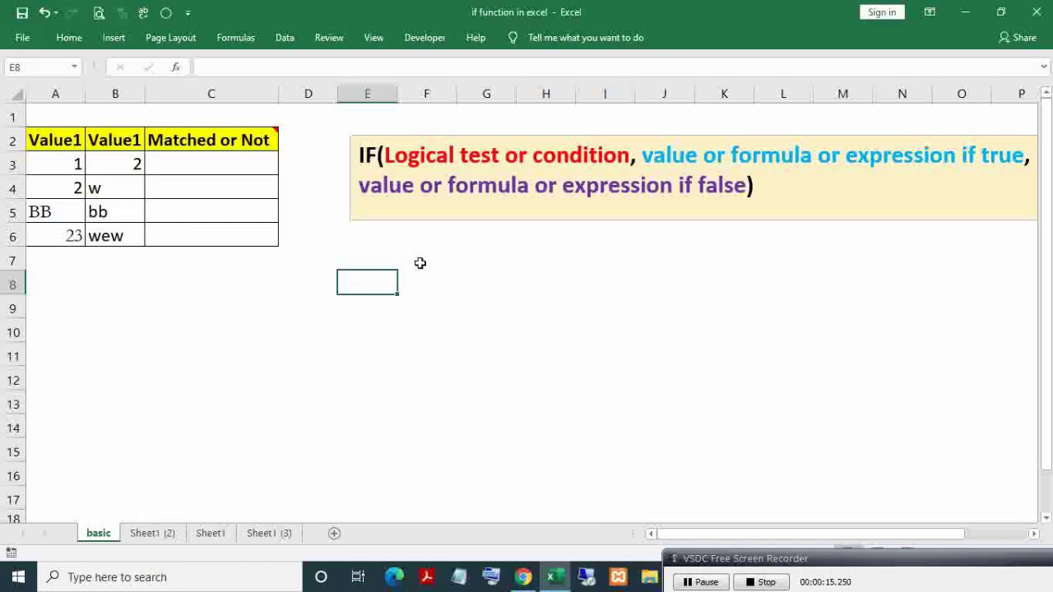
# Select cells F8 and E8 on the basic sheet
pyautogui.click(436, 284)
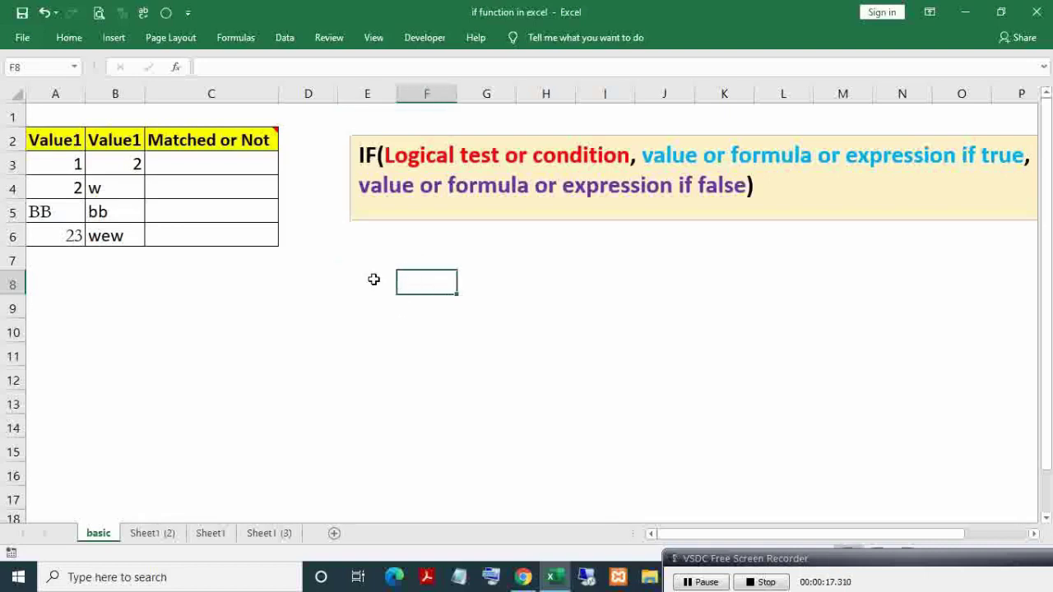
pyautogui.click(371, 279)
pyautogui.click(441, 286)
pyautogui.click(359, 278)
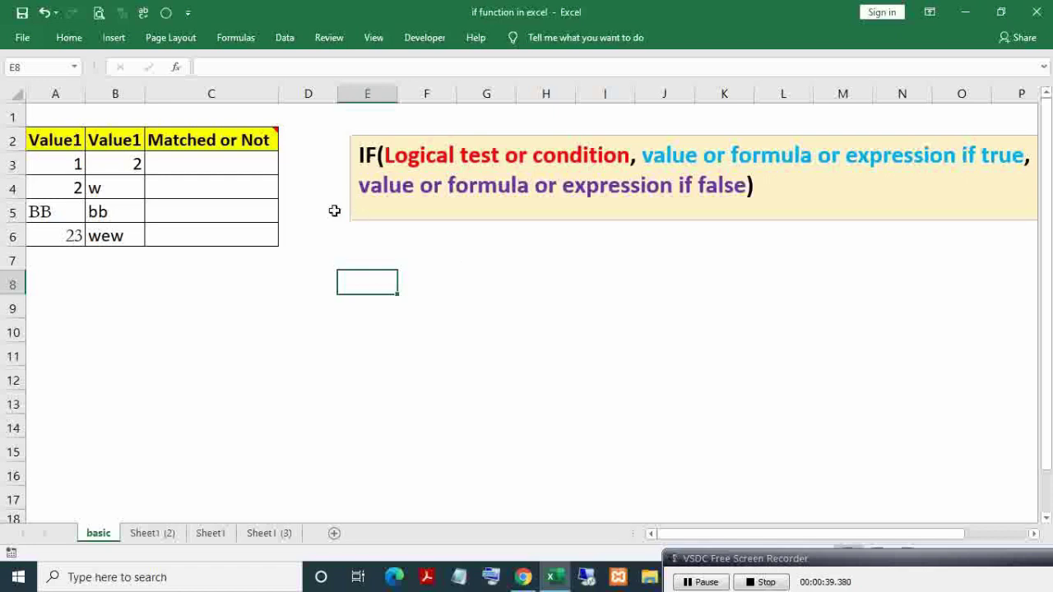
# Highlight the IF syntax note and its logical test or condition argument
pyautogui.moveTo(360, 153); pyautogui.dragTo(763, 183)
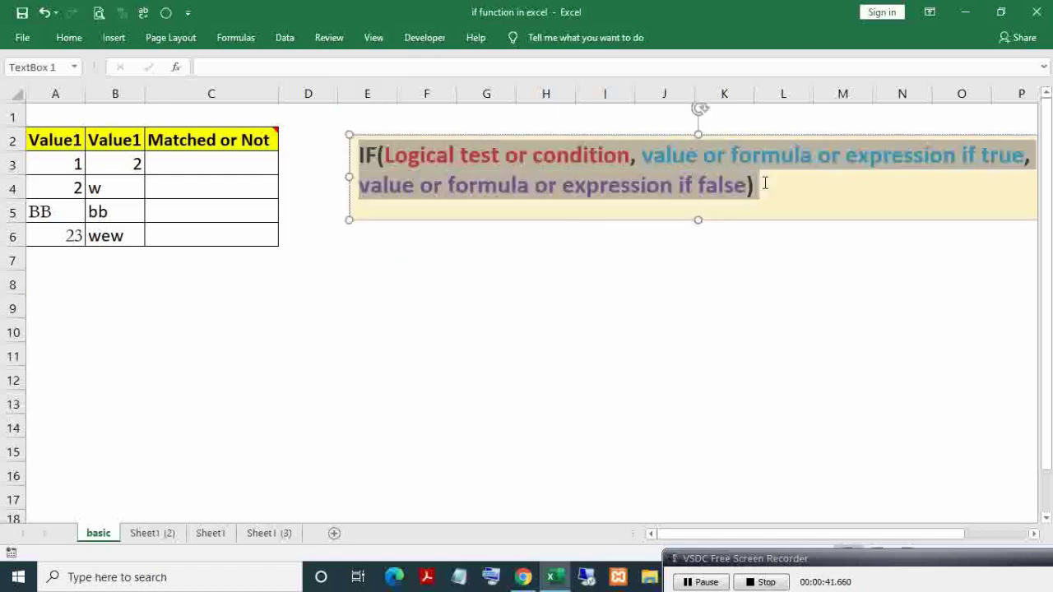
pyautogui.click(727, 302)
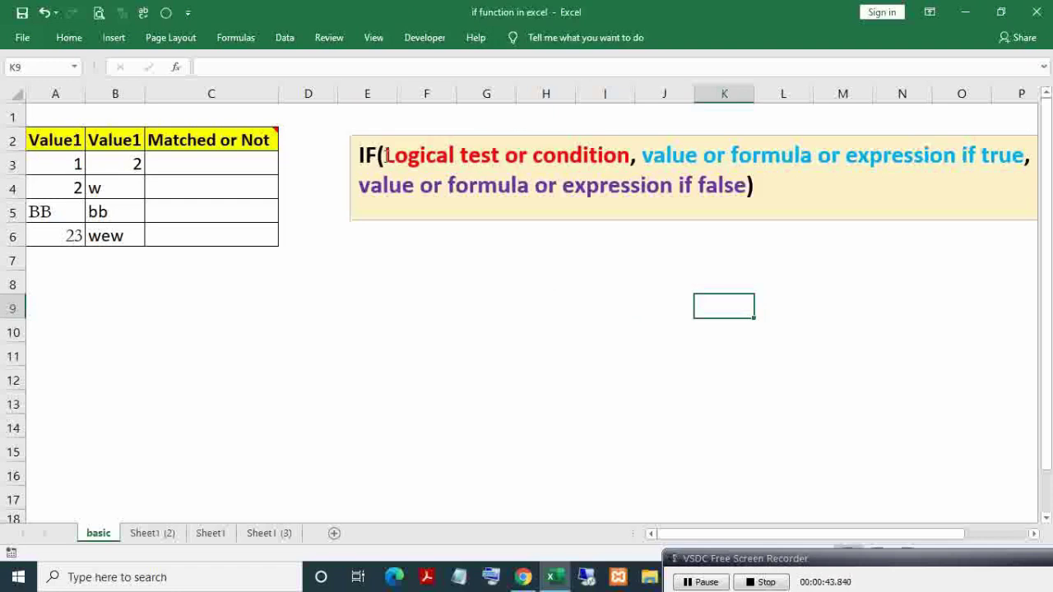
pyautogui.moveTo(385, 154); pyautogui.dragTo(599, 168)
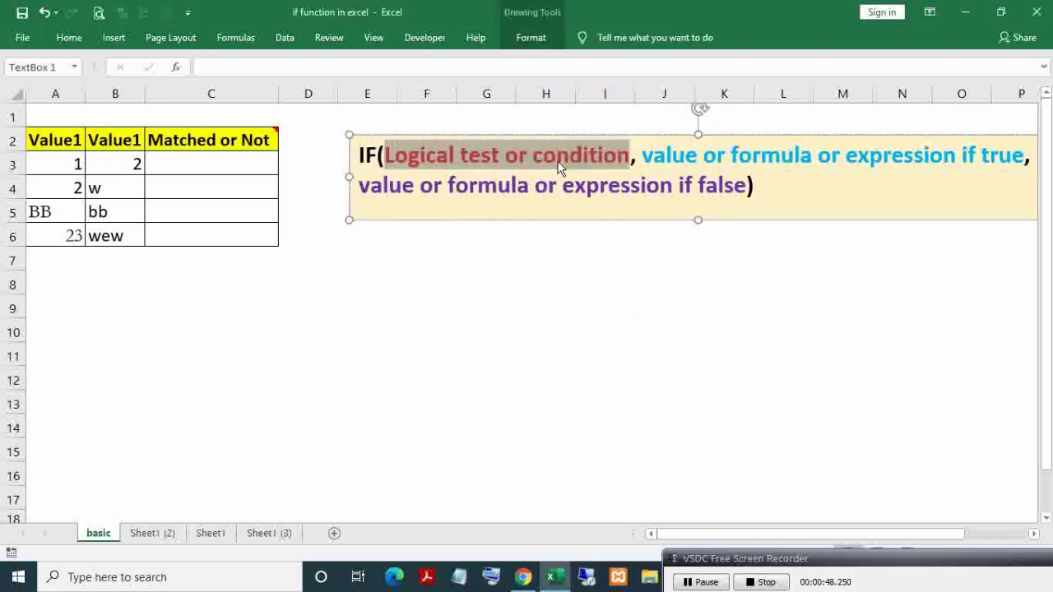
pyautogui.click(423, 290)
pyautogui.click(380, 262)
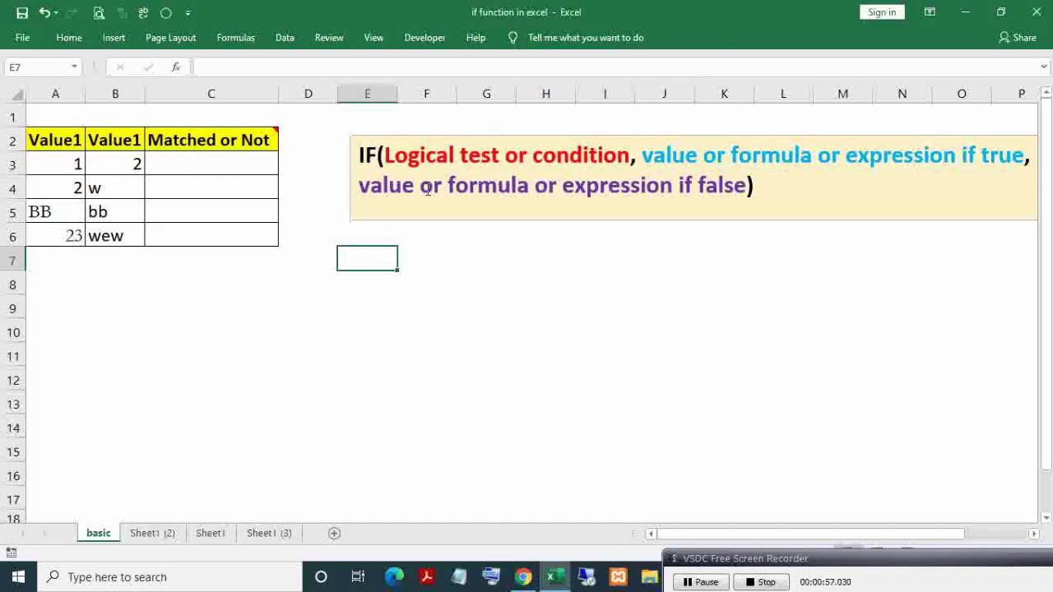
pyautogui.moveTo(631, 156); pyautogui.dragTo(384, 156)
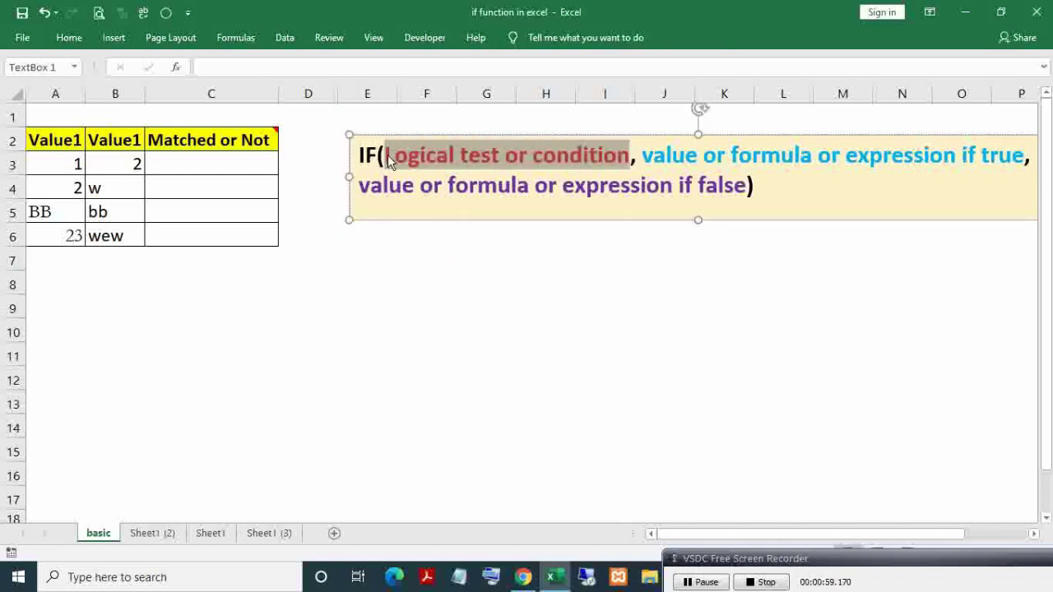
pyautogui.click(403, 264)
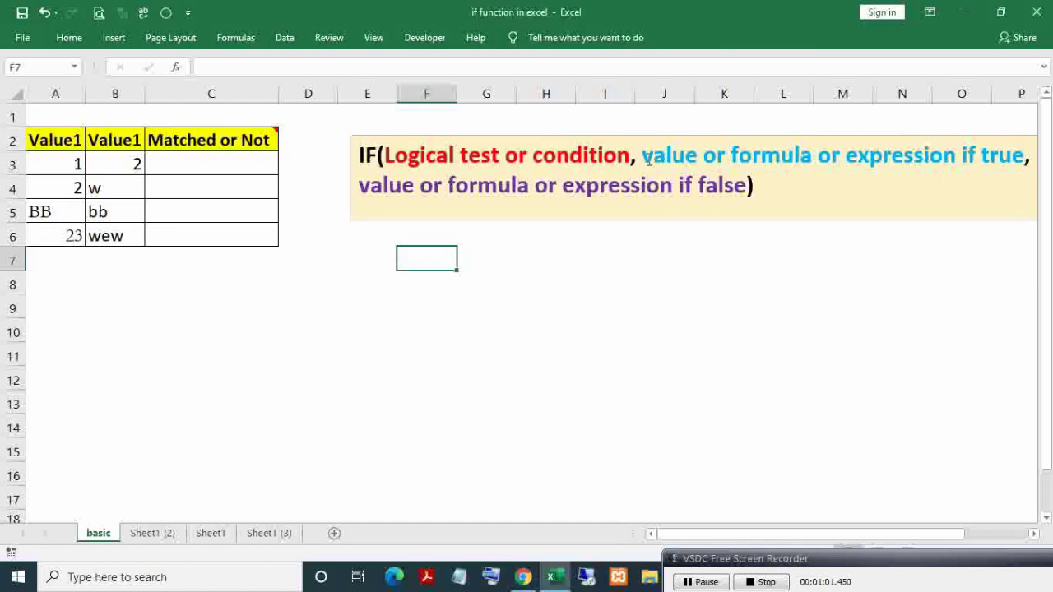
# Highlight the value-if-true and value-if-false arguments in the IF syntax note
pyautogui.moveTo(649, 161); pyautogui.dragTo(834, 161)
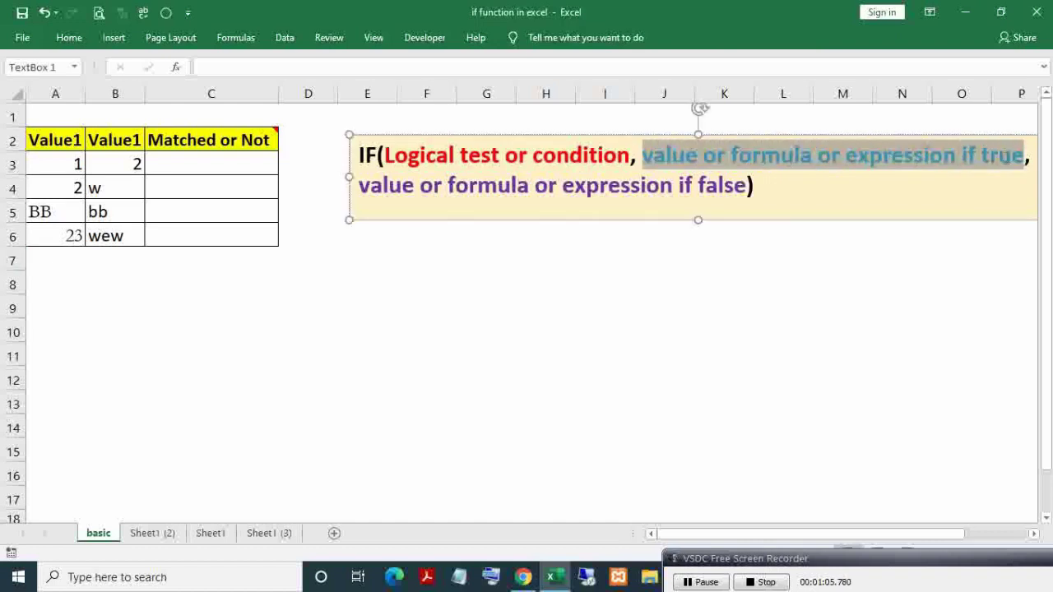
pyautogui.moveTo(833, 162); pyautogui.dragTo(981, 167)
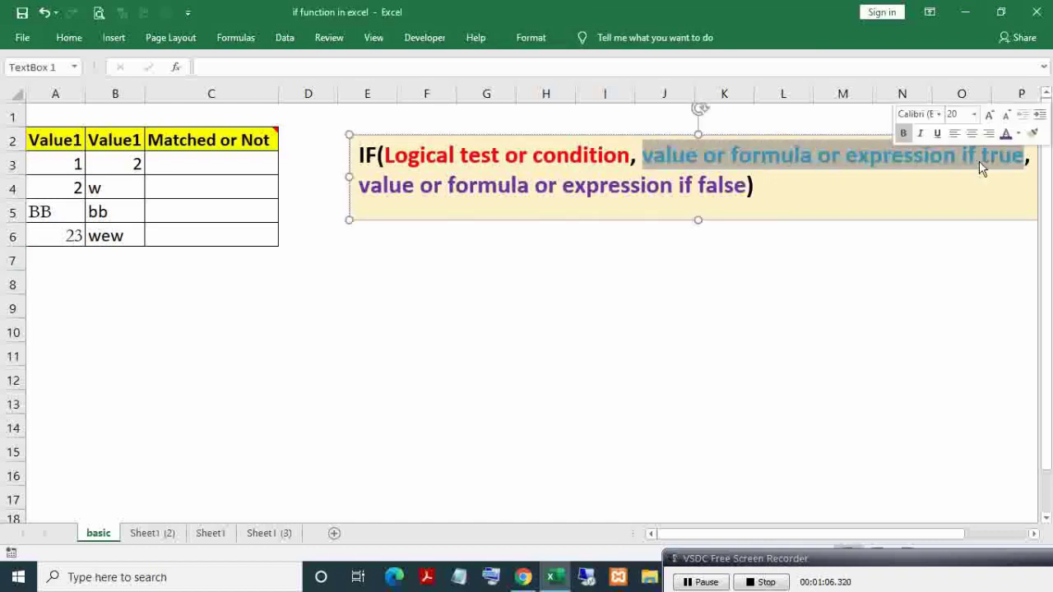
pyautogui.click(831, 156)
pyautogui.moveTo(383, 156); pyautogui.dragTo(1024, 157)
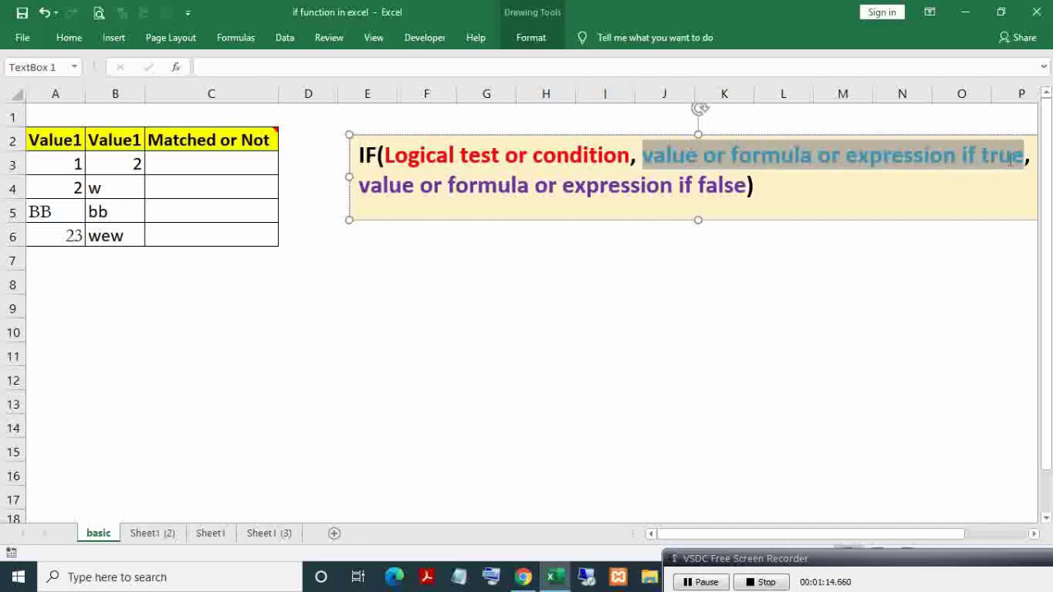
pyautogui.moveTo(647, 156); pyautogui.dragTo(1026, 156)
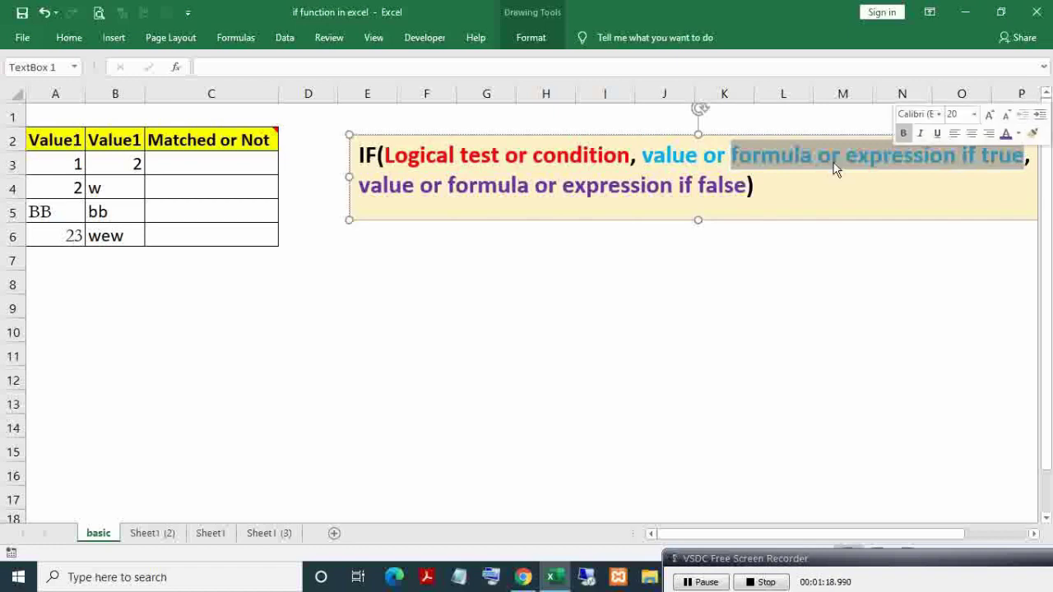
pyautogui.moveTo(732, 156); pyautogui.dragTo(798, 162)
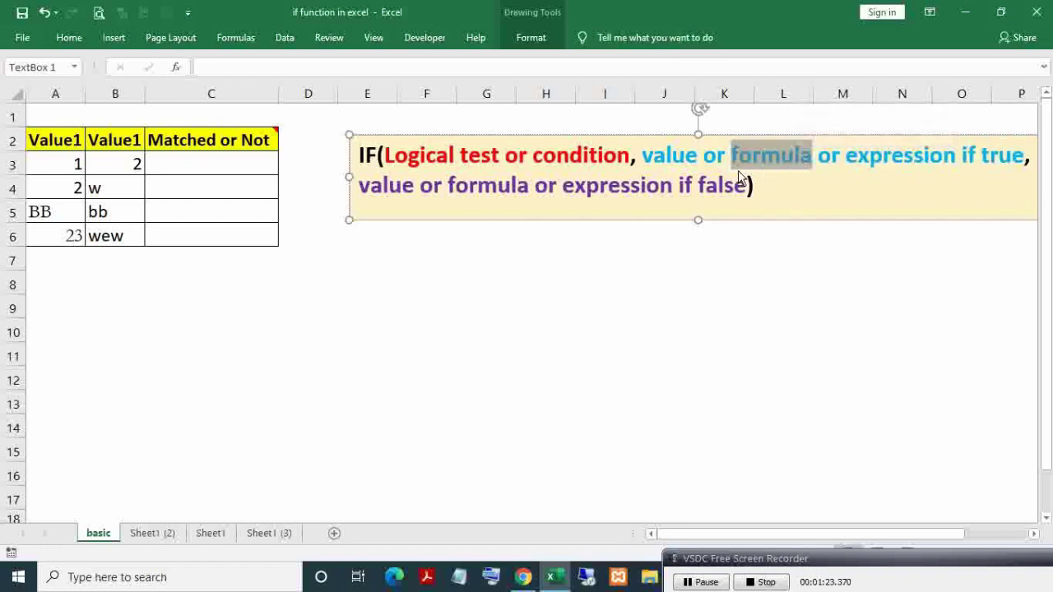
pyautogui.click(359, 187)
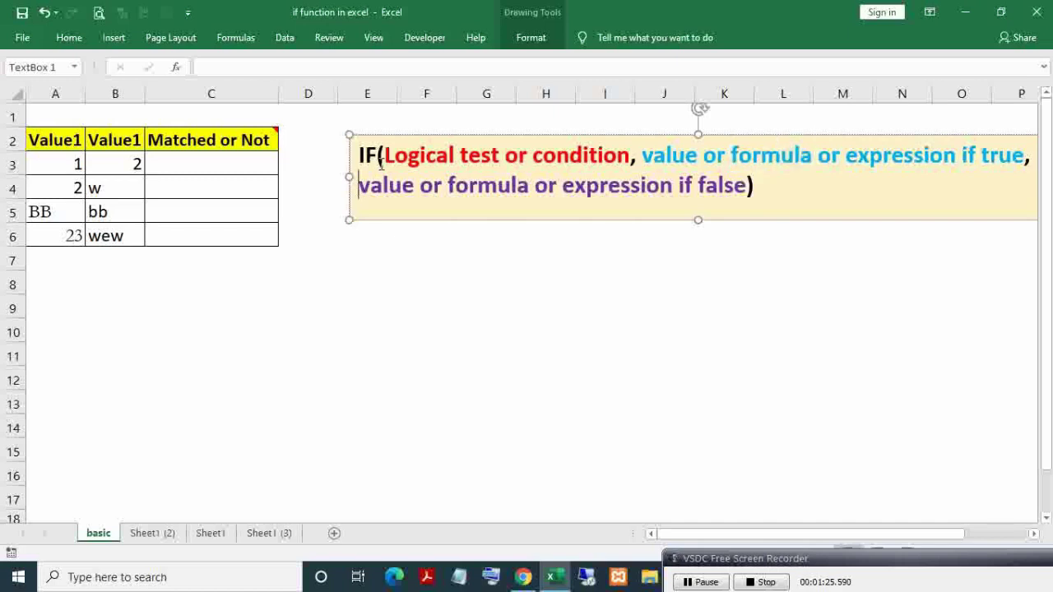
pyautogui.moveTo(380, 163); pyautogui.dragTo(629, 158)
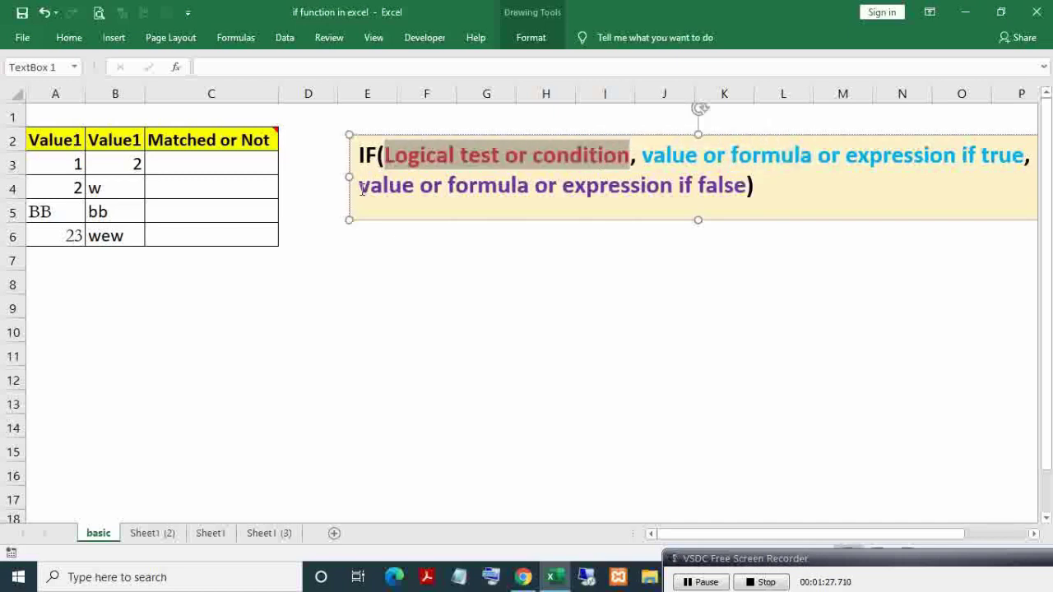
pyautogui.moveTo(362, 189); pyautogui.dragTo(735, 195)
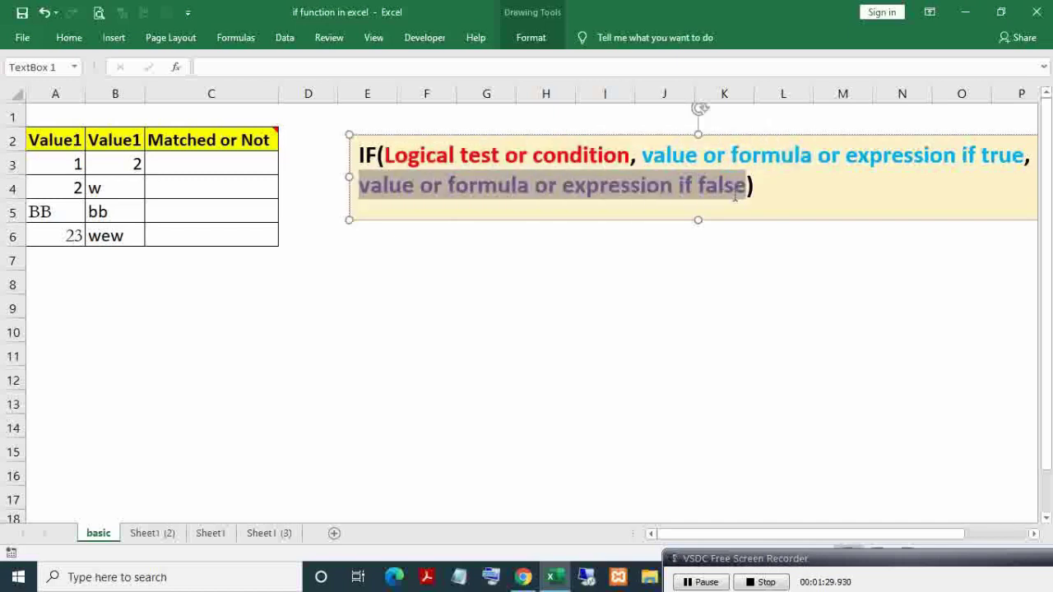
pyautogui.click(361, 188)
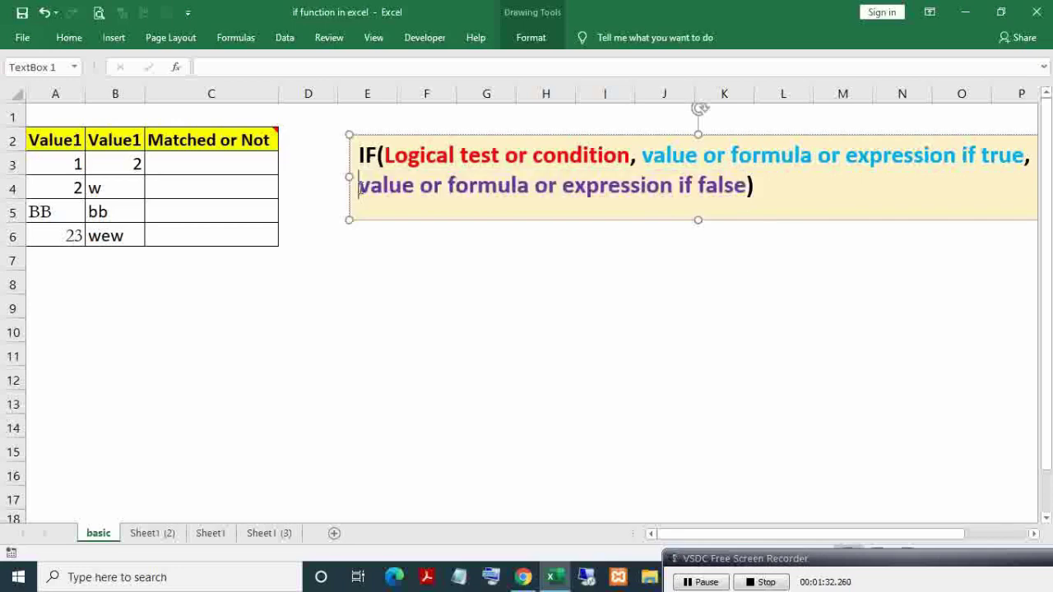
pyautogui.moveTo(361, 187); pyautogui.dragTo(674, 188)
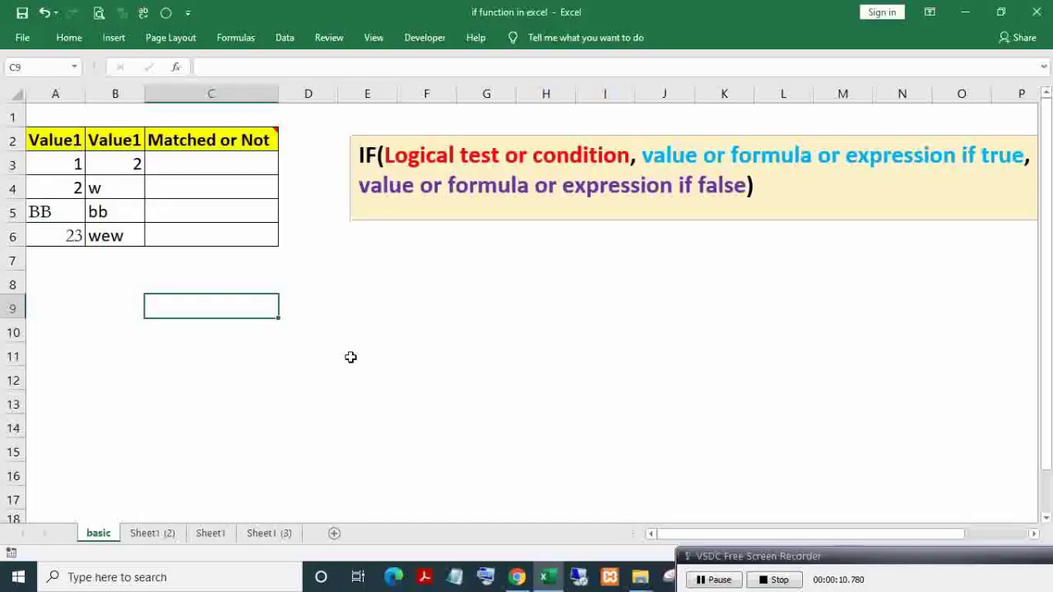
# Type =IF(TRUE,"t","f") into C9, using autocomplete for IF and TRUE
pyautogui.write('=')
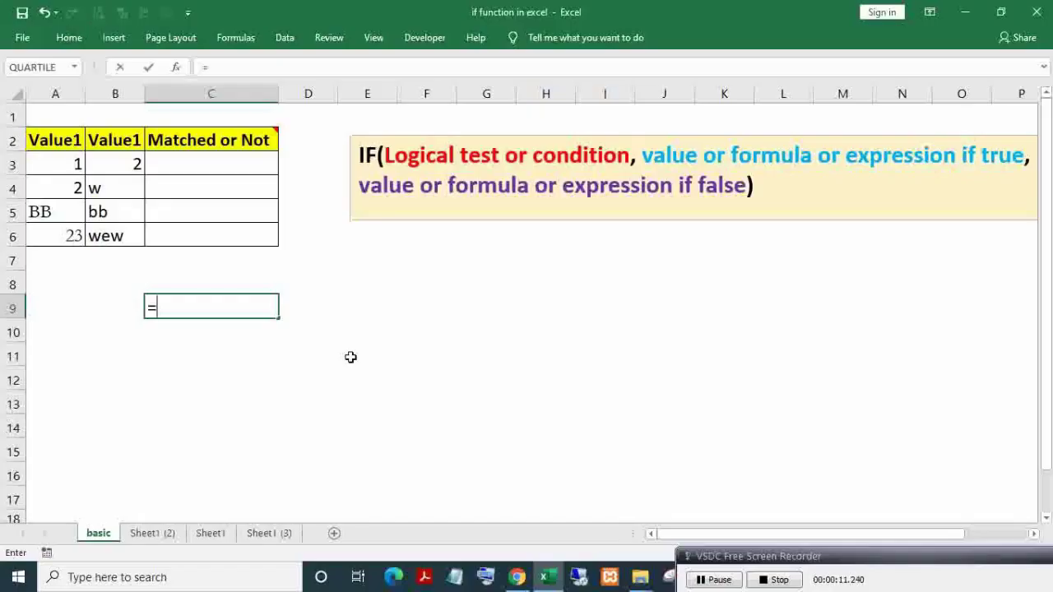
pyautogui.write('i')
pyautogui.press('Tab')
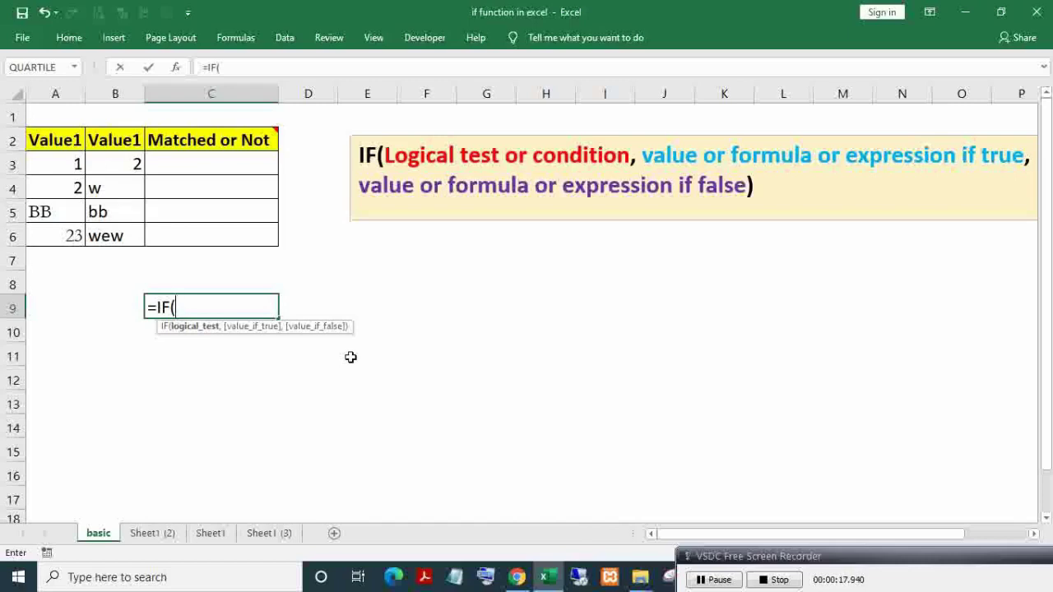
pyautogui.write('tr')
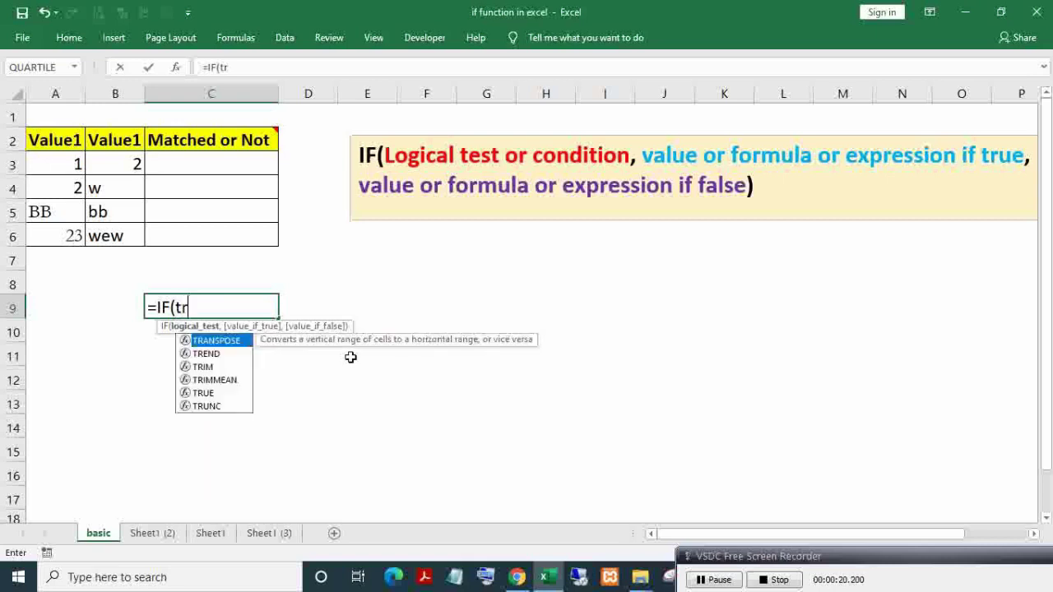
pyautogui.write('u')
pyautogui.press('Tab')
pyautogui.write(',')
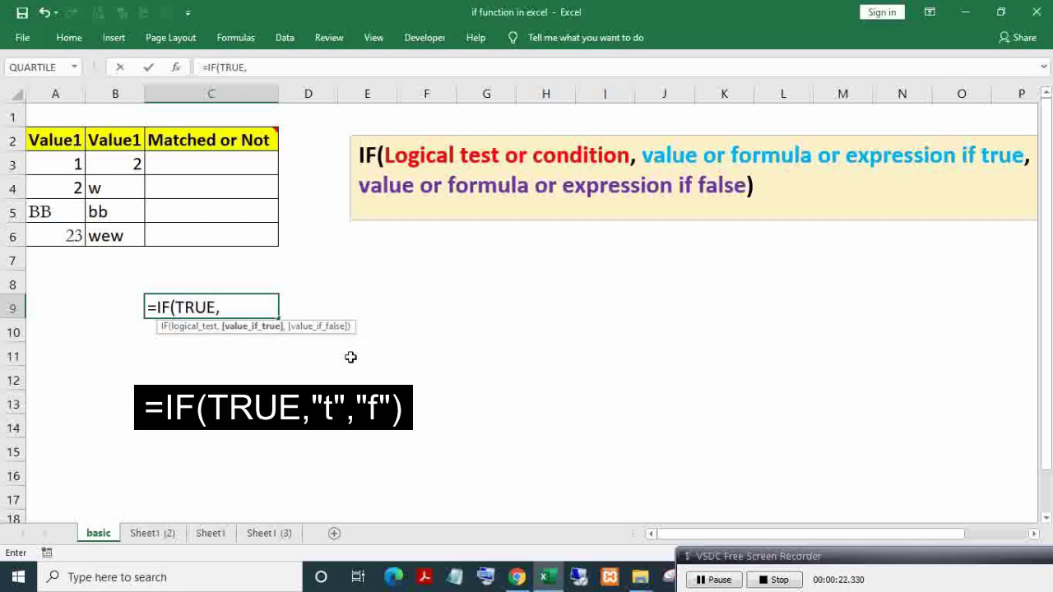
pyautogui.write('"t')
pyautogui.write('"')
pyautogui.write(',"')
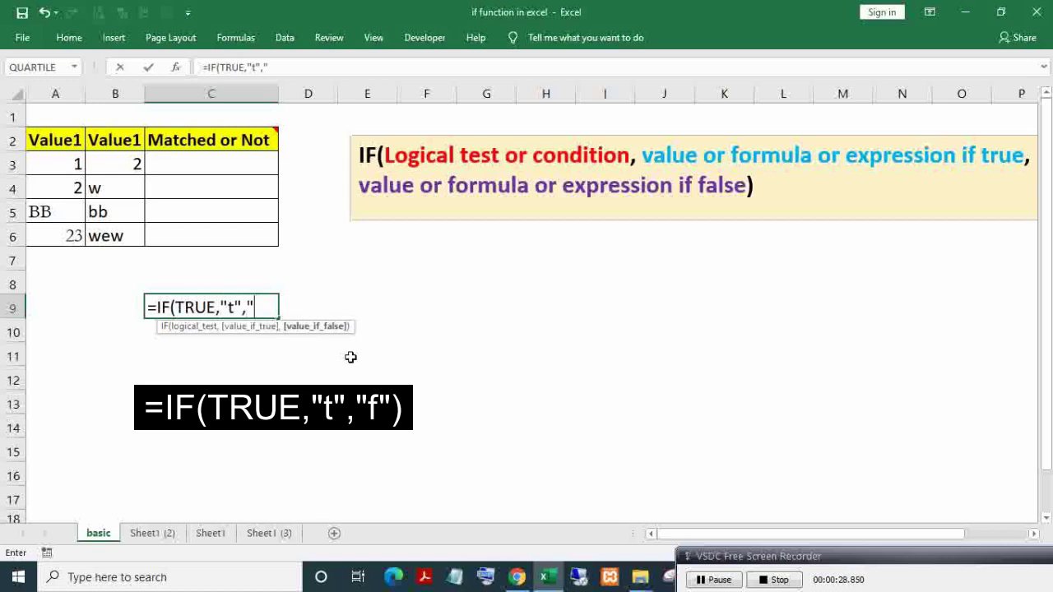
pyautogui.write('f")')
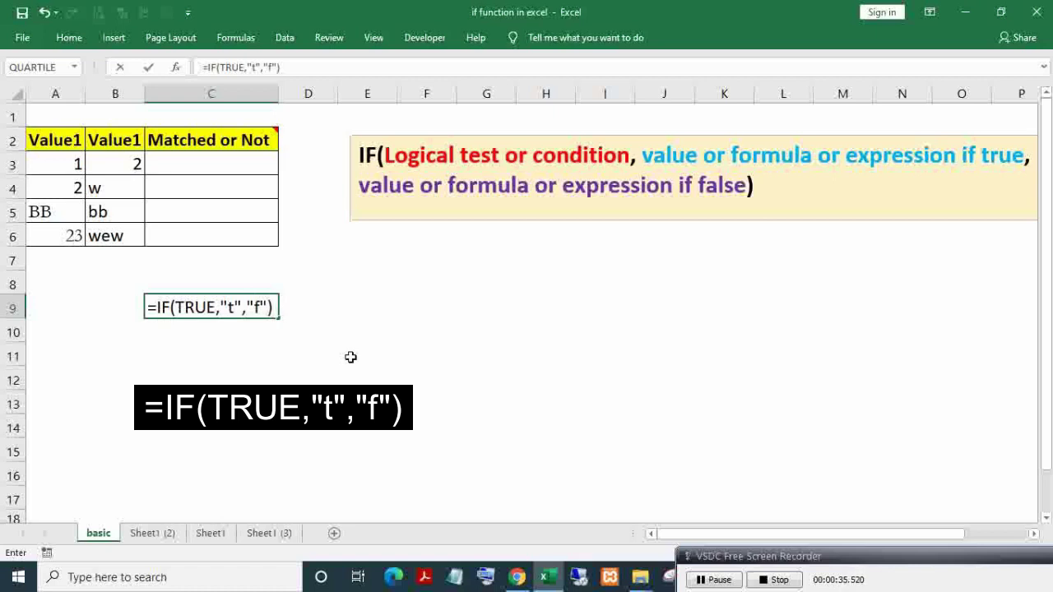
# Commit =IF(TRUE,"t","f") in C9 and reopen the cell for editing
pyautogui.doubleClick(195, 306)
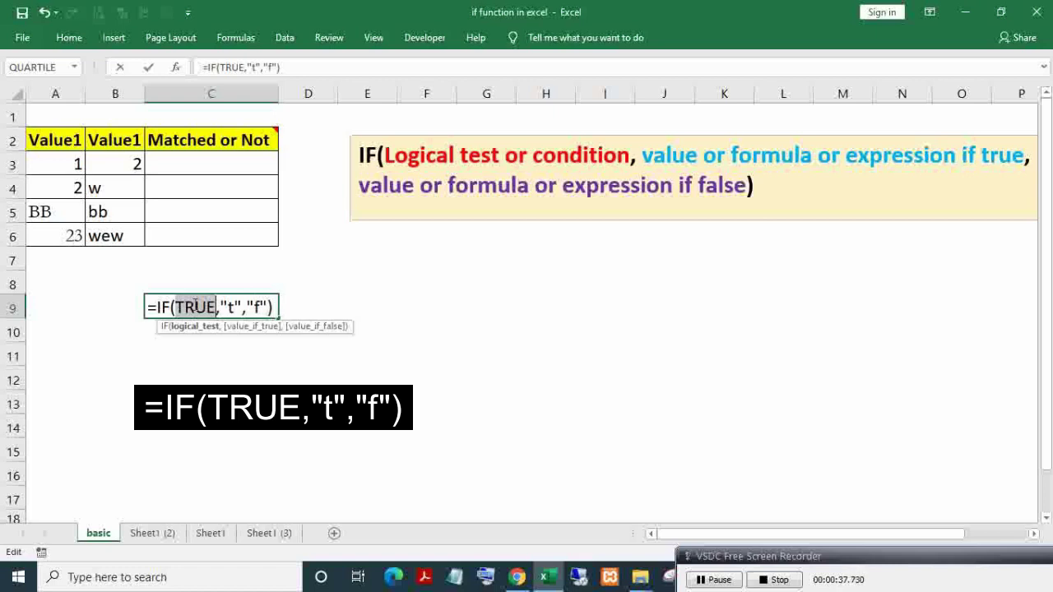
pyautogui.press('Return')
pyautogui.click(195, 306)
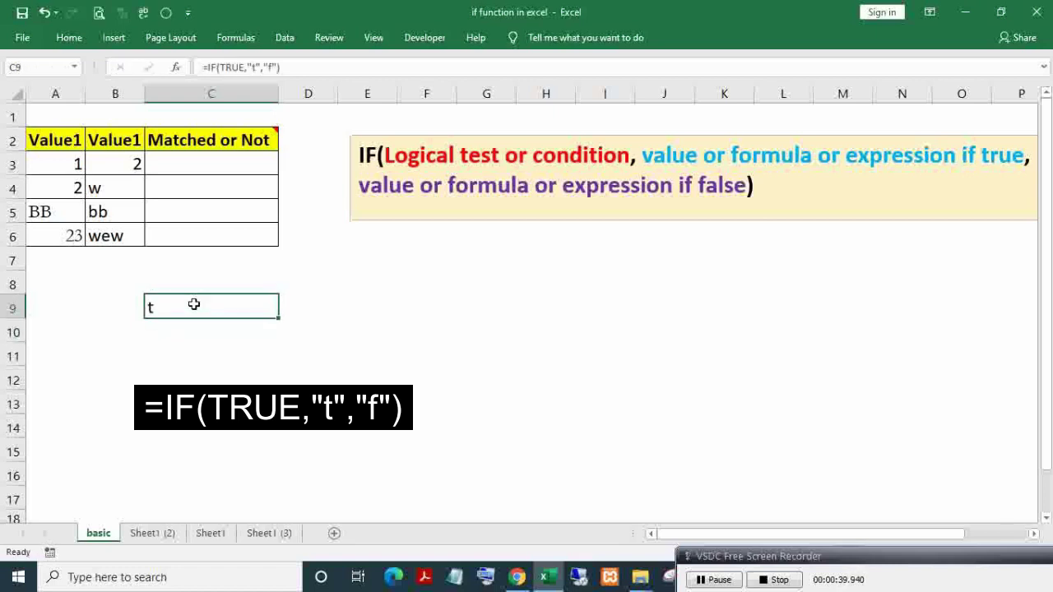
pyautogui.press('F2')
# Wrap the test as NOT(TRUE), commit it, then reselect the NOT(TRUE) test
pyautogui.press('Left')
pyautogui.press('Left')
pyautogui.press('Left')
pyautogui.press('Left')
pyautogui.press('Left')
pyautogui.press('Left')
pyautogui.press('Left')
pyautogui.press('Left')
pyautogui.press('Left')
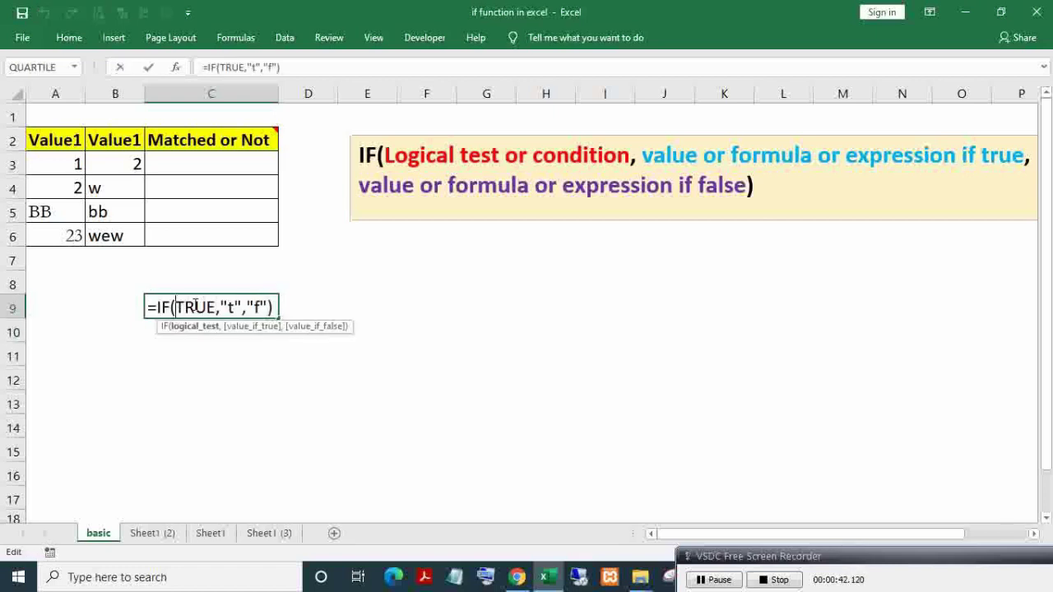
pyautogui.write('not')
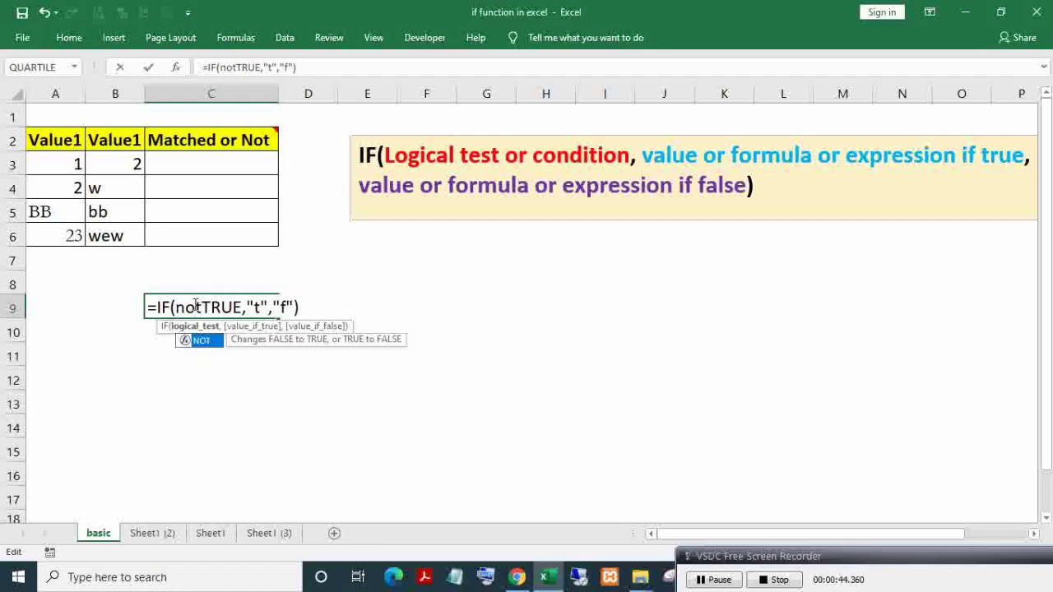
pyautogui.write('(')
pyautogui.press('Right')
pyautogui.press('Right')
pyautogui.press('Right')
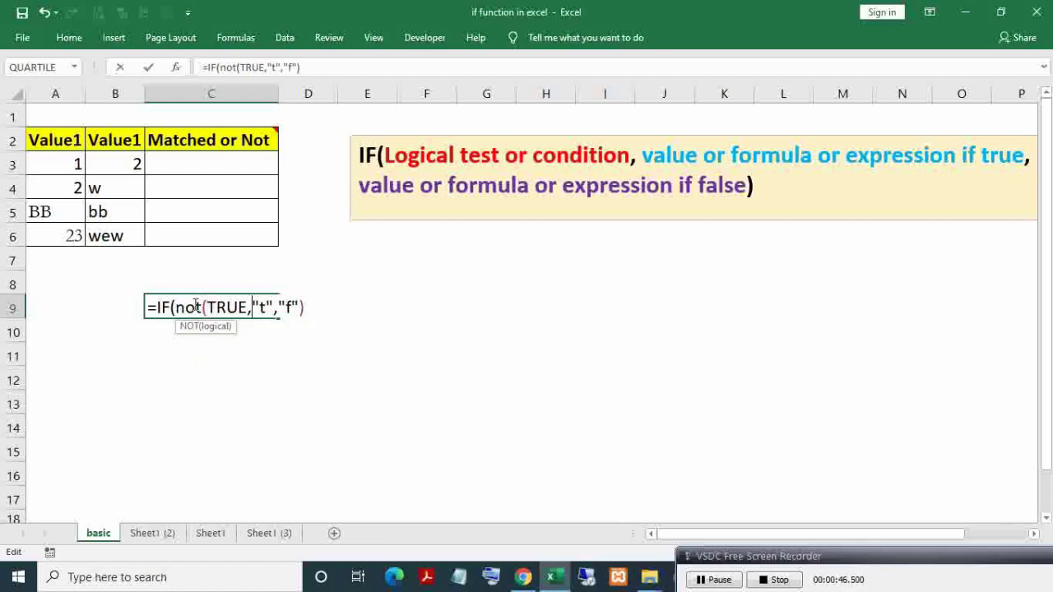
pyautogui.write(')')
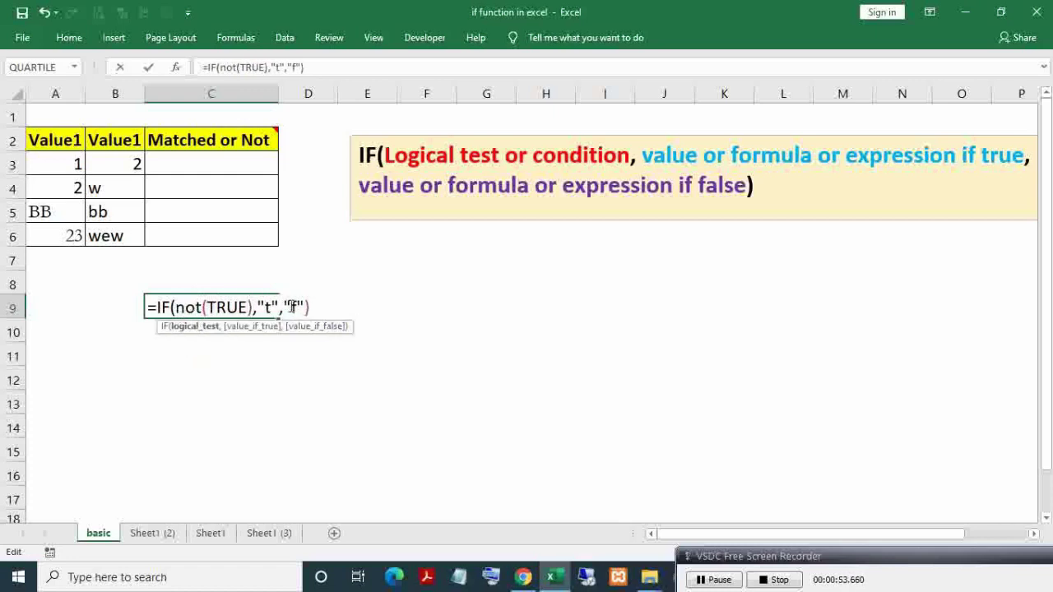
pyautogui.moveTo(285, 308); pyautogui.dragTo(306, 308)
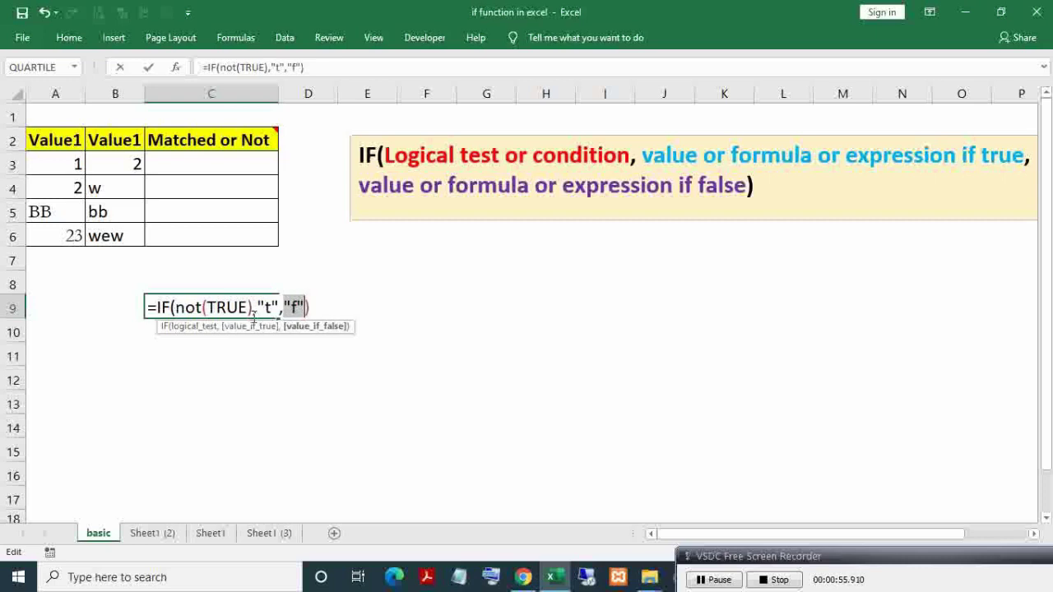
pyautogui.press('Return')
pyautogui.doubleClick(224, 305)
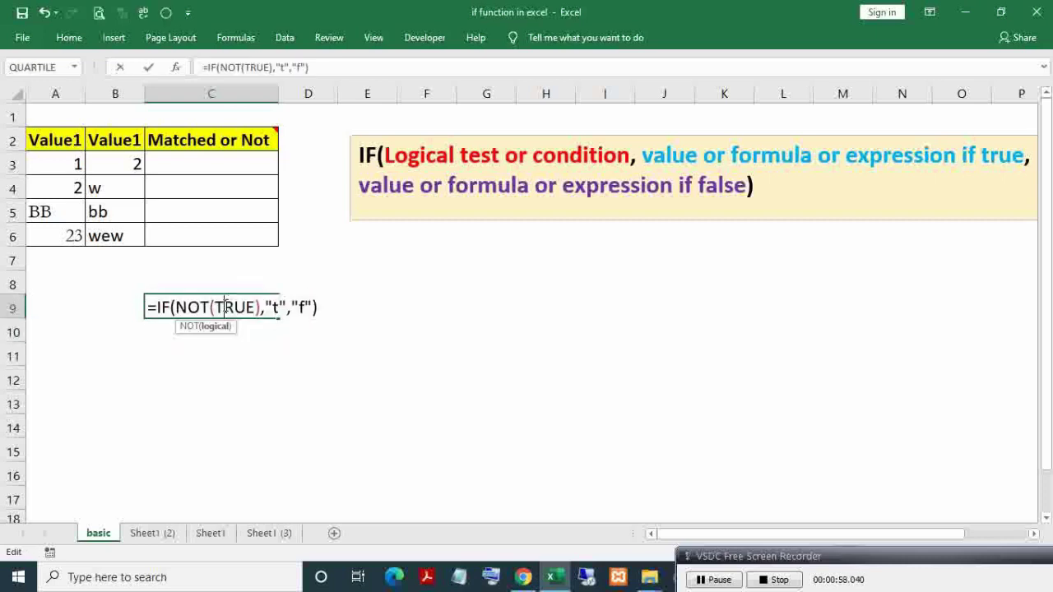
pyautogui.moveTo(176, 307); pyautogui.dragTo(262, 307)
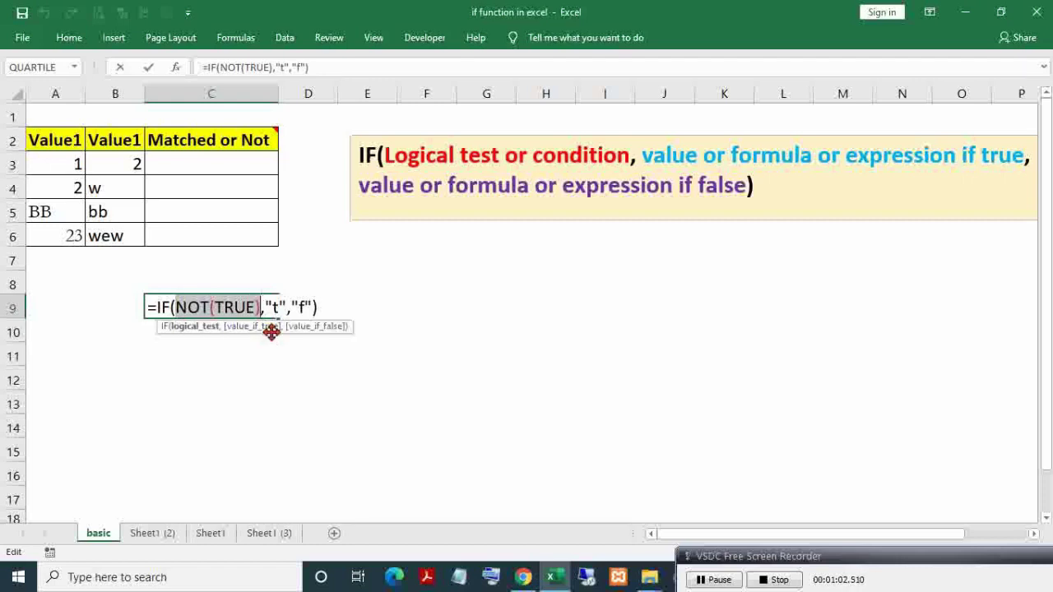
# Replace the test with 3=3 and commit so C9 shows t
pyautogui.write('3=')
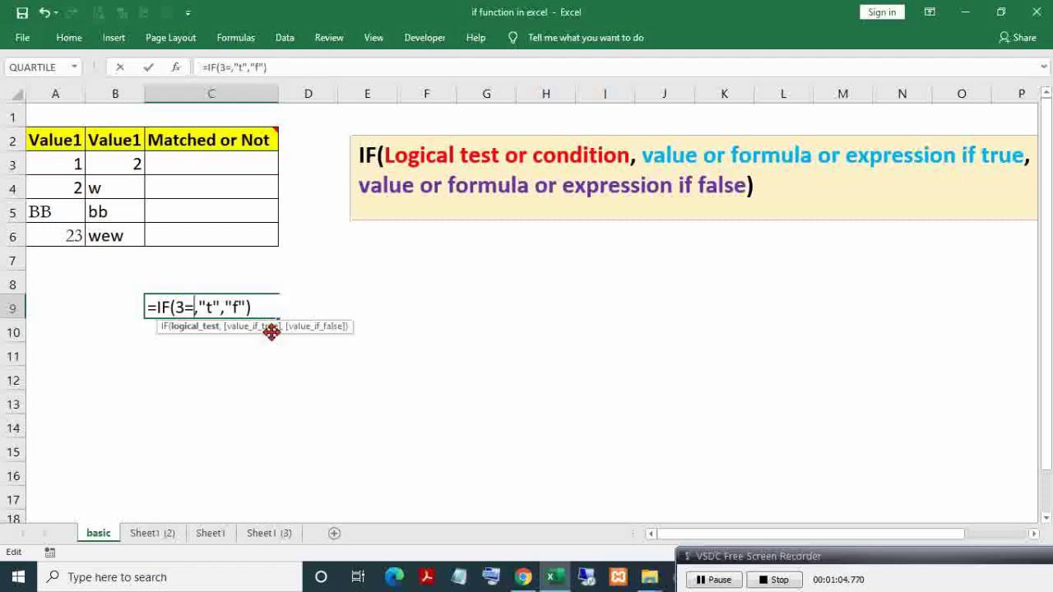
pyautogui.write('3')
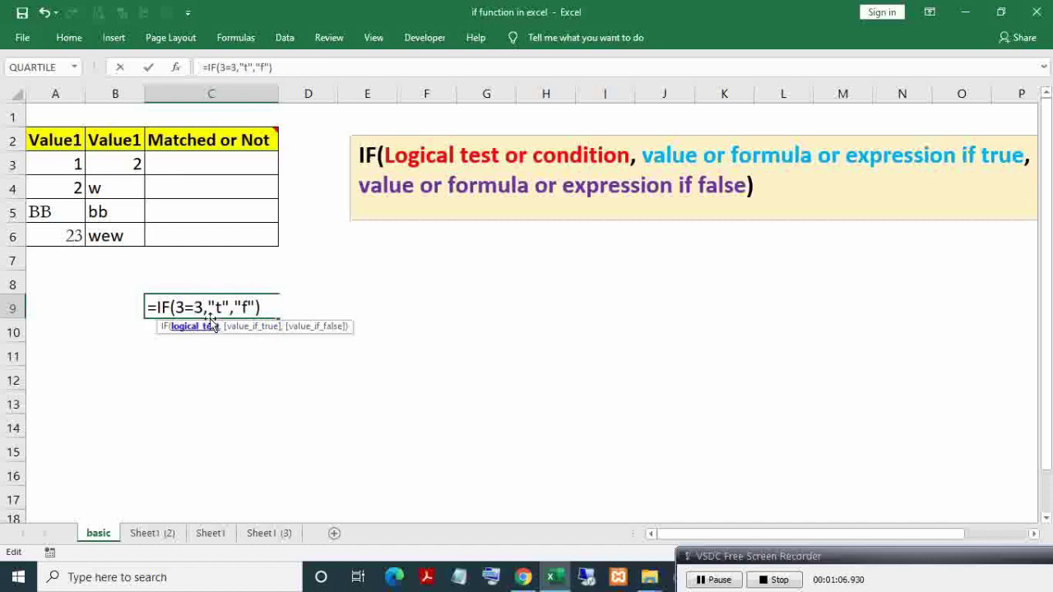
pyautogui.moveTo(204, 309); pyautogui.dragTo(176, 307)
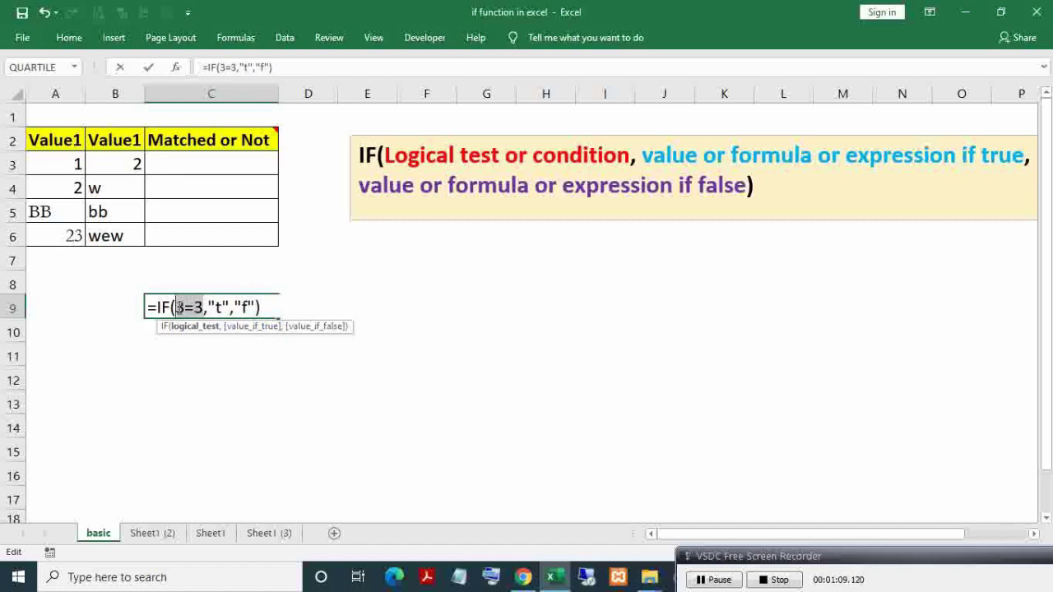
pyautogui.click(179, 307)
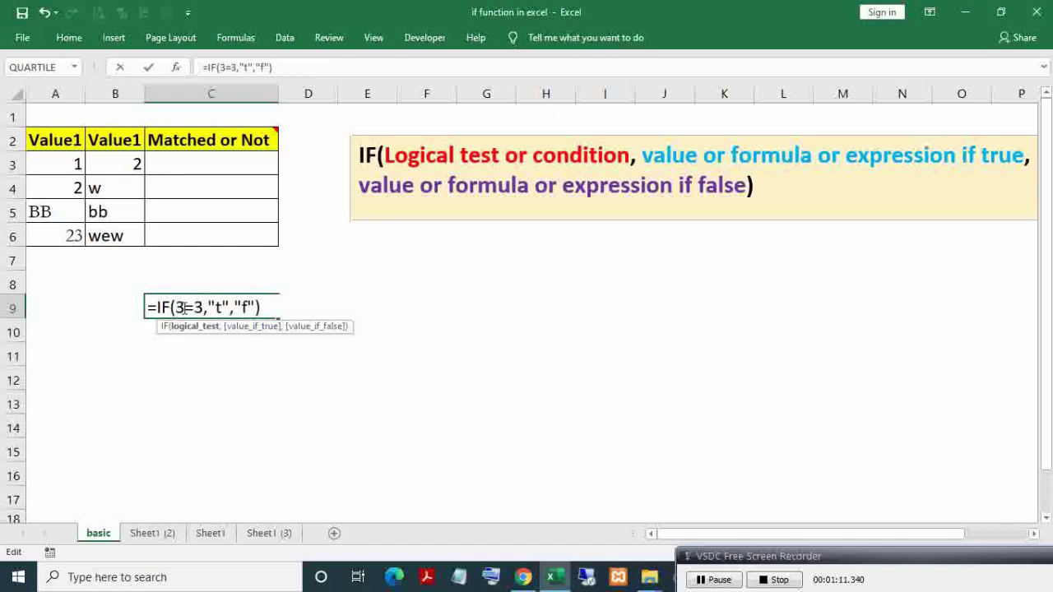
pyautogui.moveTo(184, 308); pyautogui.dragTo(205, 308)
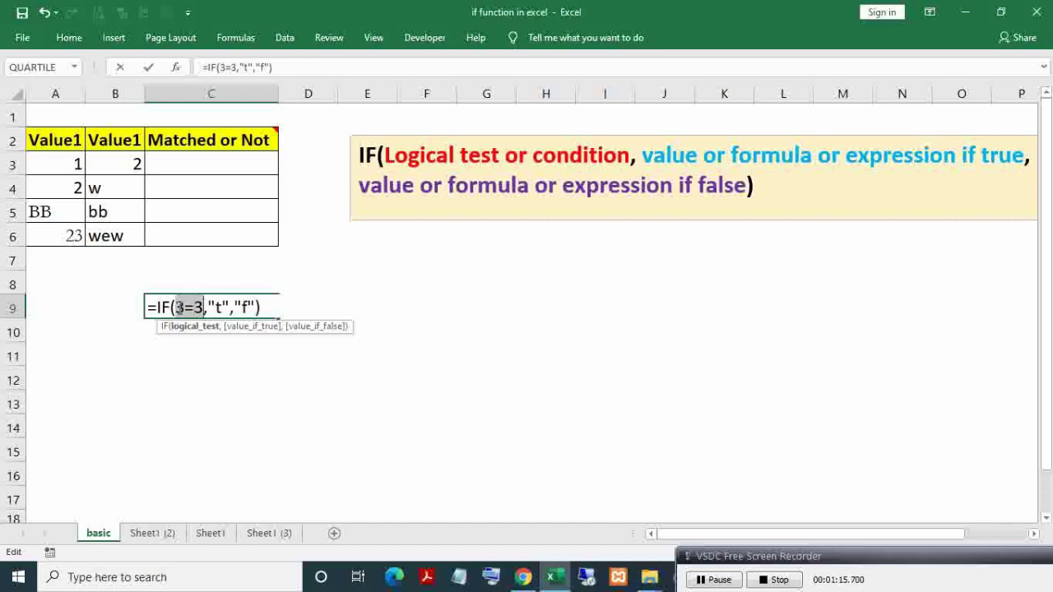
pyautogui.moveTo(176, 307); pyautogui.dragTo(231, 308)
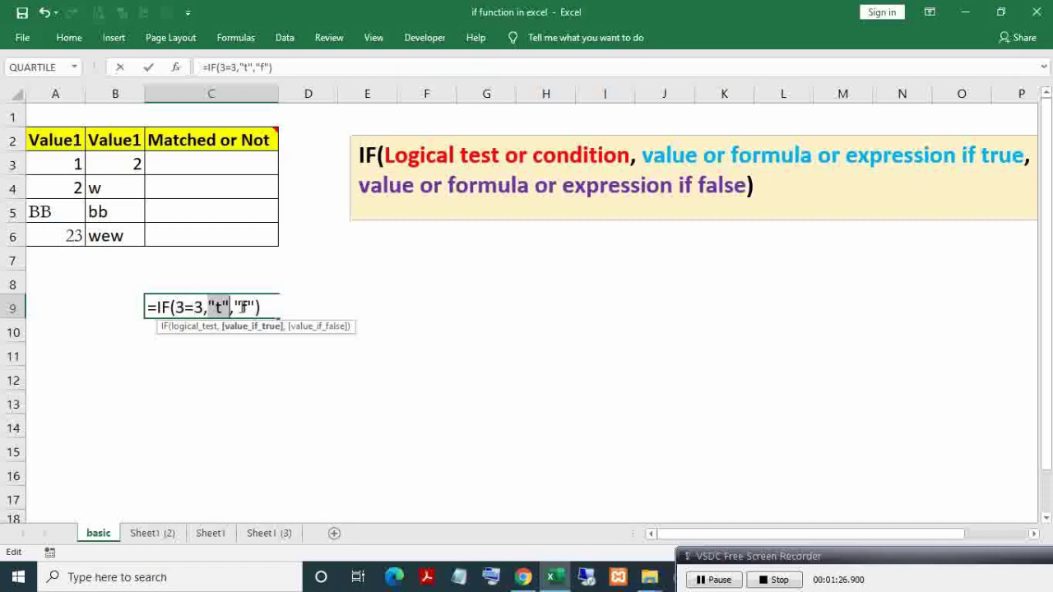
pyautogui.press('Return')
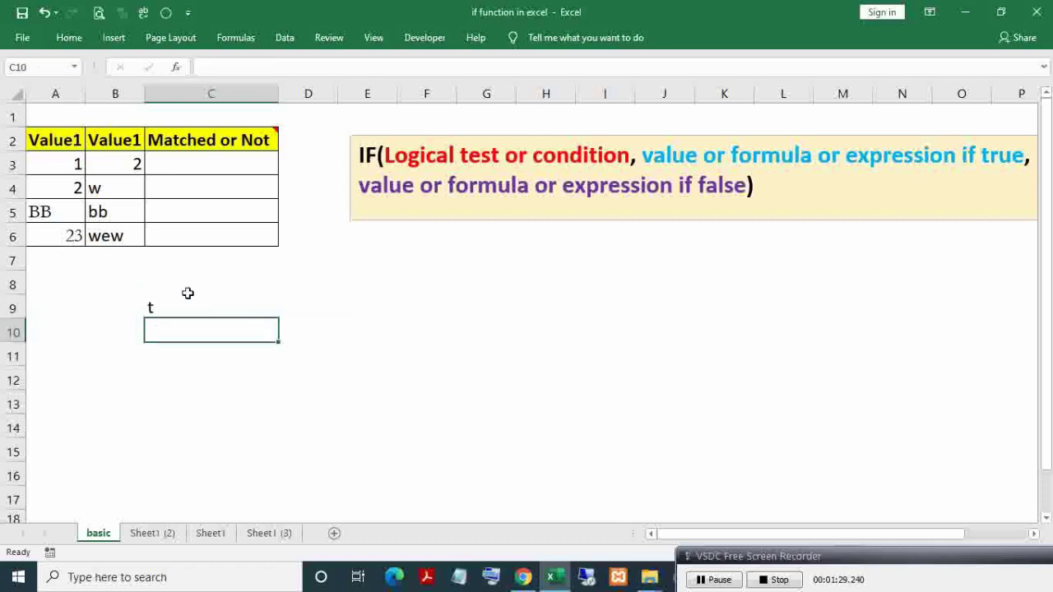
# Change the test to 3=4 and commit so C9 shows f
pyautogui.doubleClick(194, 307)
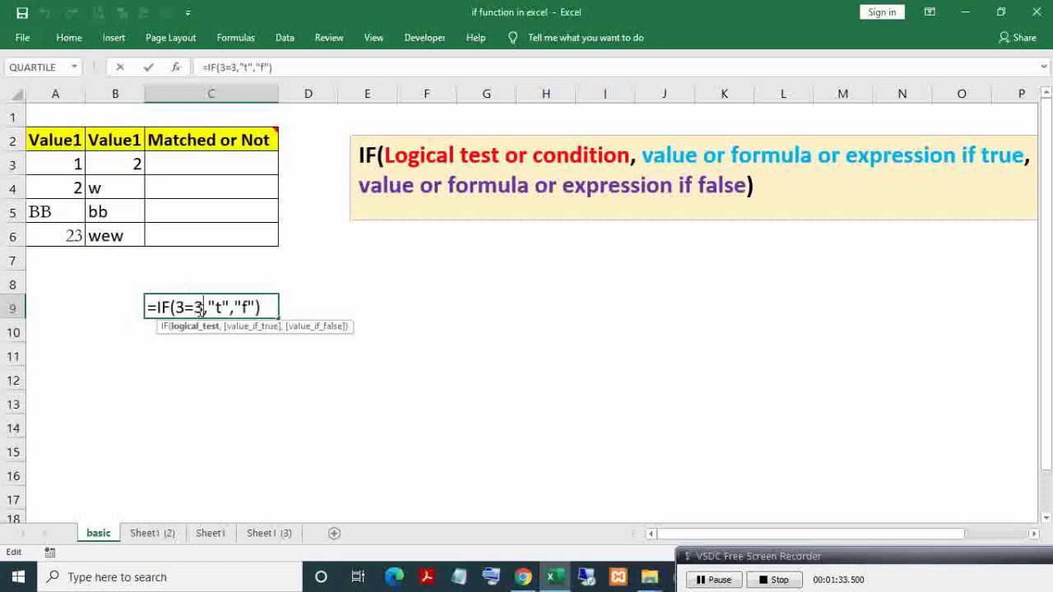
pyautogui.press('BackSpace')
pyautogui.write('4')
pyautogui.moveTo(203, 309); pyautogui.dragTo(174, 309)
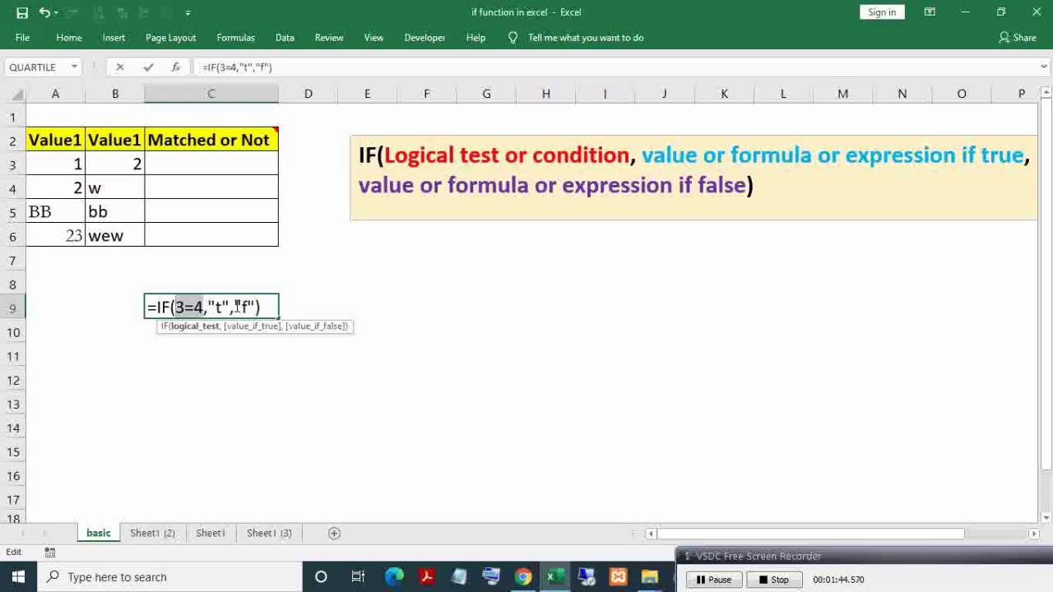
pyautogui.moveTo(237, 307); pyautogui.dragTo(257, 307)
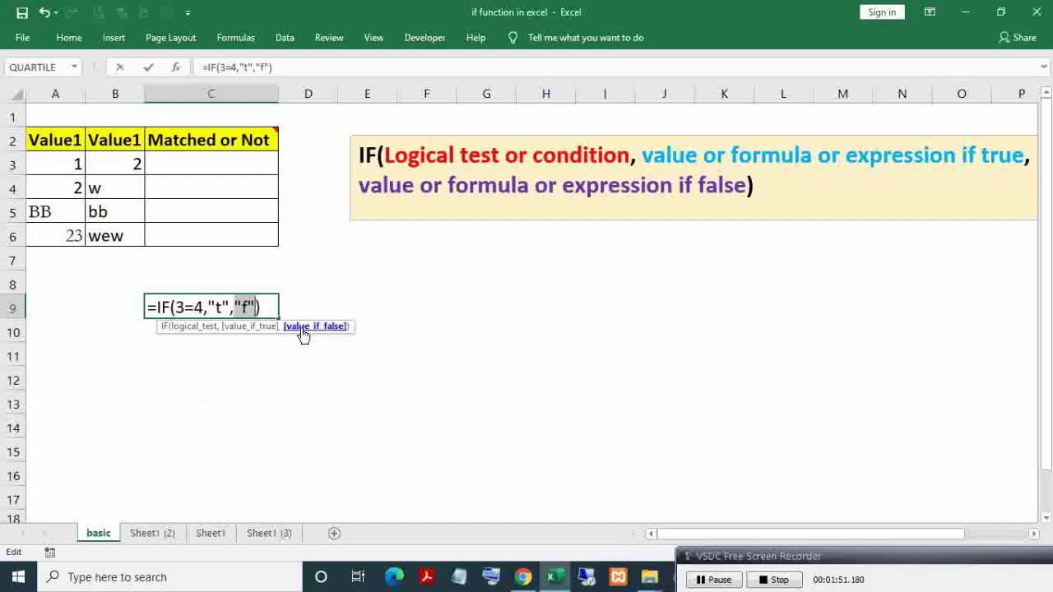
pyautogui.press('Return')
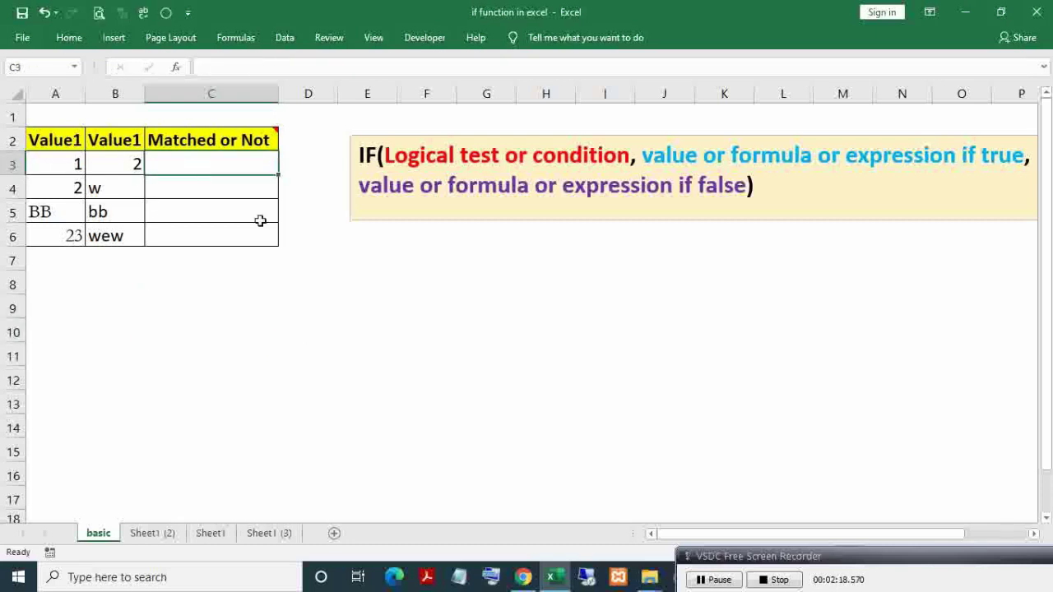
pyautogui.click(206, 139)
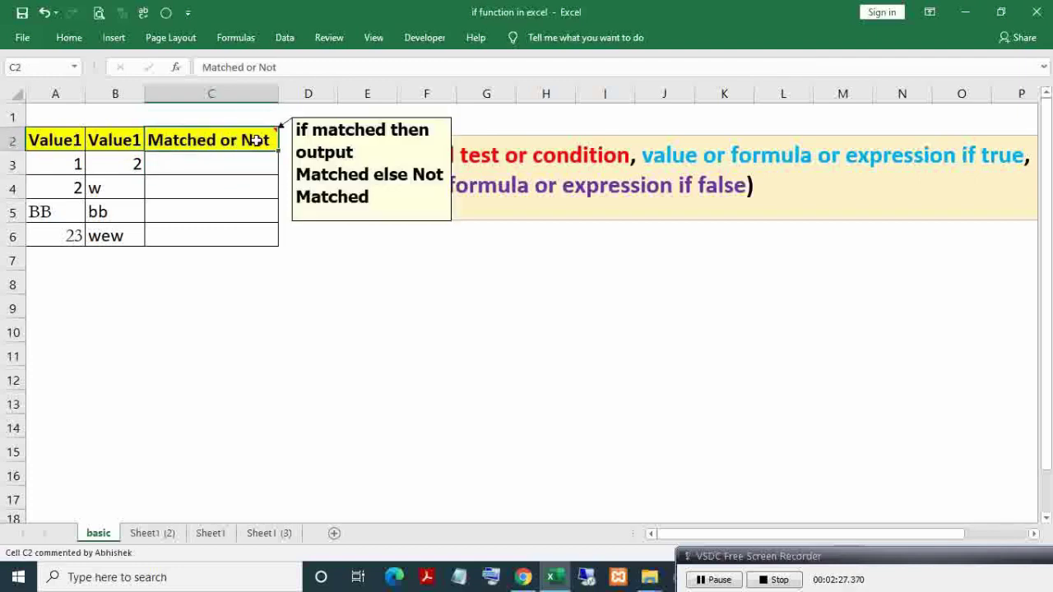
pyautogui.click(71, 164)
pyautogui.click(132, 163)
pyautogui.click(193, 140)
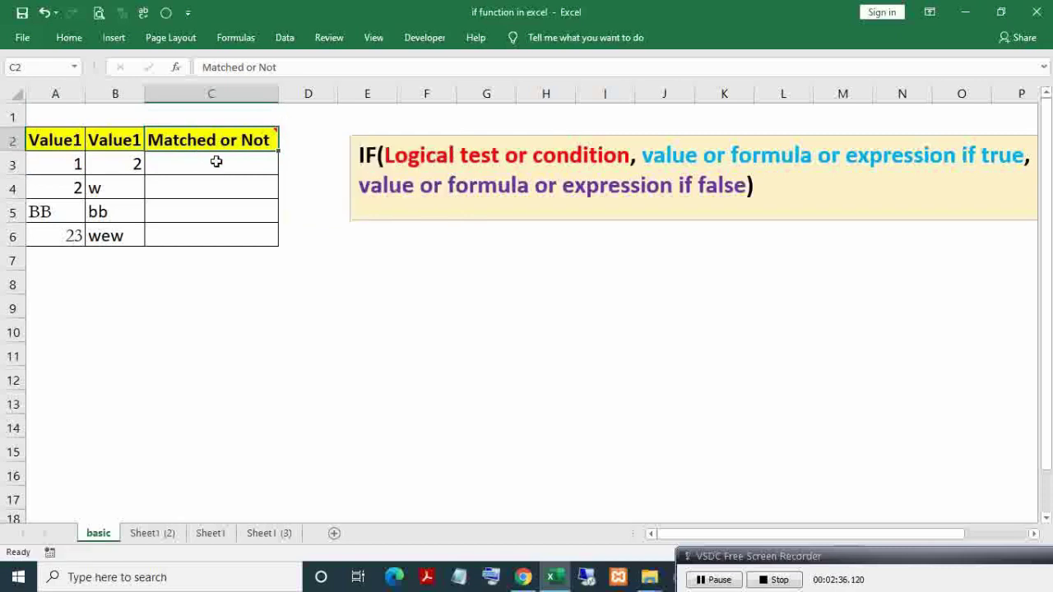
# Start =IF(A3=B3, in C3, referencing A3 and B3 with arrow keys
pyautogui.click(216, 162)
pyautogui.write('=i')
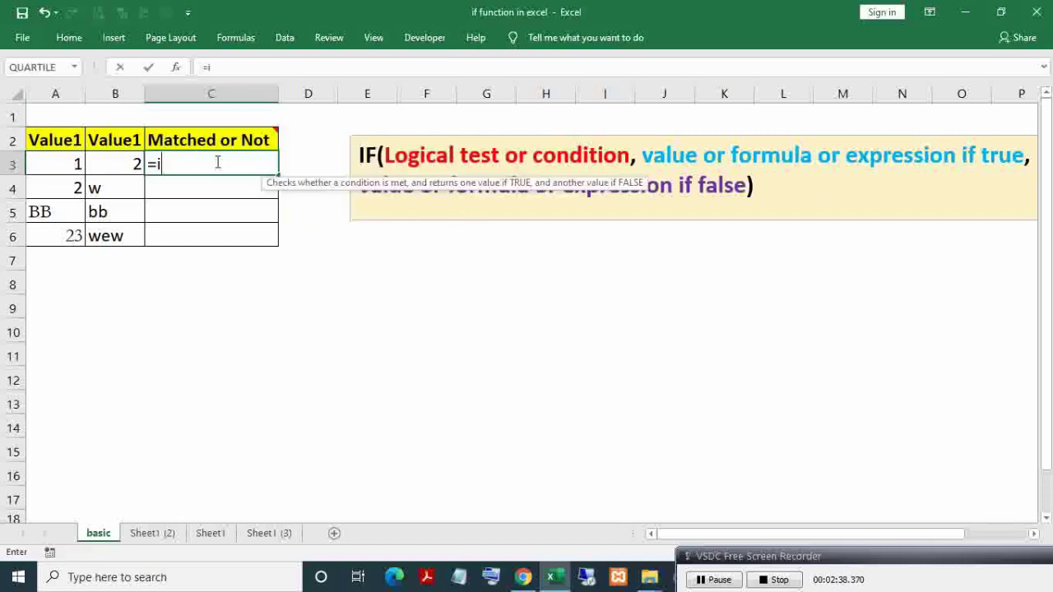
pyautogui.write('f')
pyautogui.press('Tab')
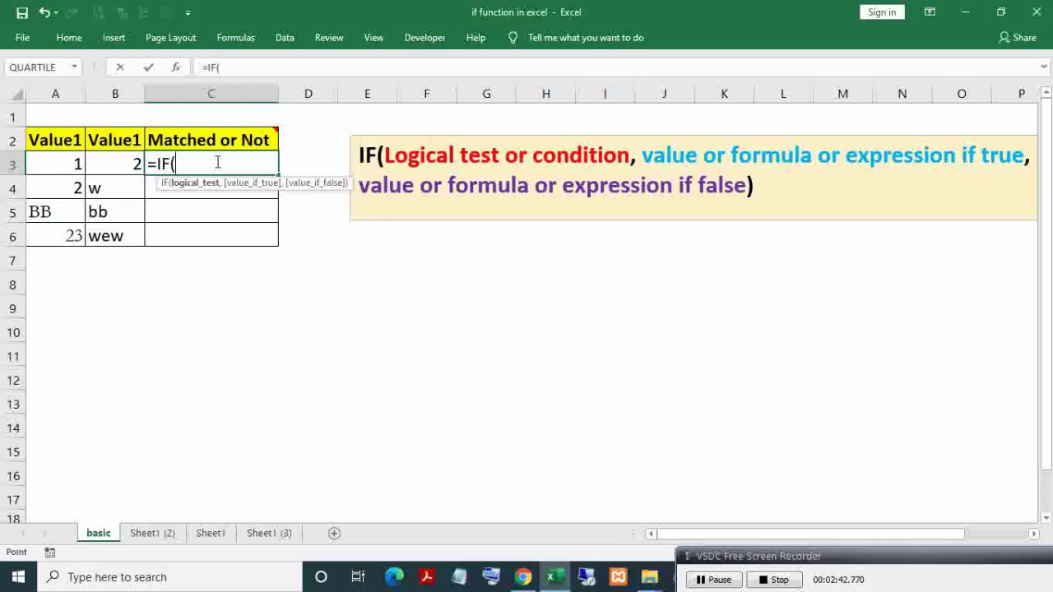
pyautogui.press('Left')
pyautogui.press('Left')
pyautogui.write('=')
pyautogui.press('Left')
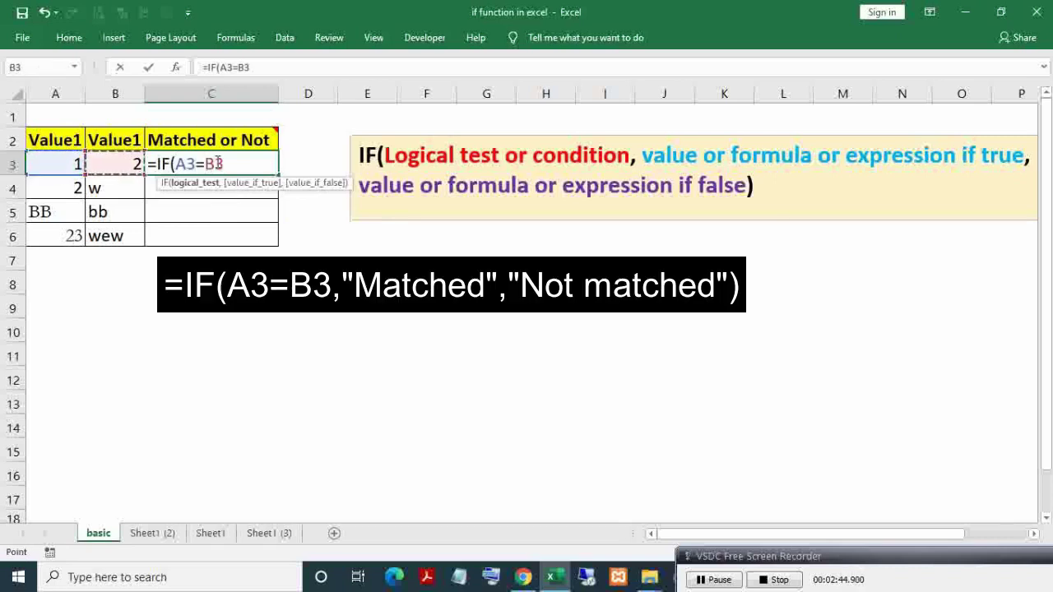
pyautogui.write(',"')
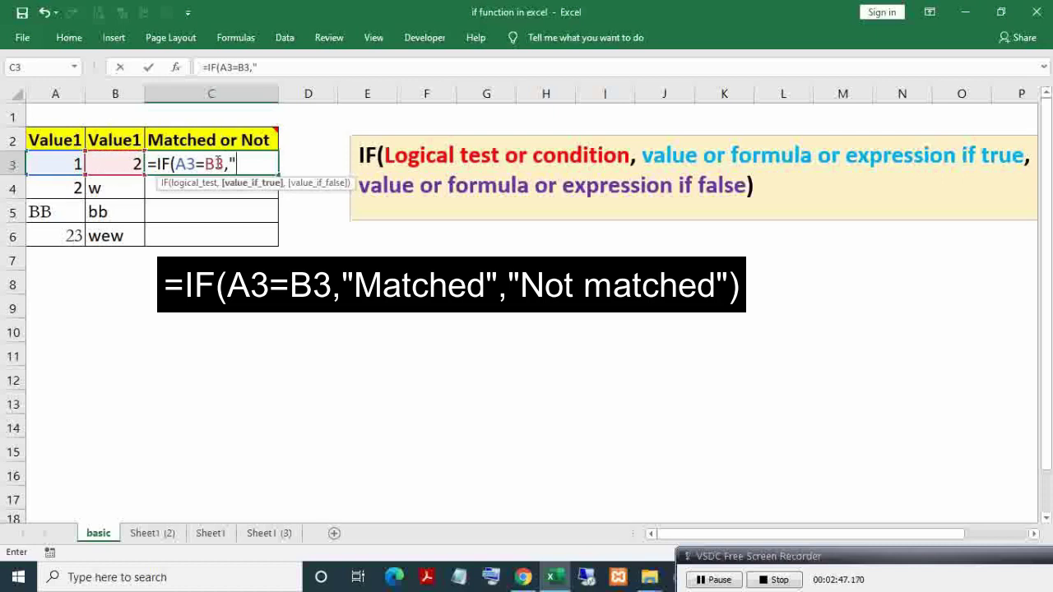
pyautogui.write('M')
pyautogui.moveTo(176, 164); pyautogui.dragTo(224, 164)
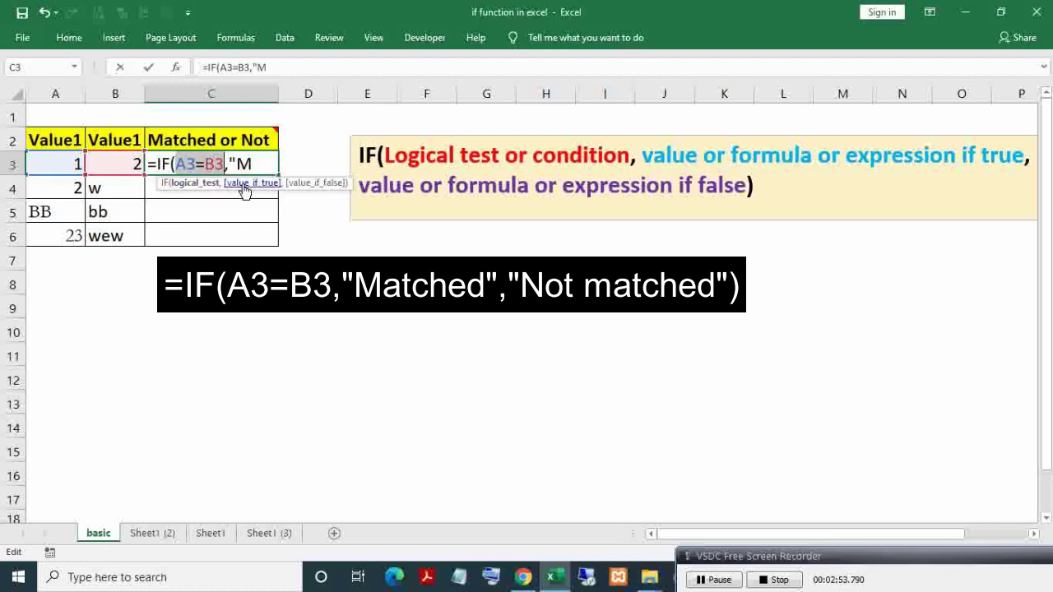
# Finish the formula with "Matched" and "Not matched" as the results
pyautogui.press('End')
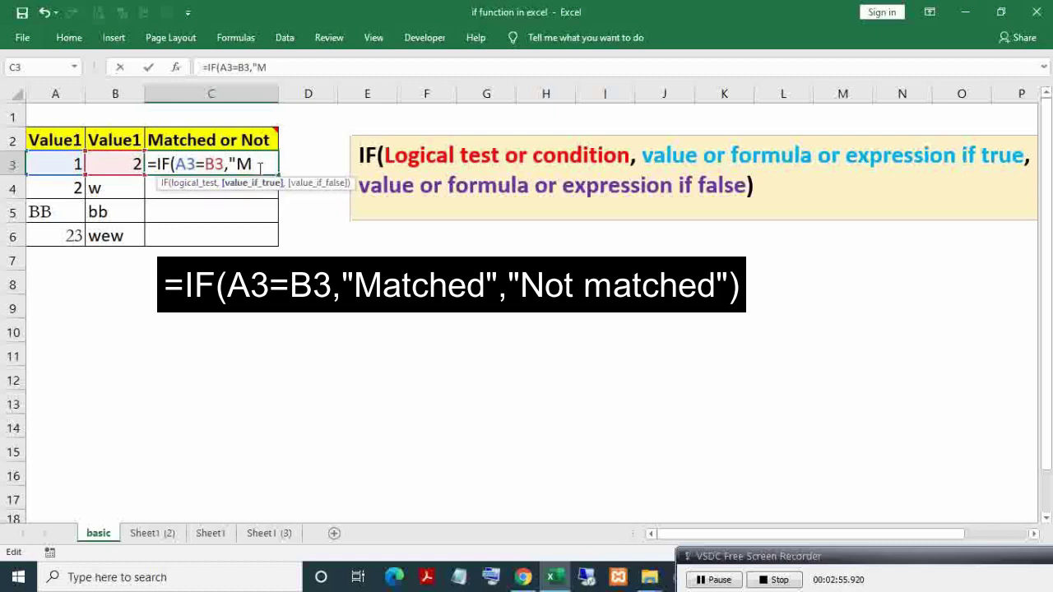
pyautogui.write('atched')
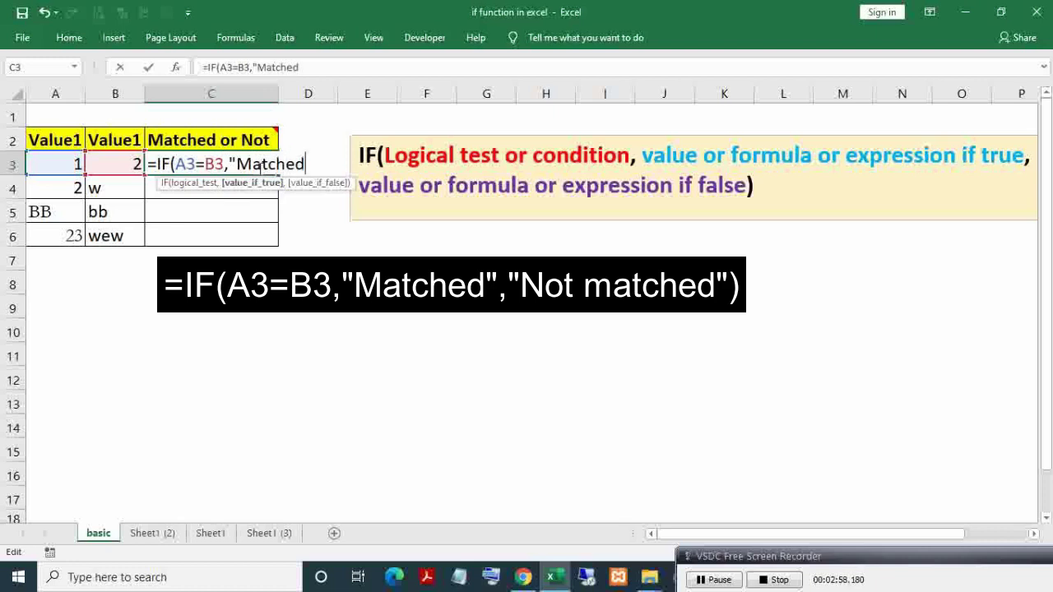
pyautogui.write('",')
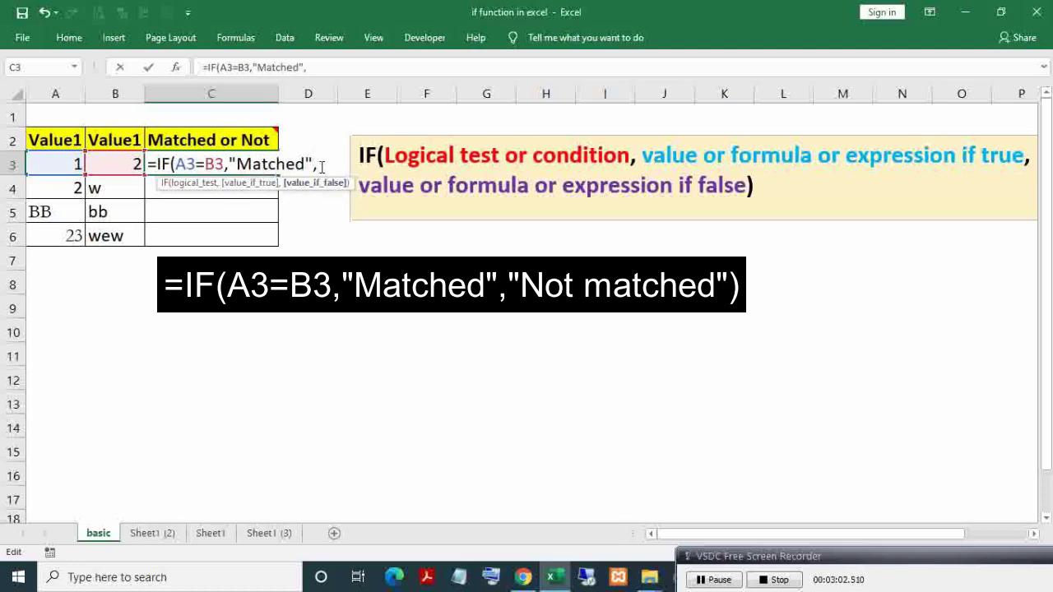
pyautogui.write('no')
pyautogui.press('BackSpace')
pyautogui.press('BackSpace')
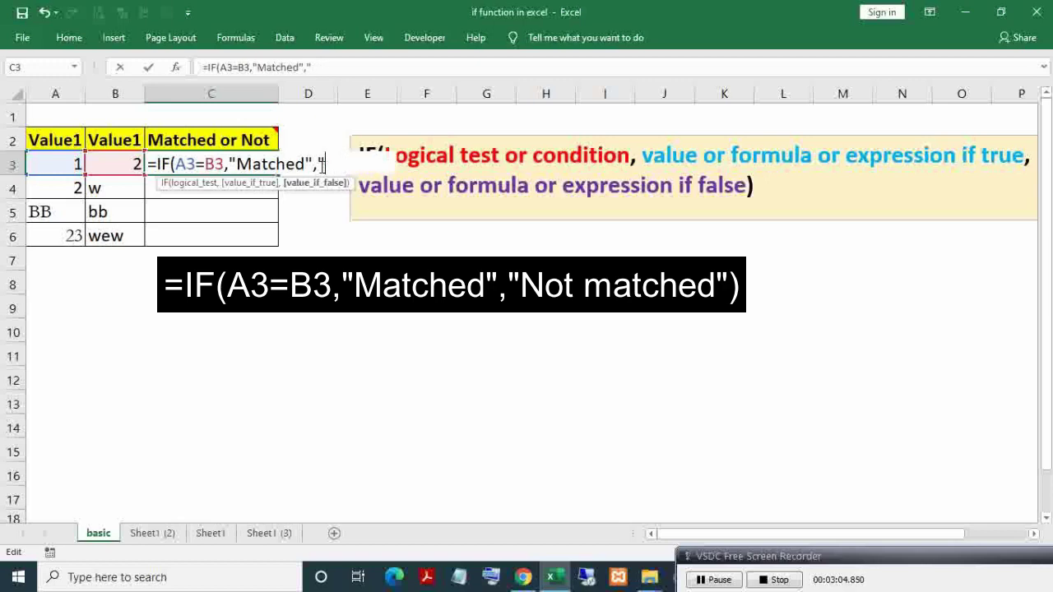
pyautogui.write('Not matche')
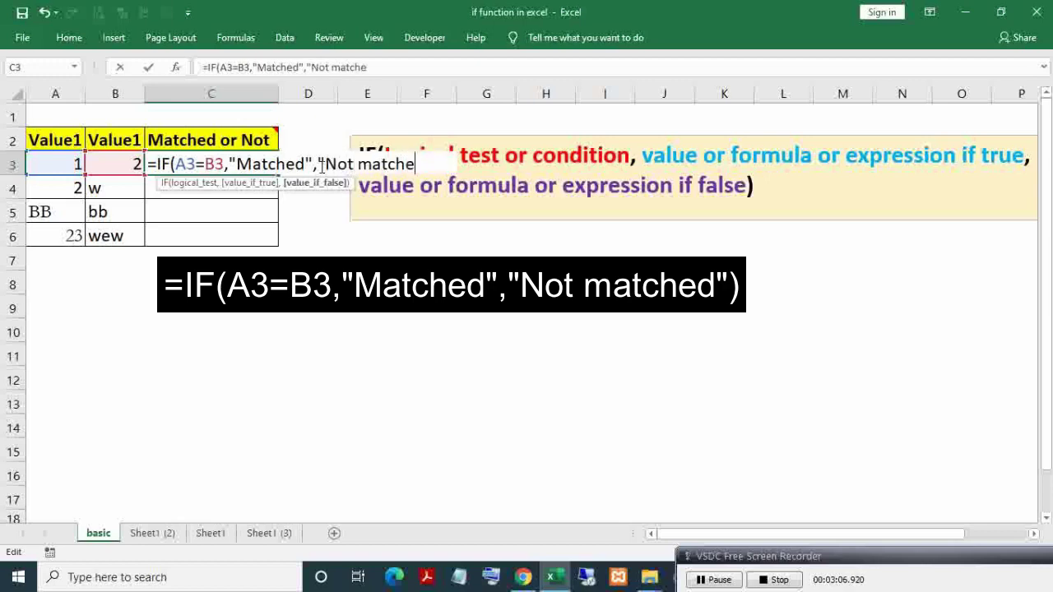
pyautogui.write('d')
pyautogui.moveTo(232, 163); pyautogui.dragTo(434, 163)
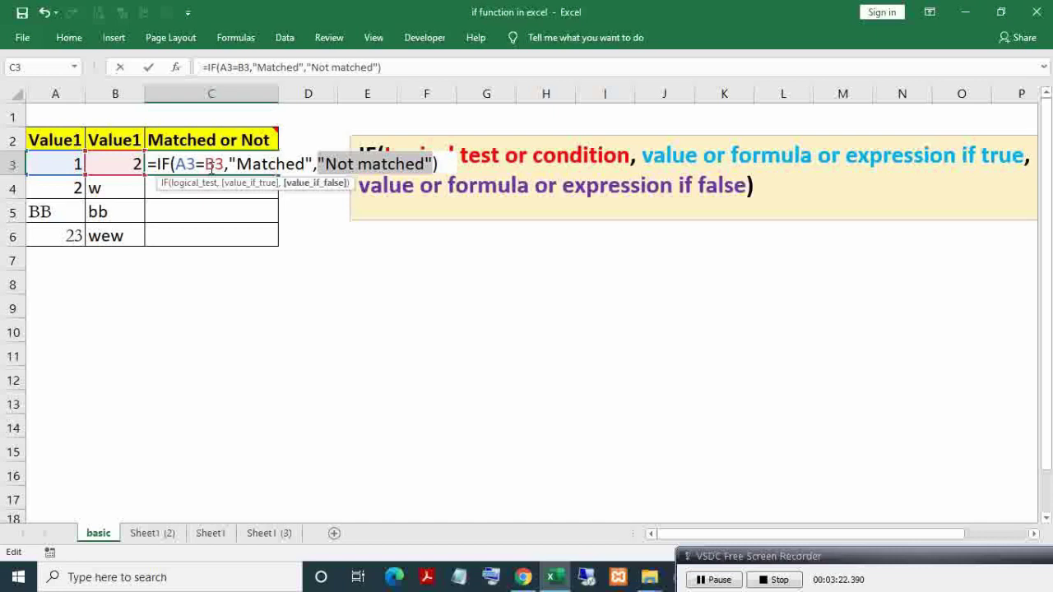
pyautogui.moveTo(176, 164); pyautogui.dragTo(224, 164)
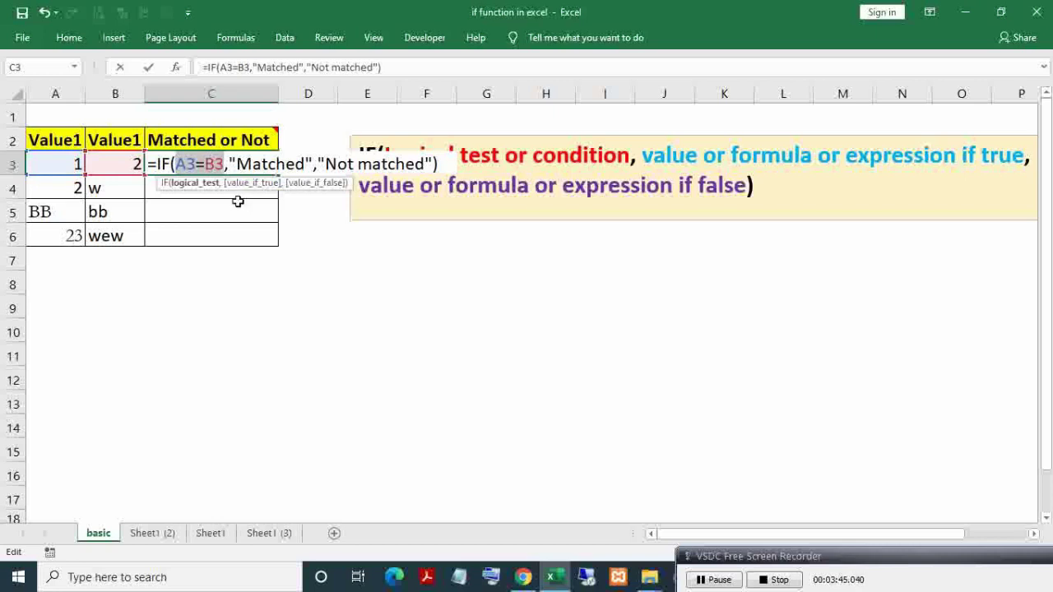
# Commit the C3 formula and enter =A3=B3 in D3, which shows FALSE
pyautogui.press('Return')
pyautogui.press('Right')
pyautogui.press('Up')
pyautogui.write('=')
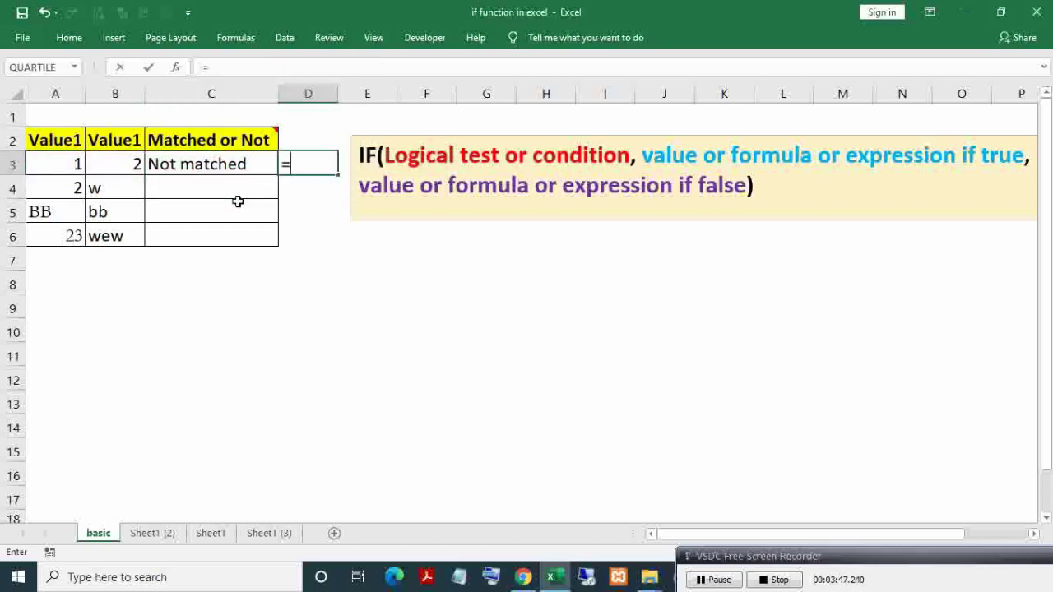
pyautogui.write('A3=B3')
pyautogui.press('Return')
pyautogui.press('Up')
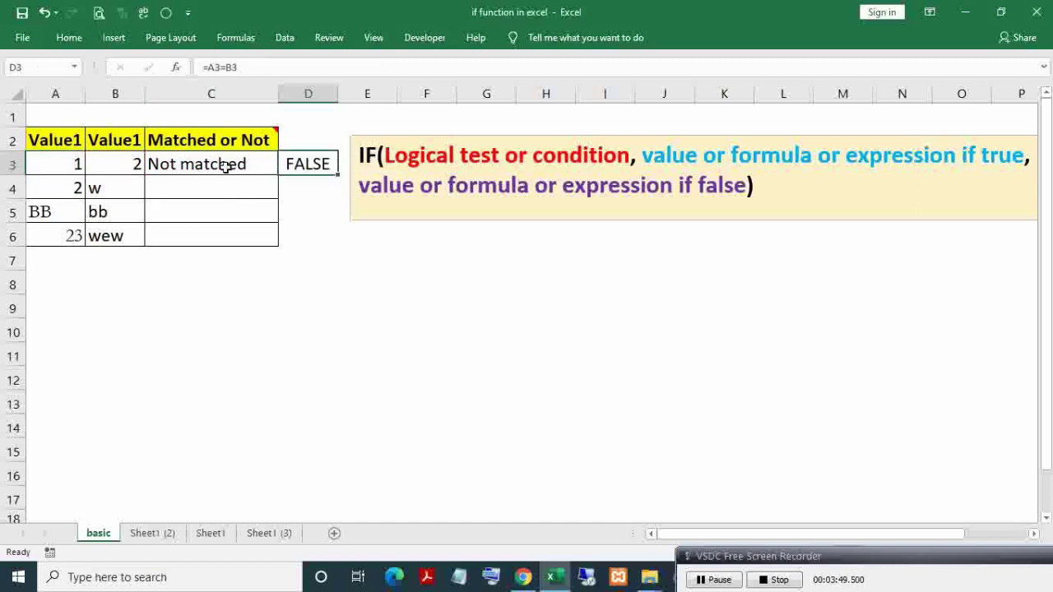
# Confirm the IF formula in C3 and fill it down to C6
pyautogui.doubleClick(224, 168)
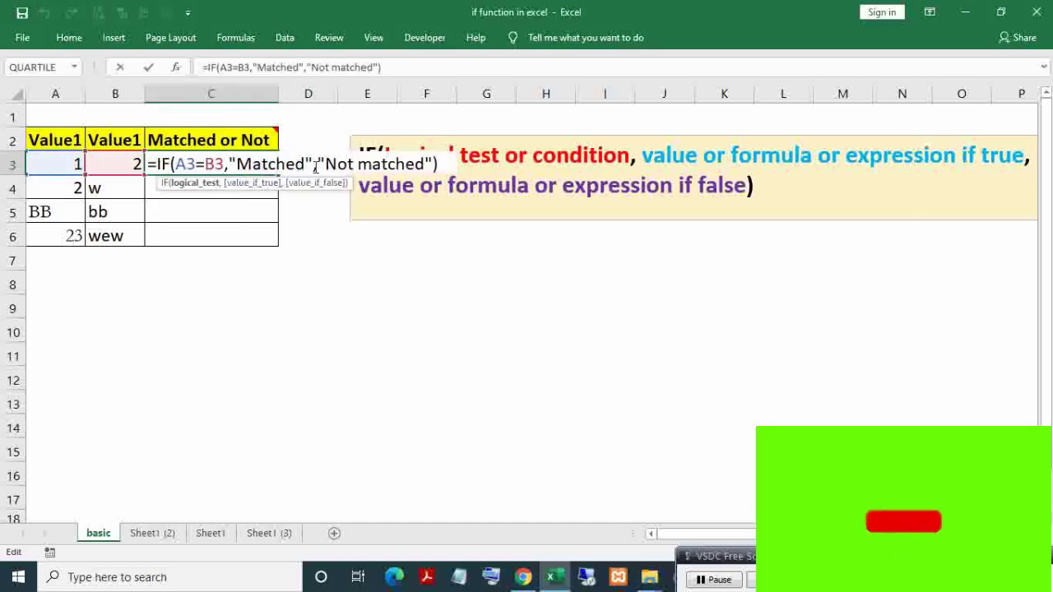
pyautogui.moveTo(326, 164); pyautogui.dragTo(436, 165)
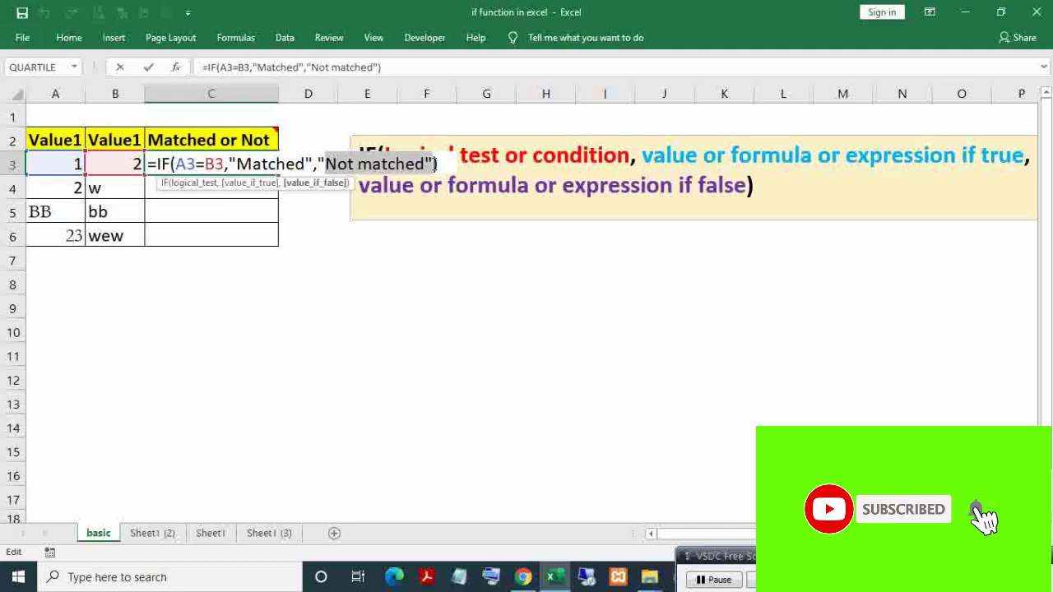
pyautogui.hotkey('ctrl', 'Return')
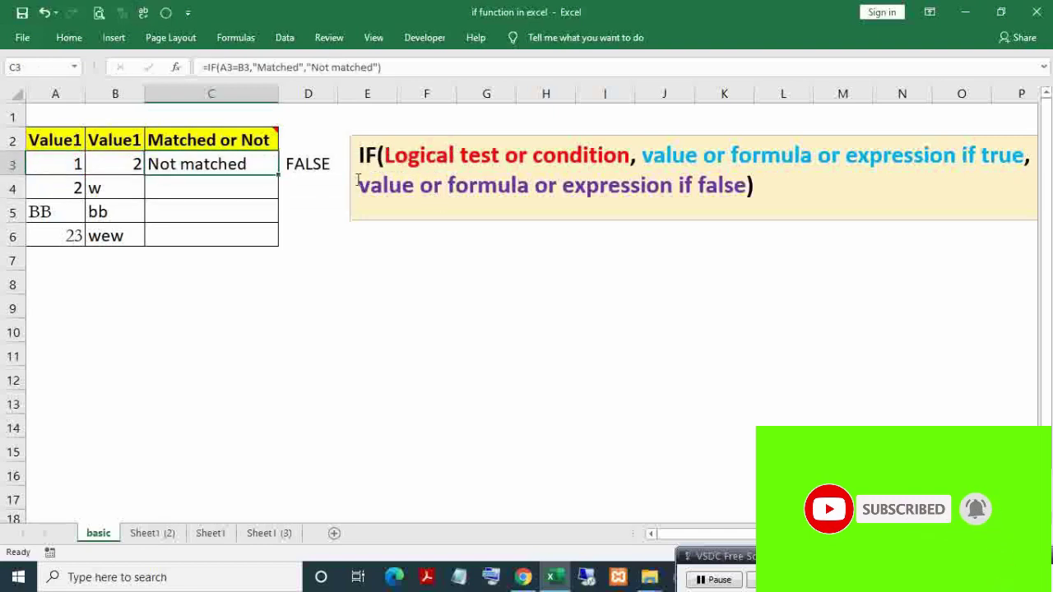
pyautogui.doubleClick(278, 175)
# Check the results, noting row 5's BB and bb return Matched
pyautogui.click(230, 187)
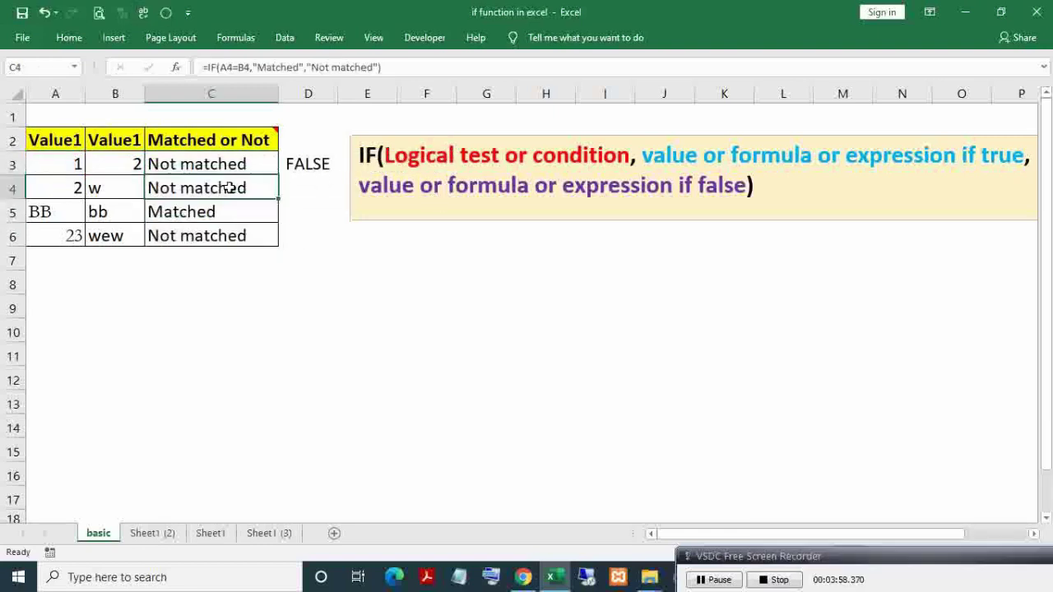
pyautogui.click(77, 189)
pyautogui.click(130, 211)
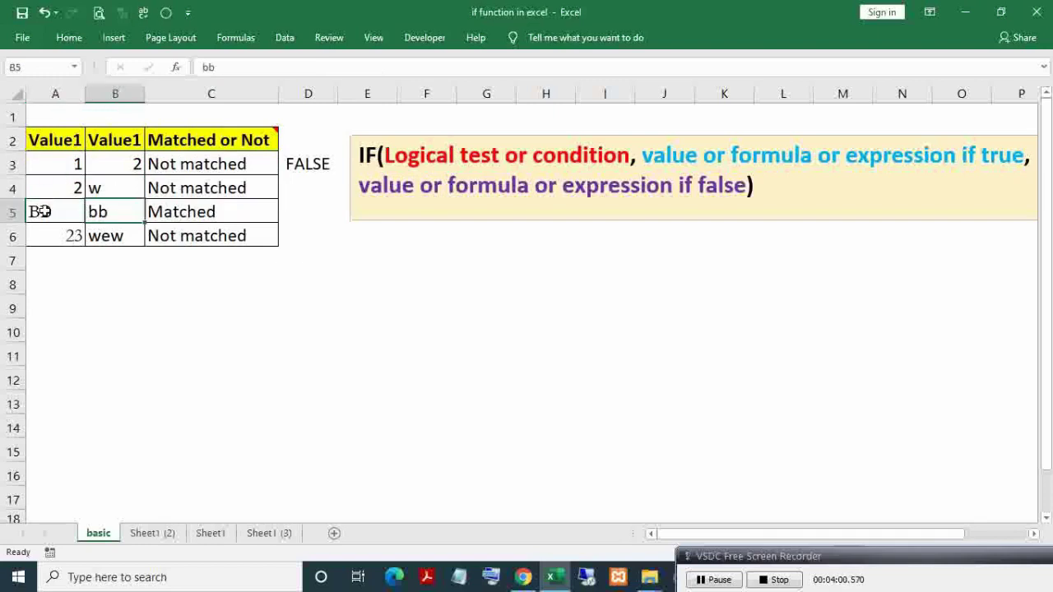
pyautogui.moveTo(43, 211); pyautogui.dragTo(98, 211)
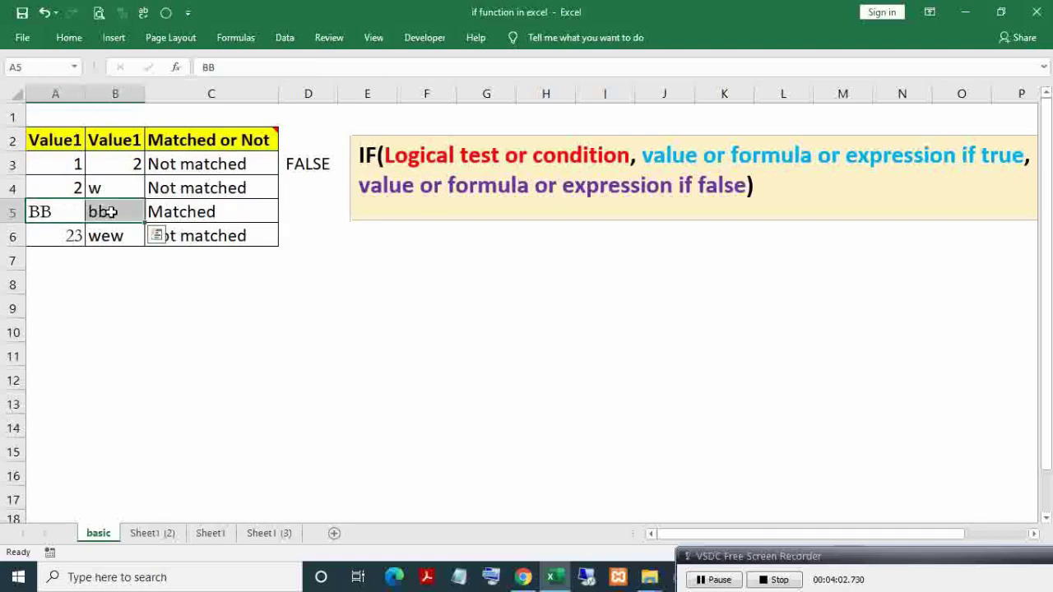
pyautogui.click(48, 212)
pyautogui.click(115, 211)
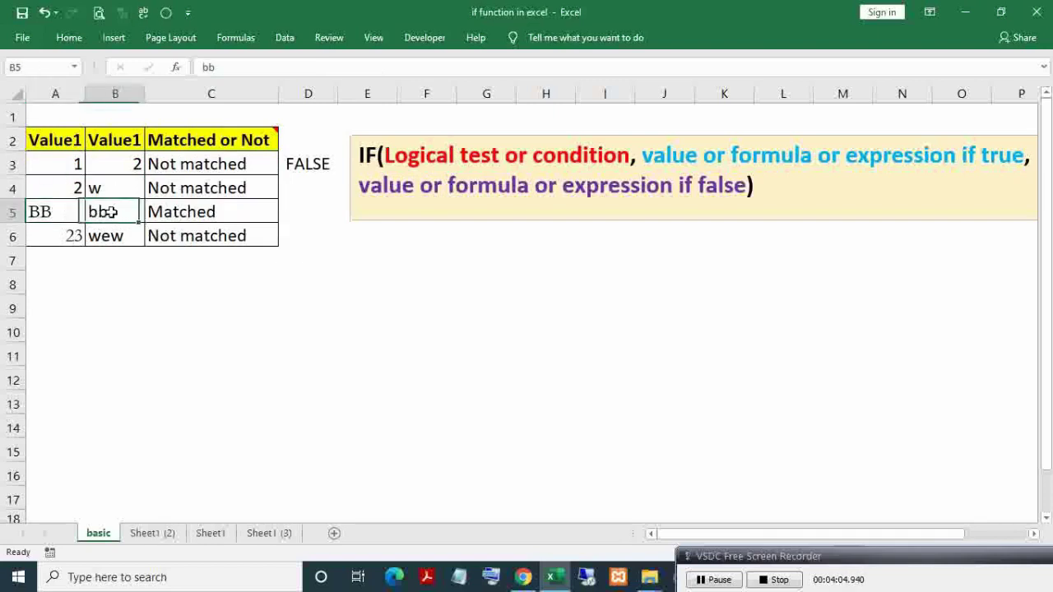
pyautogui.click(45, 212)
pyautogui.click(110, 212)
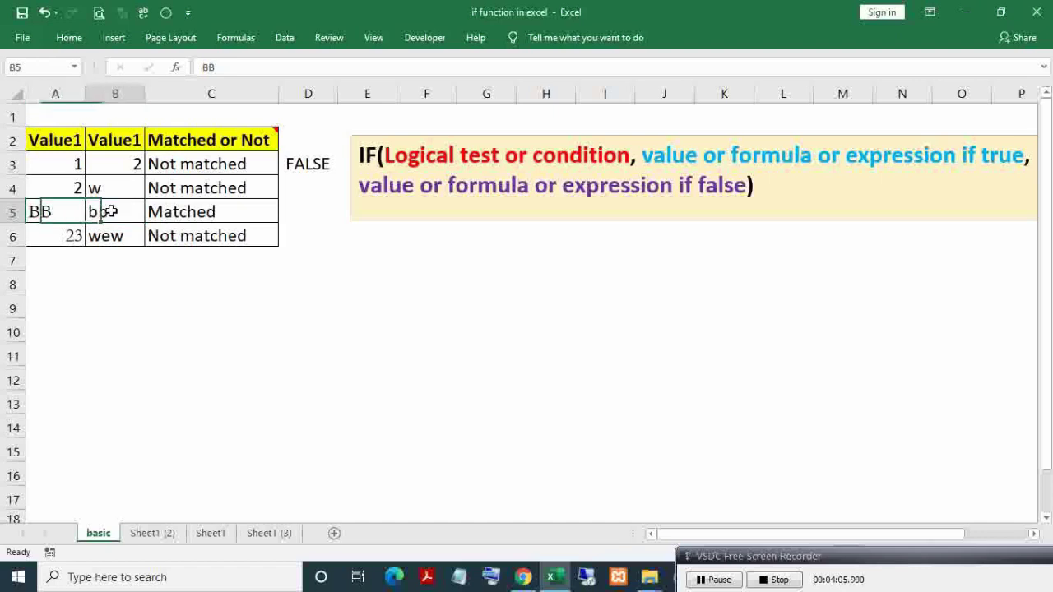
pyautogui.click(59, 211)
pyautogui.click(120, 211)
pyautogui.click(33, 212)
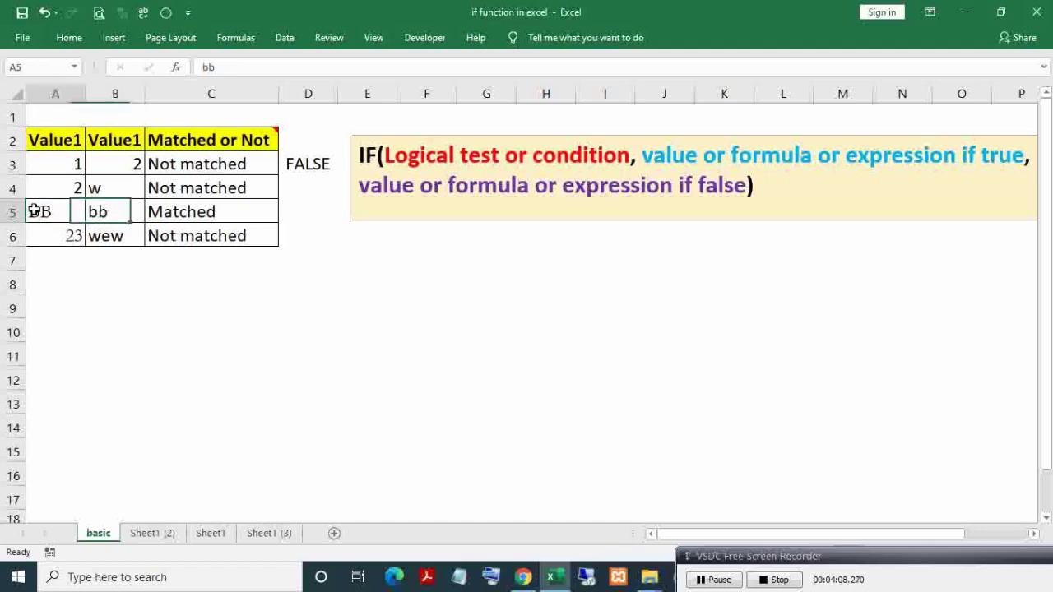
pyautogui.click(123, 211)
pyautogui.click(173, 214)
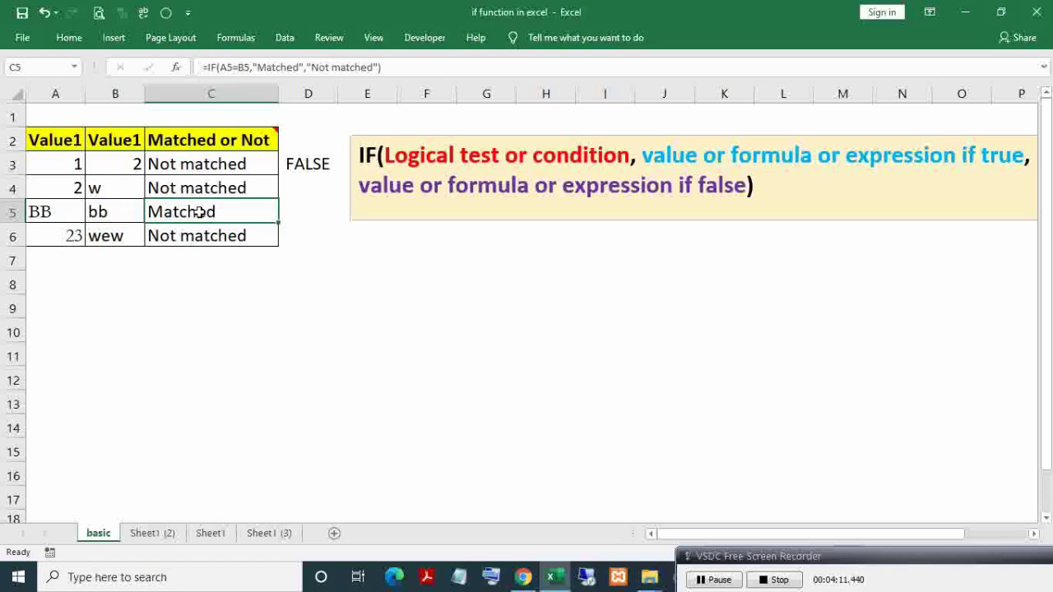
pyautogui.moveTo(101, 211); pyautogui.dragTo(51, 211)
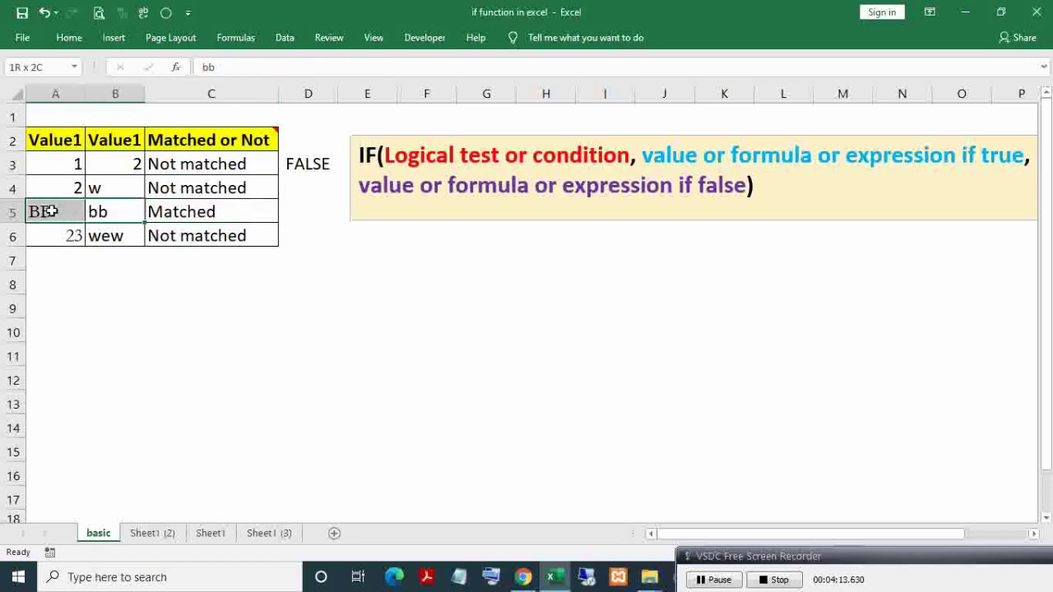
pyautogui.click(179, 216)
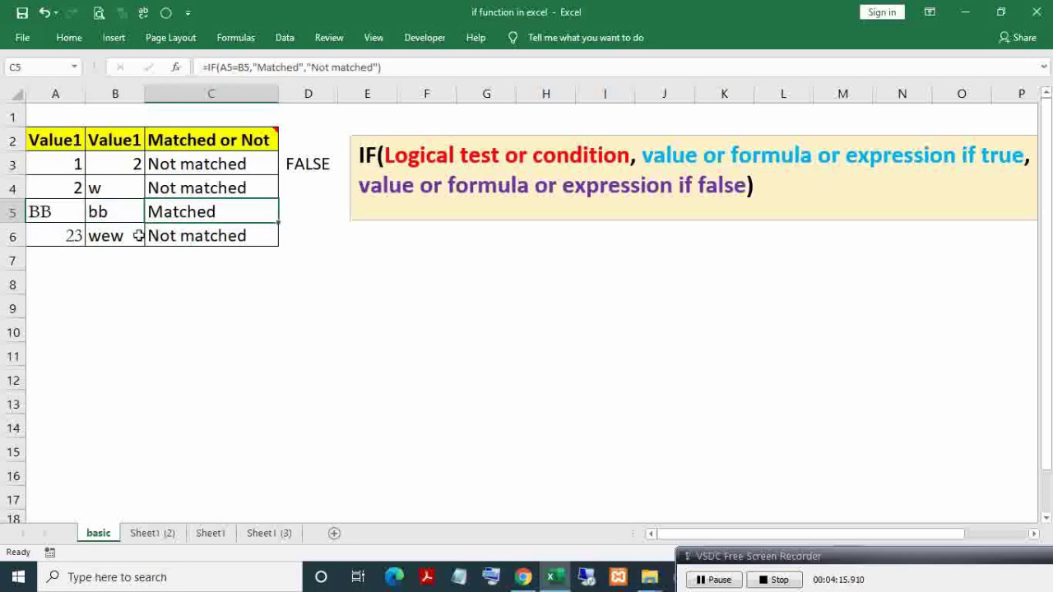
# Change the value in B3 to 1
pyautogui.click(119, 163)
pyautogui.write('1')
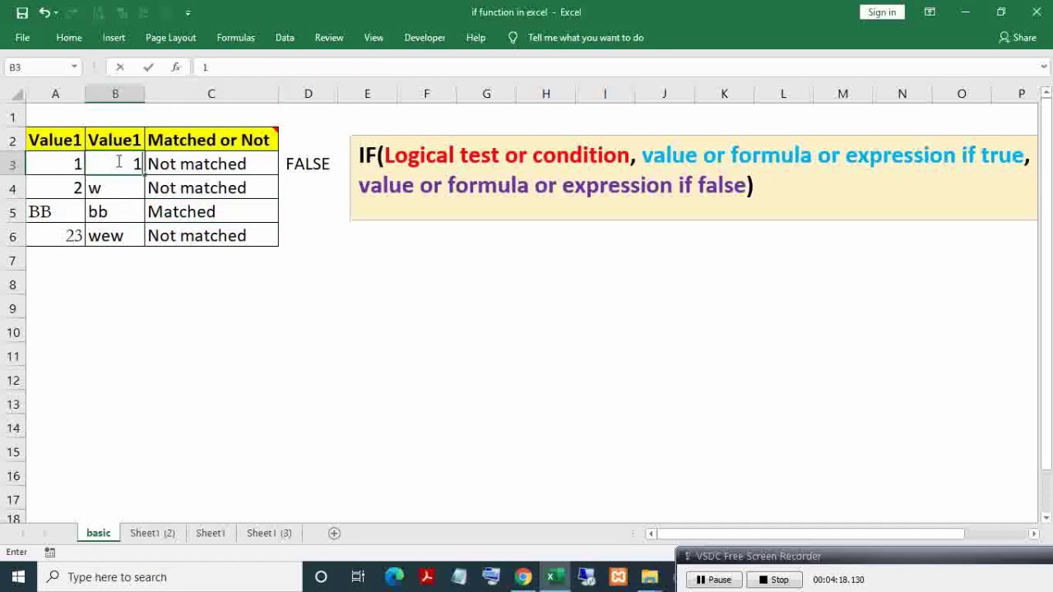
pyautogui.press('Return')
# Review the Matched and TRUE/FALSE results in columns C and D
pyautogui.moveTo(308, 164); pyautogui.dragTo(308, 236)
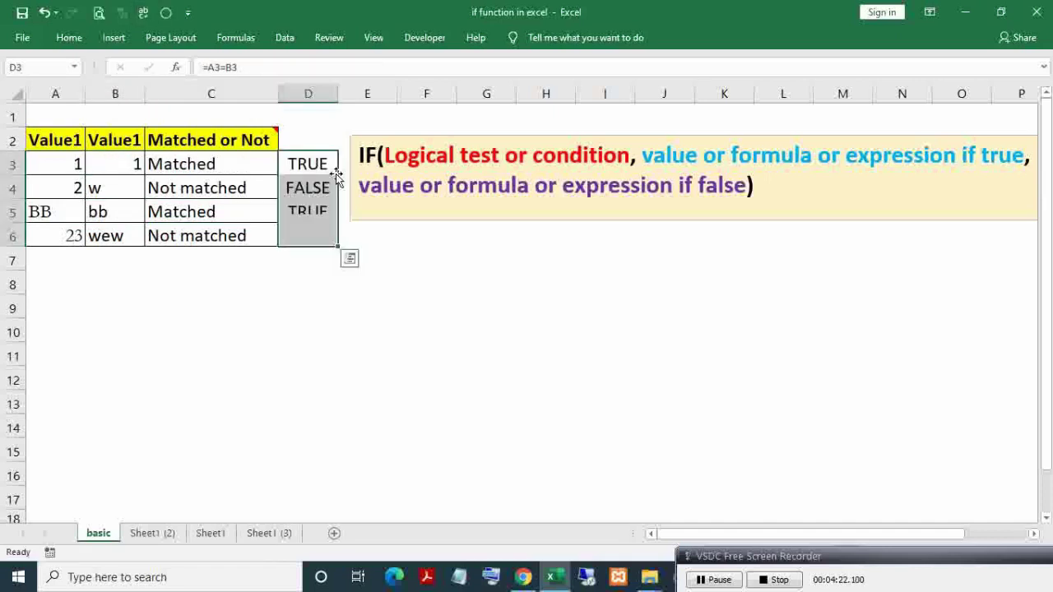
pyautogui.click(304, 190)
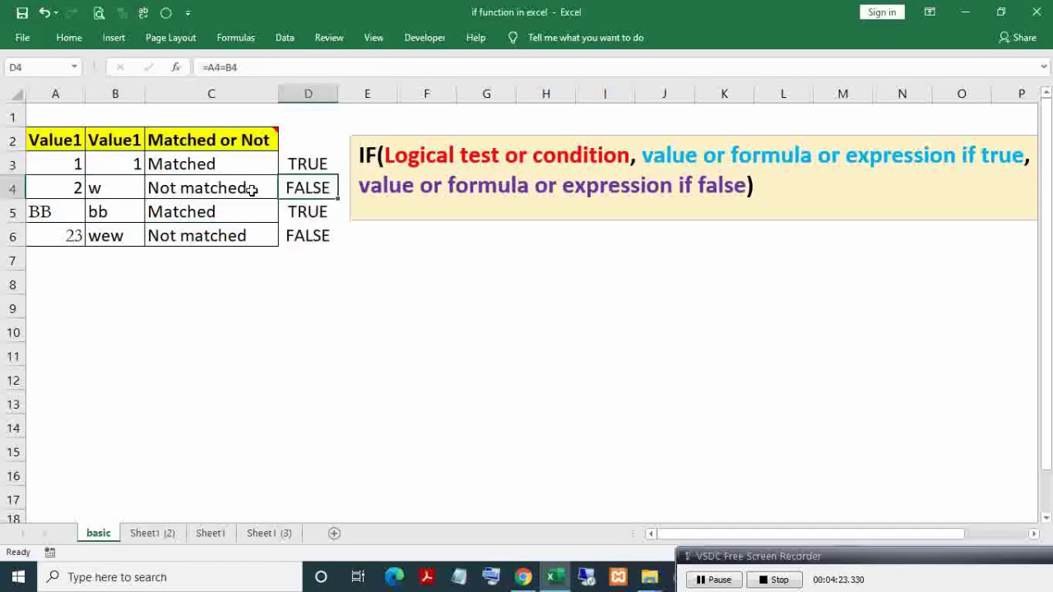
pyautogui.click(294, 164)
pyautogui.click(167, 165)
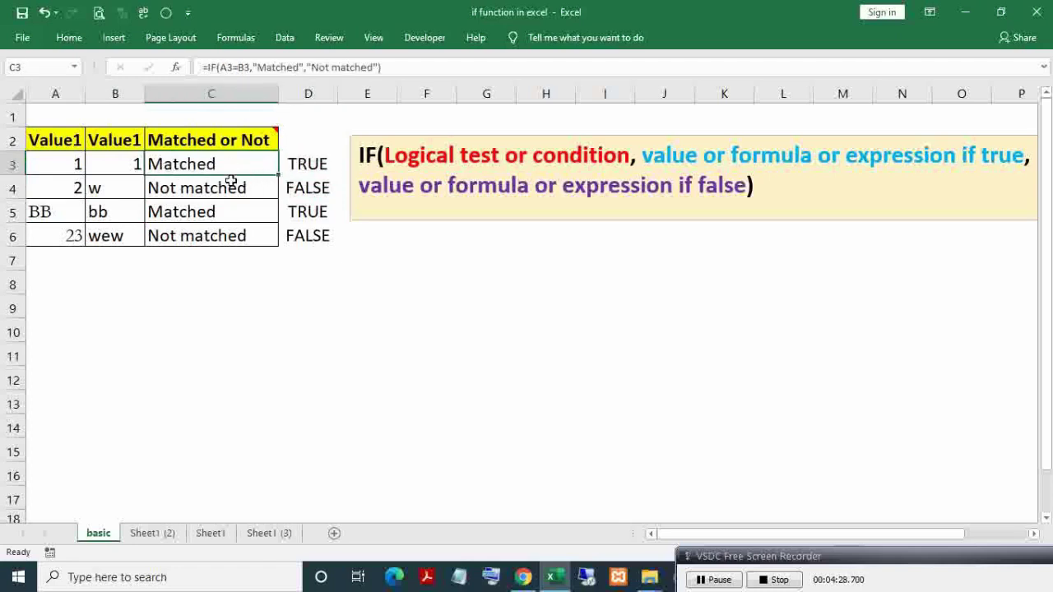
pyautogui.click(306, 190)
pyautogui.click(214, 187)
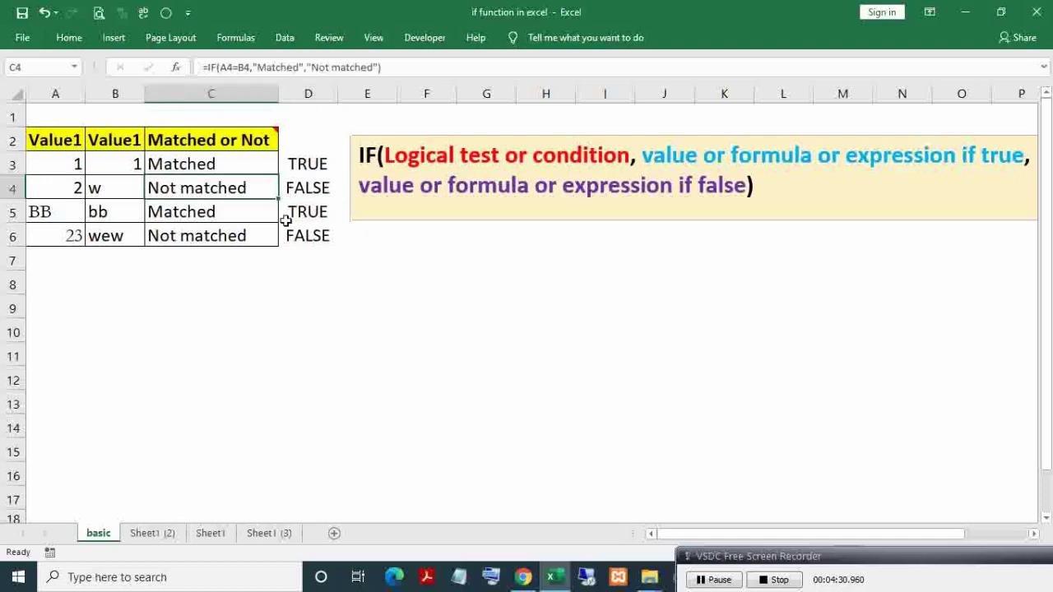
pyautogui.click(211, 211)
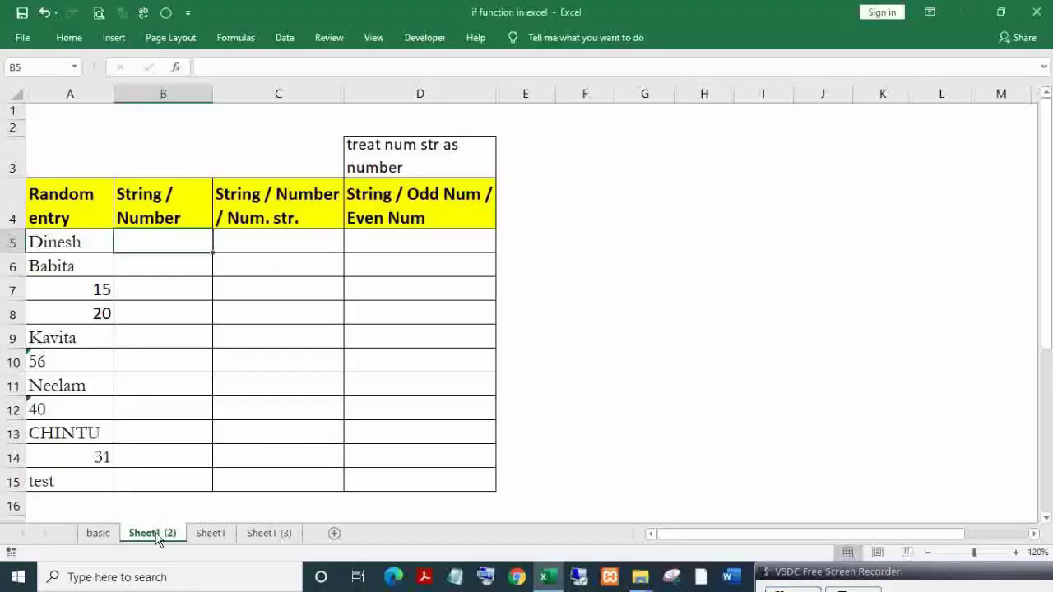
# Go to the Sheet1 (2) random-entry table and select cell B5
pyautogui.click(210, 533)
pyautogui.click(263, 534)
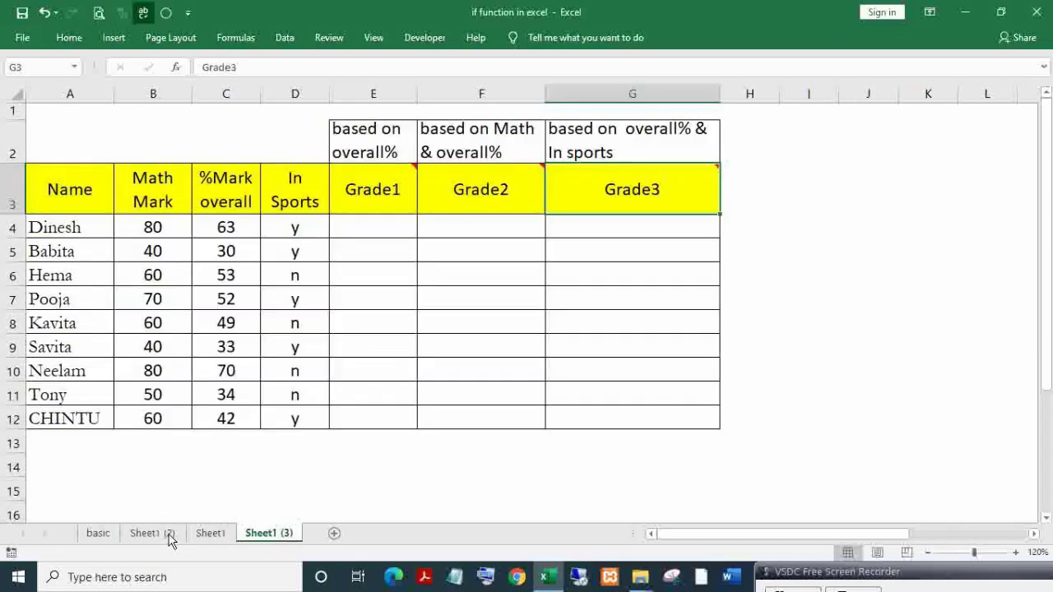
pyautogui.click(153, 533)
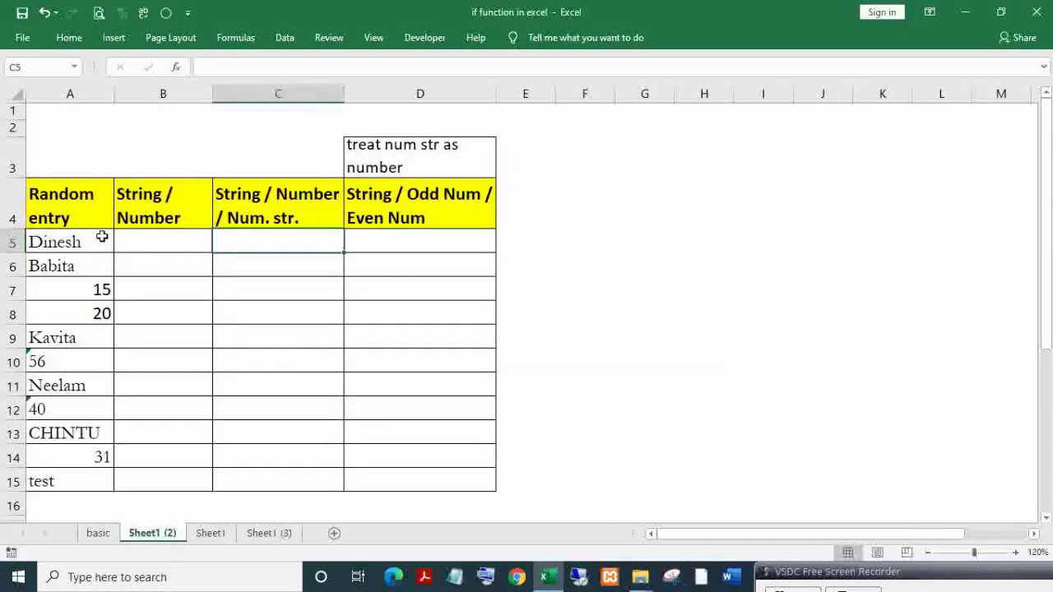
pyautogui.moveTo(78, 240); pyautogui.dragTo(71, 474)
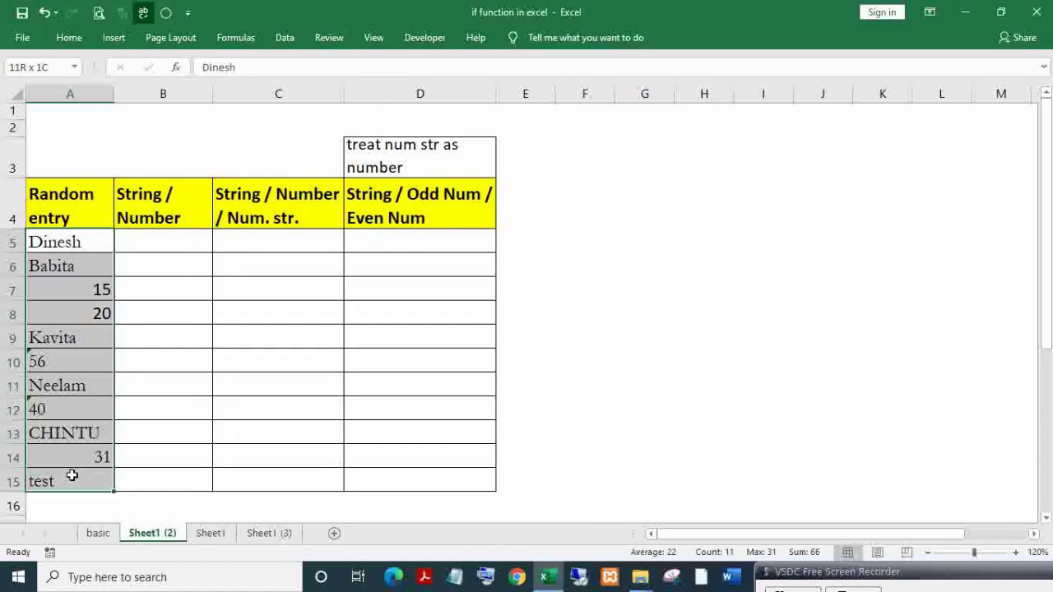
pyautogui.click(148, 245)
pyautogui.click(143, 200)
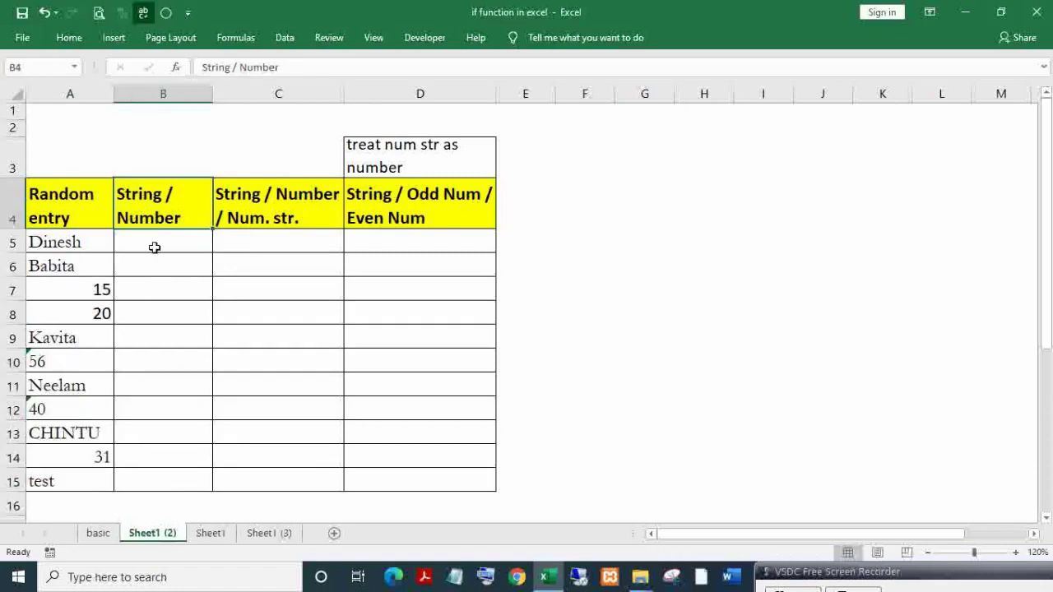
pyautogui.click(153, 245)
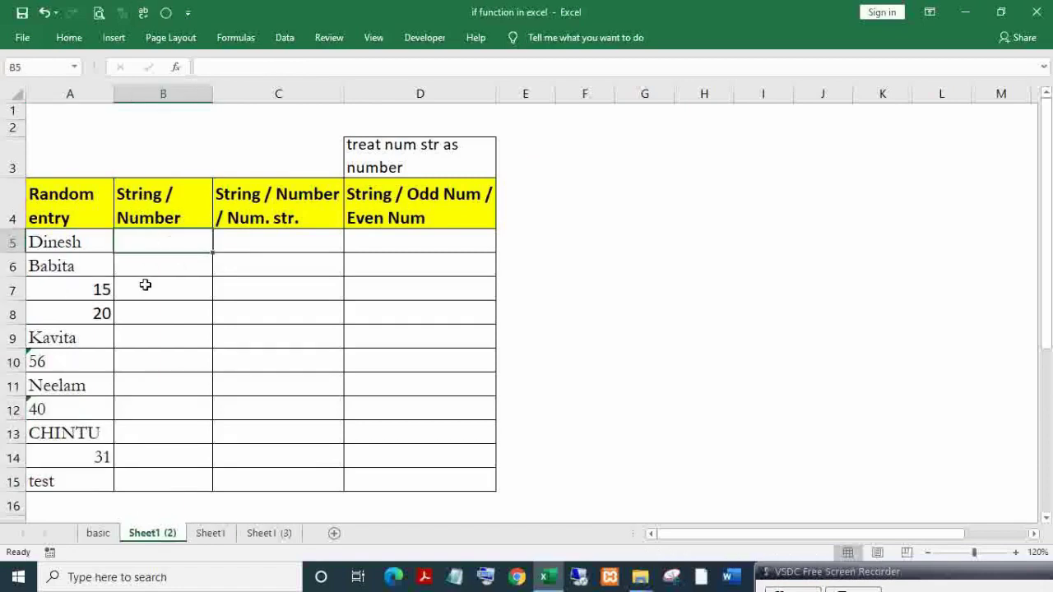
# Enter =IF(ISNUMBER(A5),"Number","String") in B5
pyautogui.write('=if')
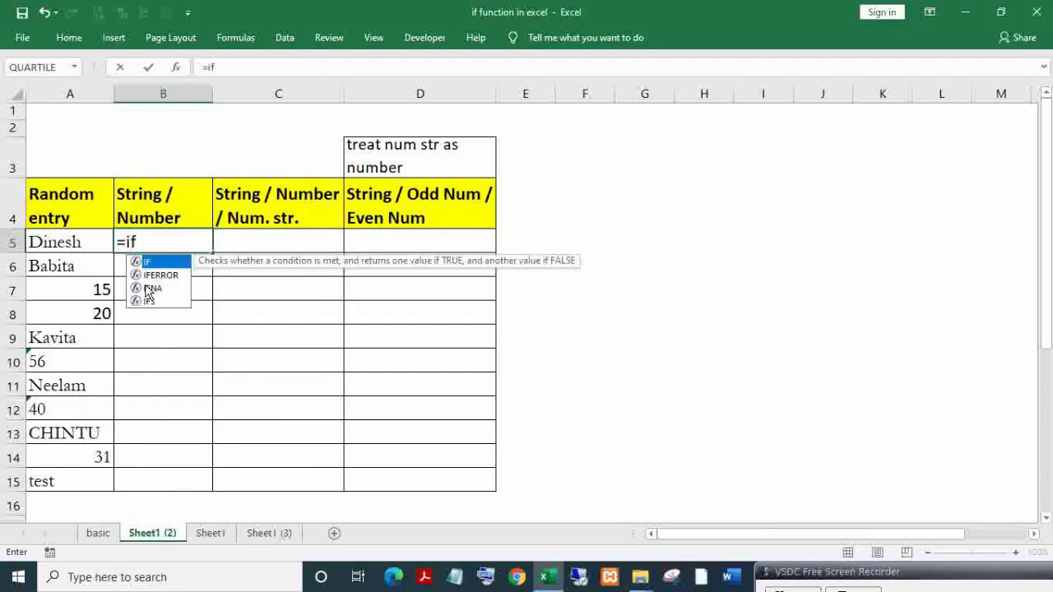
pyautogui.press('Tab')
pyautogui.write('is')
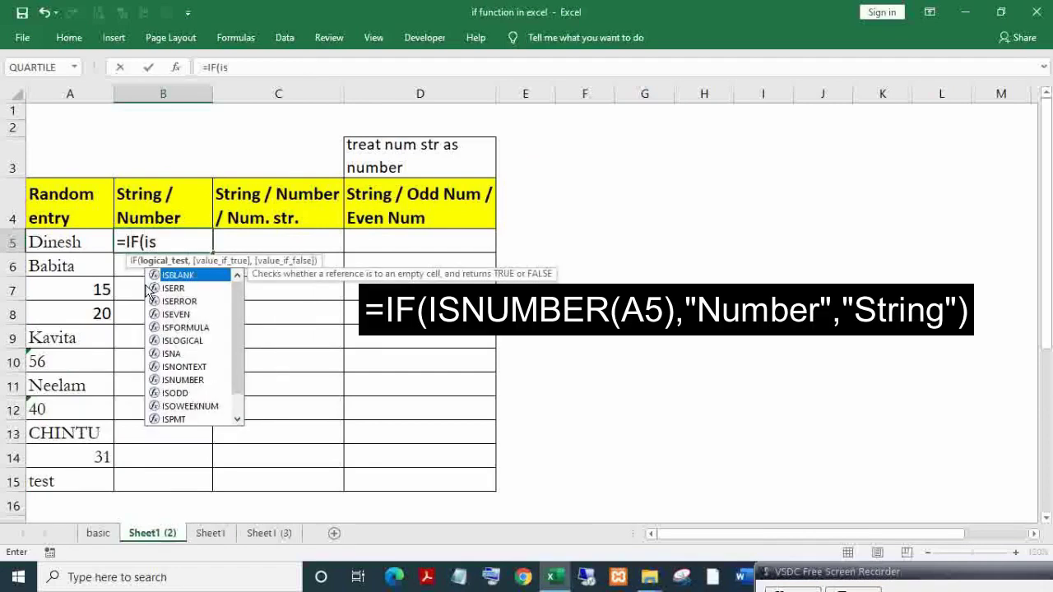
pyautogui.write('nu')
pyautogui.press('Tab')
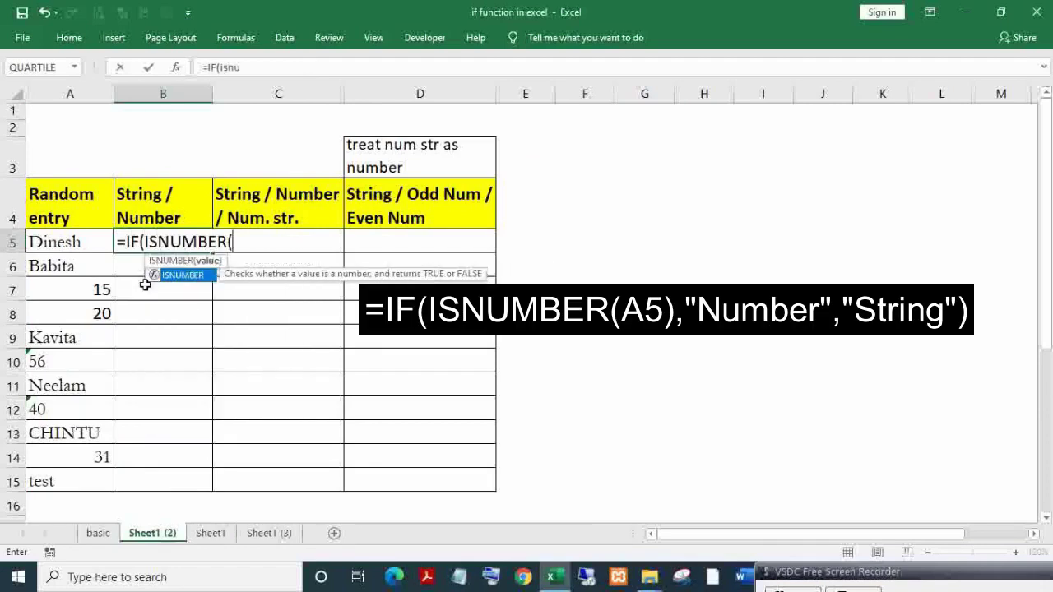
pyautogui.press('Left')
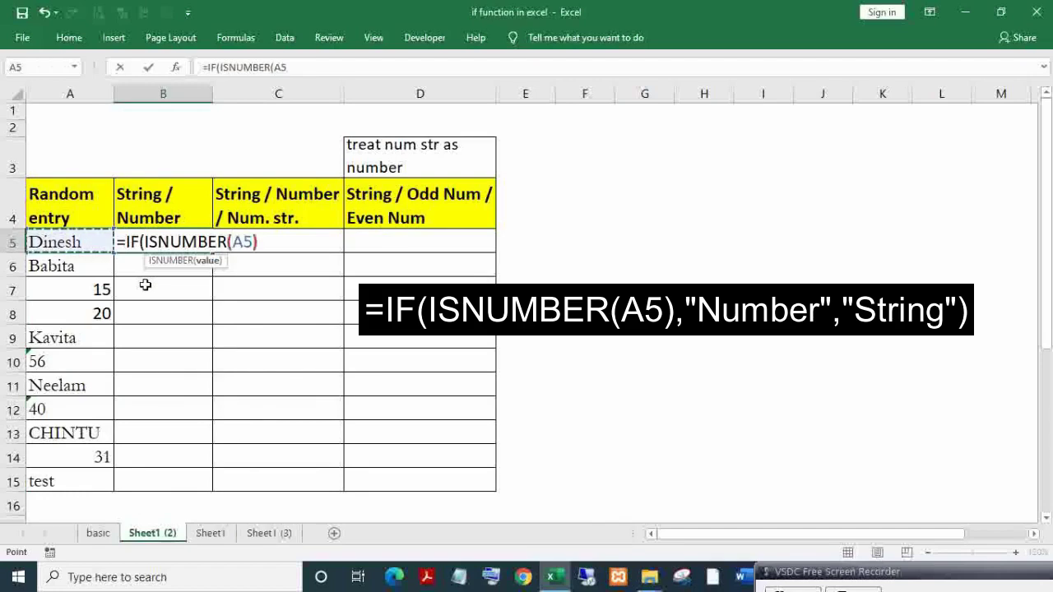
pyautogui.write('),"')
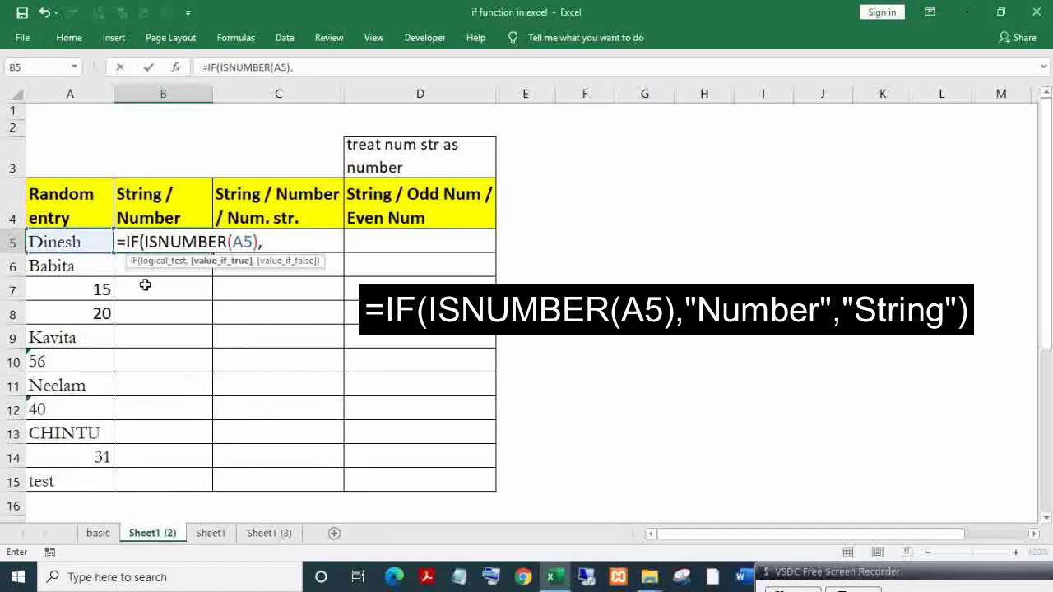
pyautogui.write('Number')
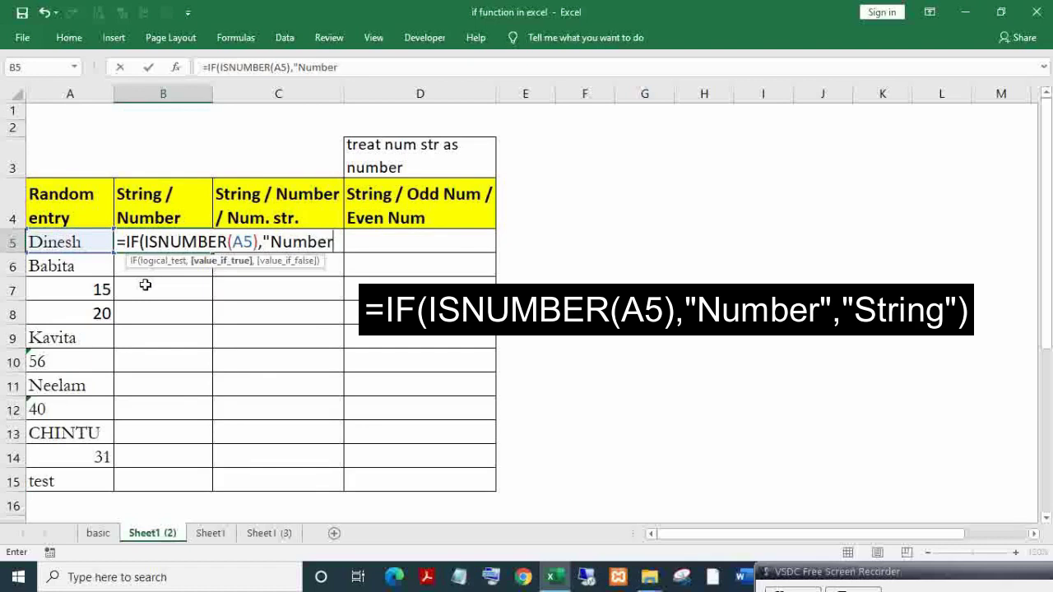
pyautogui.write('",')
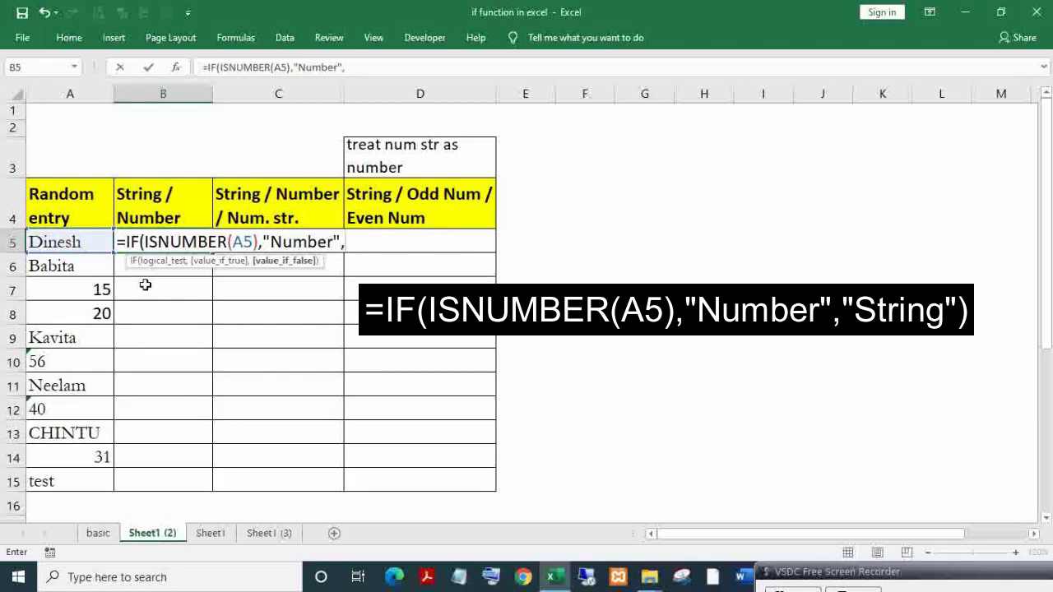
pyautogui.write('ate')
pyautogui.press('BackSpace')
pyautogui.press('BackSpace')
pyautogui.press('BackSpace')
pyautogui.write('String')
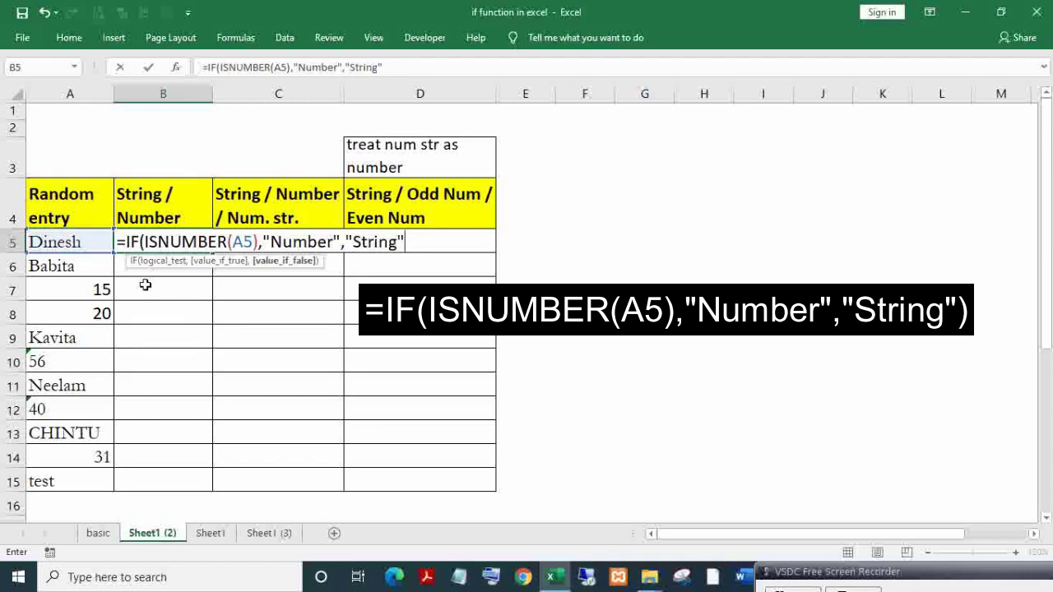
pyautogui.press('Return')
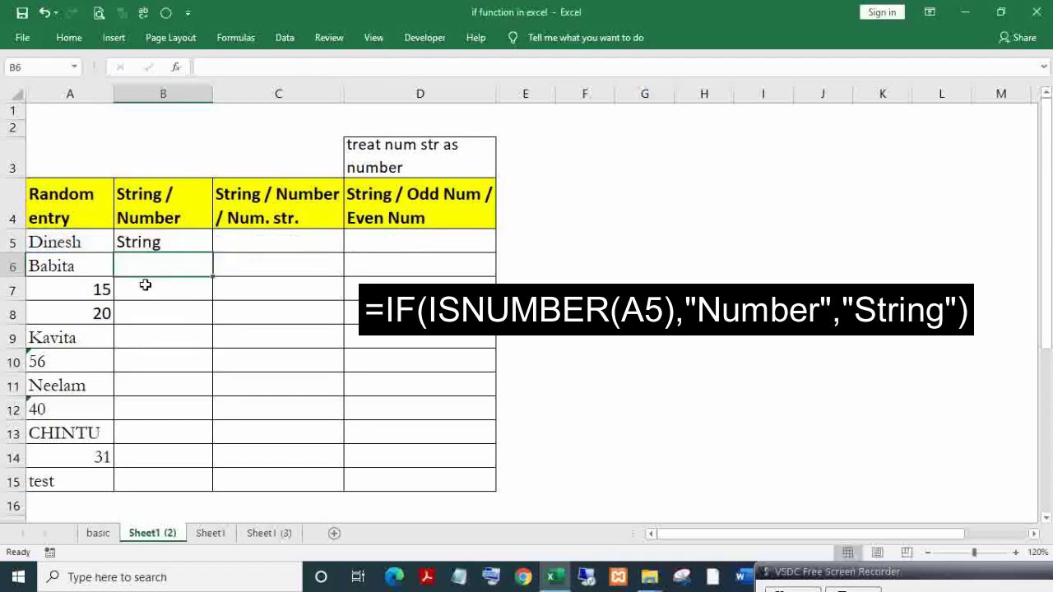
# Fill the formula down B5:B15 with Ctrl+D and check the results
pyautogui.press('Up')
pyautogui.hotkey('ctrl', 'shift', 'Up')
pyautogui.hotkey('ctrl', 'd')
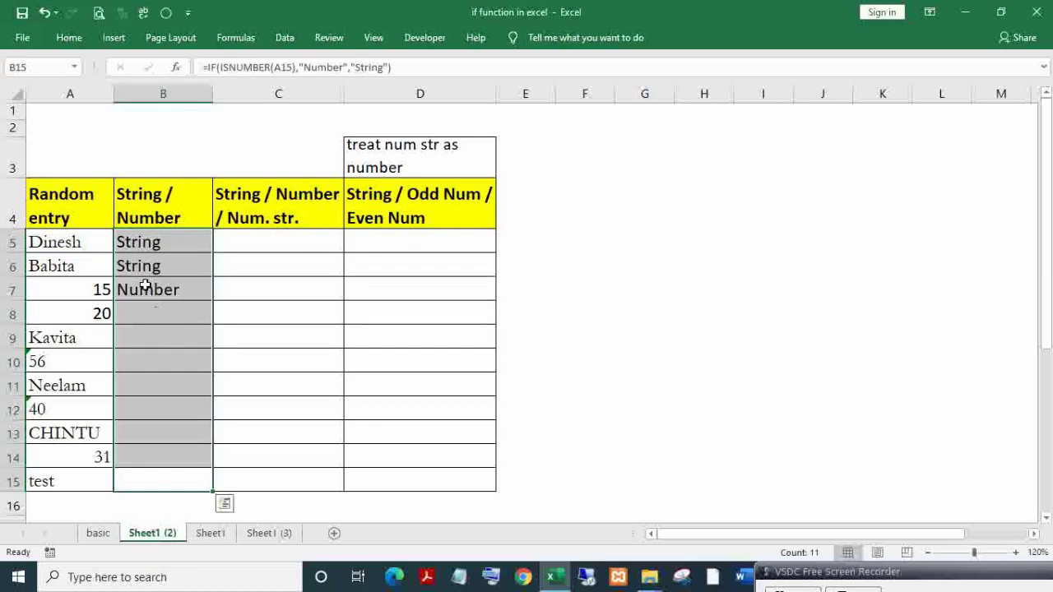
pyautogui.press('Up')
pyautogui.press('Up')
pyautogui.moveTo(81, 292); pyautogui.dragTo(87, 305)
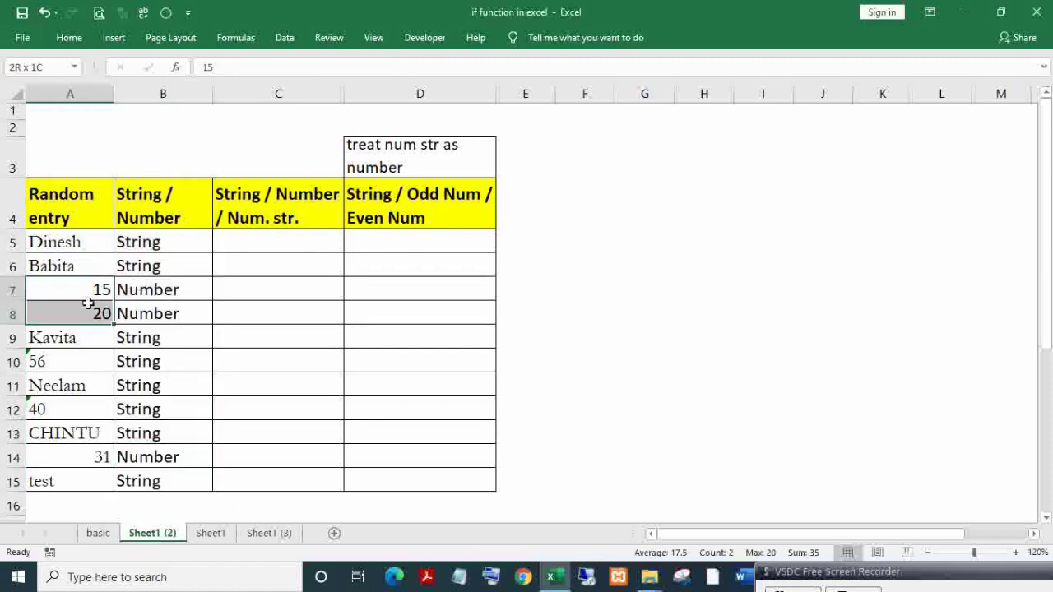
pyautogui.click(162, 341)
pyautogui.click(55, 363)
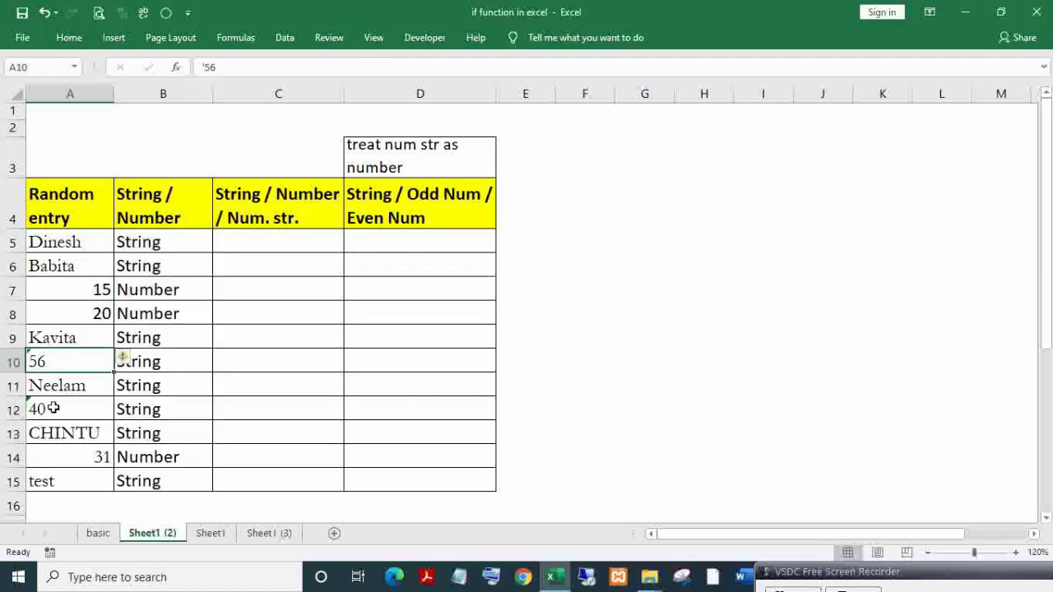
pyautogui.click(54, 409)
pyautogui.click(48, 359)
pyautogui.click(55, 406)
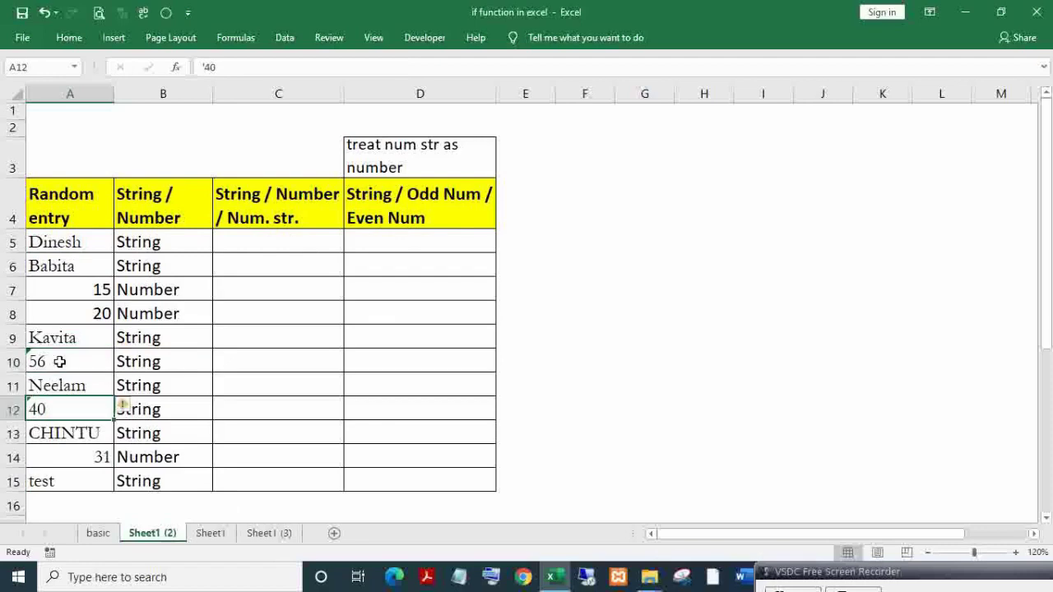
pyautogui.click(59, 362)
pyautogui.click(55, 409)
pyautogui.click(52, 365)
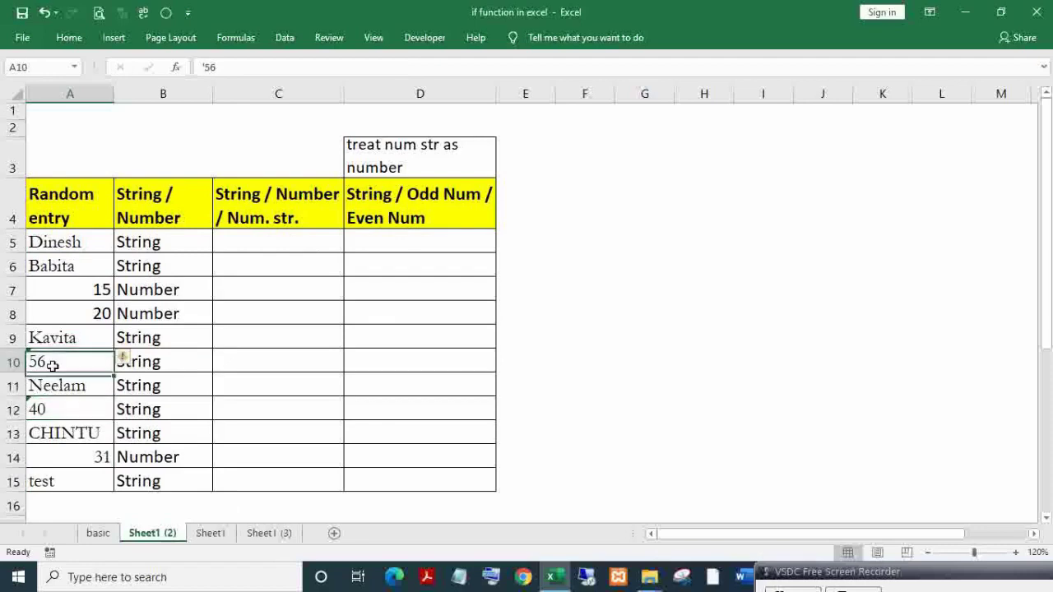
pyautogui.keyDown('ctrl'); pyautogui.click(58, 409); pyautogui.keyUp('ctrl')
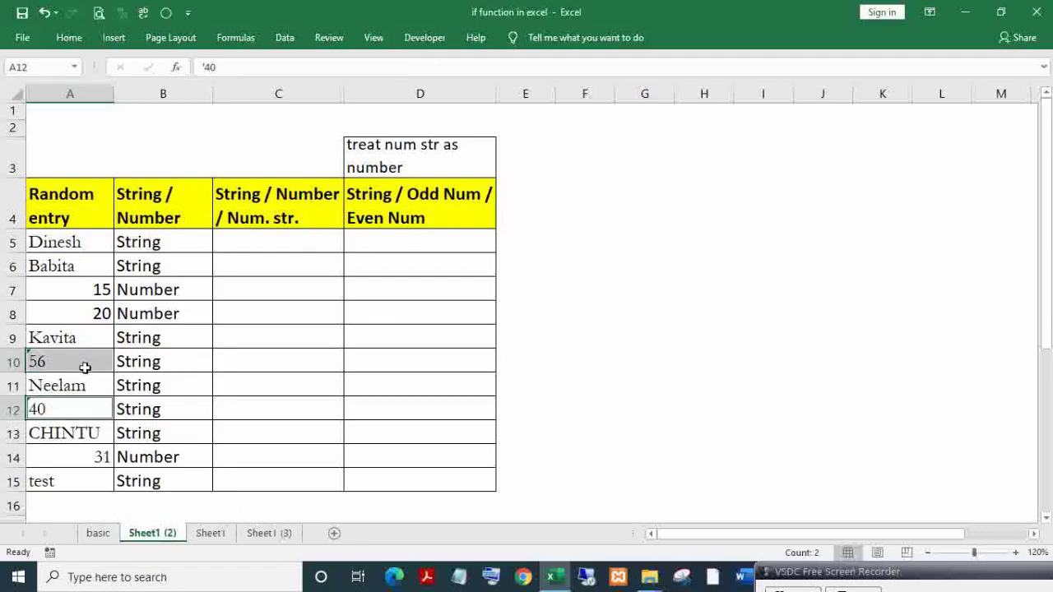
pyautogui.click(85, 367)
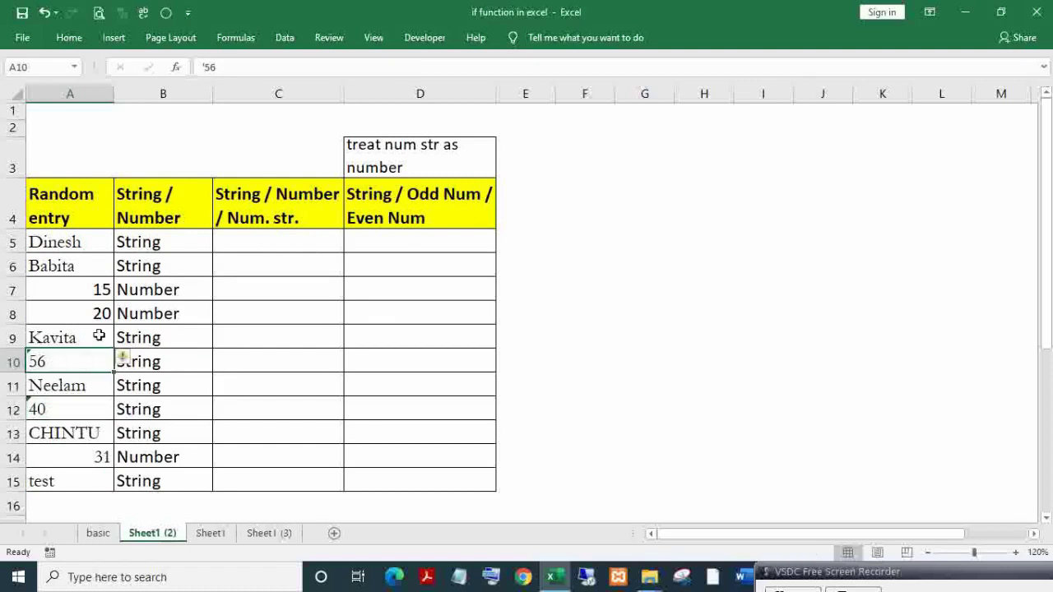
pyautogui.moveTo(82, 289); pyautogui.dragTo(80, 303)
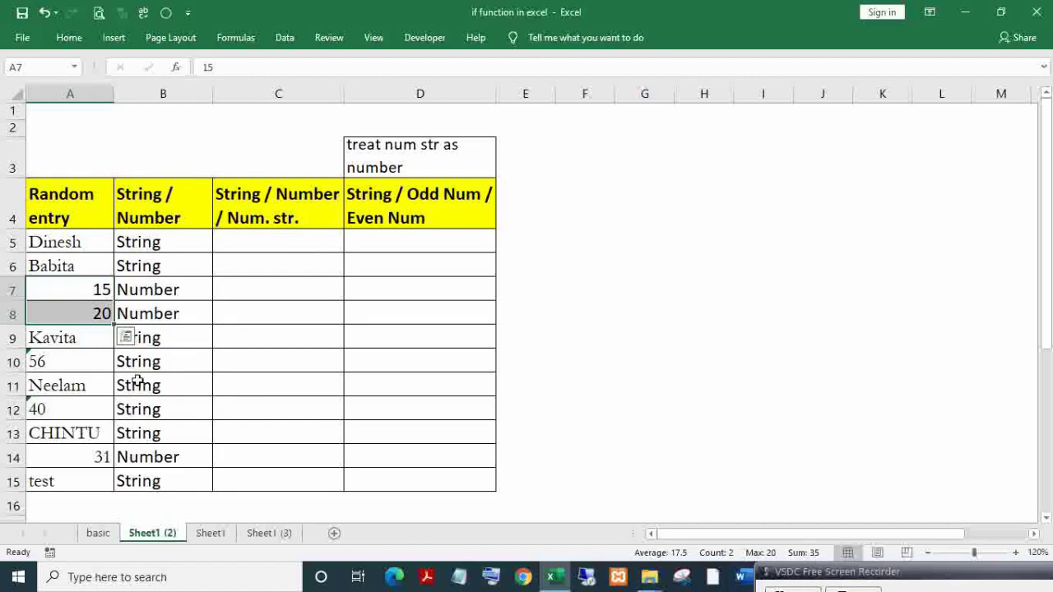
pyautogui.click(83, 360)
pyautogui.keyDown('ctrl'); pyautogui.click(63, 410); pyautogui.keyUp('ctrl')
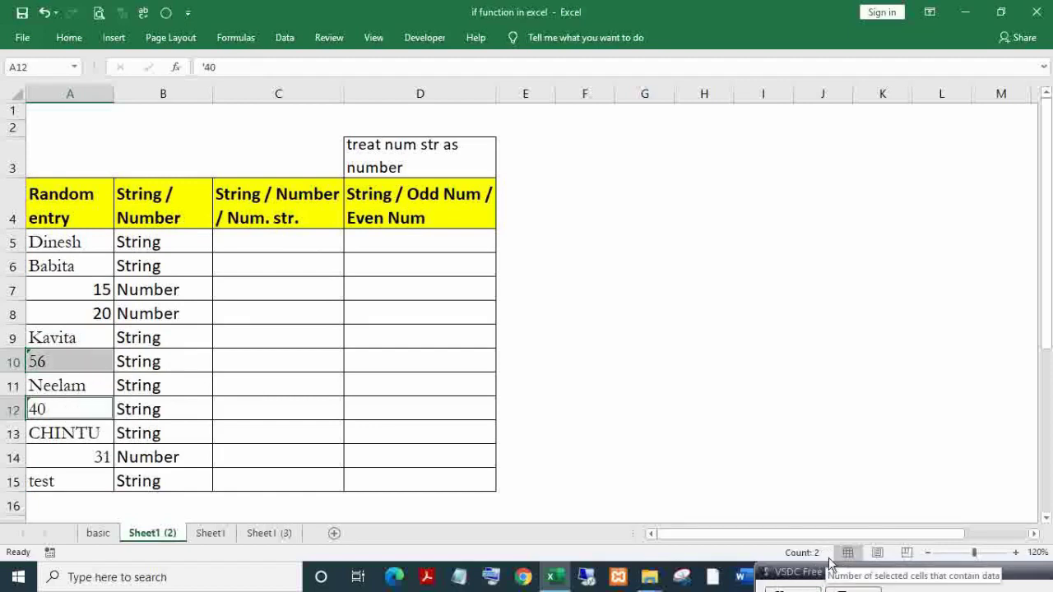
pyautogui.click(89, 408)
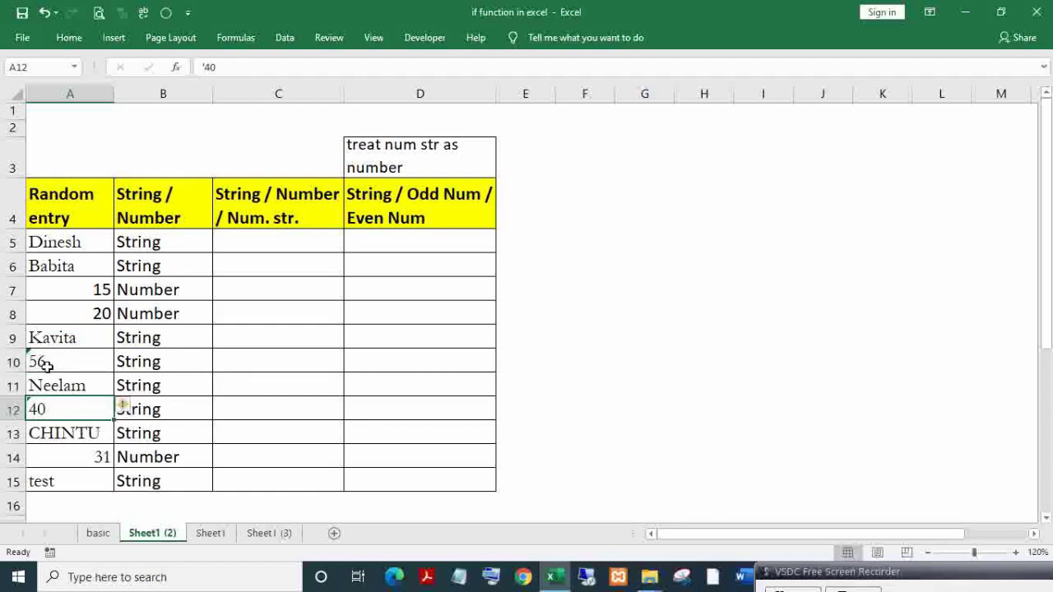
pyautogui.click(47, 367)
pyautogui.click(47, 367)
pyautogui.click(65, 404)
pyautogui.click(83, 458)
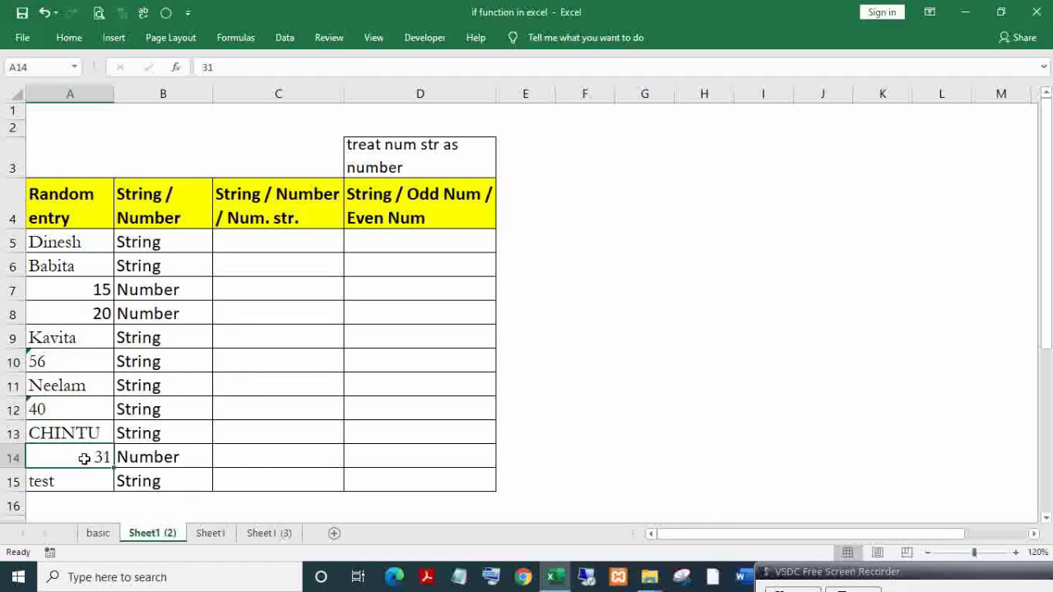
pyautogui.click(158, 459)
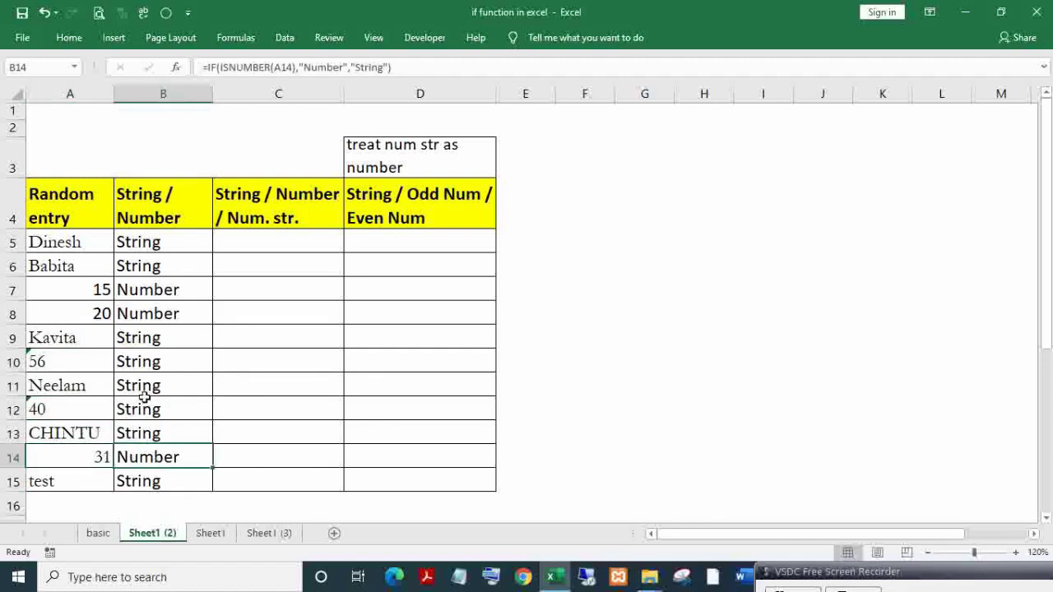
# Review B5's existing formula, abandoning the half-typed =if
pyautogui.click(148, 241)
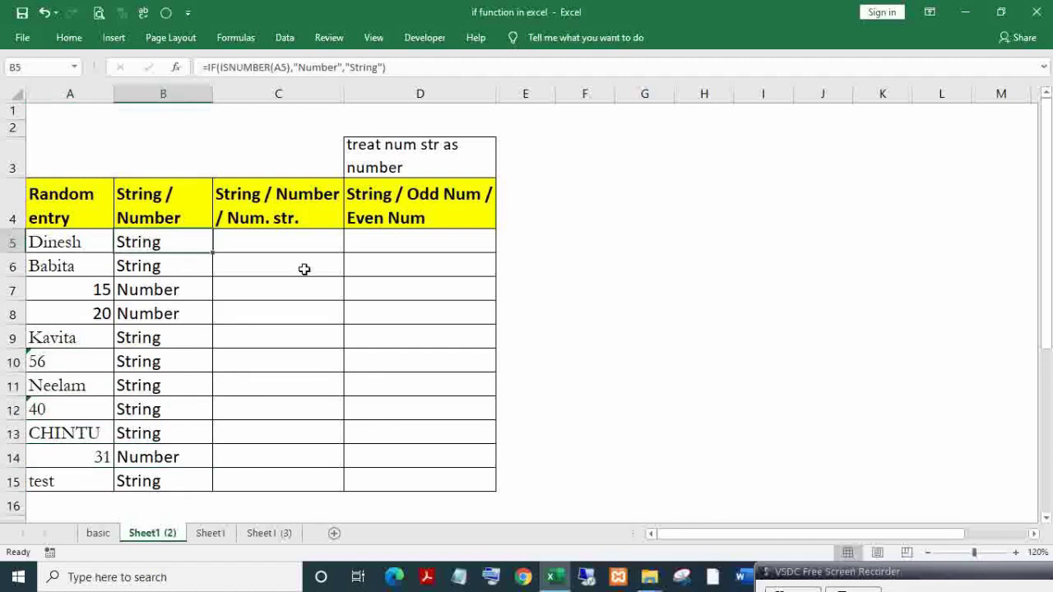
pyautogui.write('=if')
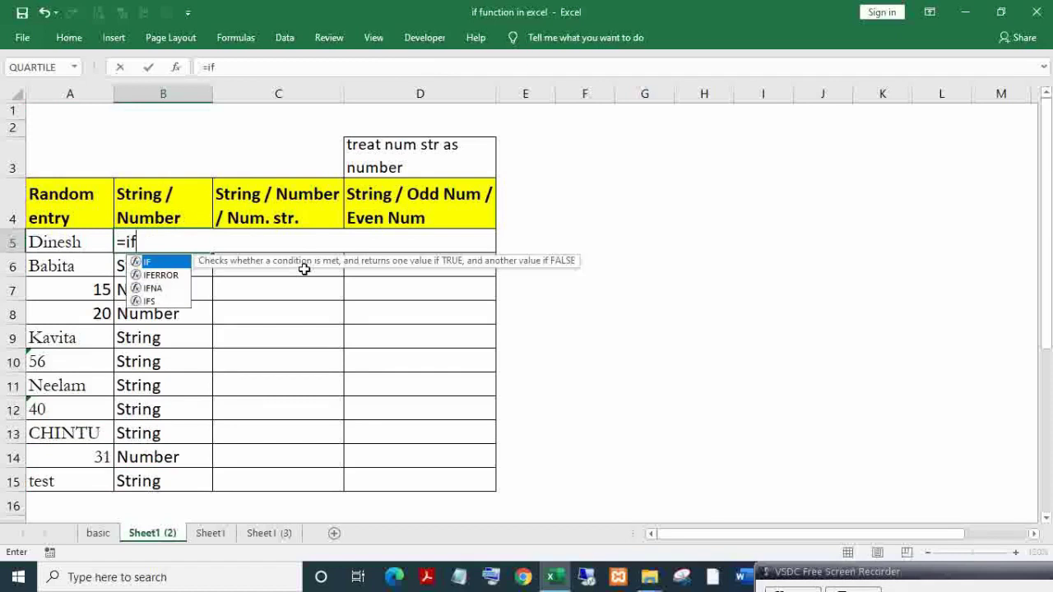
pyautogui.press('Escape')
pyautogui.press('F2')
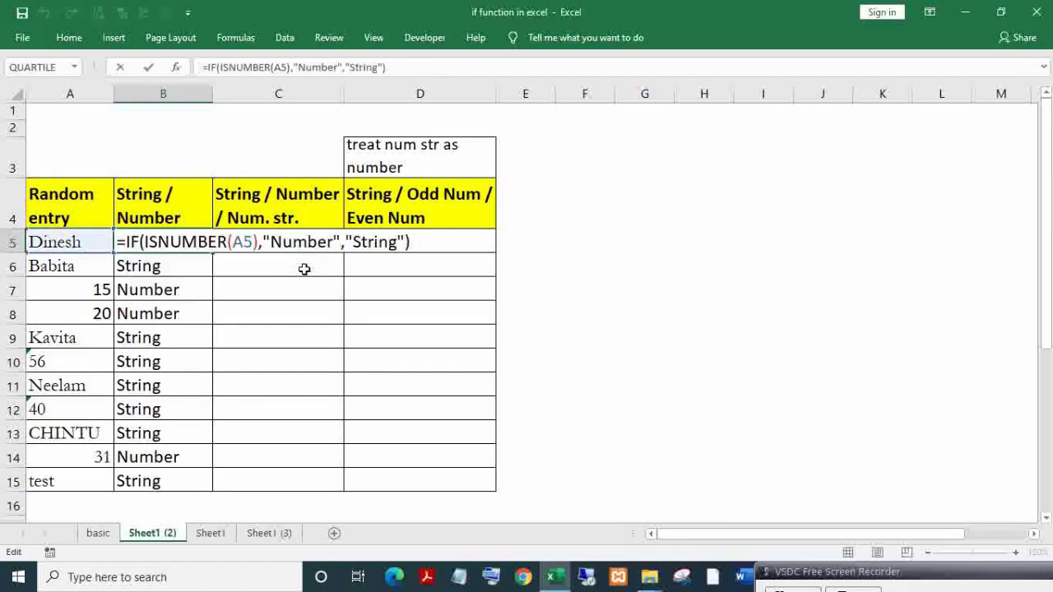
pyautogui.press('Escape')
pyautogui.press('F2')
pyautogui.press('Escape')
# Enter =IF(ISTEXT(A5),"String","Number") in B5
pyautogui.write('=if')
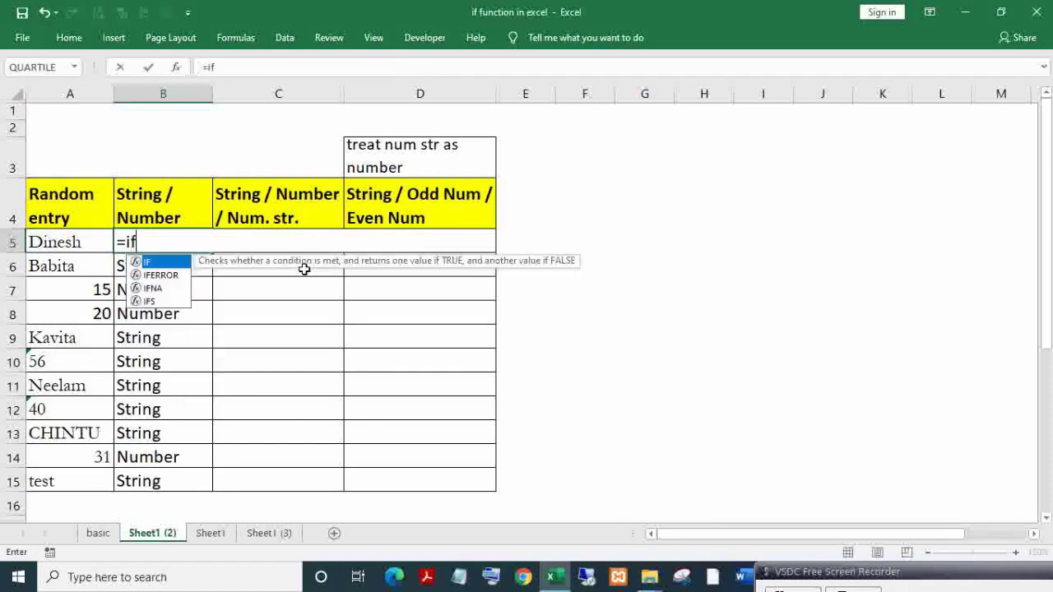
pyautogui.press('Tab')
pyautogui.write('iste')
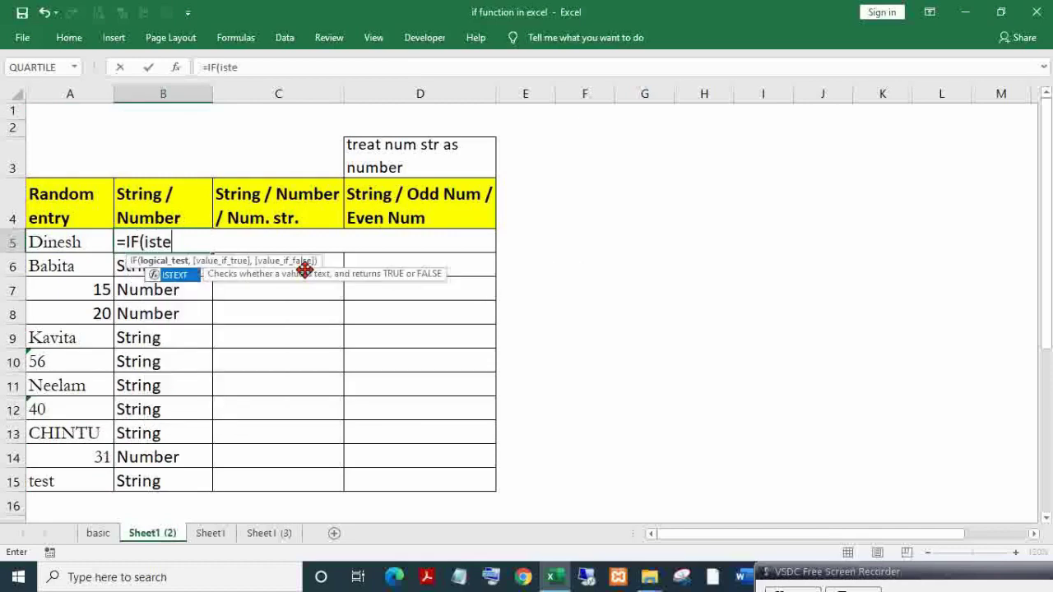
pyautogui.press('Tab')
pyautogui.press('Left')
pyautogui.write('),')
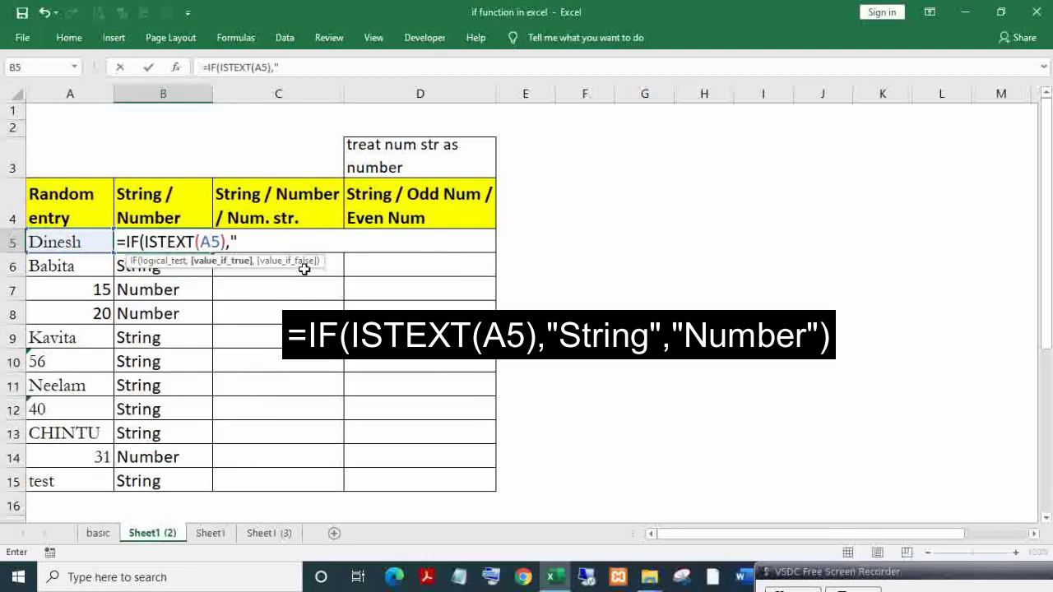
pyautogui.write('String')
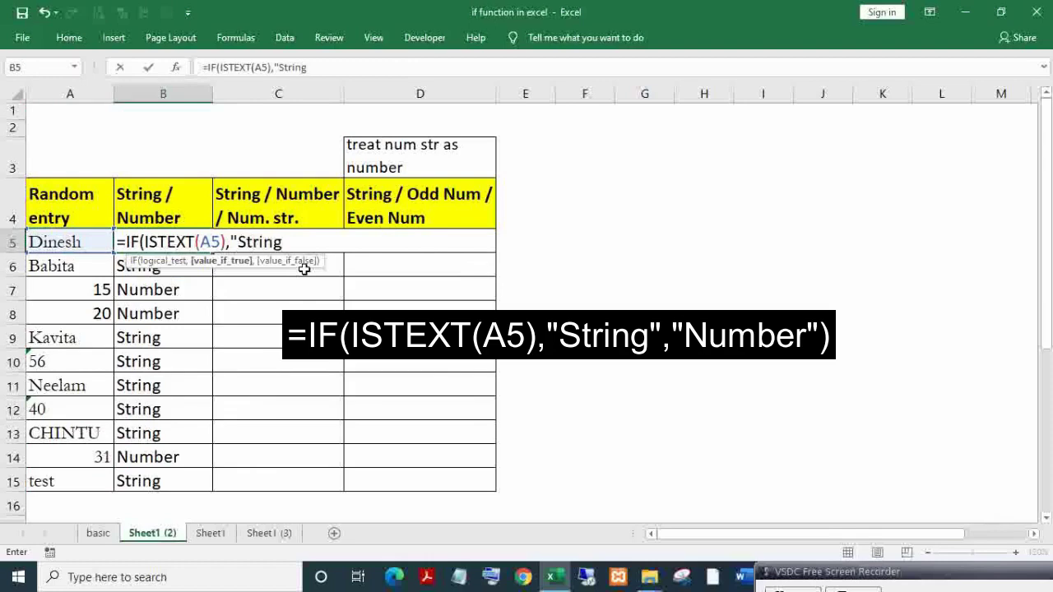
pyautogui.write('",')
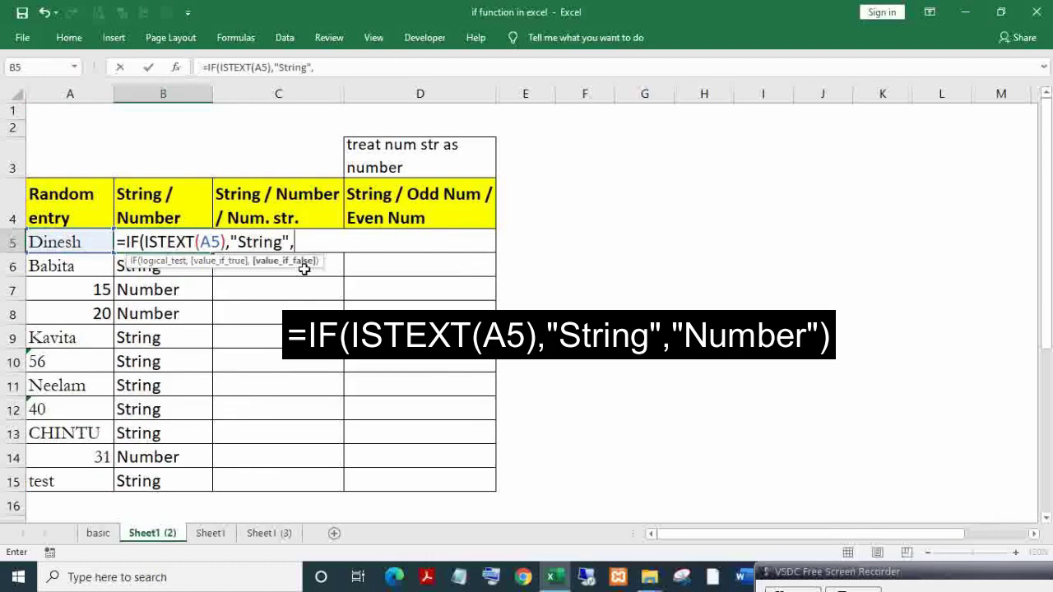
pyautogui.write('n')
pyautogui.press('BackSpace')
pyautogui.write('N')
pyautogui.write('umber")')
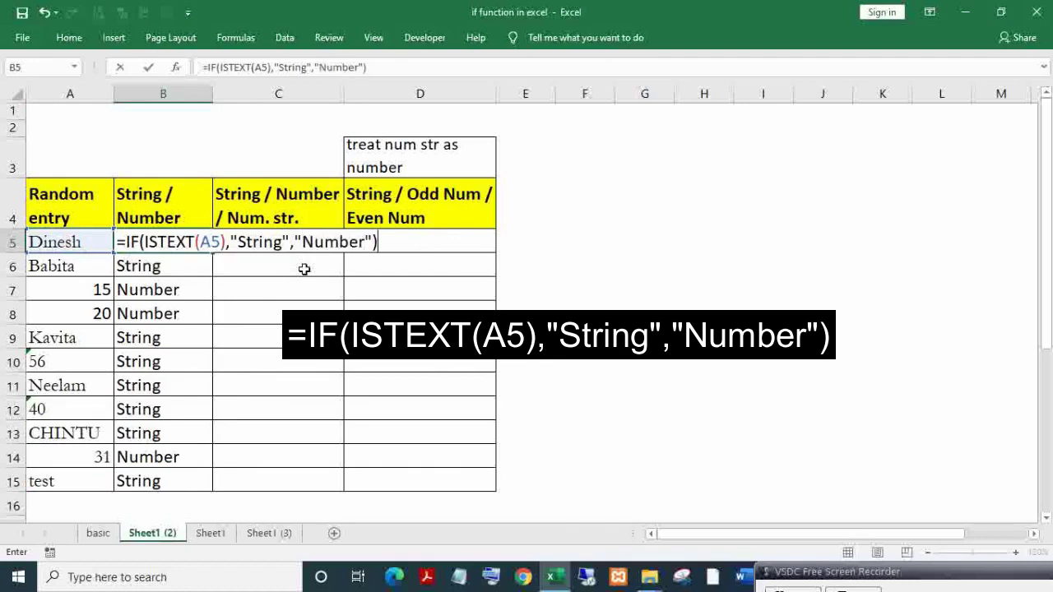
pyautogui.press('Return')
# Compare B5's new ISTEXT formula with B6's ISNUMBER formula
pyautogui.press('F2')
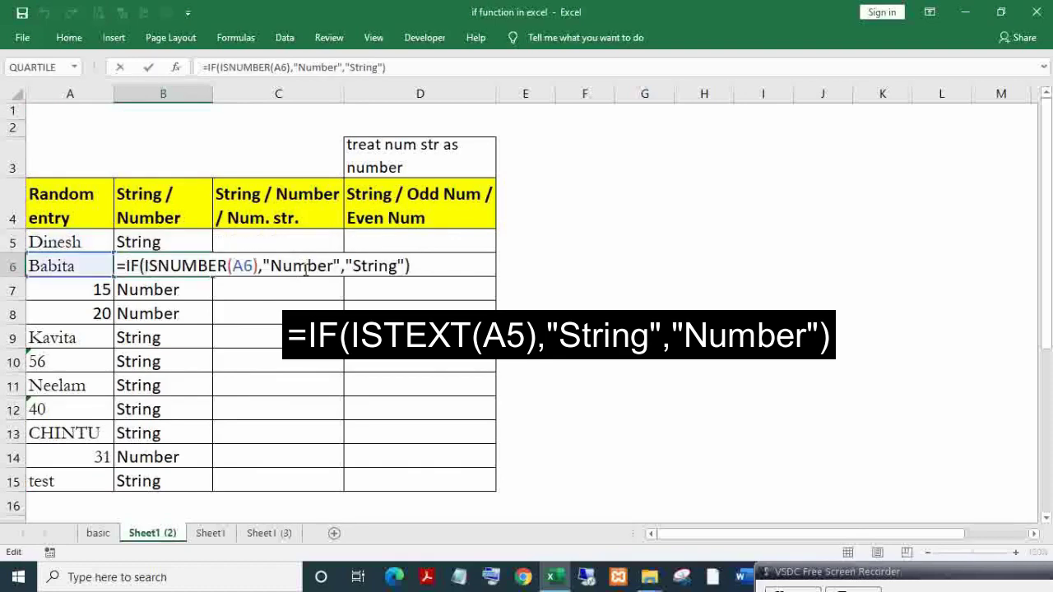
pyautogui.press('Escape')
pyautogui.press('Up')
pyautogui.press('F2')
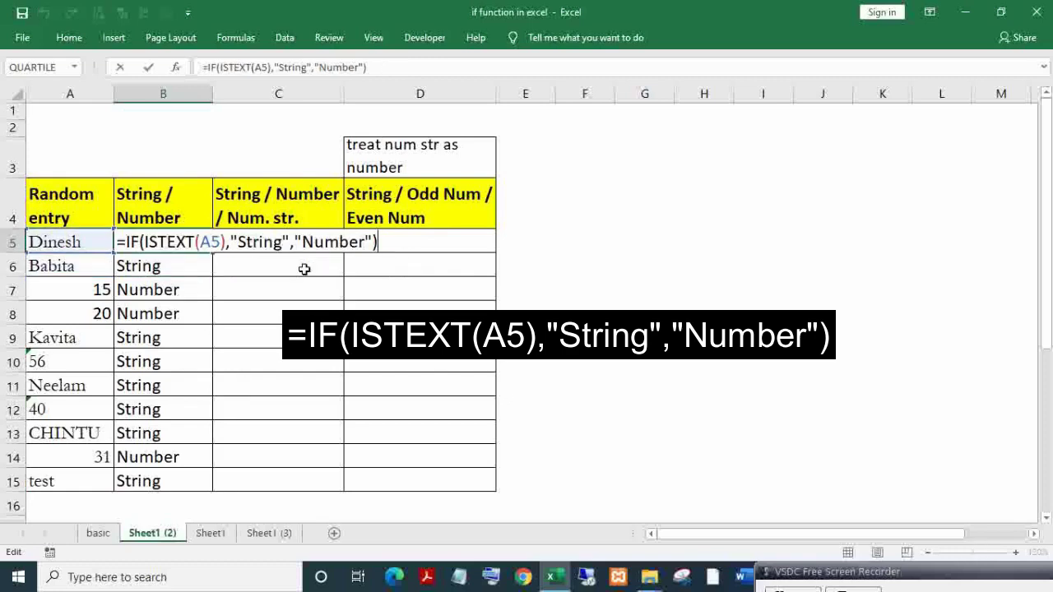
pyautogui.press('Return')
pyautogui.press('F2')
pyautogui.press('Escape')
pyautogui.press('Up')
pyautogui.press('F2')
# Examine the ISTEXT(A5) test and String argument in B5, then select B5:B15
pyautogui.moveTo(223, 241); pyautogui.dragTo(144, 241)
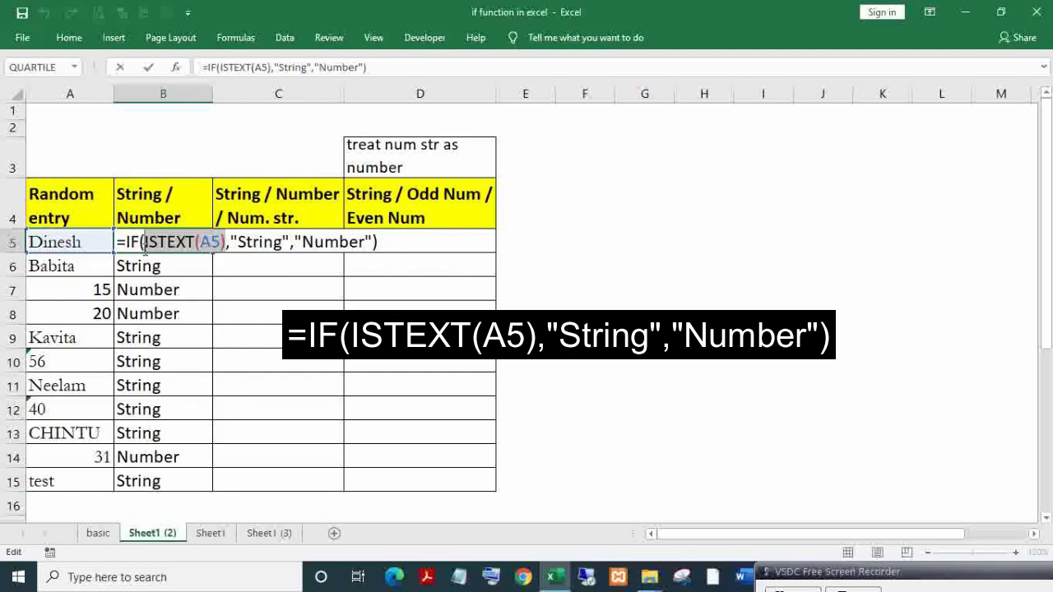
pyautogui.click(235, 241)
pyautogui.moveTo(233, 241); pyautogui.dragTo(289, 241)
pyautogui.press('Escape')
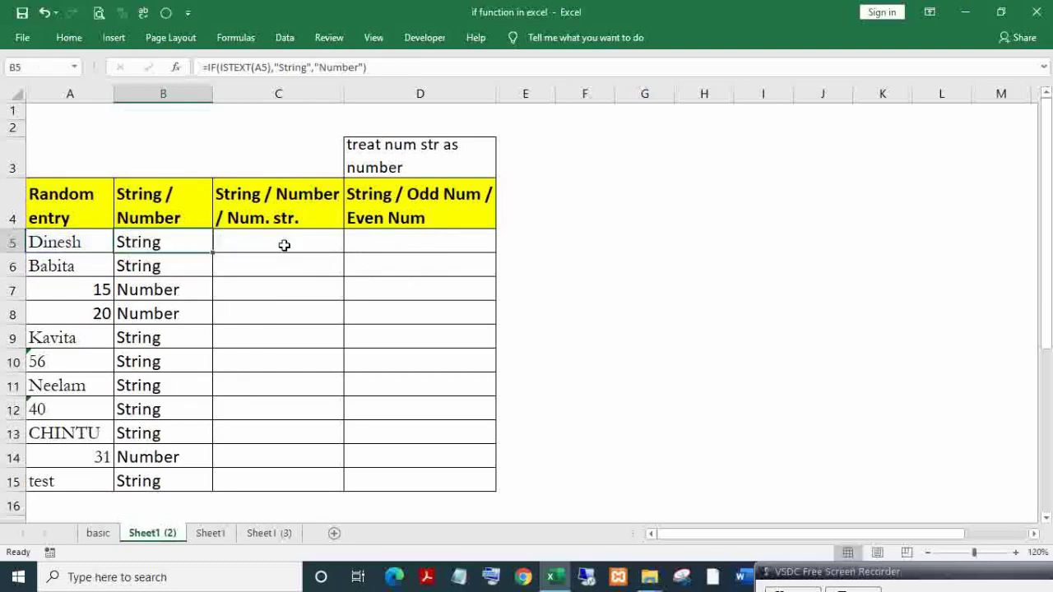
pyautogui.hotkey('ctrl', 'shift', 'Down')
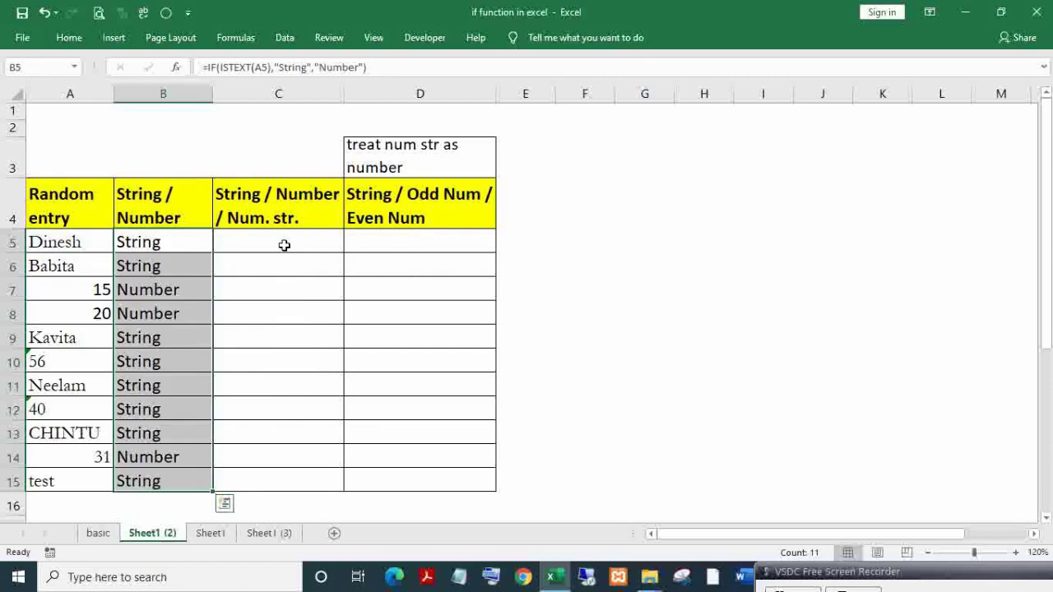
# Review the entries in A5:A15 and the column C heading
pyautogui.click(182, 285)
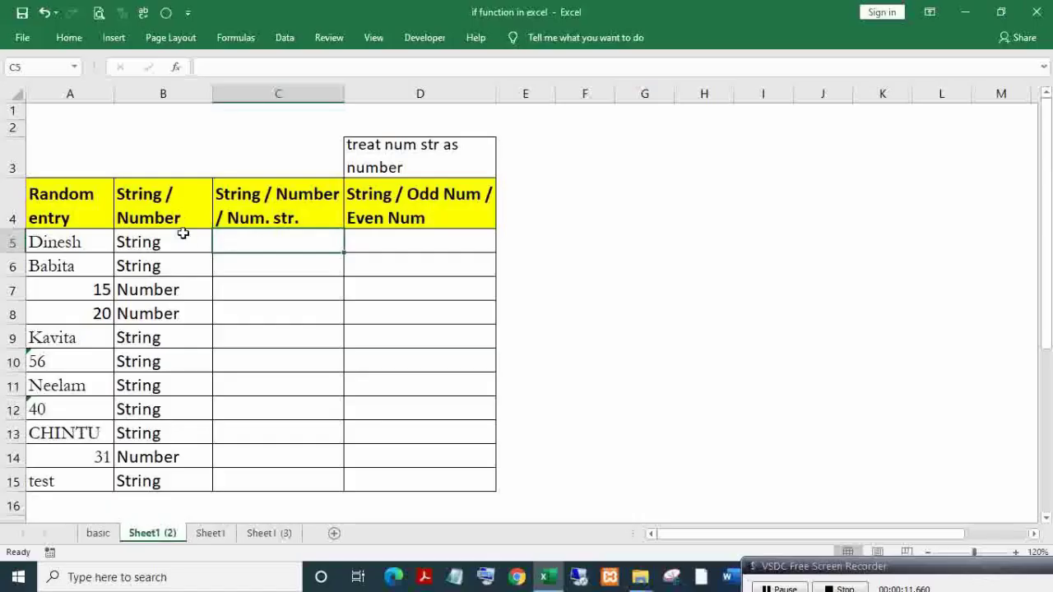
pyautogui.moveTo(54, 241); pyautogui.dragTo(76, 479)
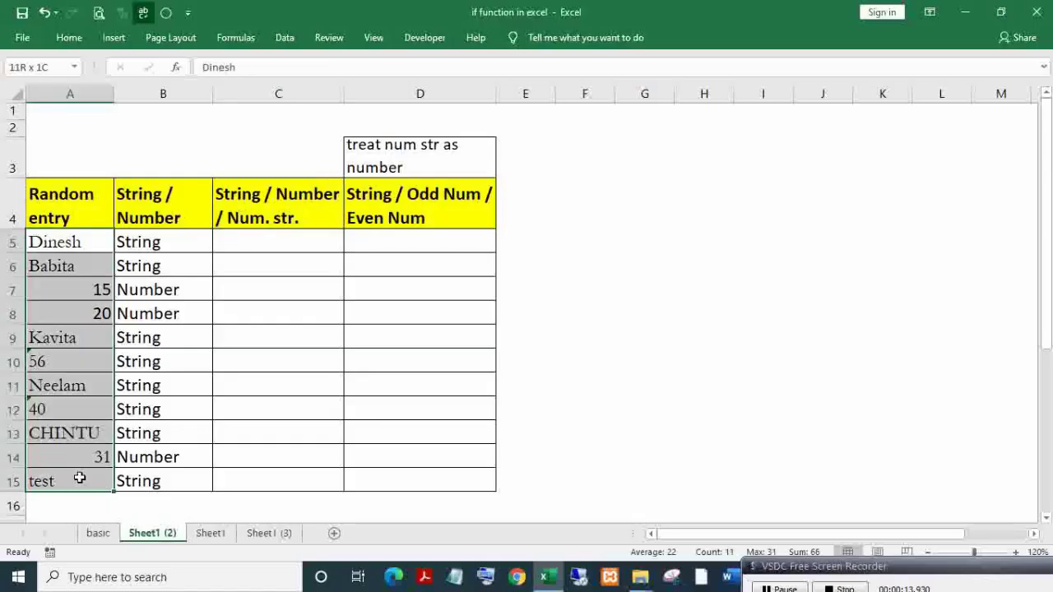
pyautogui.click(277, 200)
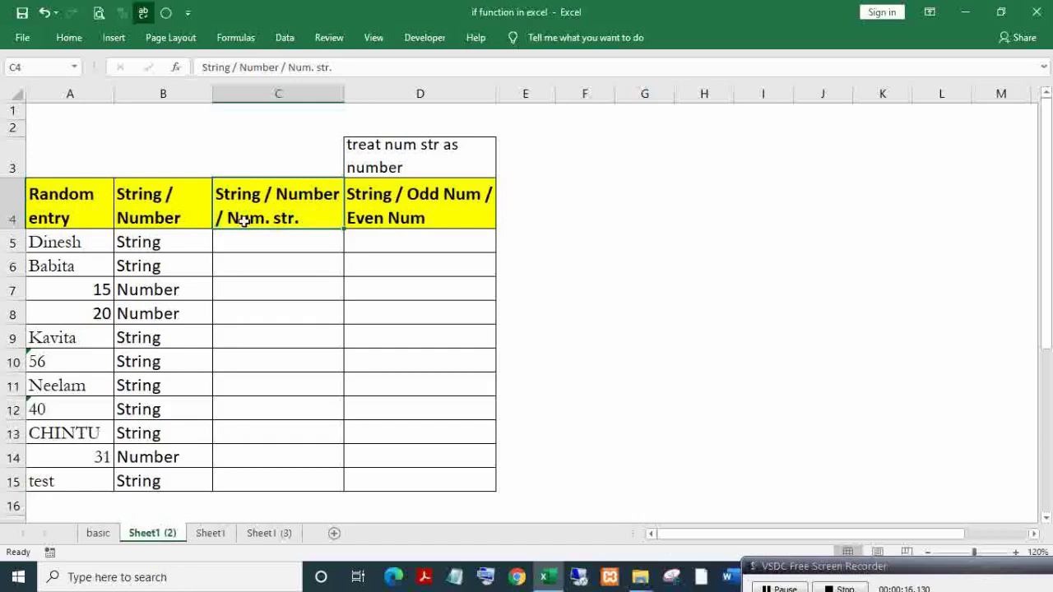
pyautogui.click(280, 239)
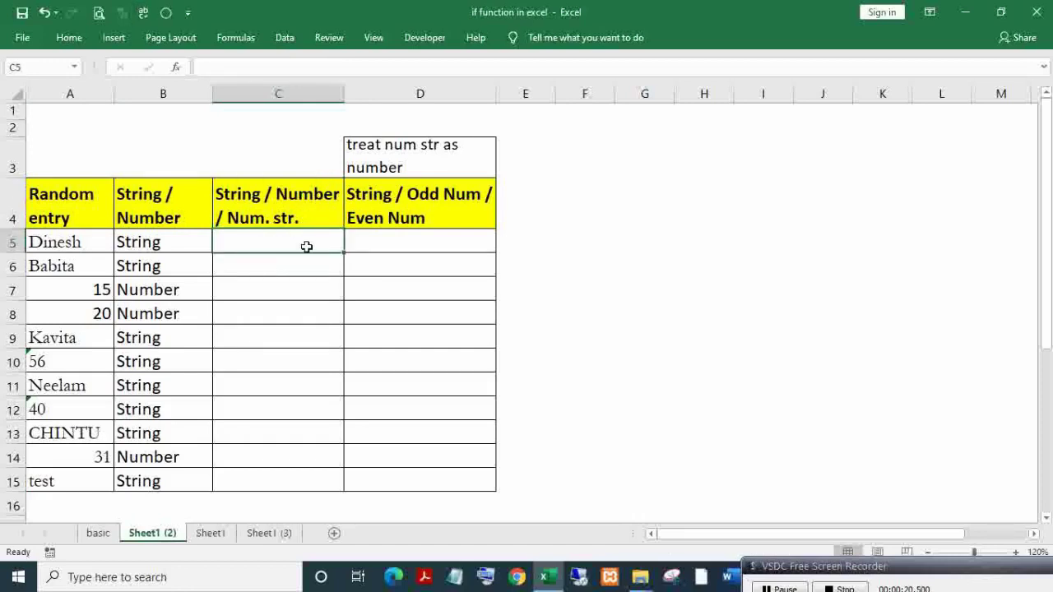
# Enter =A5*1 in C5 and fill it down to C15
pyautogui.write('=')
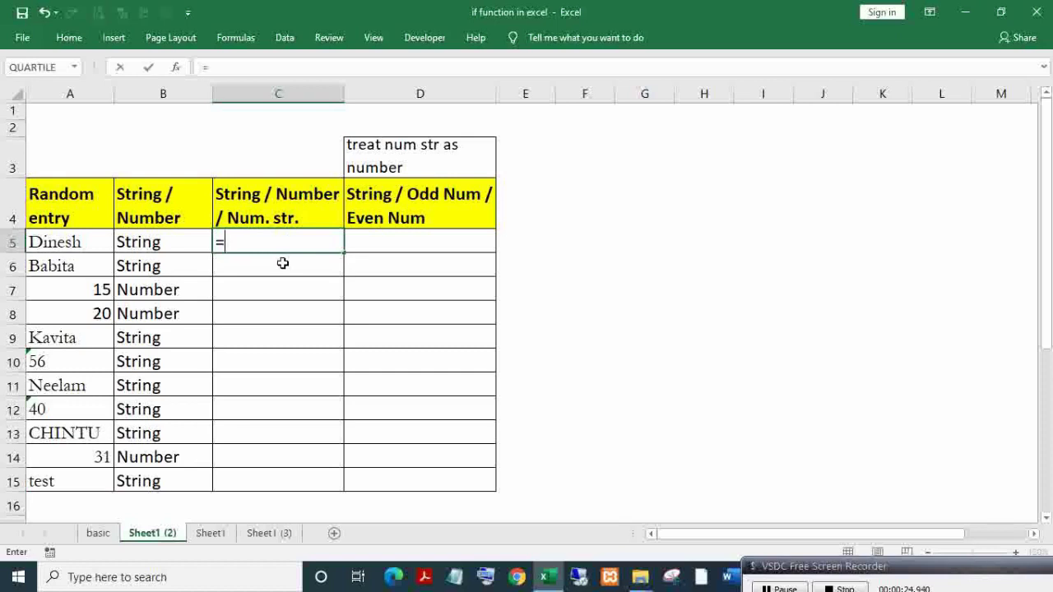
pyautogui.press('Left')
pyautogui.press('Left')
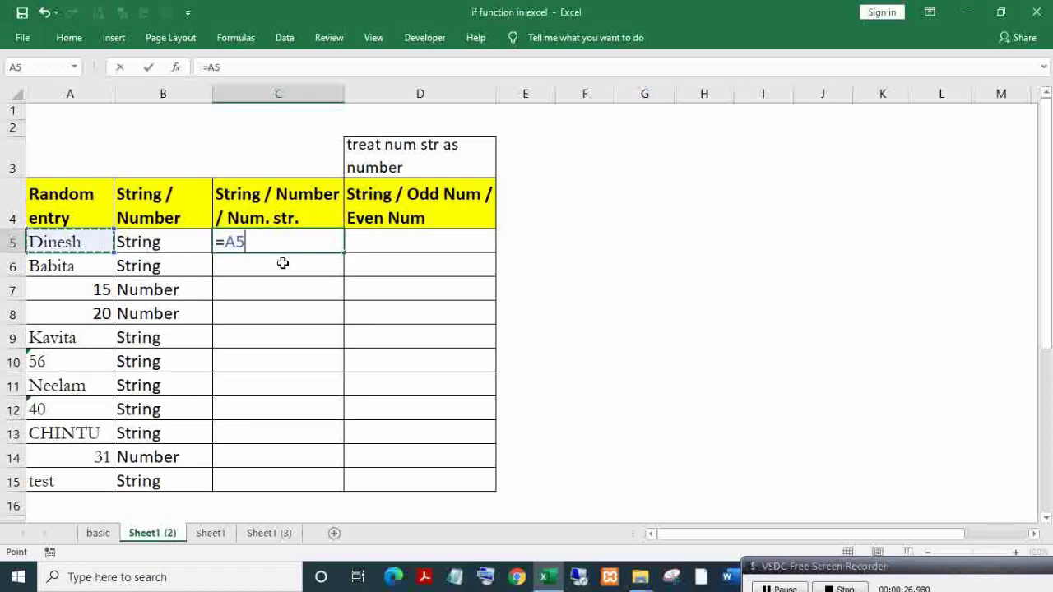
pyautogui.write('8')
pyautogui.press('BackSpace')
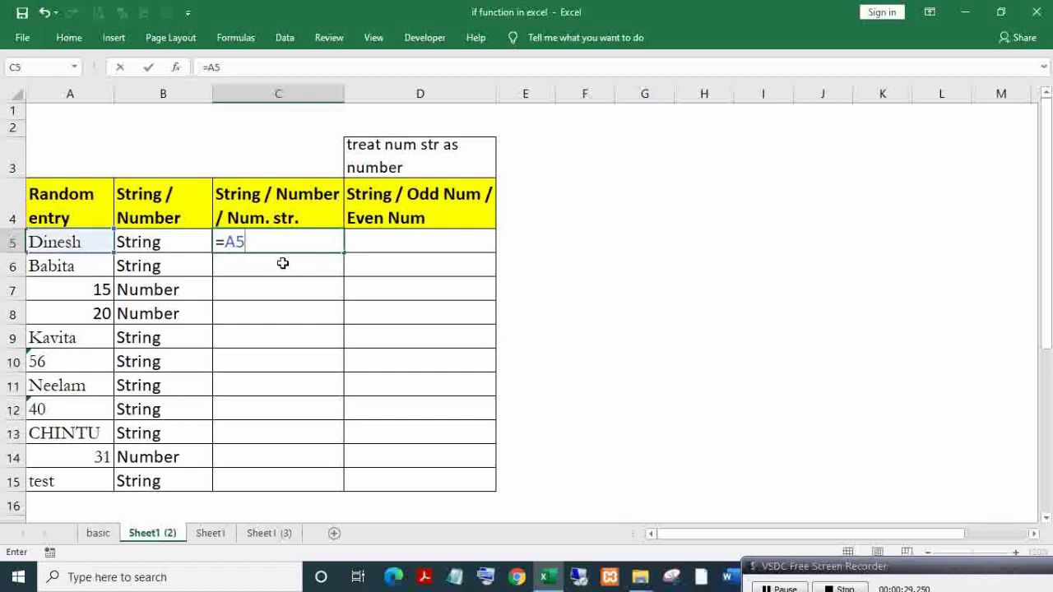
pyautogui.write('*1')
pyautogui.press('Return')
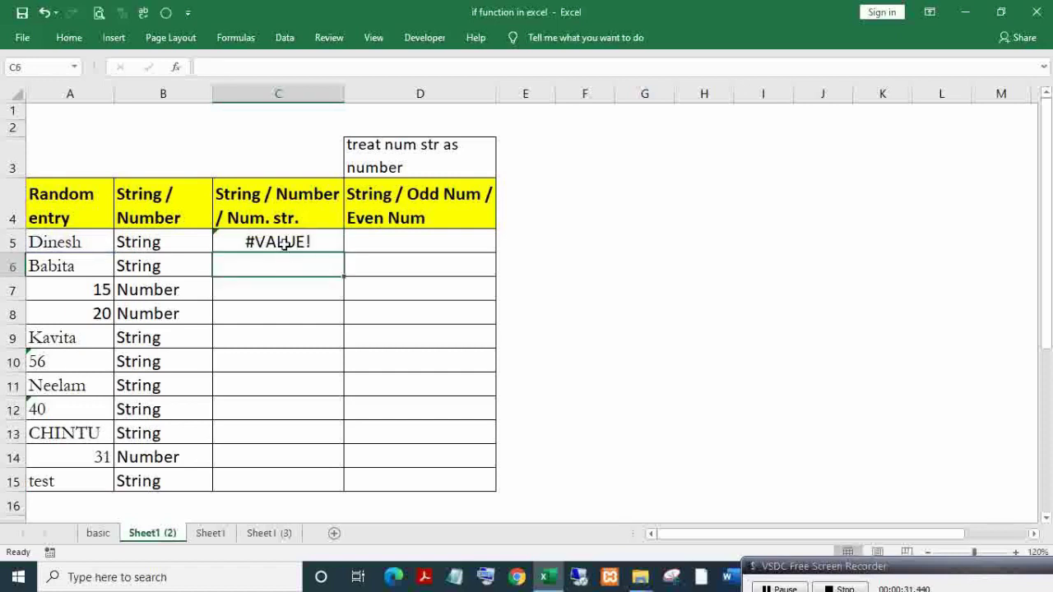
pyautogui.click(327, 252)
pyautogui.doubleClick(344, 253)
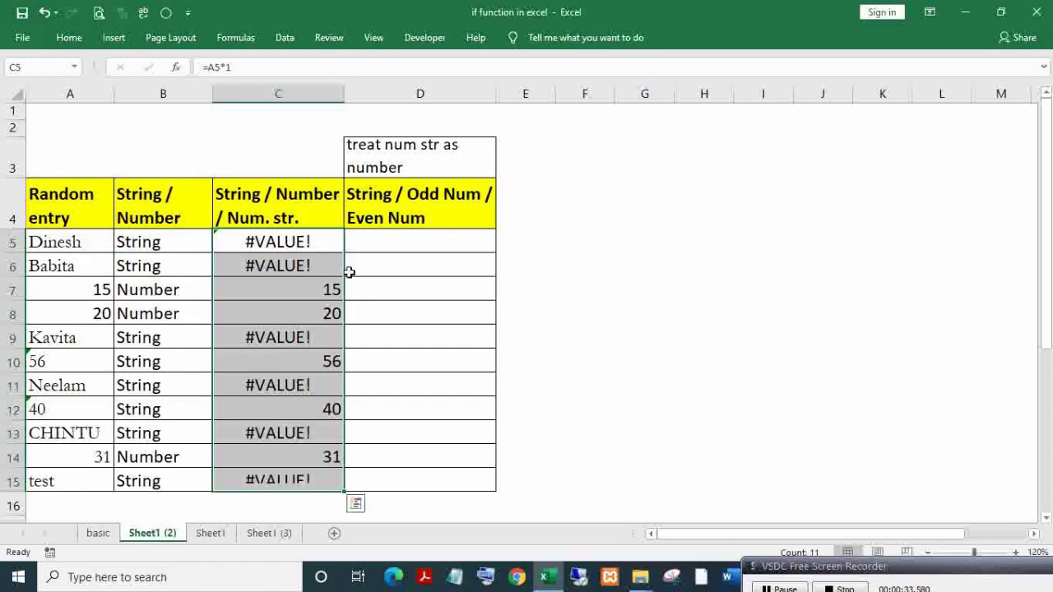
# Compare the column A entries like 15, 20 and text-stored 56 with their C results
pyautogui.moveTo(89, 289); pyautogui.dragTo(97, 311)
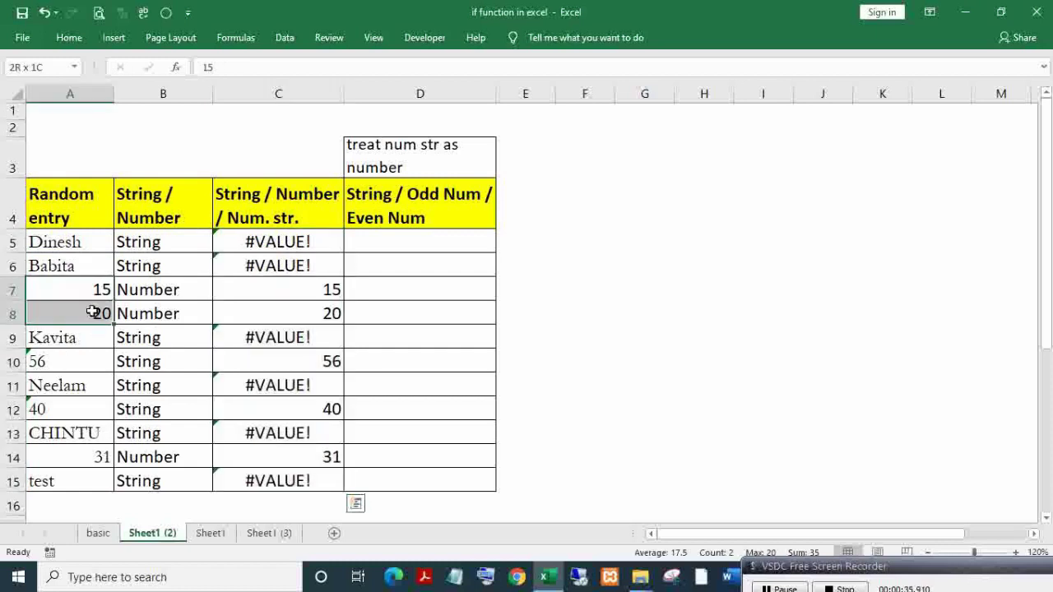
pyautogui.moveTo(329, 288); pyautogui.dragTo(325, 311)
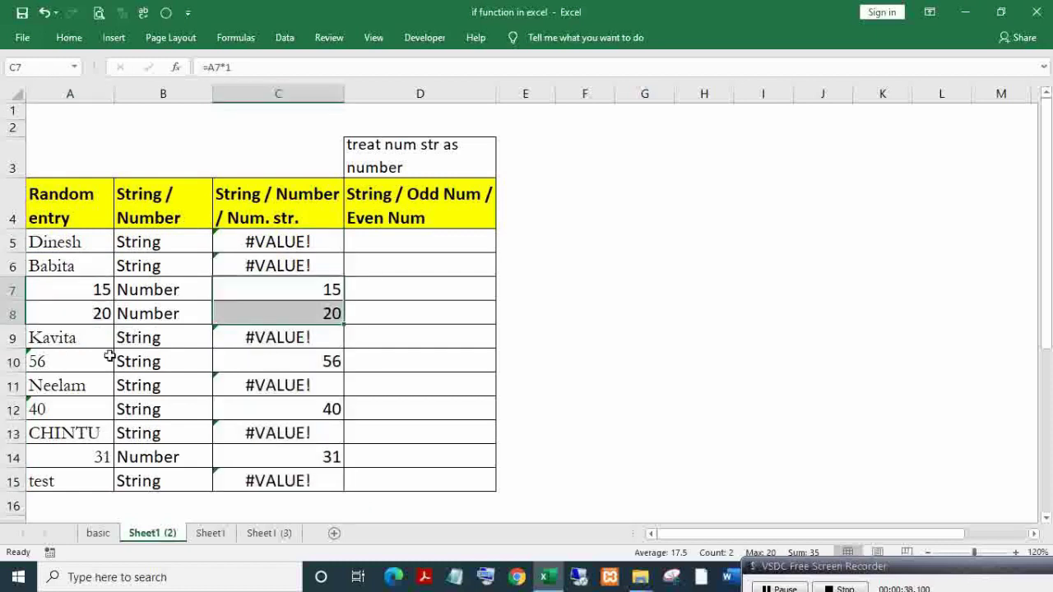
pyautogui.click(68, 360)
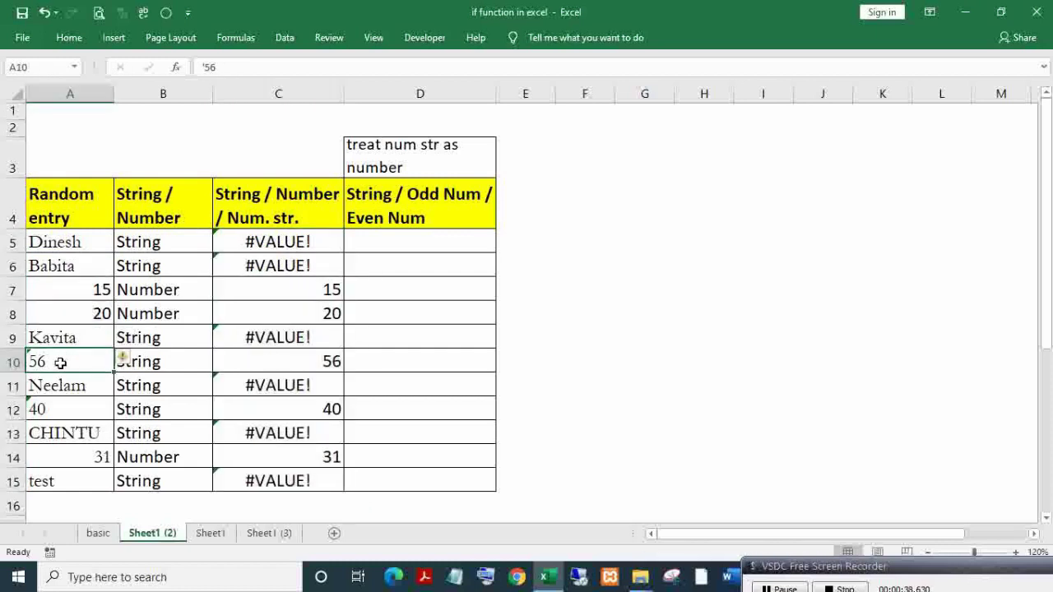
pyautogui.click(329, 362)
pyautogui.click(325, 408)
pyautogui.click(329, 362)
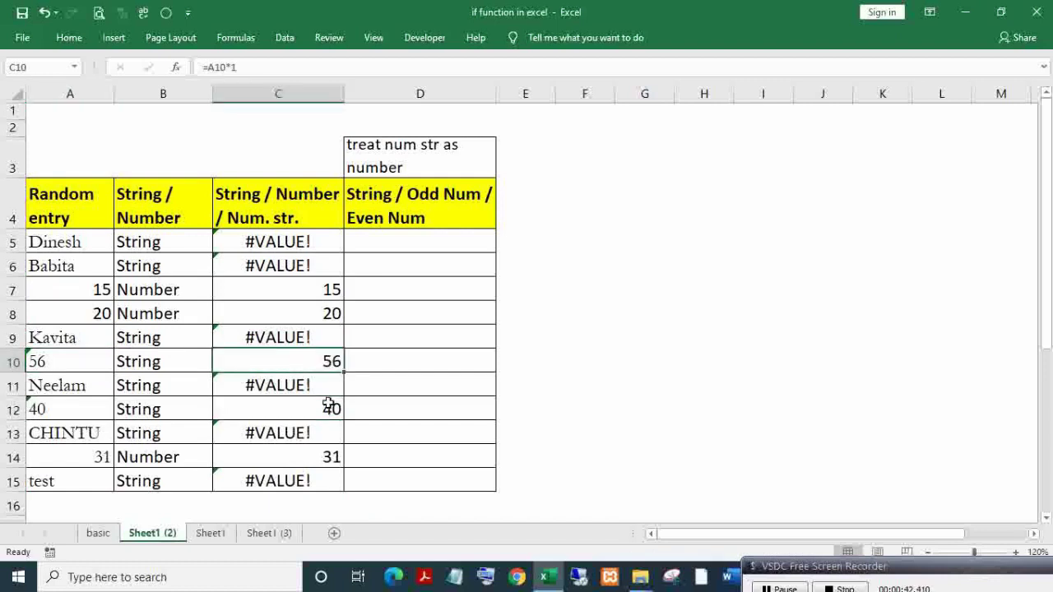
pyautogui.click(329, 407)
pyautogui.click(327, 314)
pyautogui.doubleClick(291, 240)
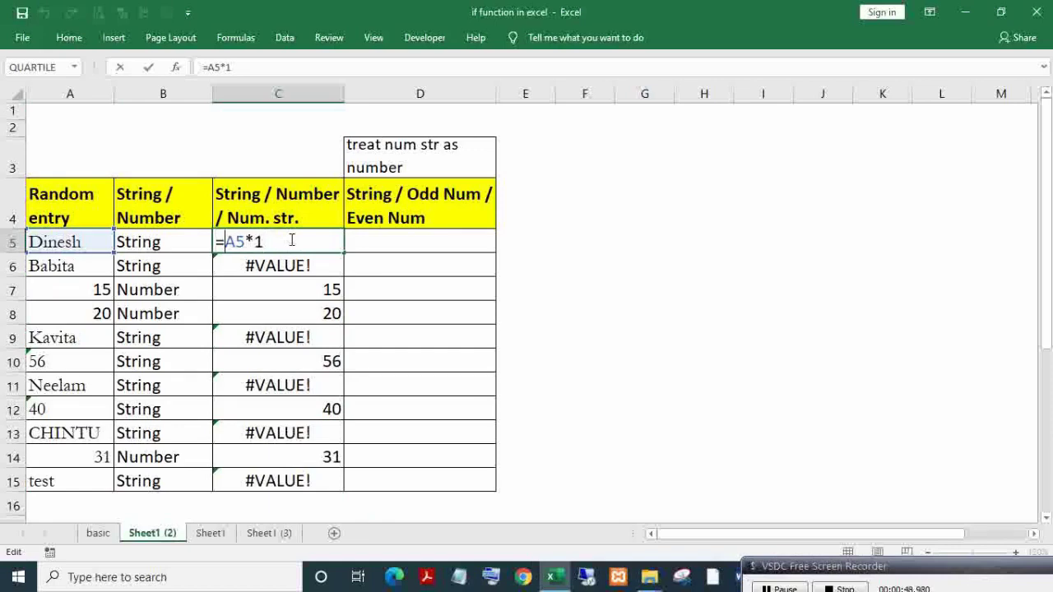
# Wrap C5 as =IF(ISERROR(A5*1),"String","")
pyautogui.write('if')
pyautogui.press('Tab')
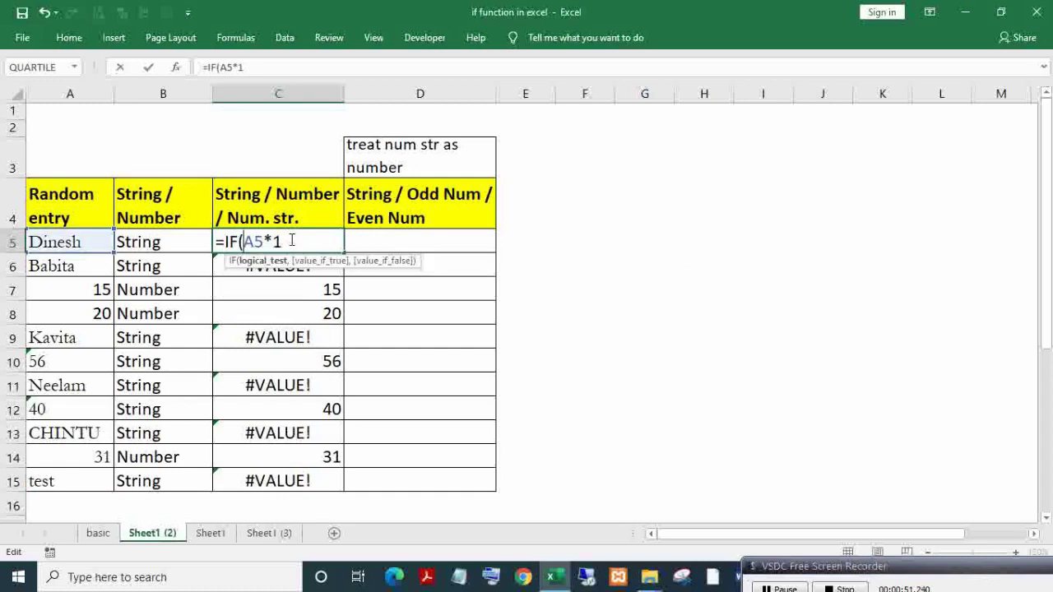
pyautogui.write('ise')
pyautogui.press('Down')
pyautogui.press('Tab')
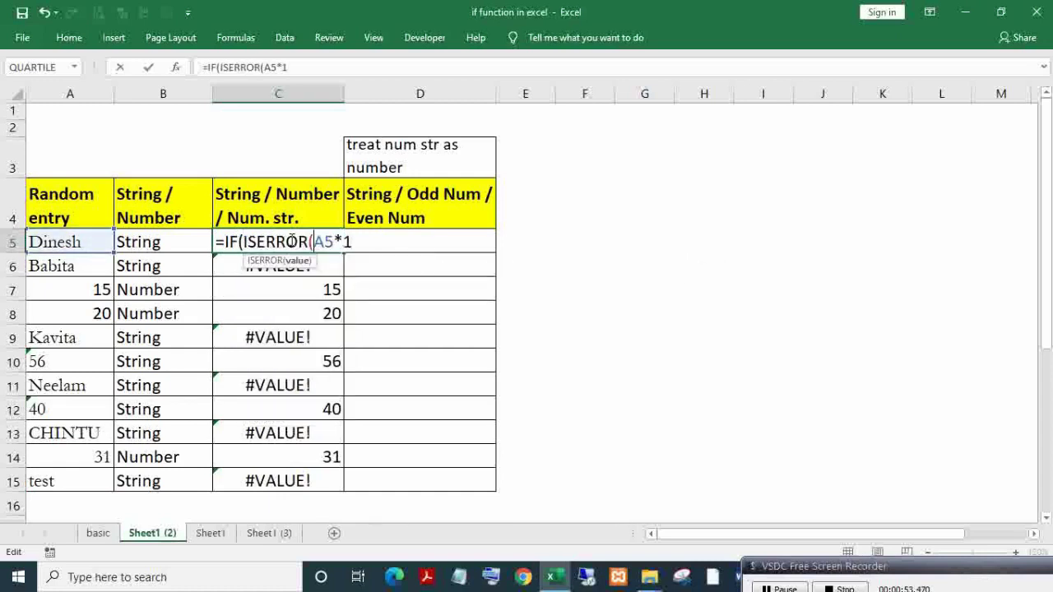
pyautogui.write(')')
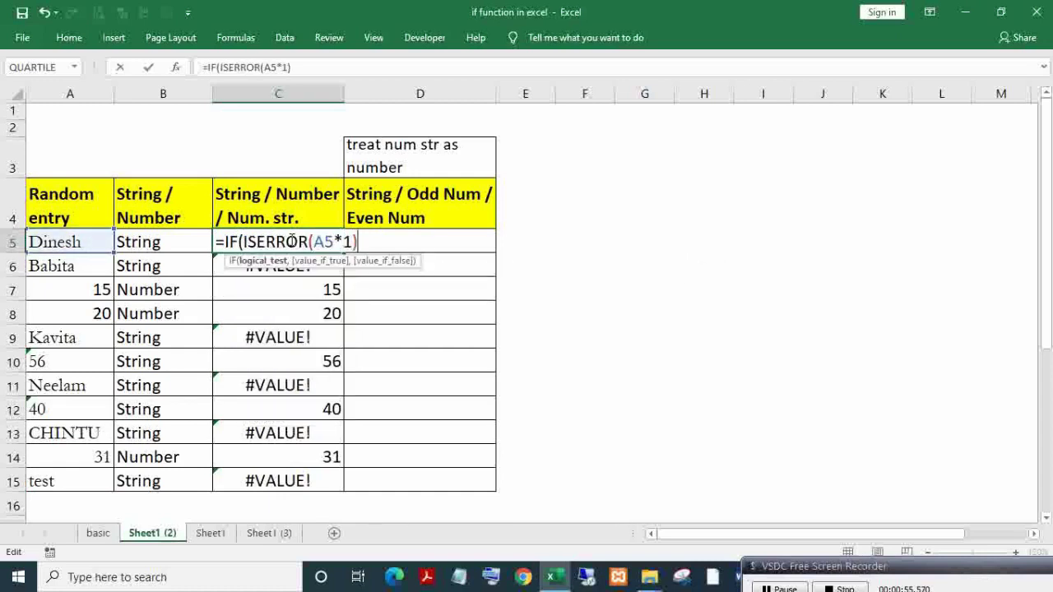
pyautogui.write(',')
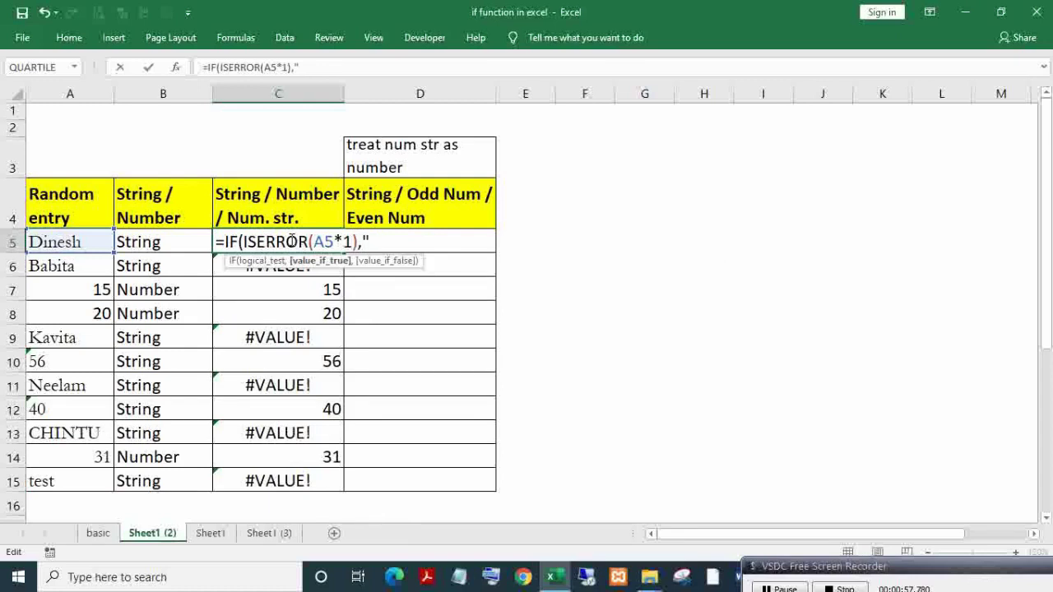
pyautogui.write('String,')
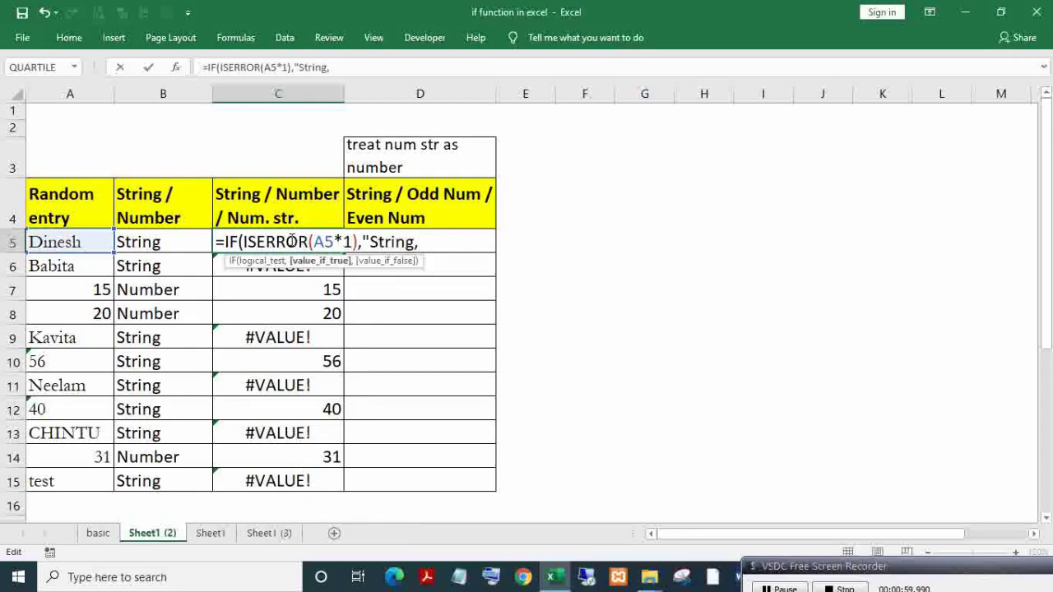
pyautogui.press('BackSpace')
pyautogui.write('",')
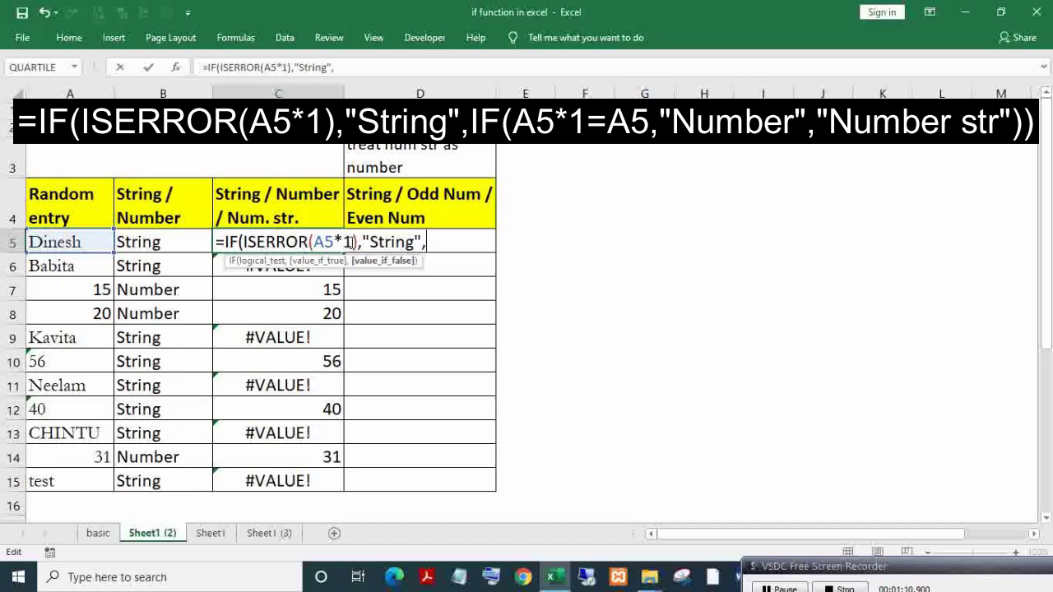
pyautogui.moveTo(356, 241); pyautogui.dragTo(243, 241)
pyautogui.hotkey('ctrl', 'c')
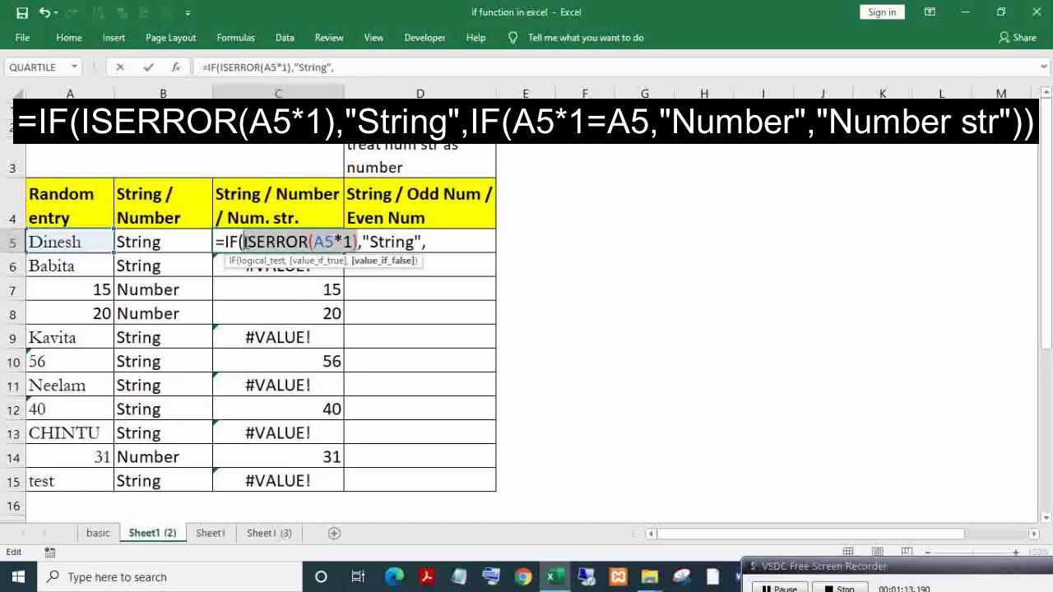
pyautogui.click(441, 244)
pyautogui.write('""')
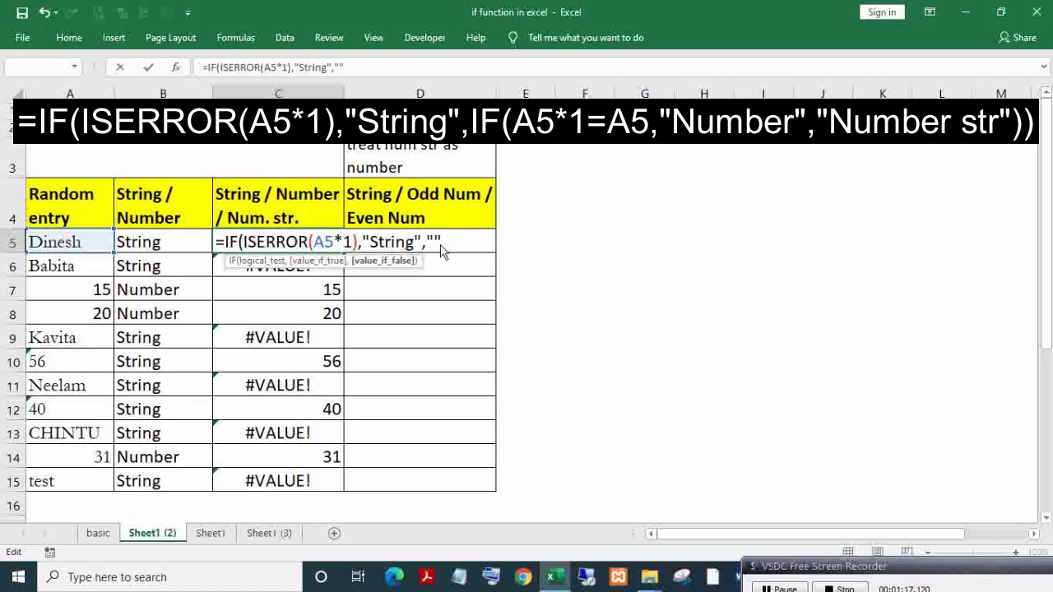
pyautogui.press('Tab')
pyautogui.press('Tab')
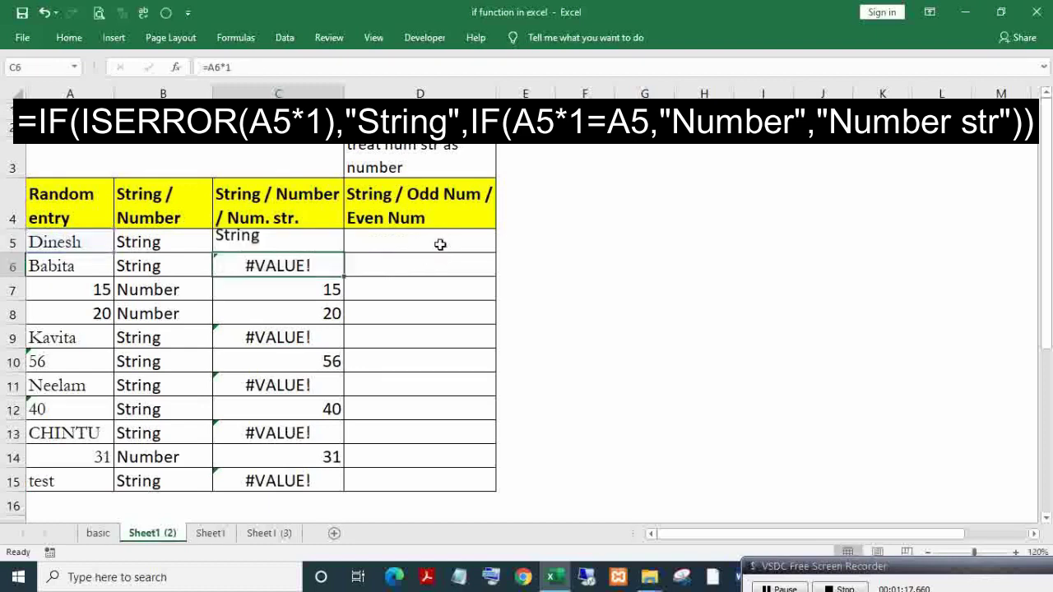
# Enter =ISERROR(A5*1) in E5 and fill it down to E15
pyautogui.write('=')
pyautogui.hotkey('ctrl', 'v')
pyautogui.hotkey('ctrl', 'Return')
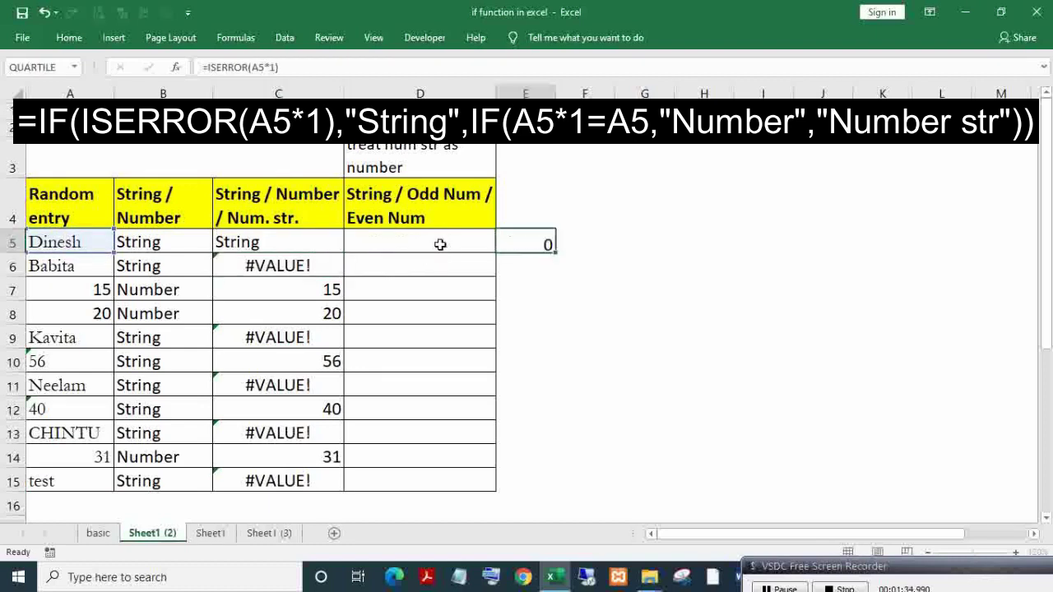
pyautogui.doubleClick(556, 253)
pyautogui.click(246, 245)
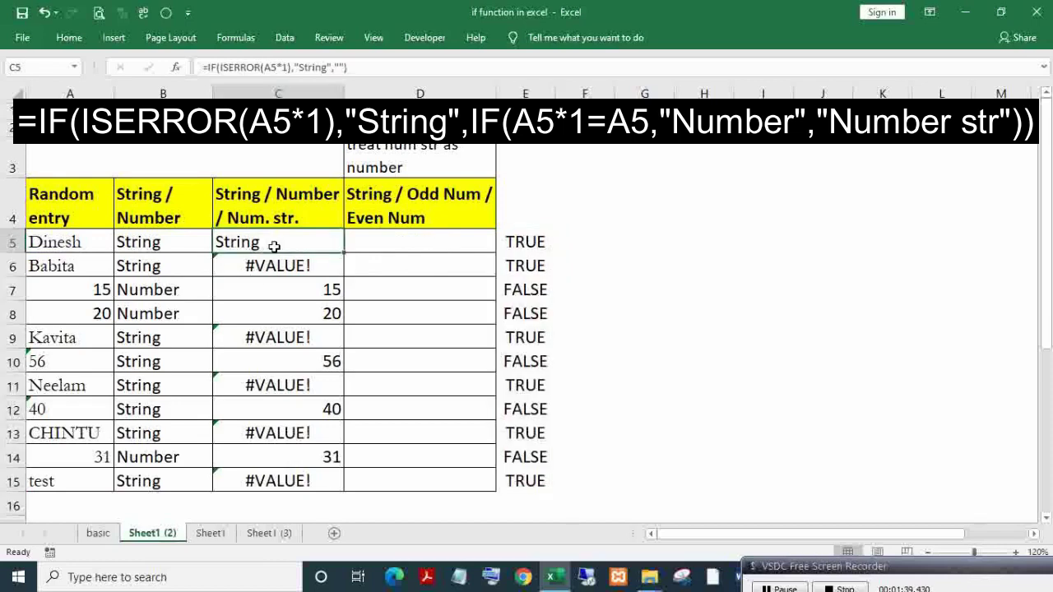
# Replace C5's empty false result with an inner IF testing A5*1=A5
pyautogui.doubleClick(240, 242)
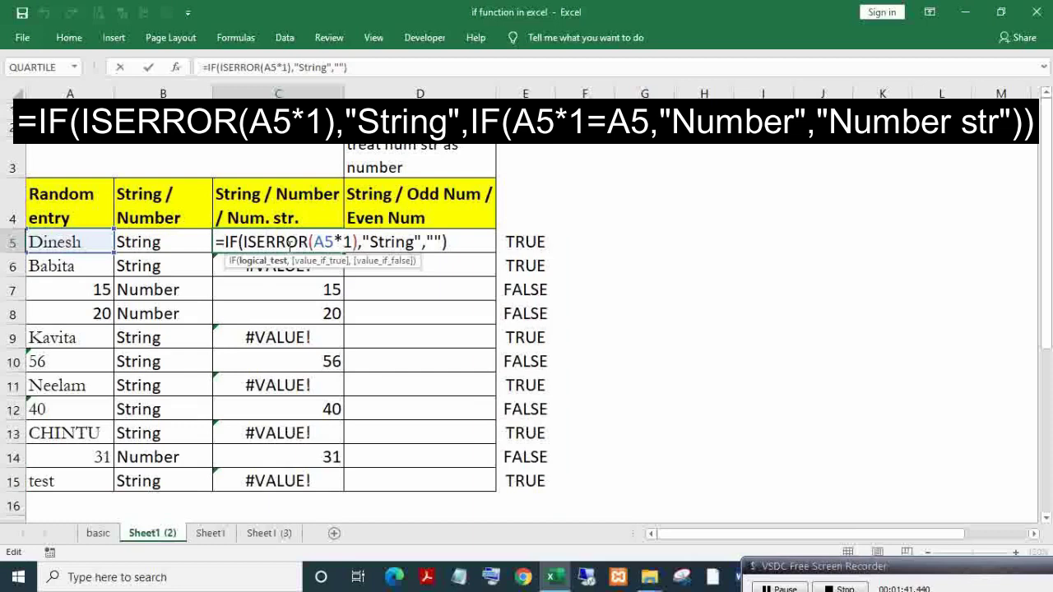
pyautogui.doubleClick(439, 242)
pyautogui.press('Delete')
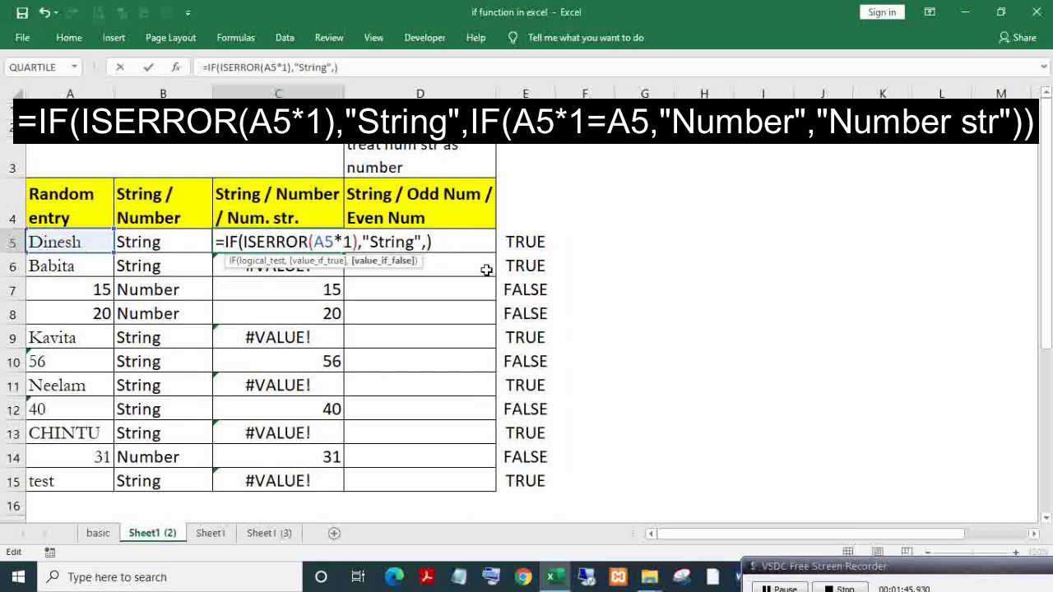
pyautogui.write('IF(')
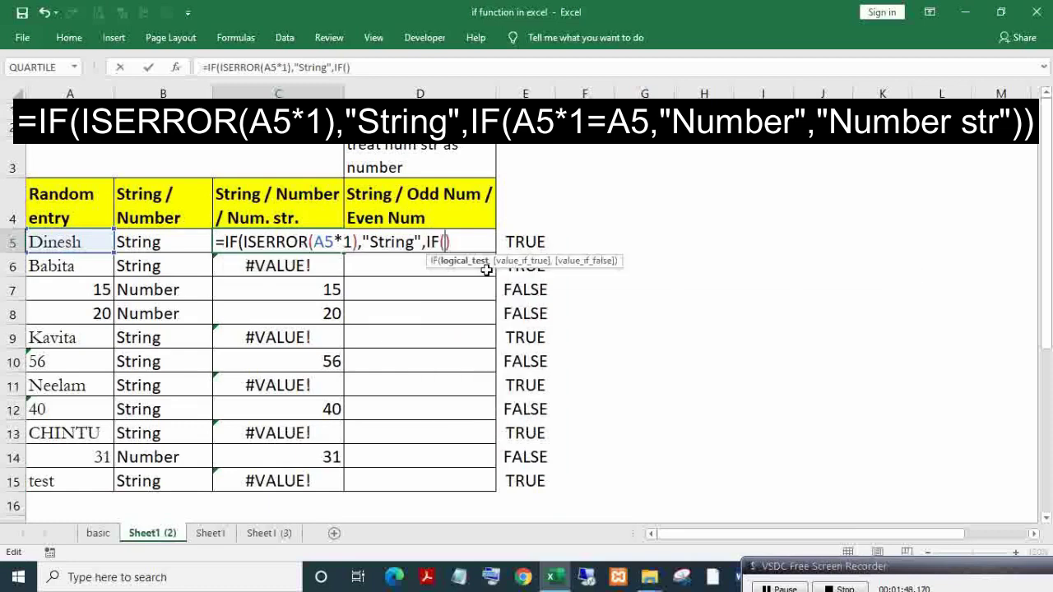
pyautogui.click(467, 238)
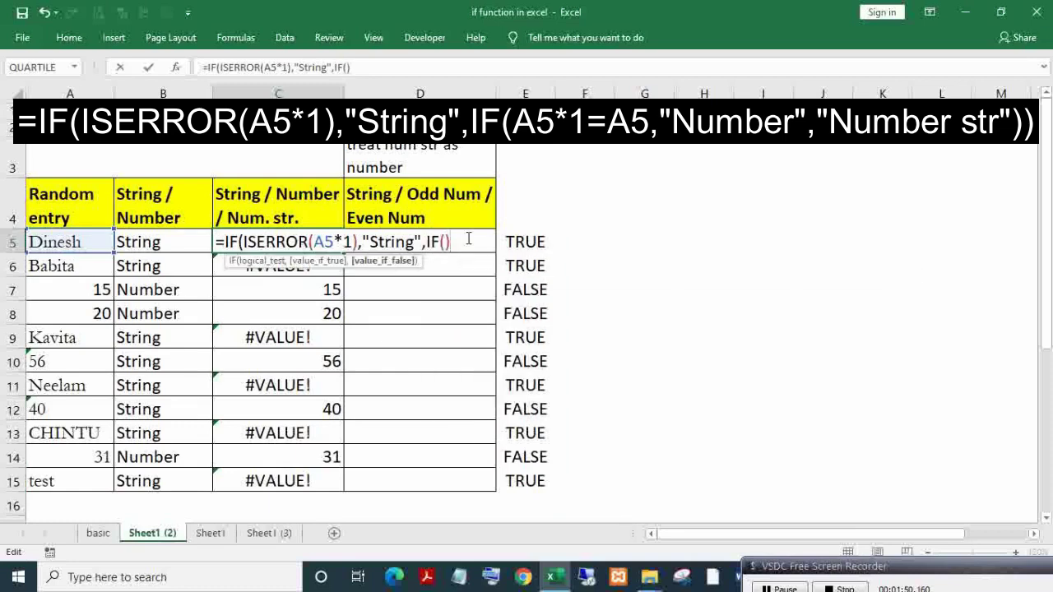
pyautogui.write(')')
pyautogui.press('Left')
pyautogui.press('Left')
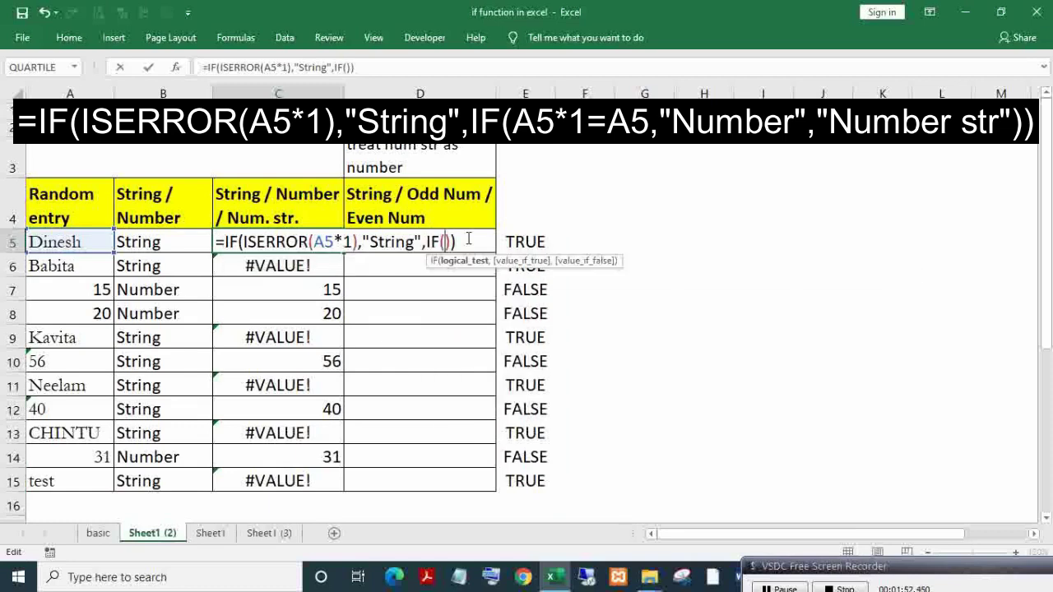
pyautogui.click(72, 241)
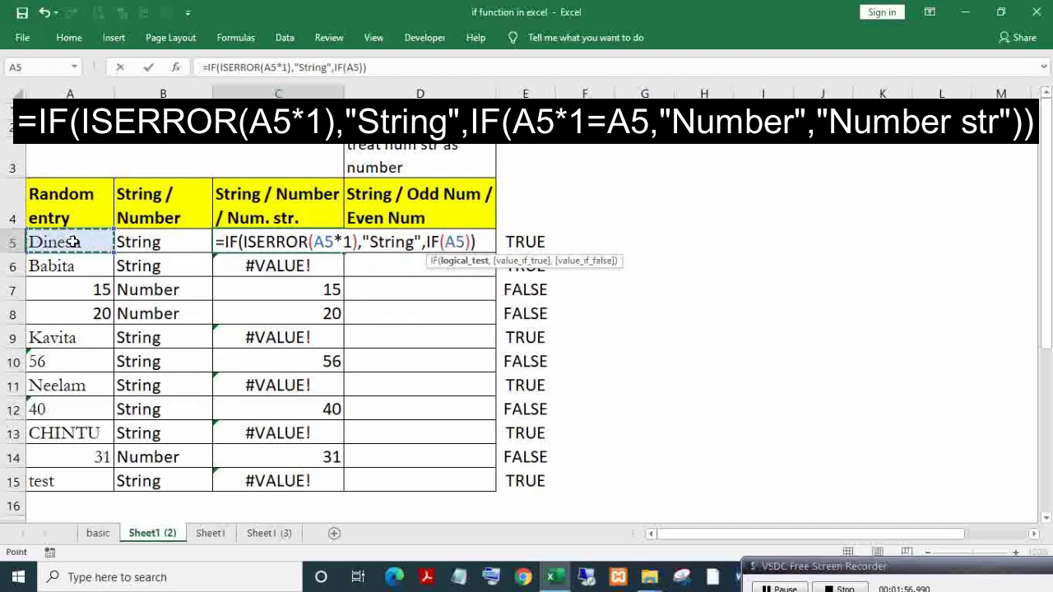
pyautogui.write('*1')
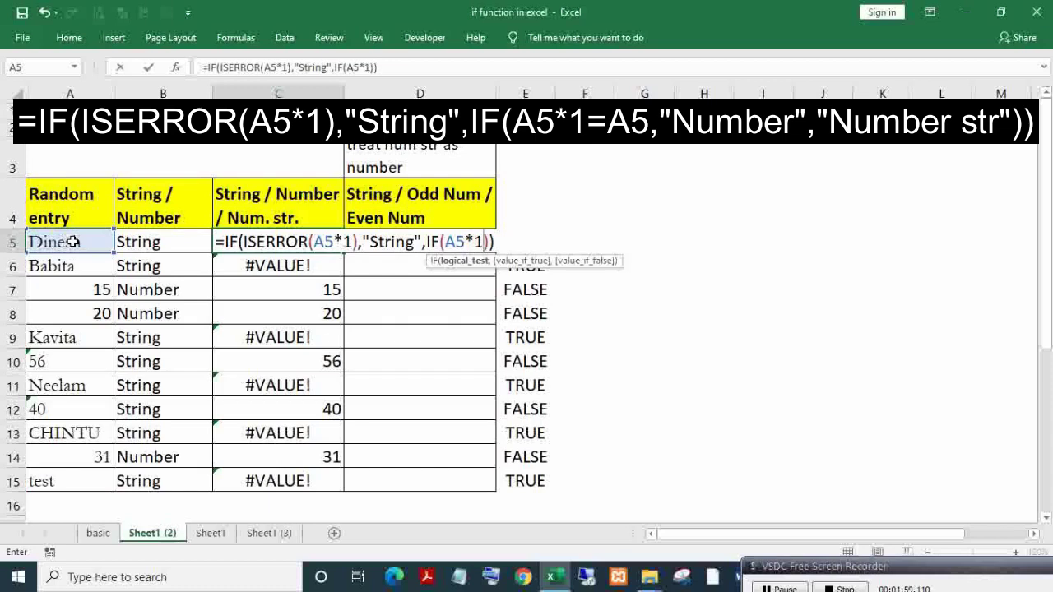
pyautogui.write('=')
pyautogui.click(74, 242)
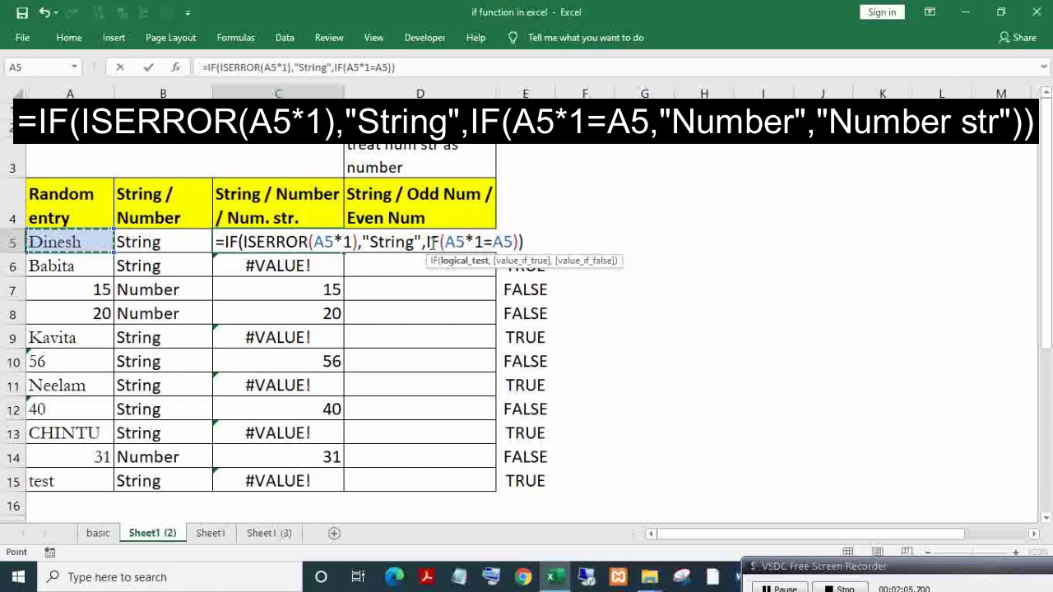
# Give the inner IF the results "Number" and "Number str"
pyautogui.moveTo(465, 241)
pyautogui.mouseDown()
pyautogui.moveTo(444, 241)
pyautogui.moveTo(494, 242)
pyautogui.mouseUp()
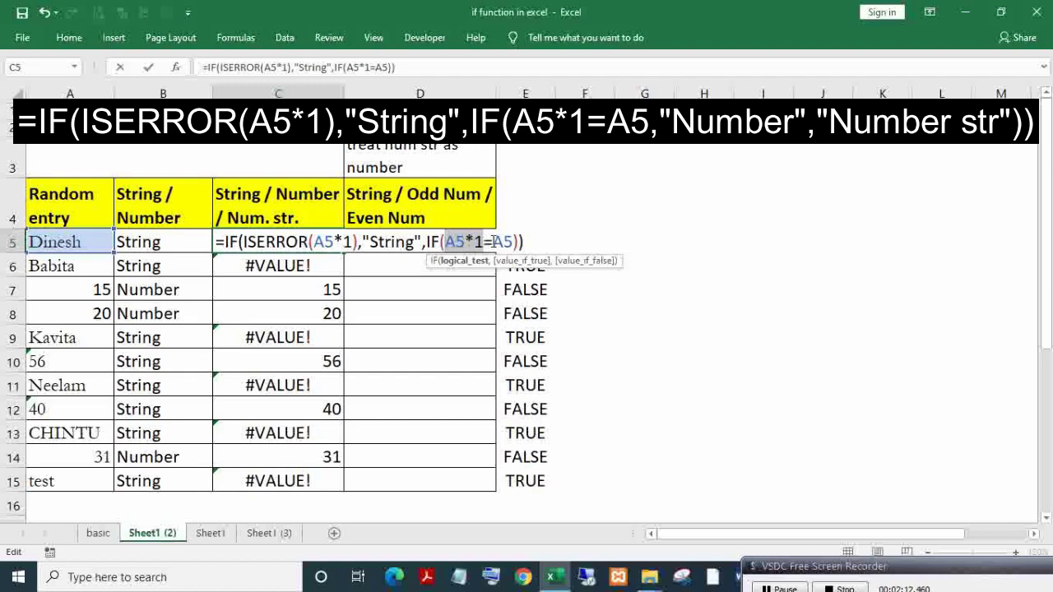
pyautogui.moveTo(492, 242); pyautogui.dragTo(514, 241)
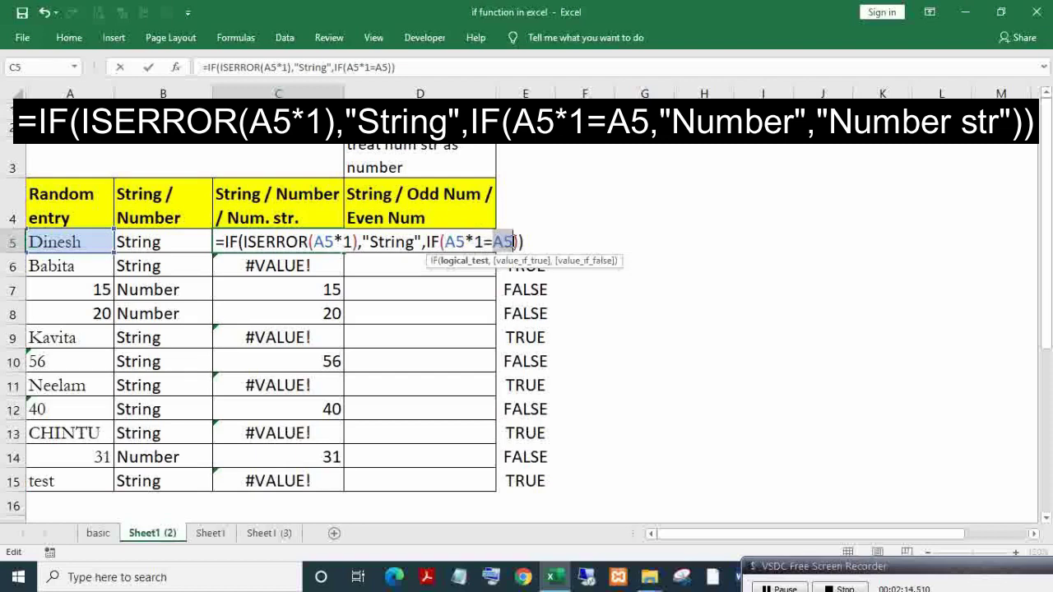
pyautogui.click(518, 242)
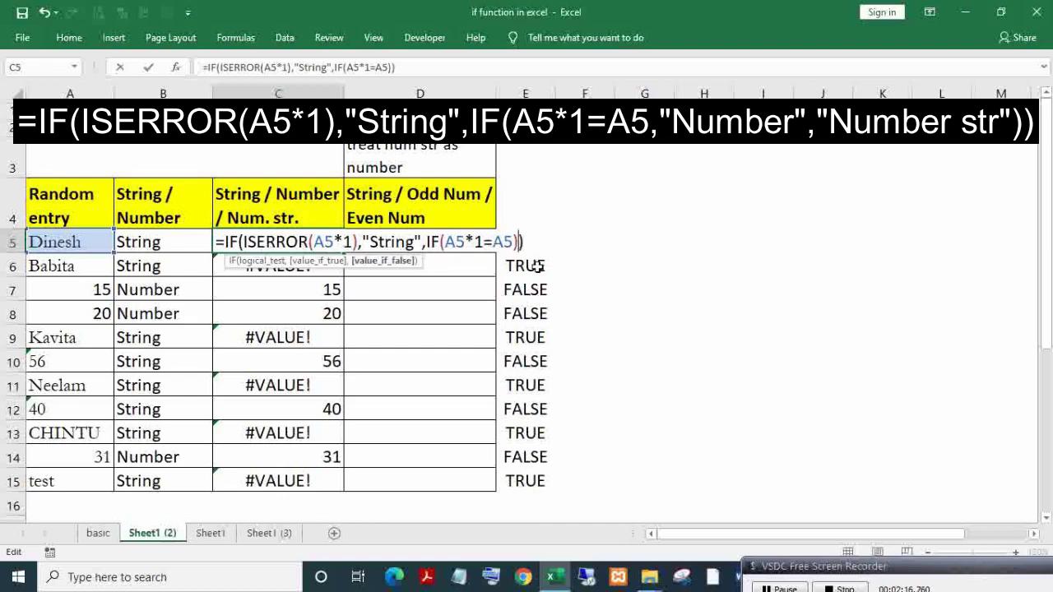
pyautogui.write(',')
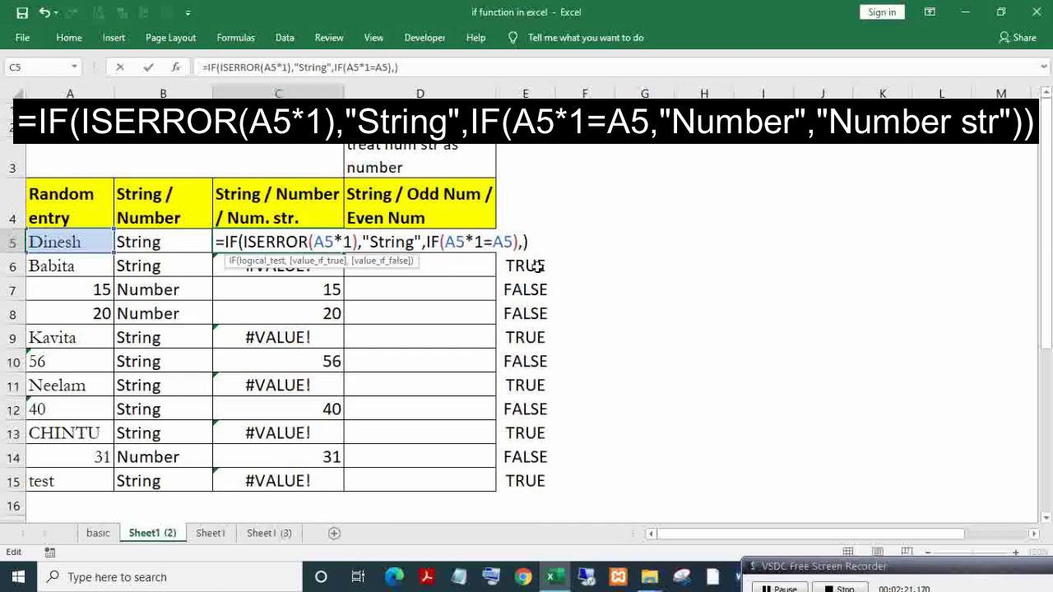
pyautogui.write('"Number')
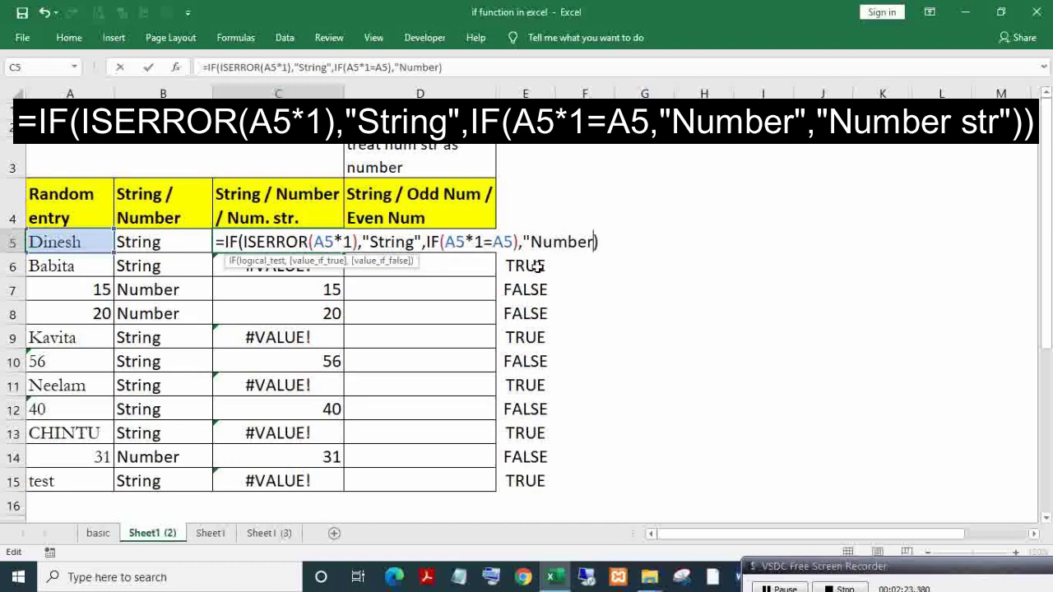
pyautogui.write('",')
pyautogui.write('"Number ')
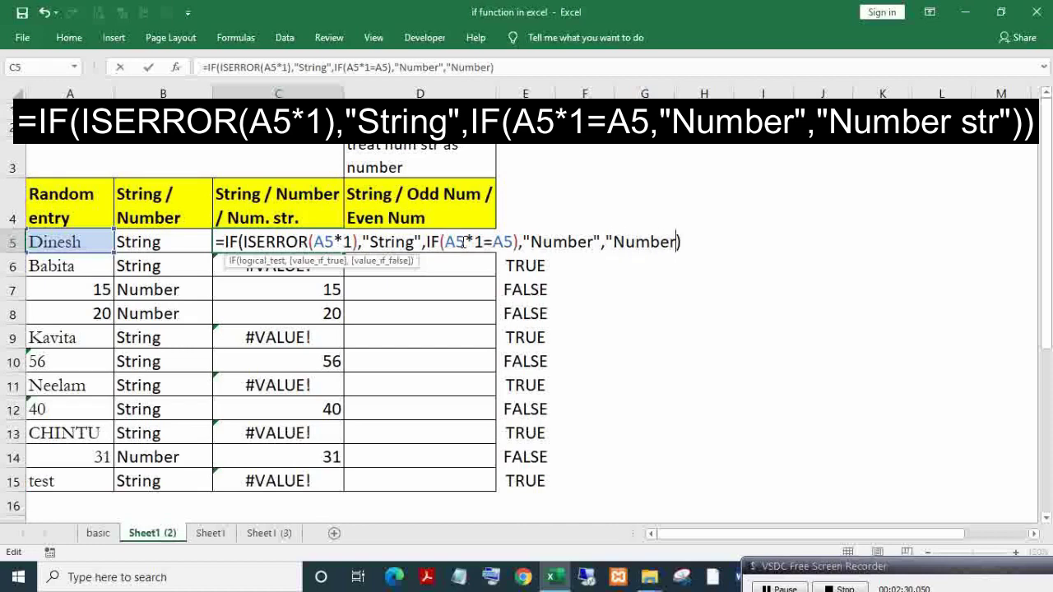
pyautogui.write('T')
pyautogui.press('BackSpace')
pyautogui.write('str")')
# Fix the formula error by deleting the extra parenthesis after A5
pyautogui.press('Return')
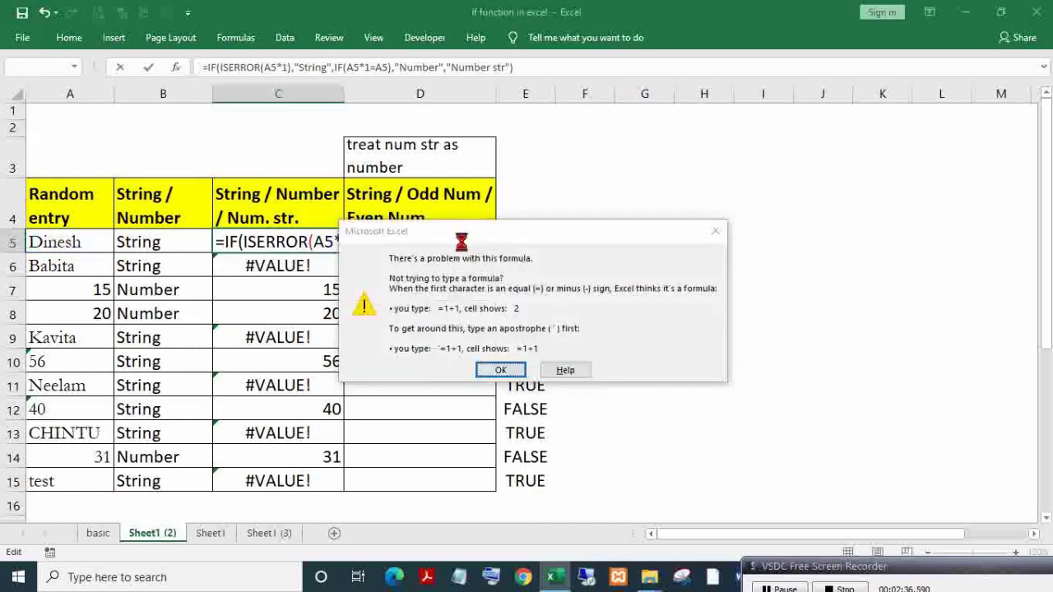
pyautogui.press('Return')
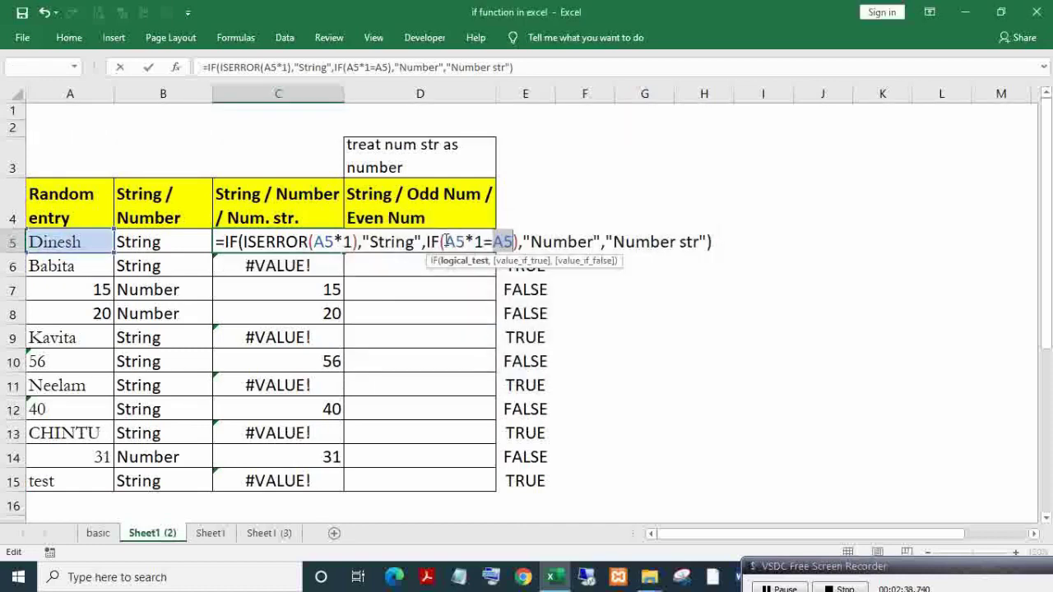
pyautogui.press('Right')
pyautogui.click(517, 241)
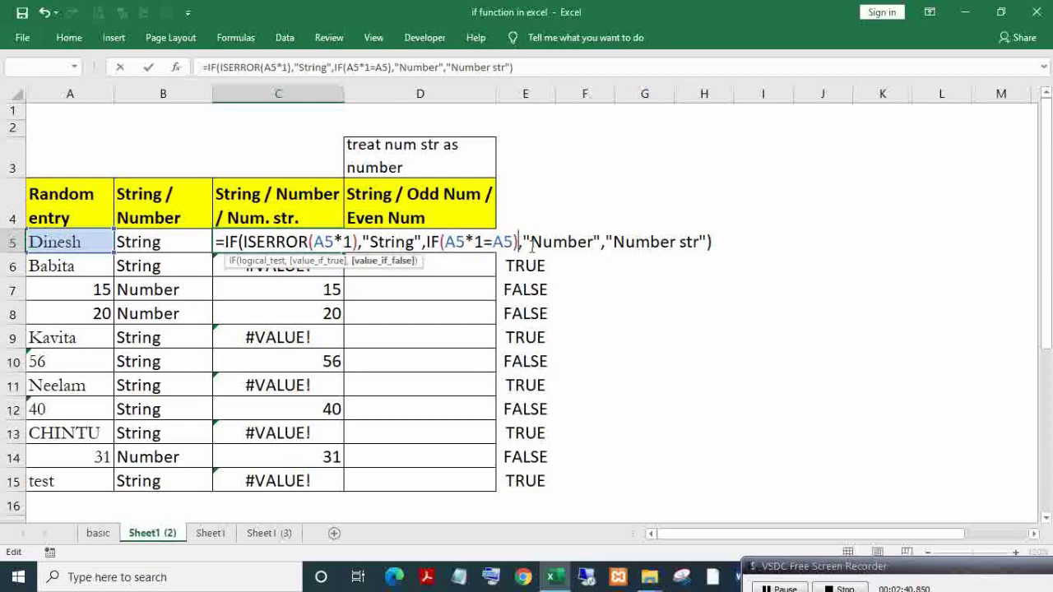
pyautogui.press('BackSpace')
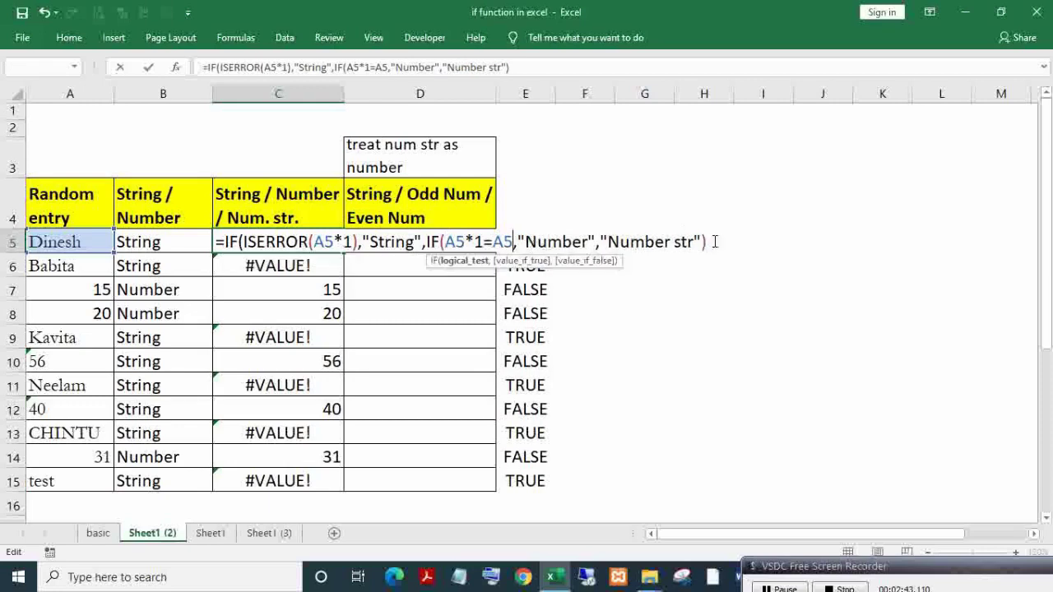
pyautogui.click(715, 241)
# Commit the corrected C5 formula and fill it down to C15
pyautogui.press('Return')
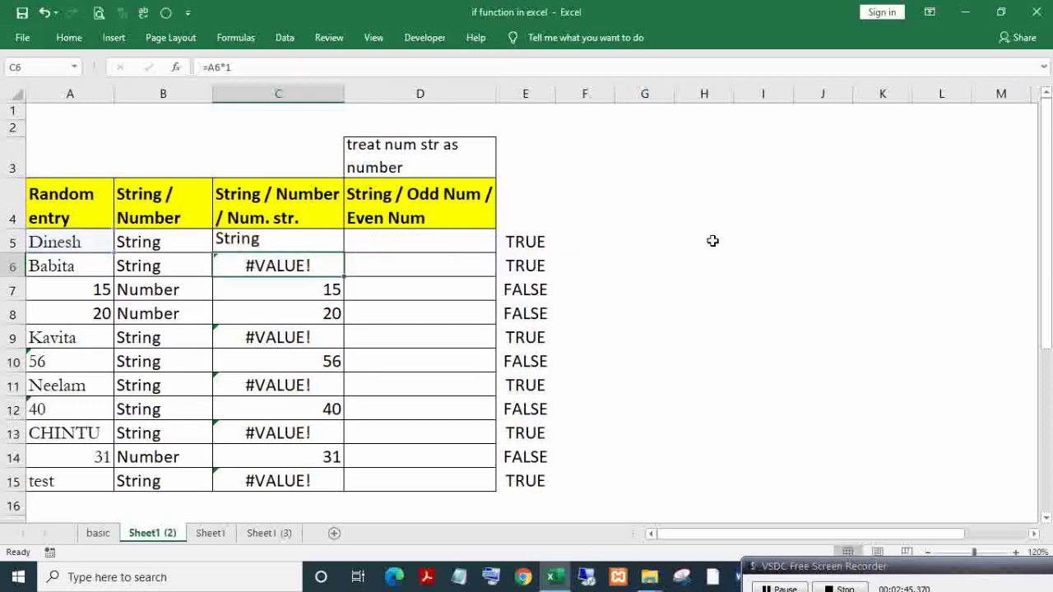
pyautogui.click(273, 248)
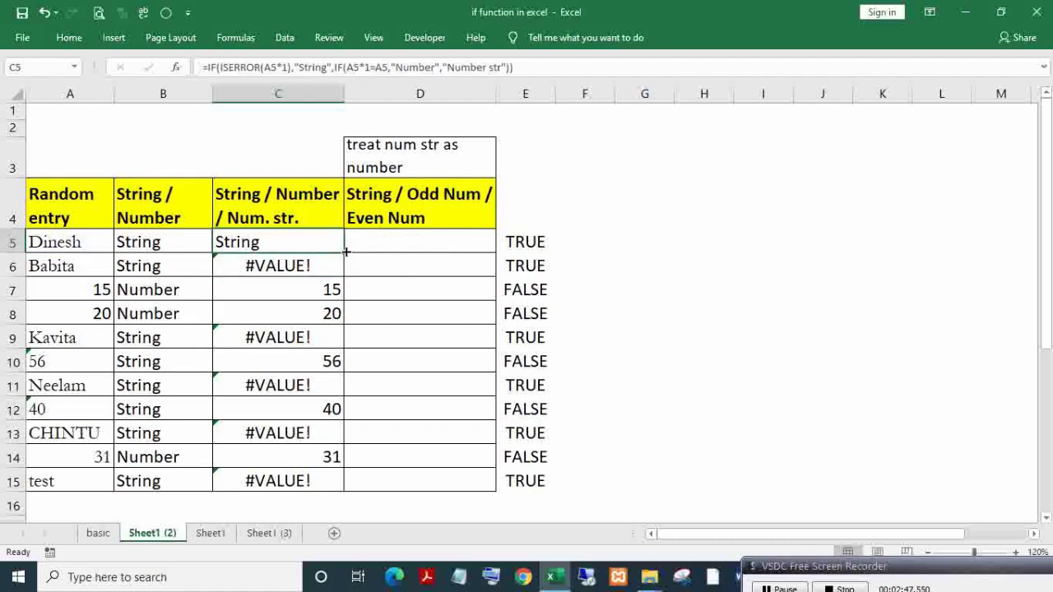
pyautogui.doubleClick(343, 252)
pyautogui.click(271, 246)
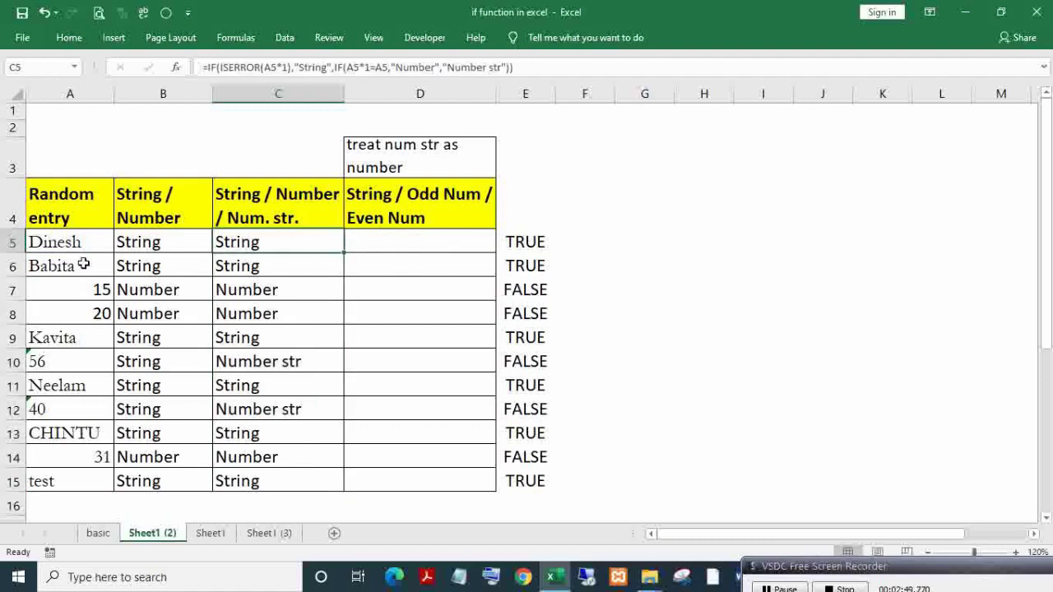
# Check the filled formulas in C6, C8, C9, C10 and C12 against entries like 56
pyautogui.click(61, 244)
pyautogui.click(243, 277)
pyautogui.click(249, 313)
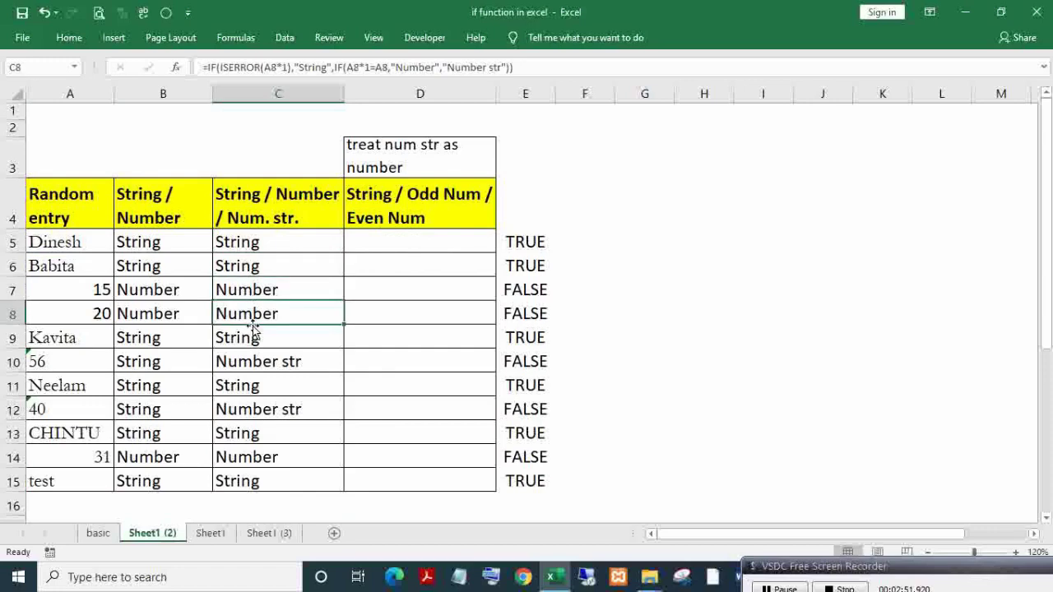
pyautogui.click(250, 344)
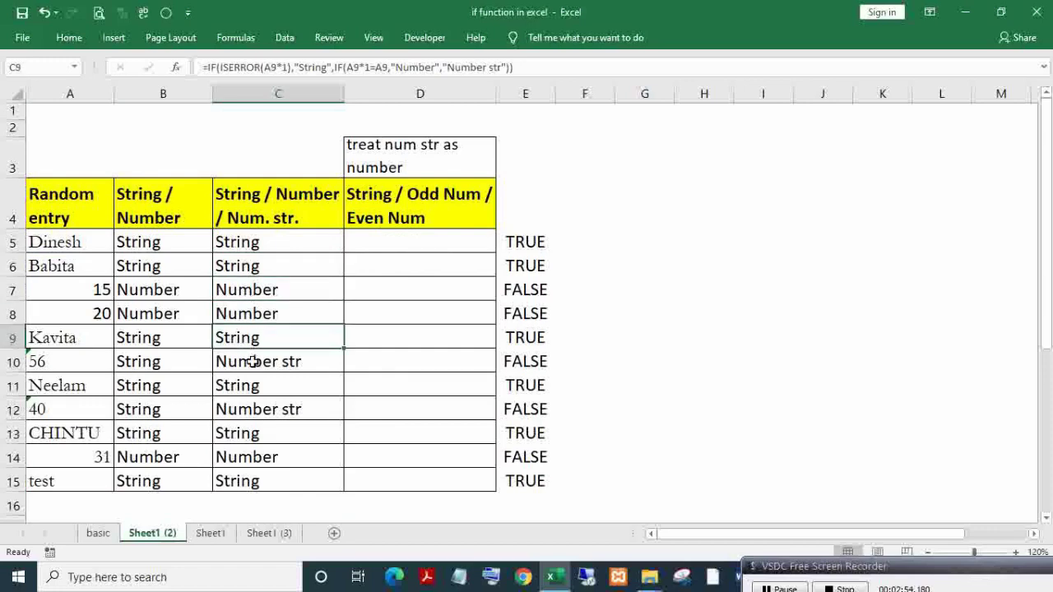
pyautogui.click(251, 362)
pyautogui.click(87, 361)
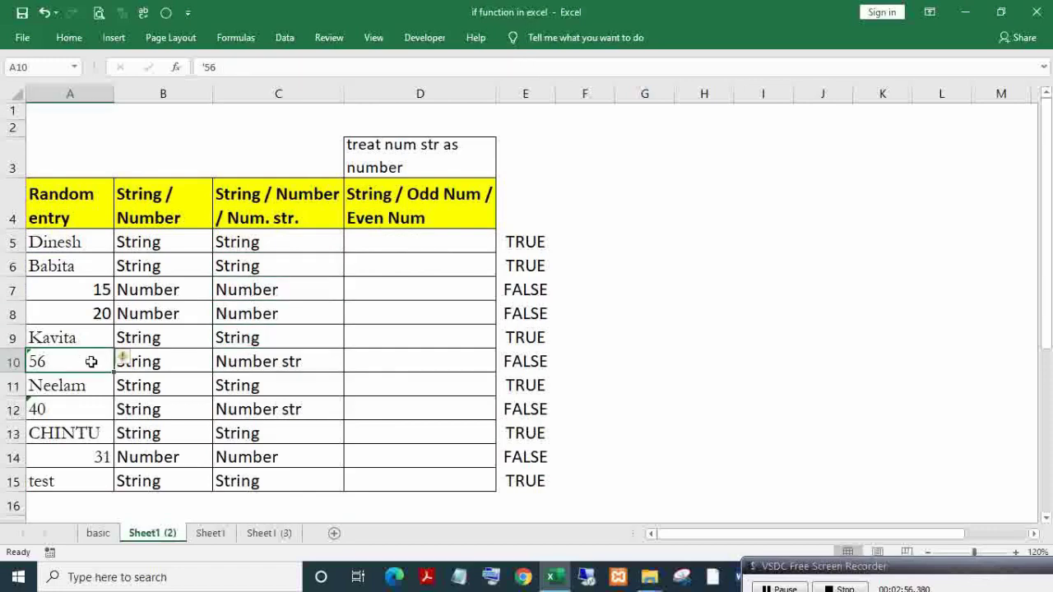
pyautogui.click(269, 413)
# Enter the test =A12*1=A12 in F12
pyautogui.click(590, 406)
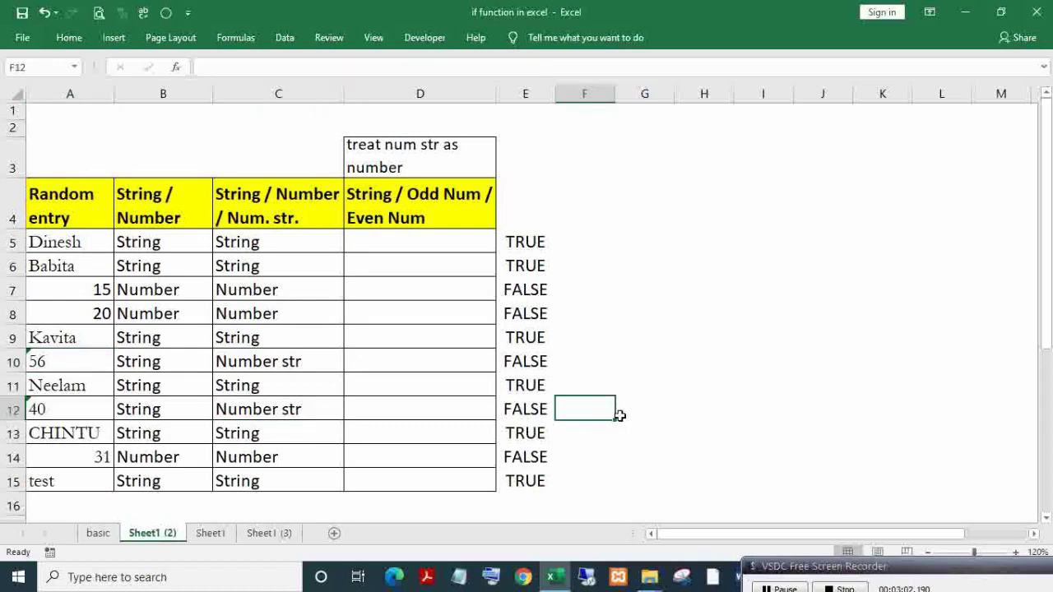
pyautogui.write('=')
pyautogui.press('Left')
pyautogui.press('Left')
pyautogui.press('Left')
pyautogui.press('Left')
pyautogui.press('Left')
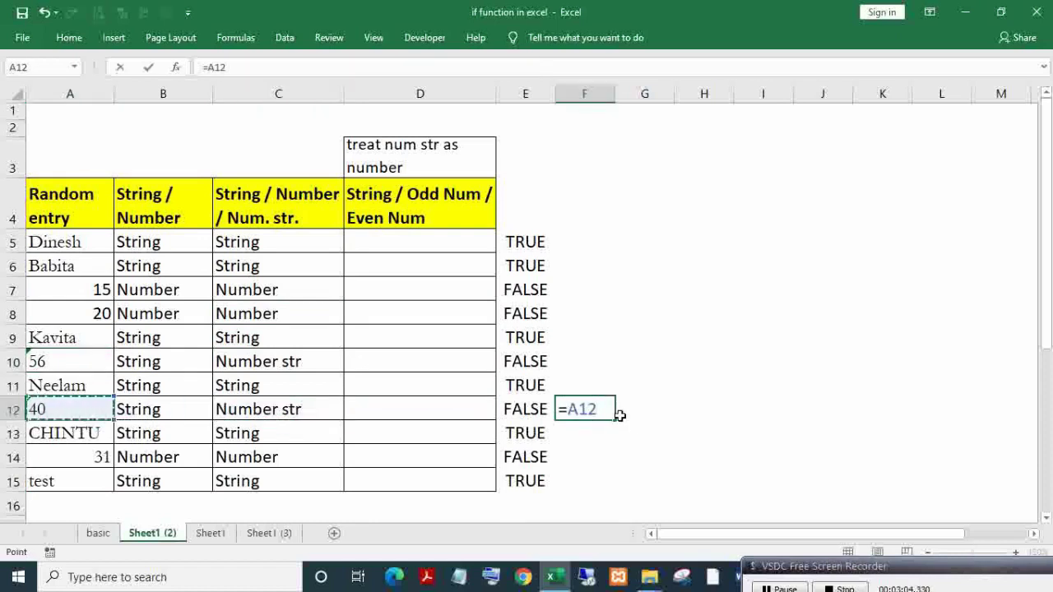
pyautogui.write('*1')
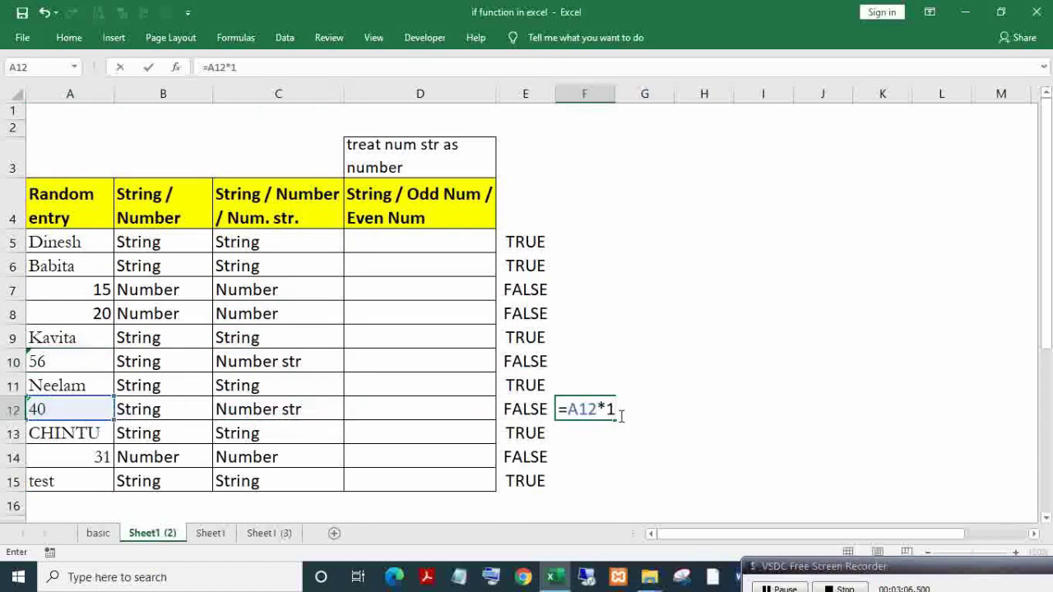
pyautogui.press('Left')
pyautogui.press('Left')
pyautogui.press('Left')
pyautogui.press('Left')
pyautogui.press('Left')
pyautogui.press('Return')
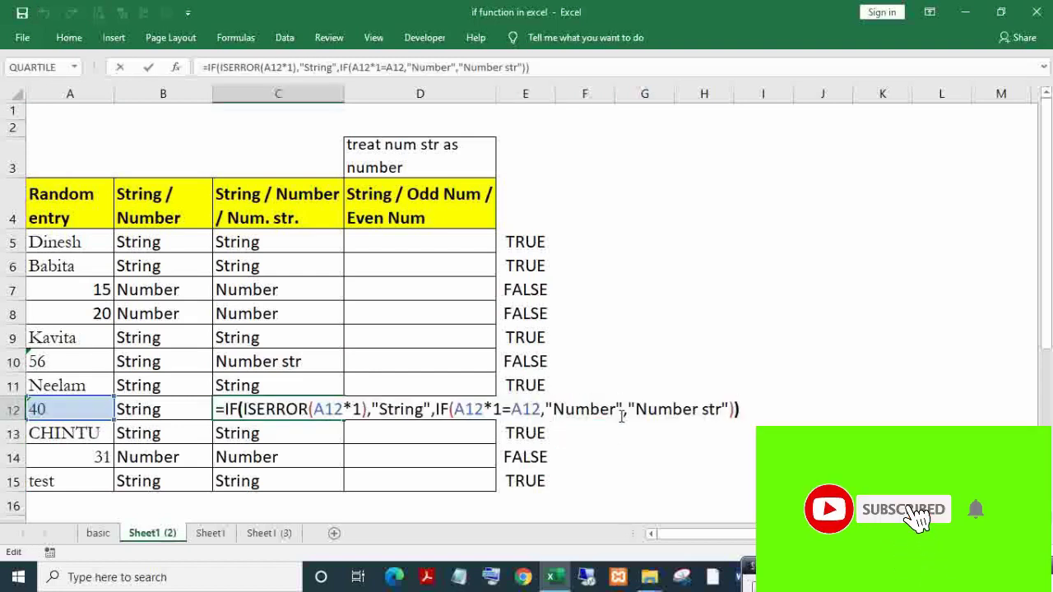
# Copy the F12 test into F14 beside the number 31
pyautogui.press('Left')
pyautogui.press('Left')
pyautogui.press('Left')
pyautogui.press('Left')
pyautogui.press('Left')
pyautogui.press('Left')
pyautogui.press('Left')
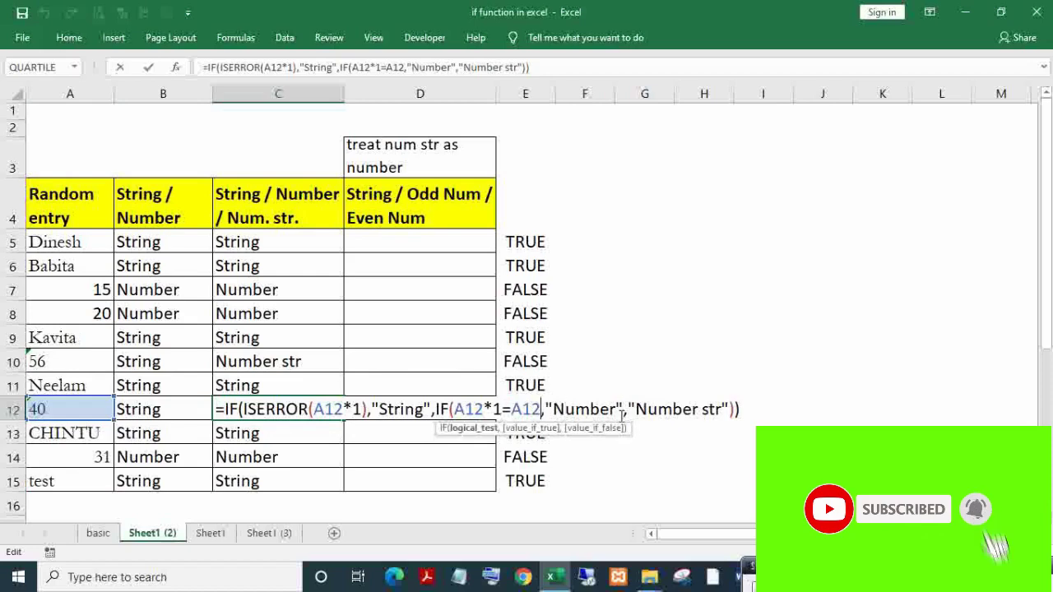
pyautogui.press('Tab')
pyautogui.press('Tab')
pyautogui.press('Tab')
pyautogui.hotkey('ctrl', 'c')
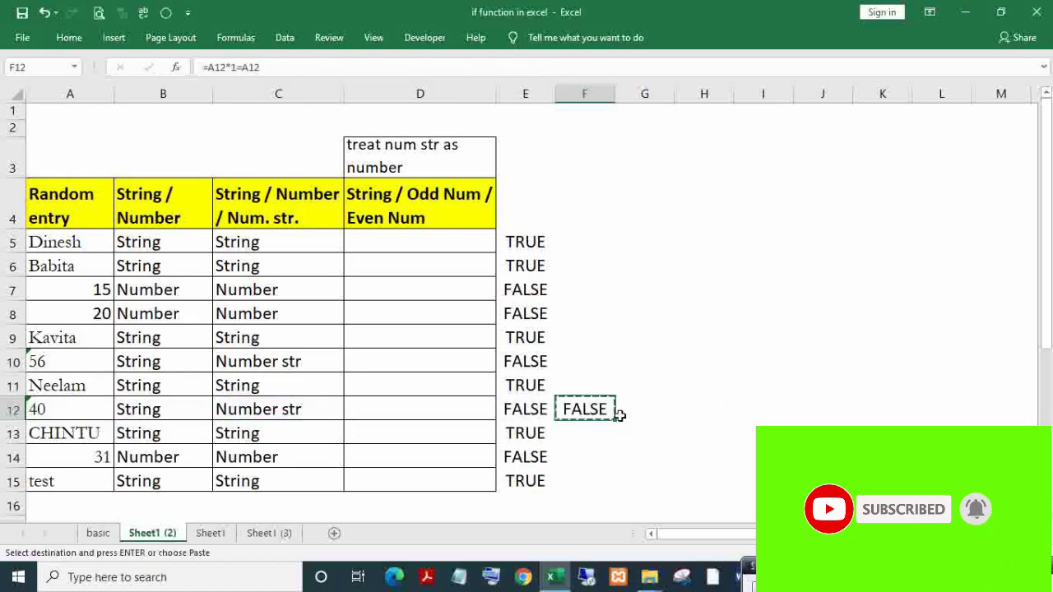
pyautogui.press('Up')
pyautogui.press('Up')
pyautogui.press('Up')
pyautogui.press('Down')
pyautogui.press('Down')
pyautogui.press('Down')
pyautogui.press('Down')
pyautogui.press('Down')
pyautogui.hotkey('ctrl', 'v')
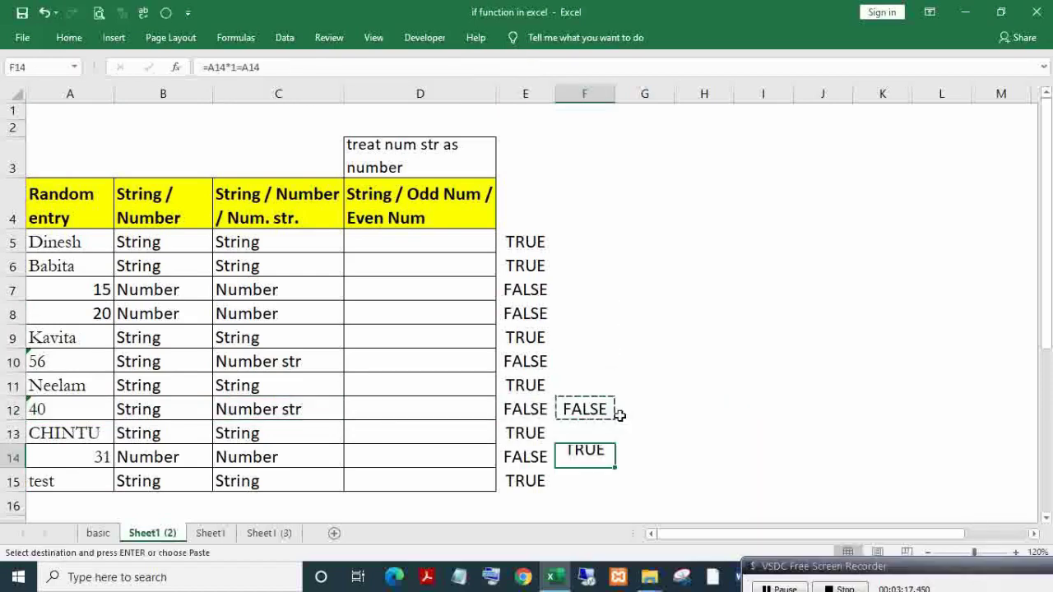
pyautogui.press('Up')
pyautogui.press('Up')
pyautogui.press('Up')
pyautogui.press('Left')
pyautogui.press('Left')
pyautogui.press('Left')
pyautogui.press('Down')
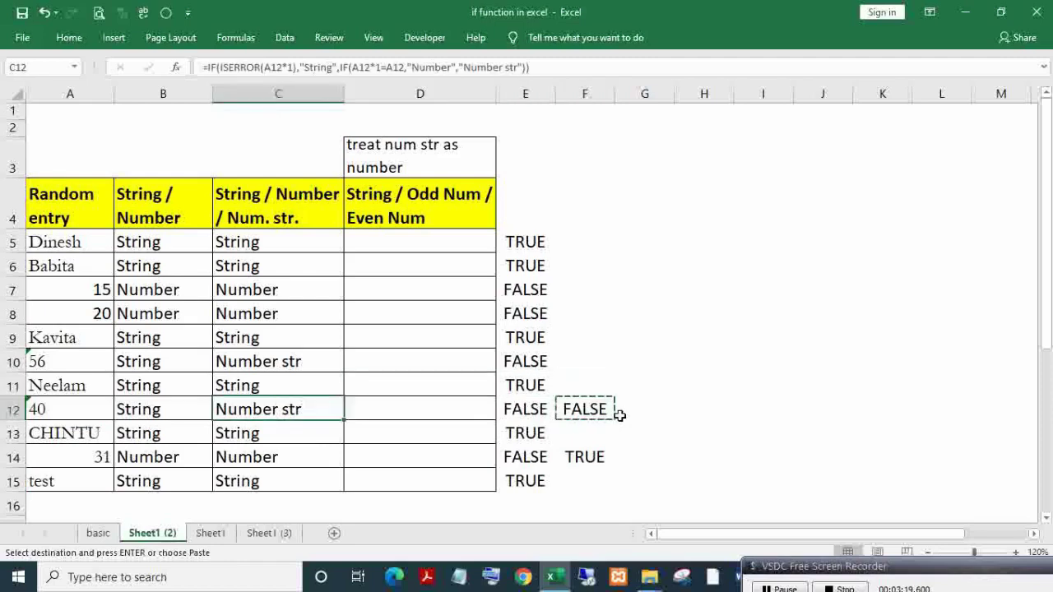
# Review C12's inner IF, its A12*1=A12 test and Number str result
pyautogui.press('F2')
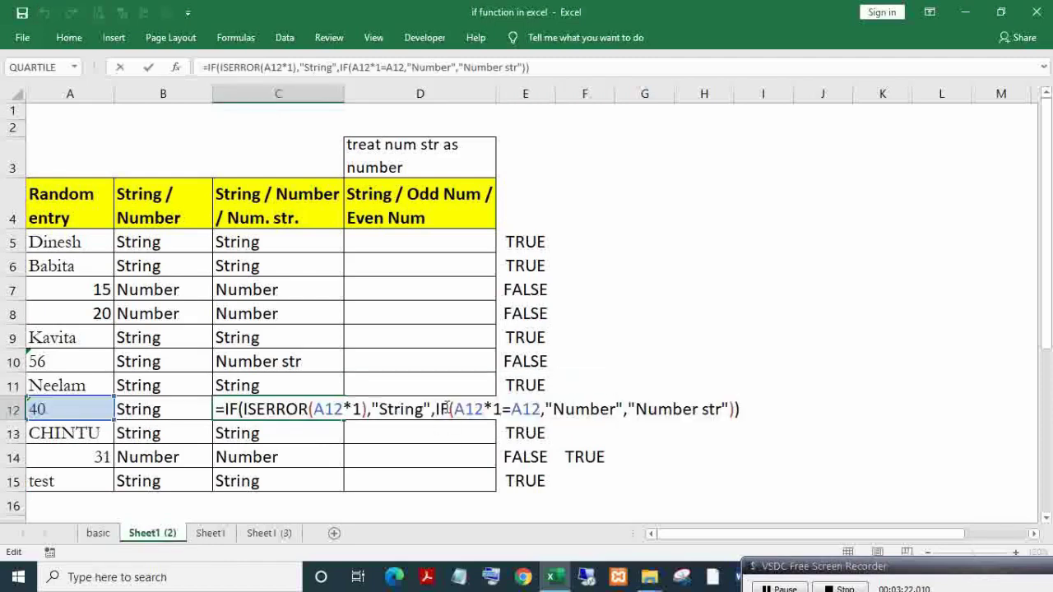
pyautogui.moveTo(436, 409); pyautogui.dragTo(732, 409)
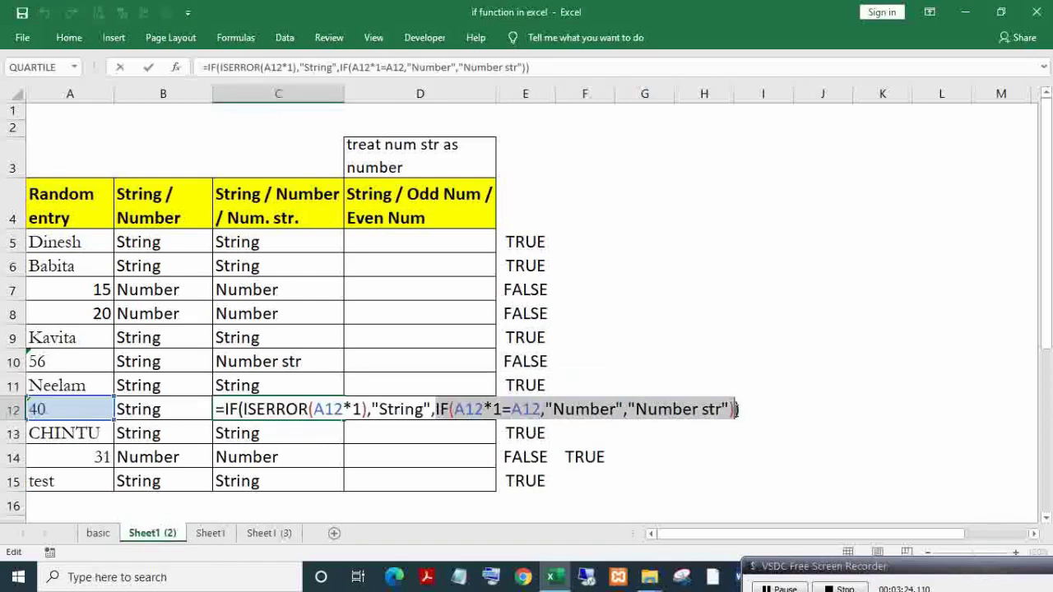
pyautogui.moveTo(453, 408); pyautogui.dragTo(539, 409)
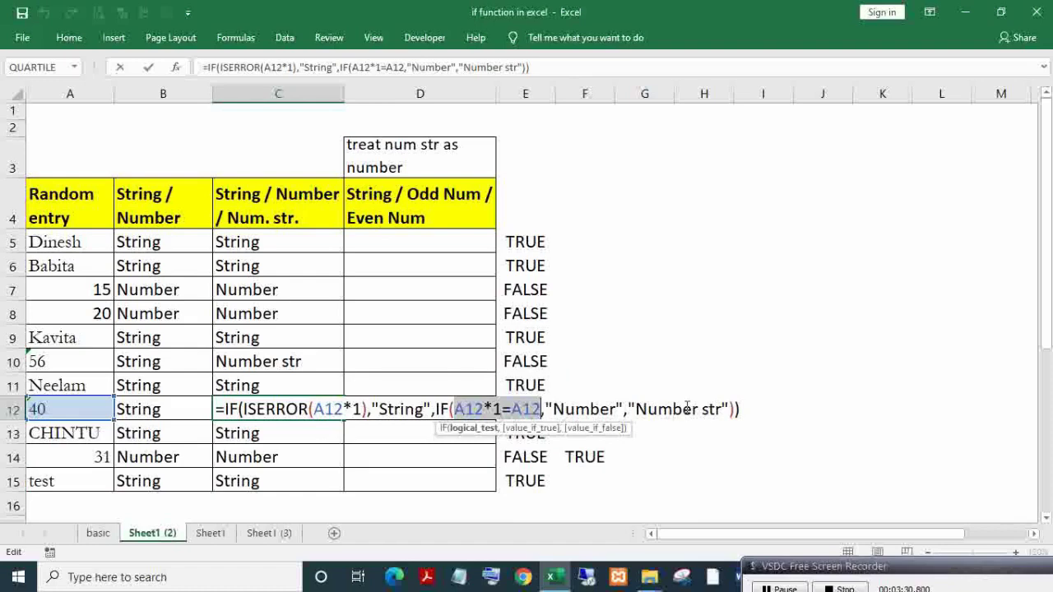
pyautogui.moveTo(629, 408); pyautogui.dragTo(697, 409)
pyautogui.click(717, 409)
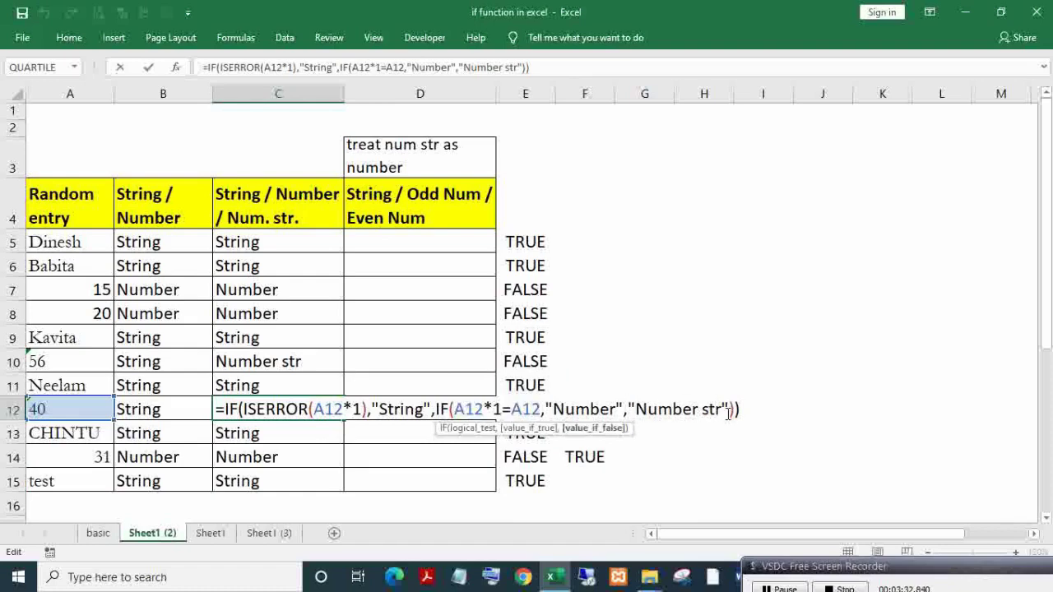
pyautogui.press('Return')
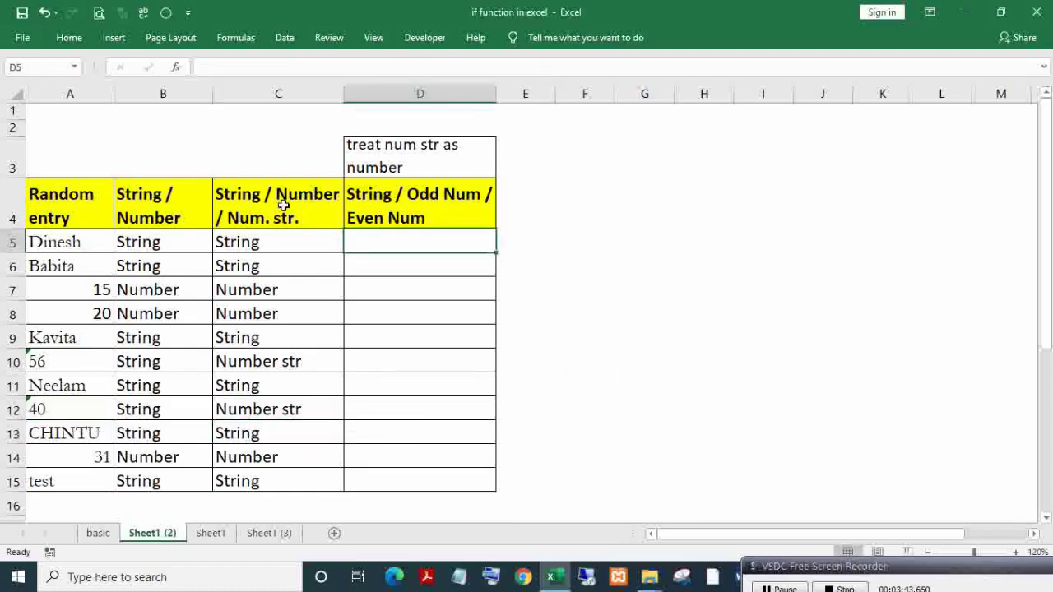
# Copy C5's string/number formula text into D5, where it shows String
pyautogui.click(41, 242)
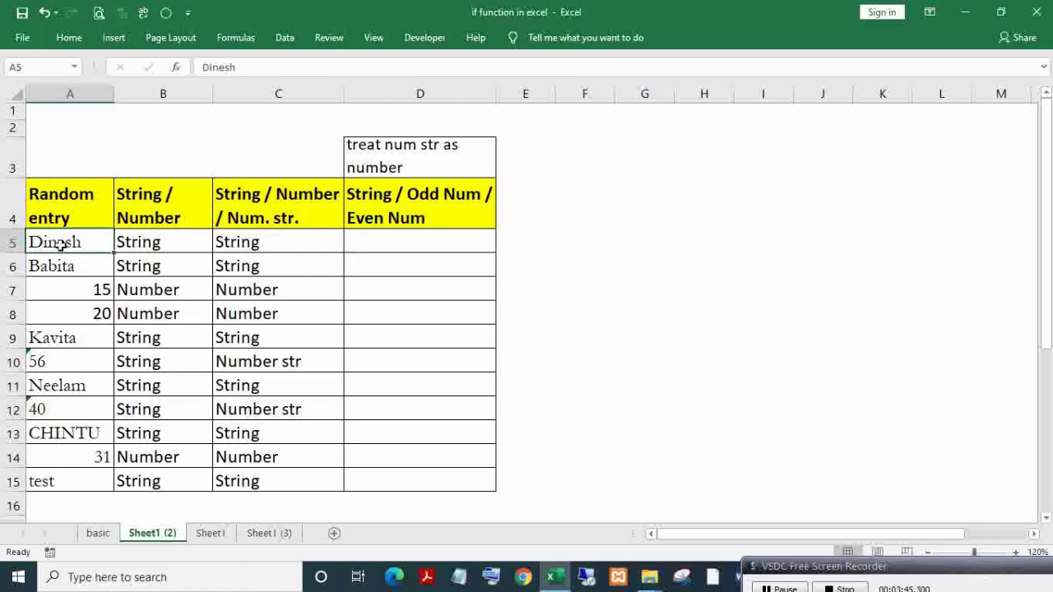
pyautogui.click(55, 482)
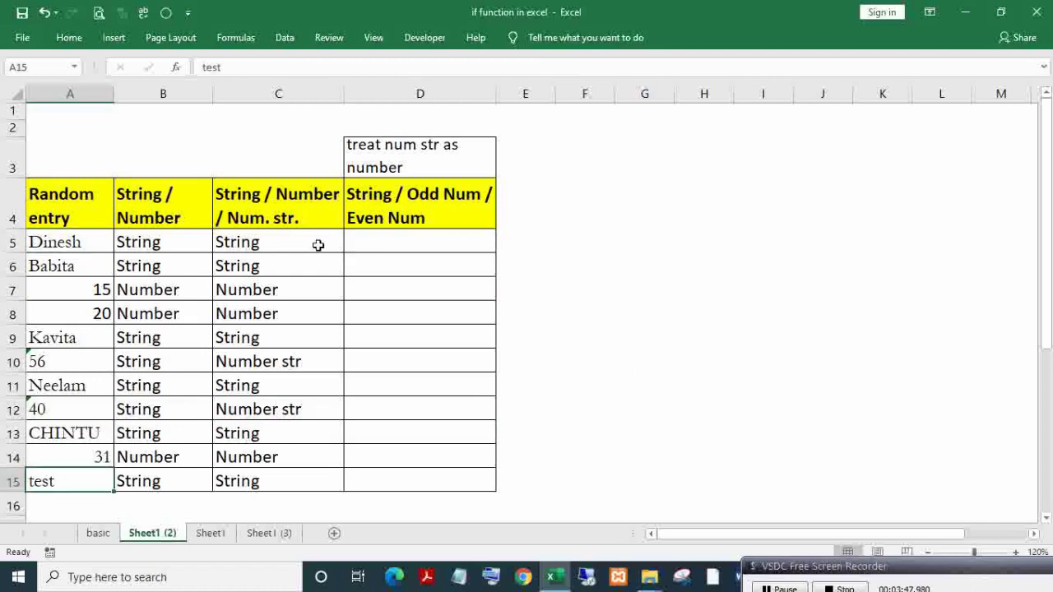
pyautogui.click(301, 244)
pyautogui.doubleClick(301, 243)
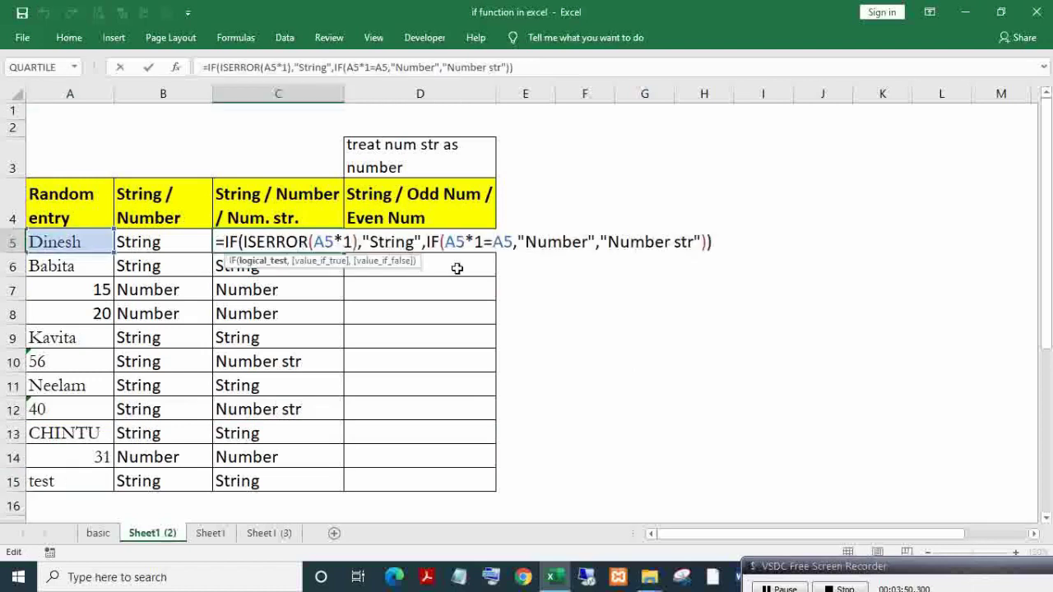
pyautogui.moveTo(728, 241); pyautogui.dragTo(171, 240)
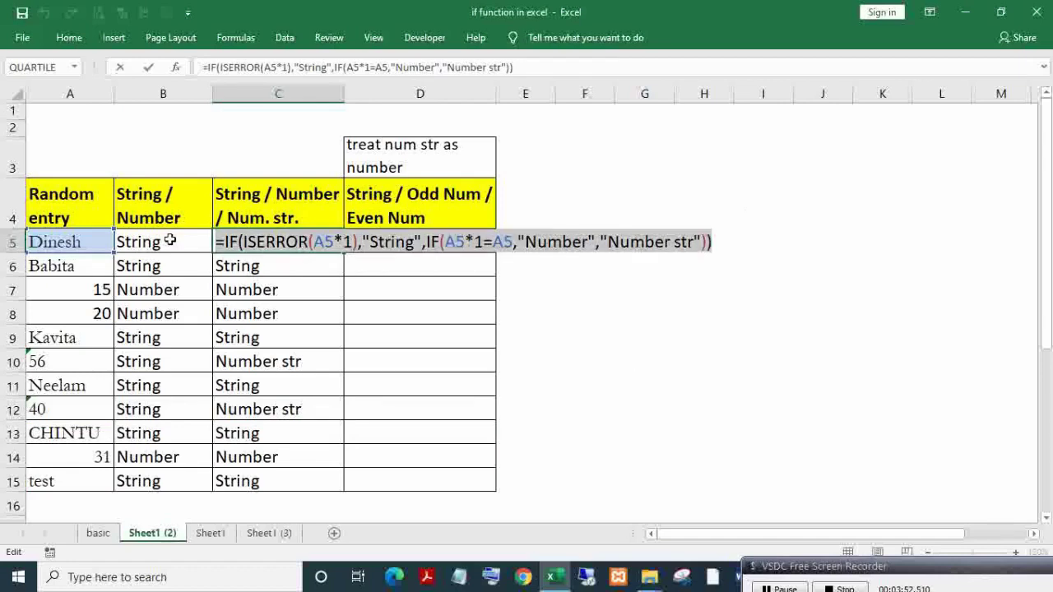
pyautogui.hotkey('ctrl', 'c')
pyautogui.press('Escape')
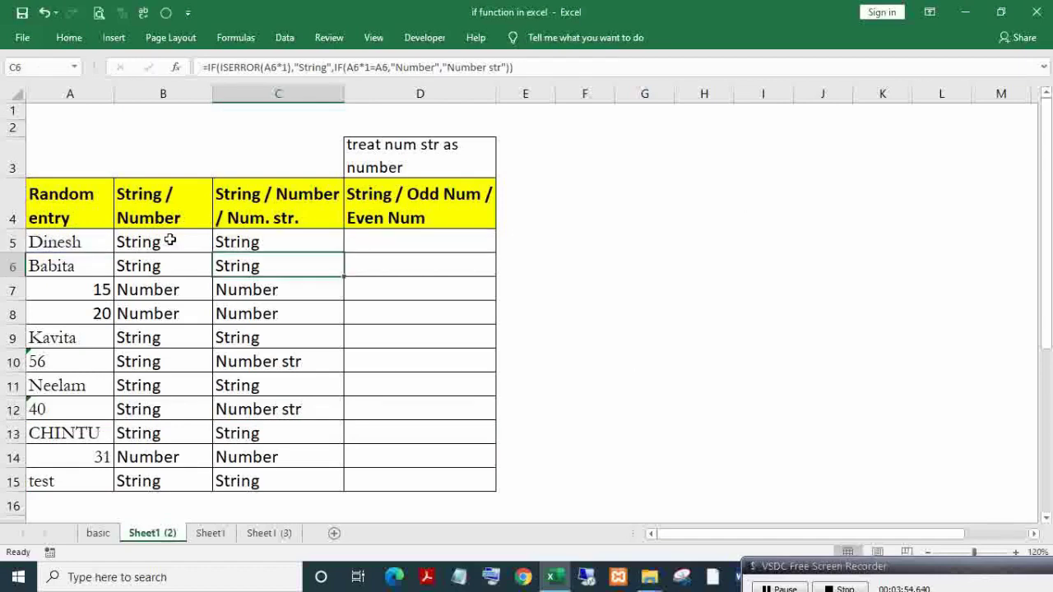
pyautogui.press('Right')
pyautogui.press('F2')
pyautogui.hotkey('ctrl', 'v')
pyautogui.press('Return')
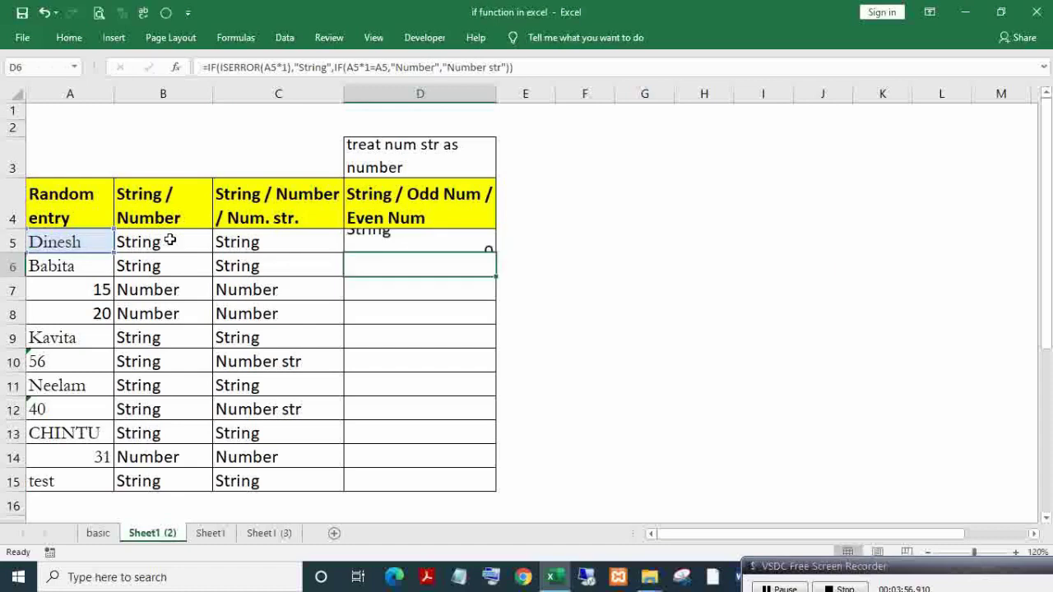
# Start a new IS-function formula in E7
pyautogui.press('Up')
pyautogui.press('Right')
pyautogui.press('Down')
pyautogui.press('Down')
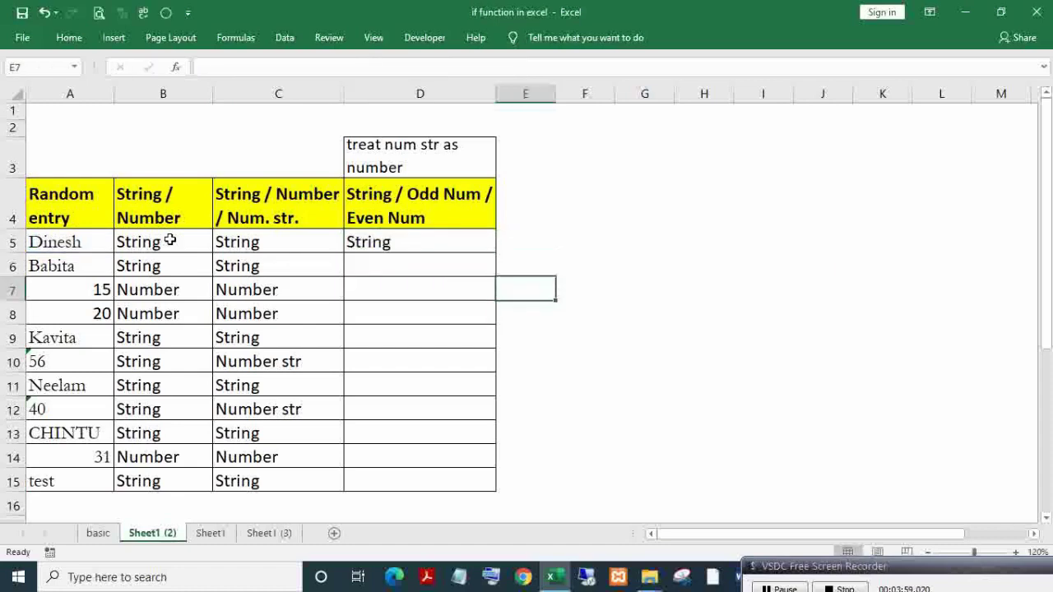
pyautogui.write('=ie')
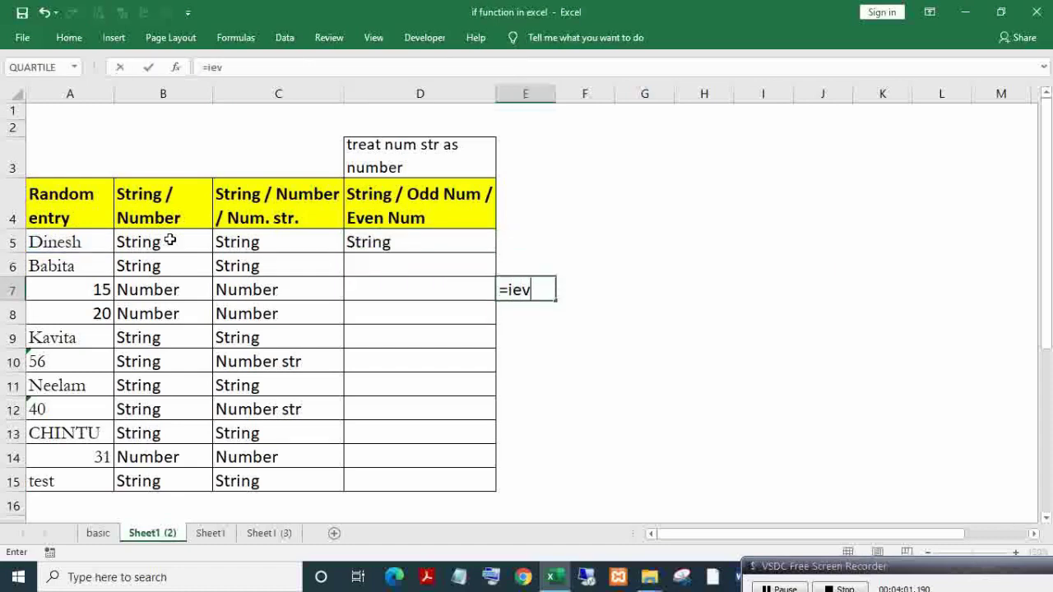
pyautogui.press('BackSpace')
# Enter =ISEVEN(A7) in E7, which returns FALSE for 15
pyautogui.write('s')
pyautogui.press('Down')
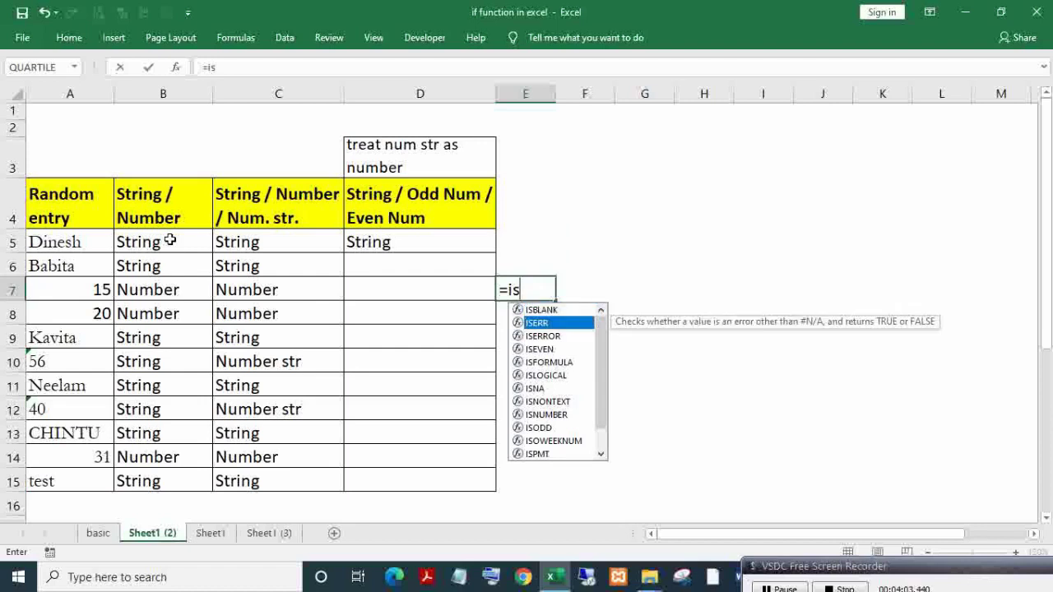
pyautogui.press('Down')
pyautogui.press('Down')
pyautogui.press('Tab')
pyautogui.press('Left')
pyautogui.press('Left')
pyautogui.press('Left')
pyautogui.press('Left')
pyautogui.hotkey('ctrl', 'Return')
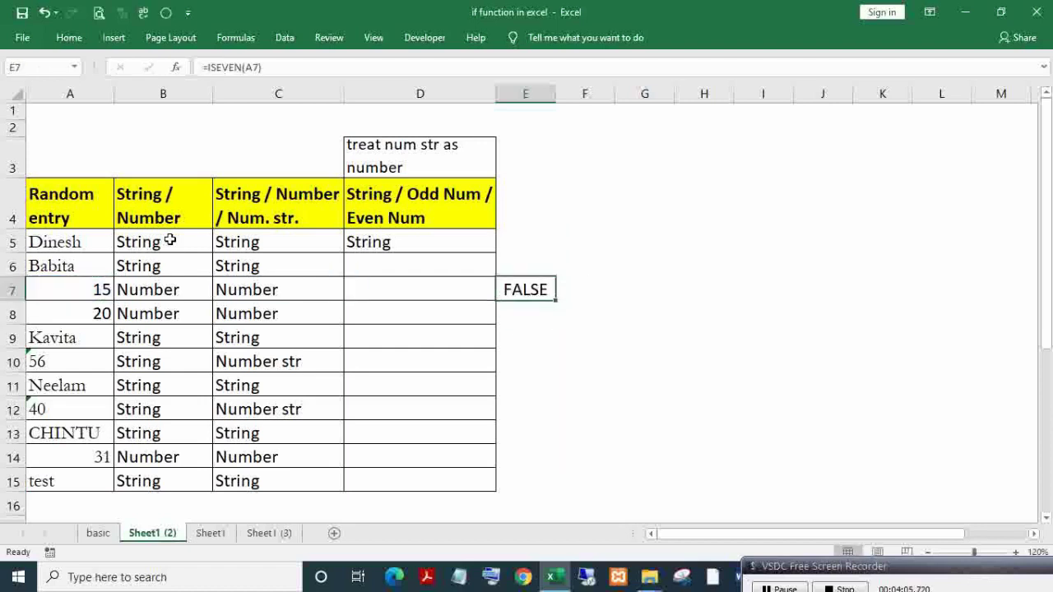
# Copy the check into E10, confirm it reads =ISEVEN(A10) returning TRUE, and head back toward D5
pyautogui.hotkey('ctrl', 'c')
pyautogui.press('Down')
pyautogui.press('Down')
pyautogui.press('Down')
pyautogui.hotkey('ctrl', 'v')
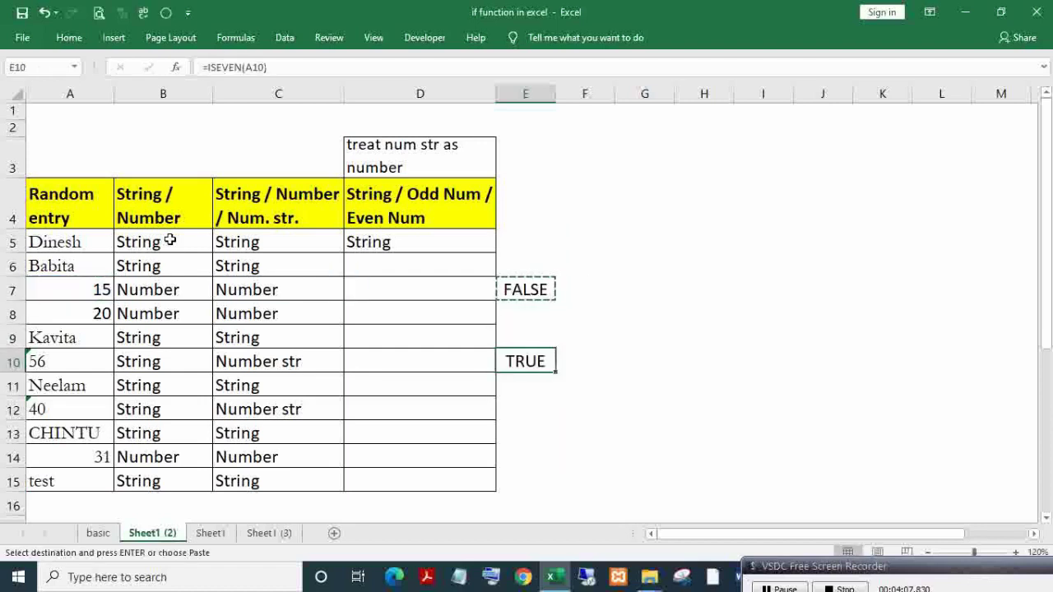
pyautogui.press('F2')
pyautogui.press('Escape')
pyautogui.press('F2')
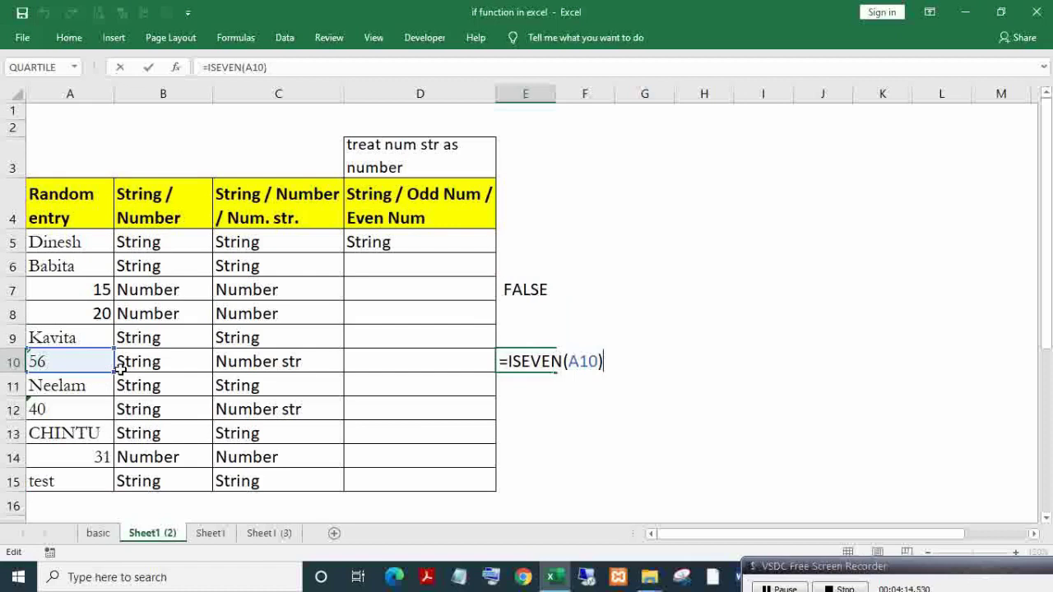
pyautogui.press('Escape')
pyautogui.press('Up')
pyautogui.press('Up')
pyautogui.press('Up')
pyautogui.press('Up')
pyautogui.press('Left')
pyautogui.press('Left')
pyautogui.press('Up')
# Replace D5's inner A5*1=A5 test with ISEVEN(A5)
pyautogui.press('Right')
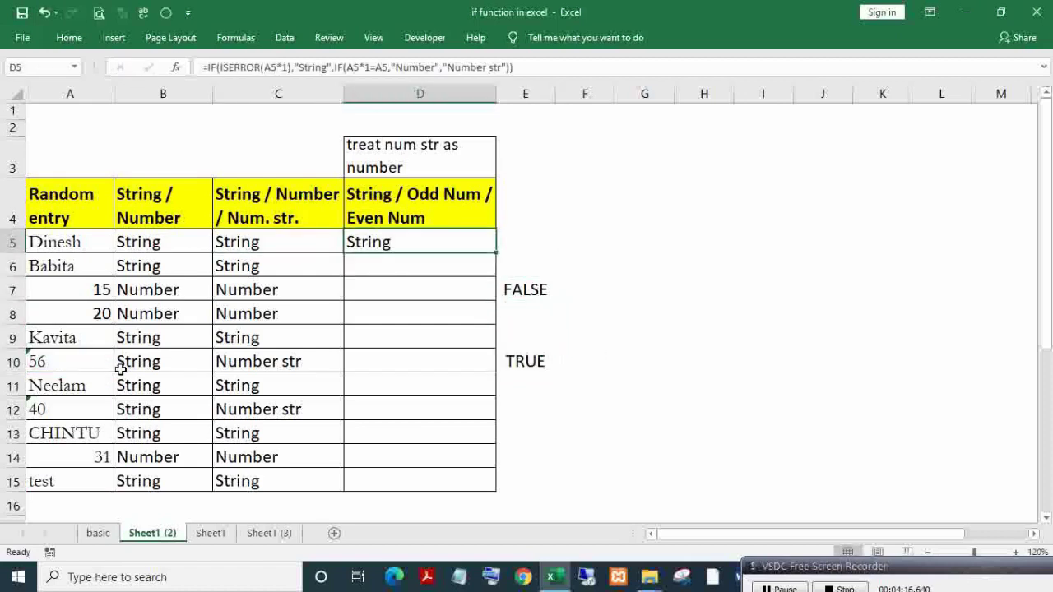
pyautogui.press('F2')
pyautogui.press('Left')
pyautogui.press('Left')
pyautogui.press('Left')
pyautogui.press('Left')
pyautogui.press('Left')
pyautogui.press('Left')
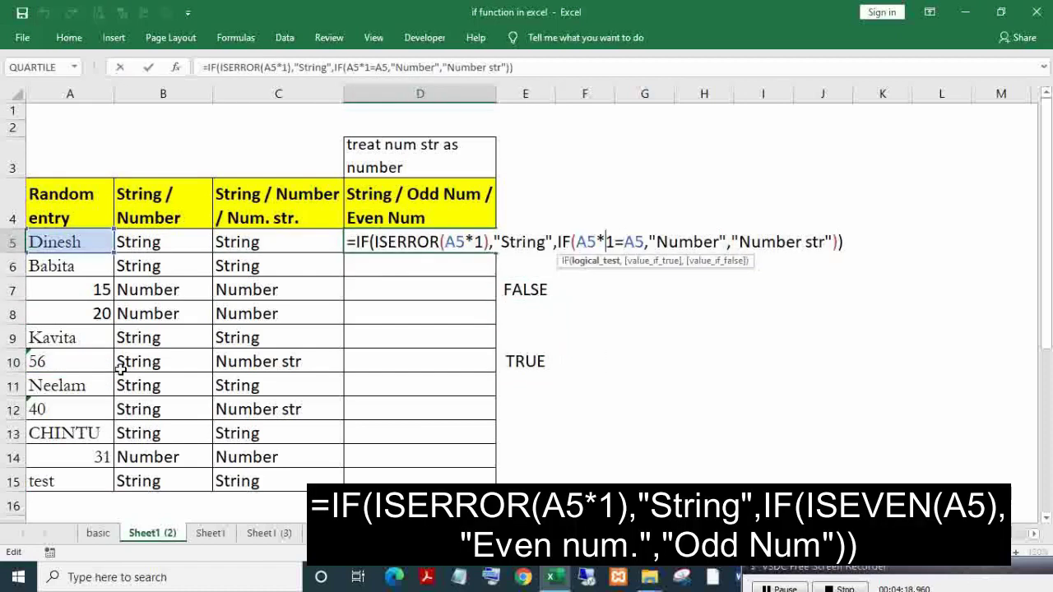
pyautogui.hotkey('shift', 'Right')
pyautogui.hotkey('shift', 'Right')
pyautogui.hotkey('shift', 'Right')
pyautogui.hotkey('shift', 'Right')
pyautogui.hotkey('shift', 'Right')
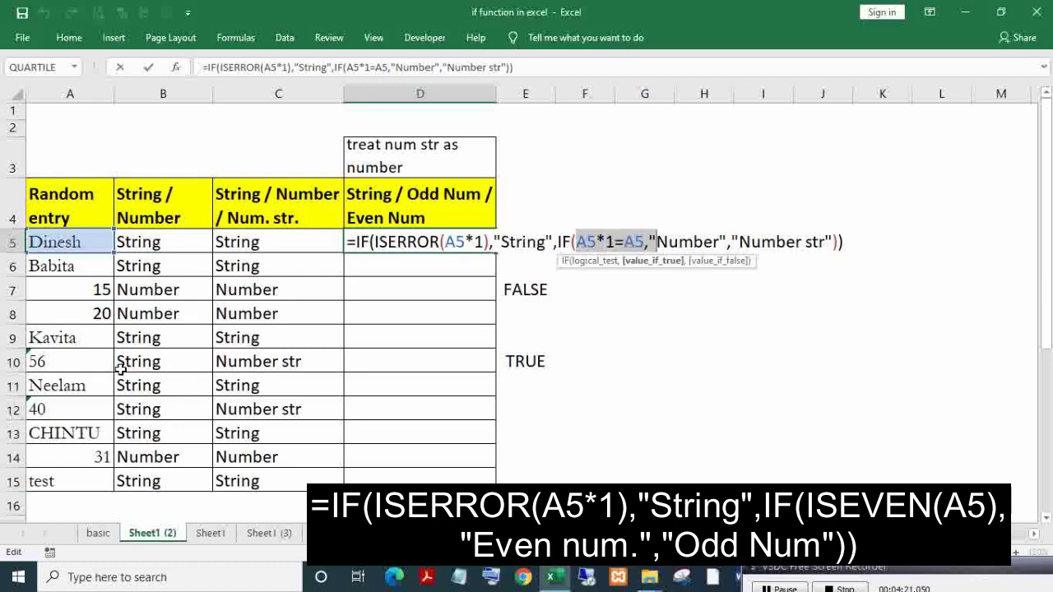
pyautogui.press('Delete')
pyautogui.write('is')
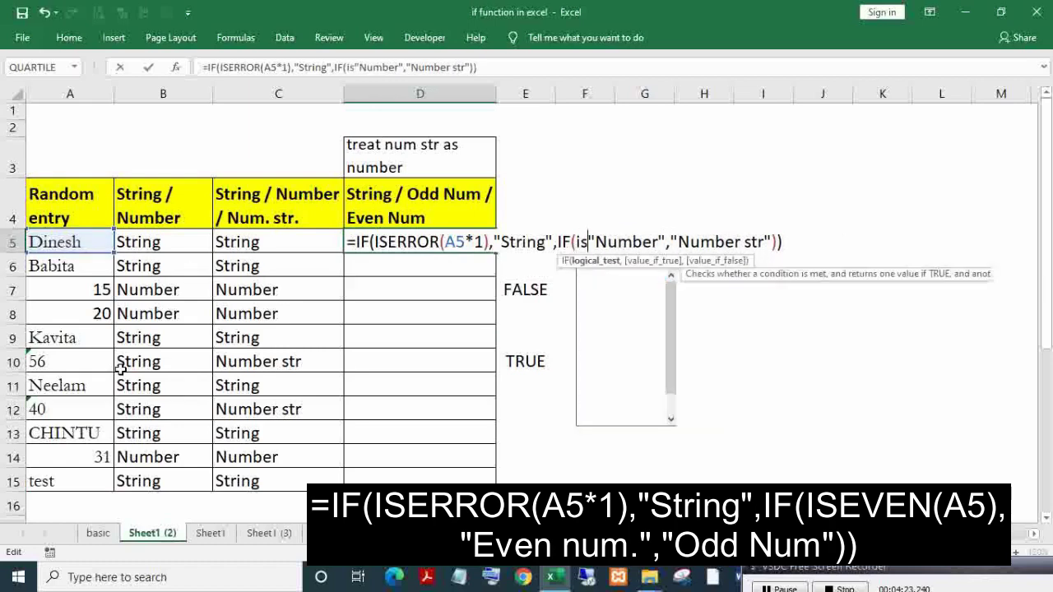
pyautogui.write('ev')
pyautogui.press('Tab')
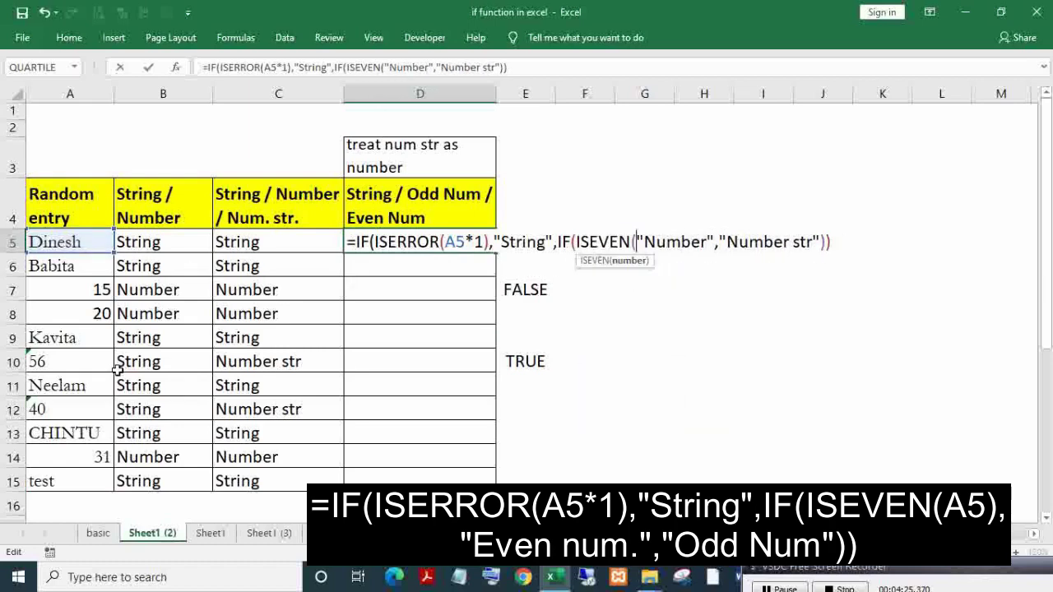
pyautogui.click(93, 241)
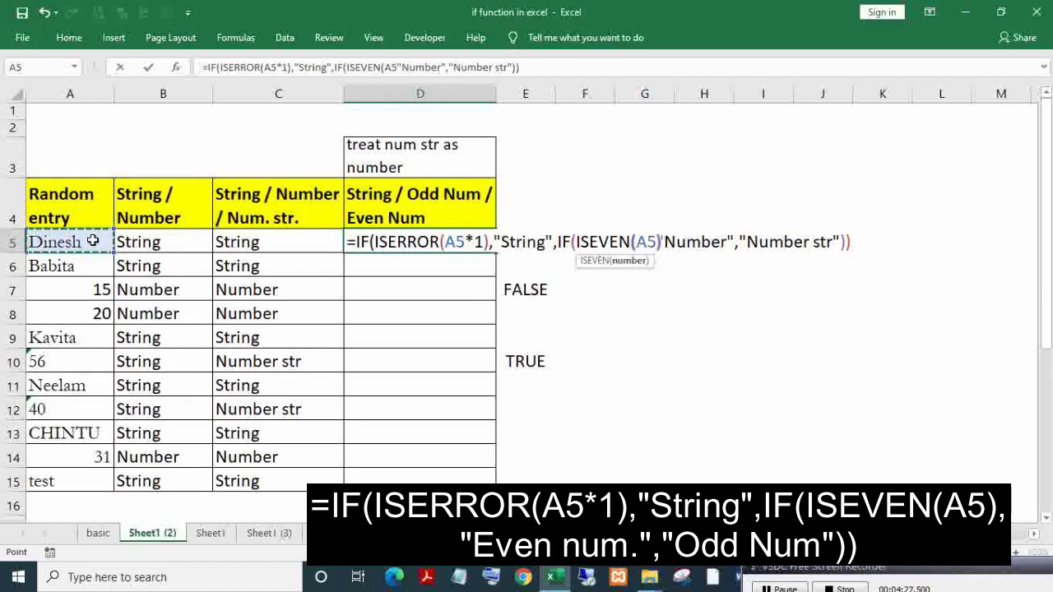
pyautogui.write('),')
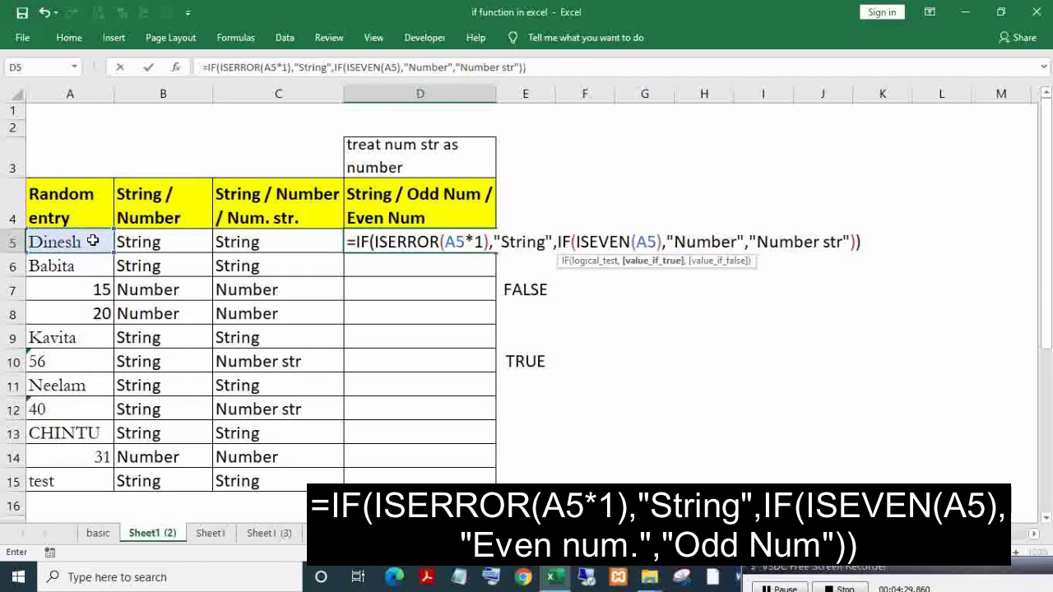
pyautogui.press('Right')
pyautogui.press('BackSpace')
# Change the inner IF results to "Even num." and "Odd Num" and commit the formula
pyautogui.doubleClick(692, 240)
pyautogui.press('Left')
pyautogui.press('Right')
pyautogui.press('Delete')
pyautogui.press('Delete')
pyautogui.press('Delete')
pyautogui.press('Delete')
pyautogui.press('Delete')
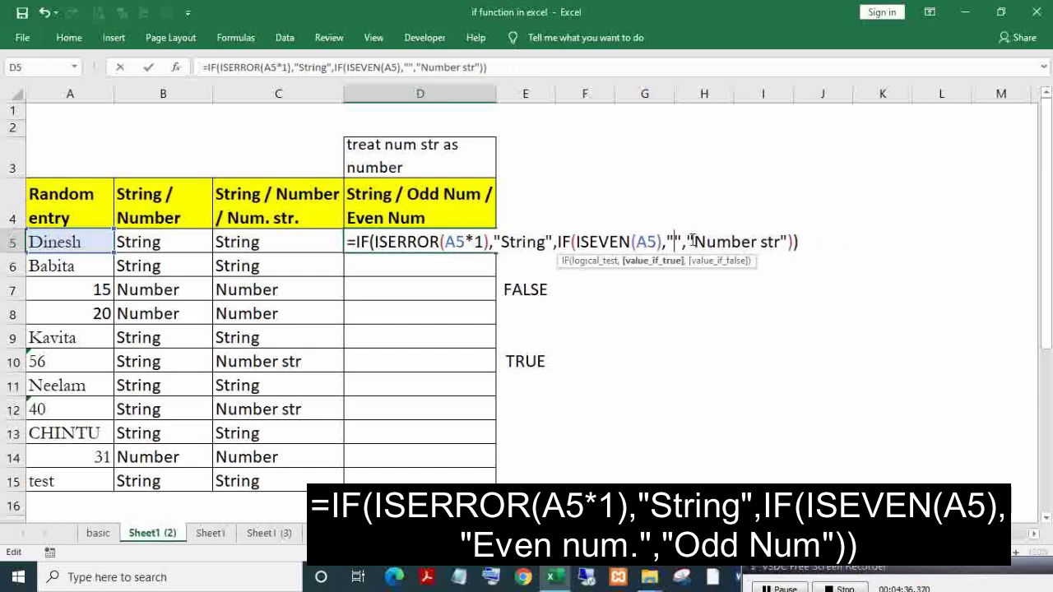
pyautogui.write('Even num.')
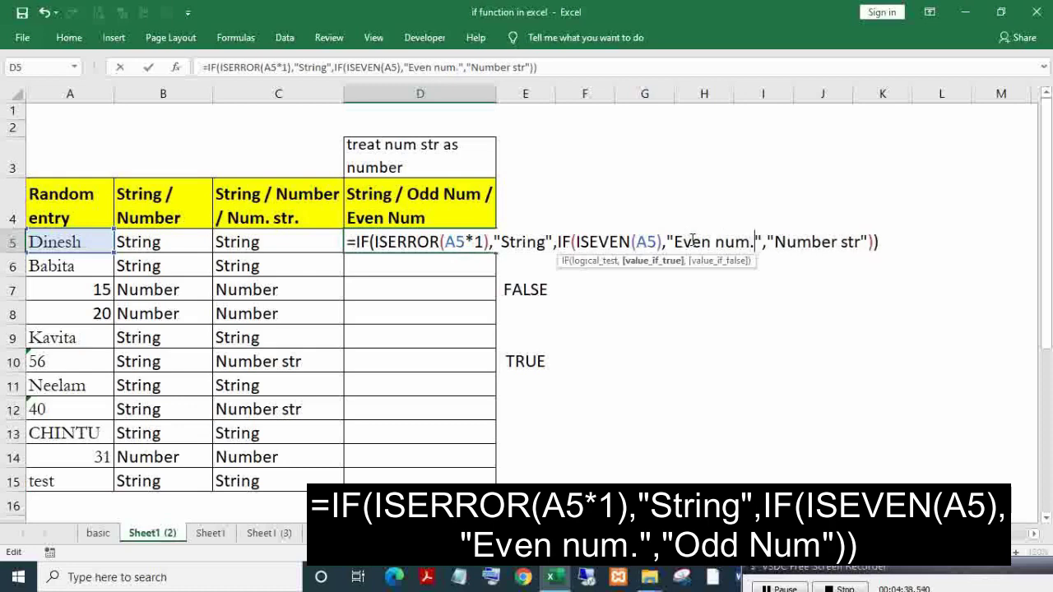
pyautogui.doubleClick(803, 242)
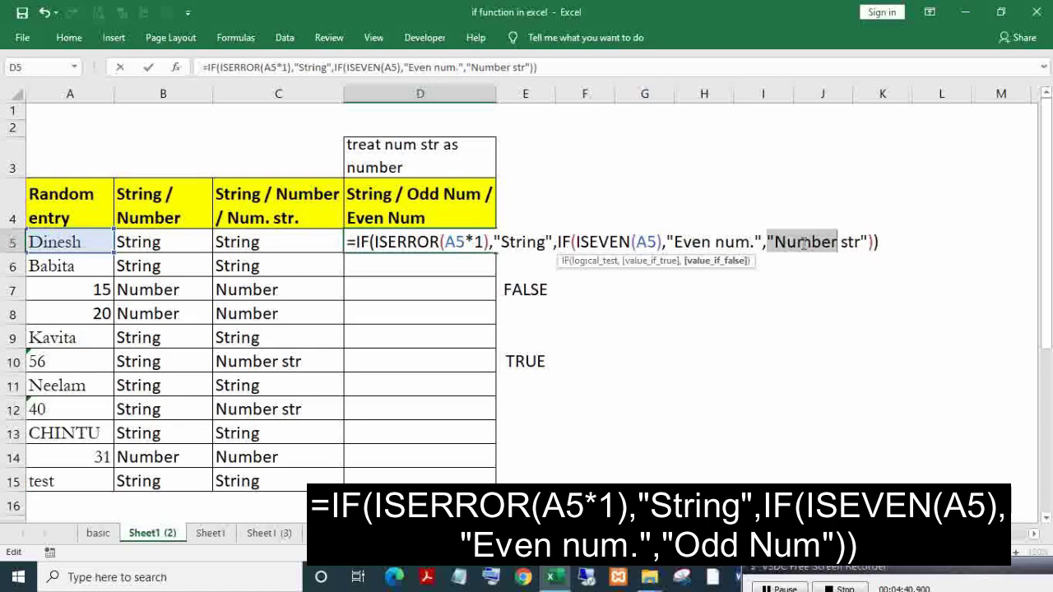
pyautogui.press('Delete')
pyautogui.press('Delete')
pyautogui.press('Delete')
pyautogui.press('Delete')
pyautogui.press('Delete')
pyautogui.write('o')
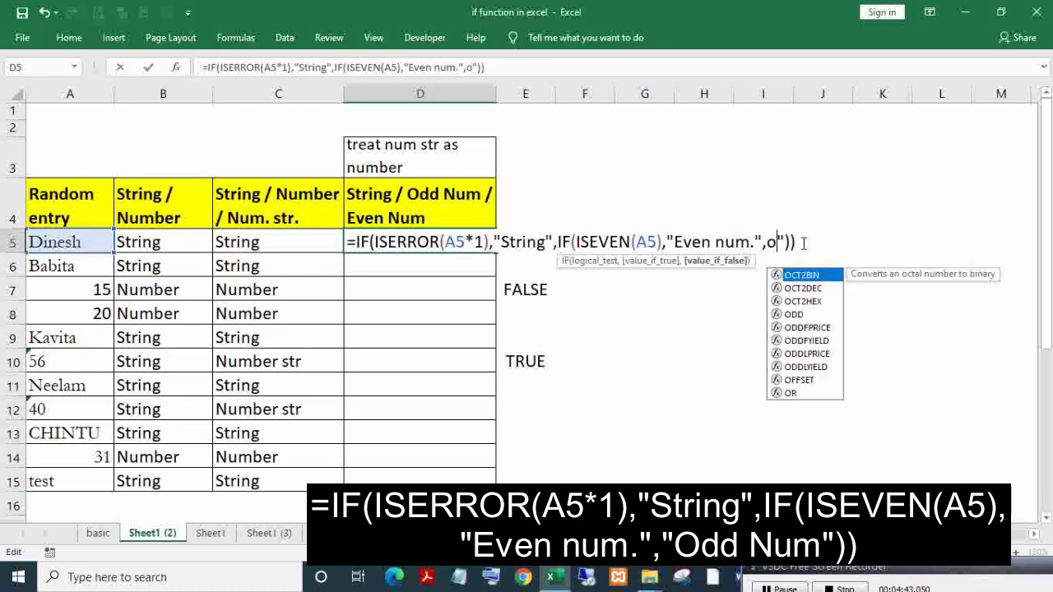
pyautogui.press('BackSpace')
pyautogui.write('Odd')
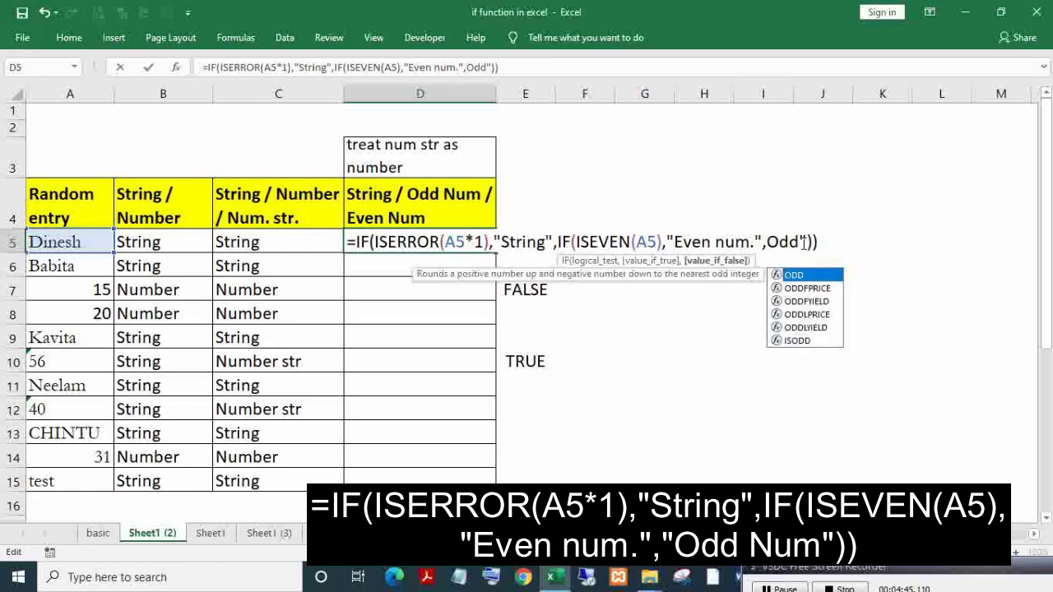
pyautogui.write(' Num')
pyautogui.press('Return')
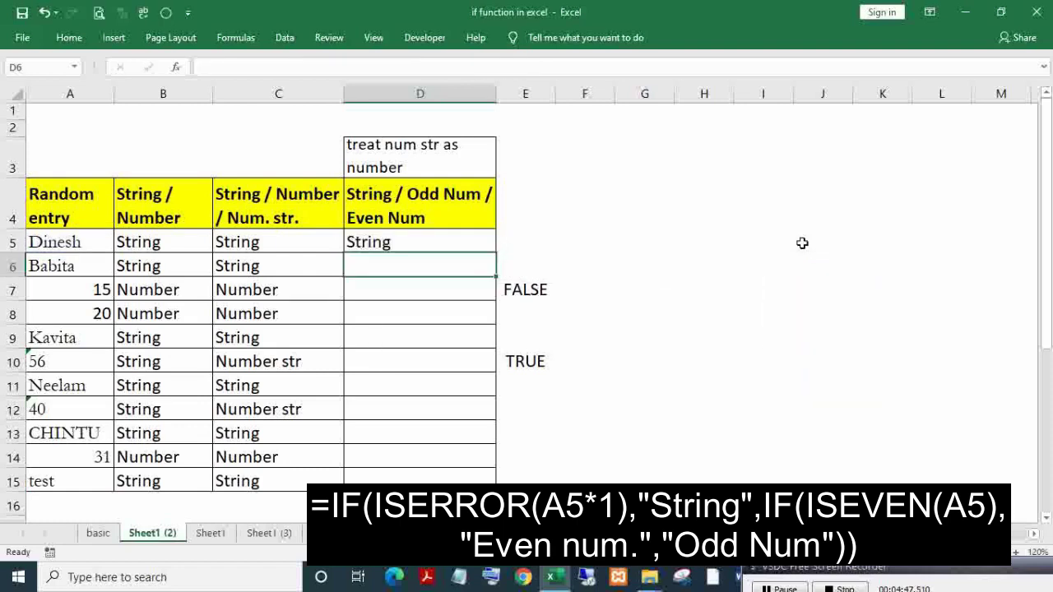
pyautogui.press('Up')
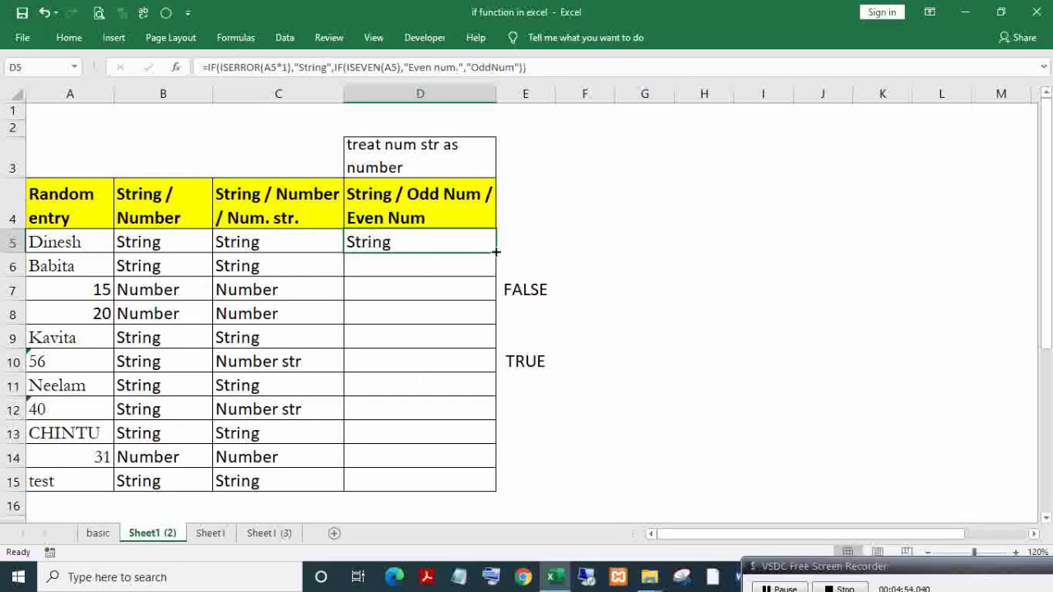
# Fill D5's formula down column D and check the results in D7 and D8
pyautogui.doubleClick(496, 251)
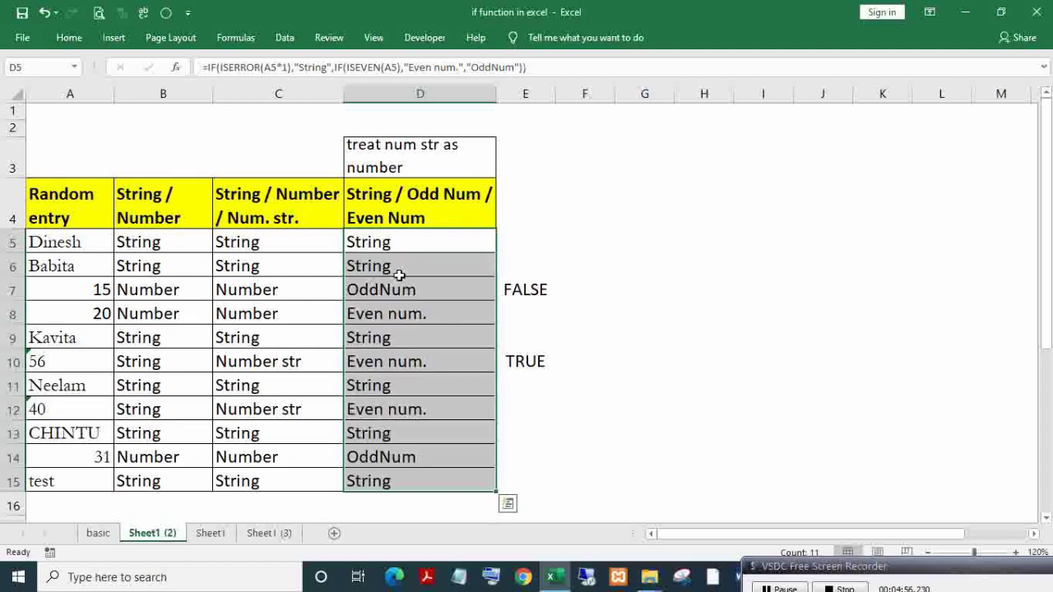
pyautogui.click(392, 242)
pyautogui.click(395, 290)
pyautogui.click(395, 319)
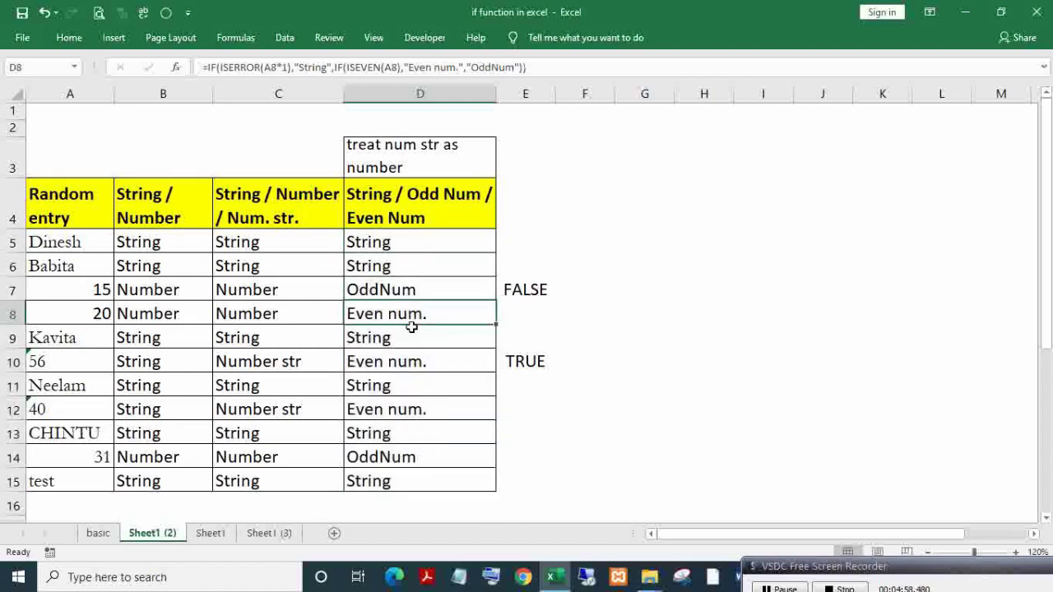
# Fix the Odd Num label in D5, refill it down to D15, and select E7:E10
pyautogui.doubleClick(370, 243)
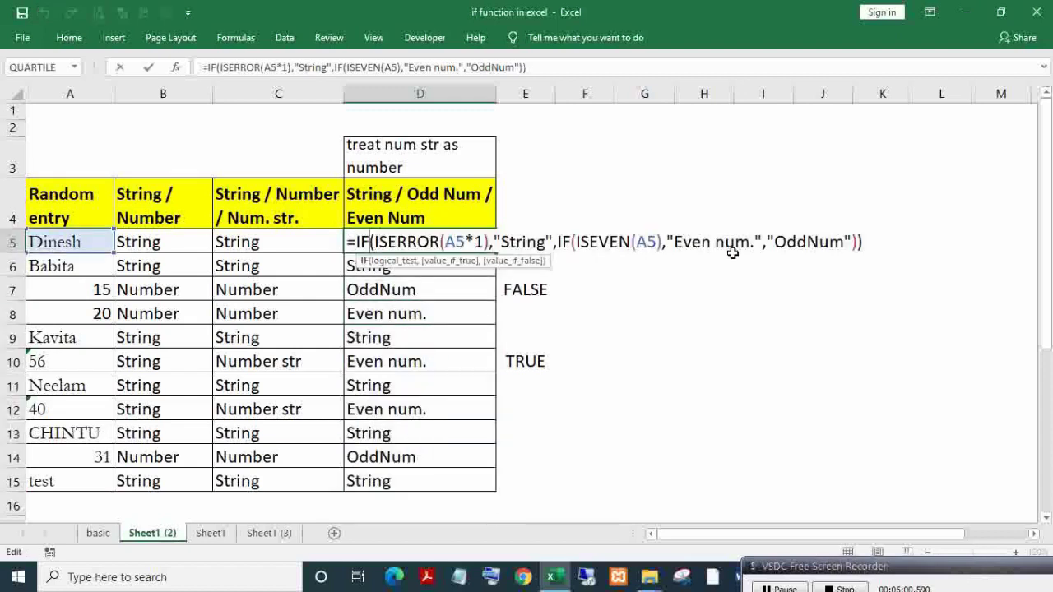
pyautogui.click(811, 242)
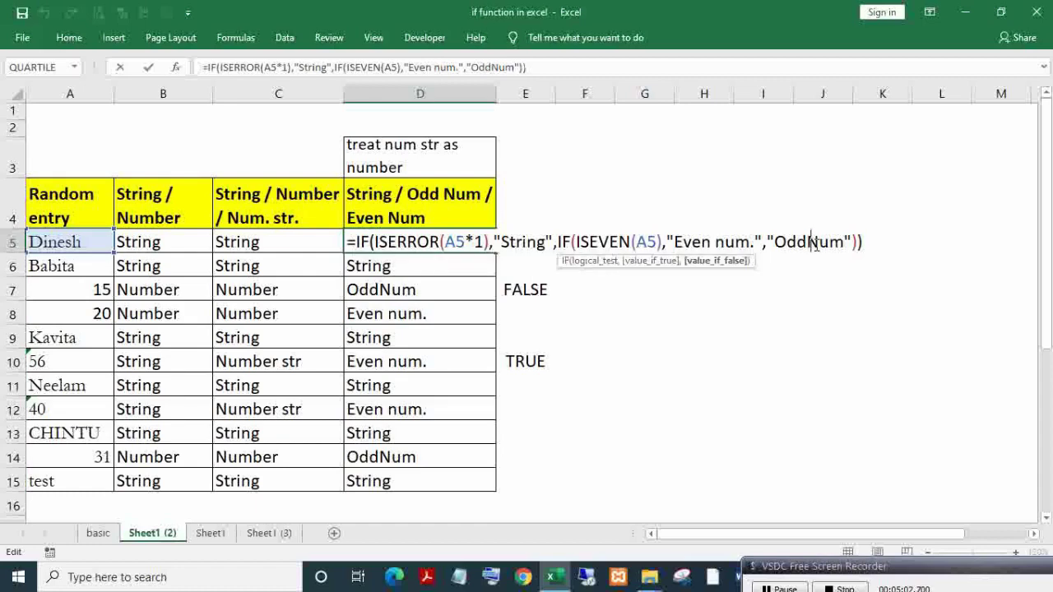
pyautogui.press('Return')
pyautogui.click(476, 242)
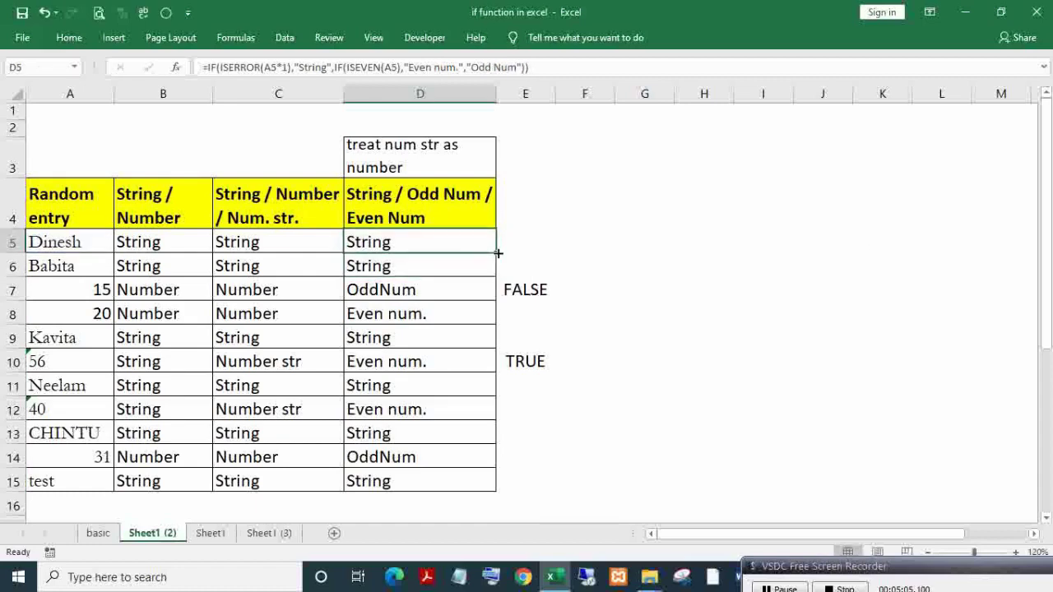
pyautogui.doubleClick(497, 254)
pyautogui.moveTo(526, 290); pyautogui.dragTo(526, 362)
# Clear the FALSE/TRUE test values in E7:E10 and review D7's IF formula
pyautogui.press('Delete')
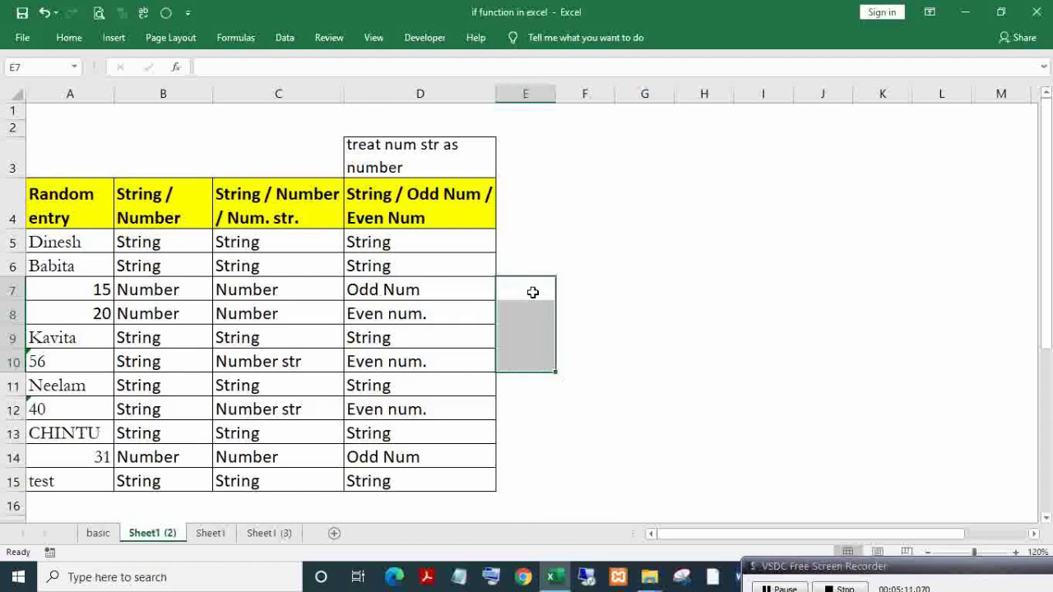
pyautogui.press('Left')
pyautogui.press('F2')
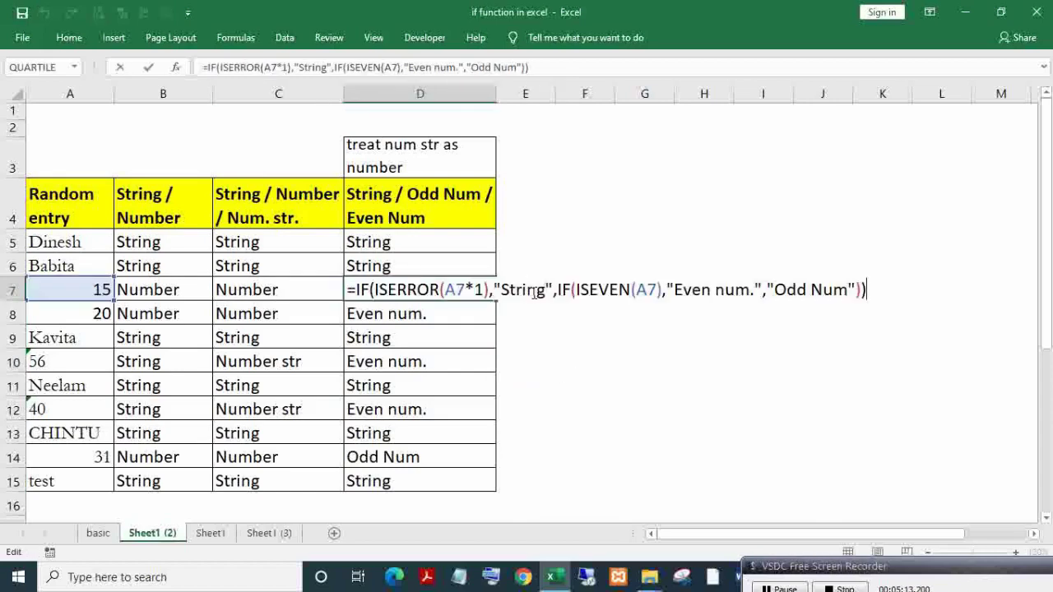
pyautogui.press('Left')
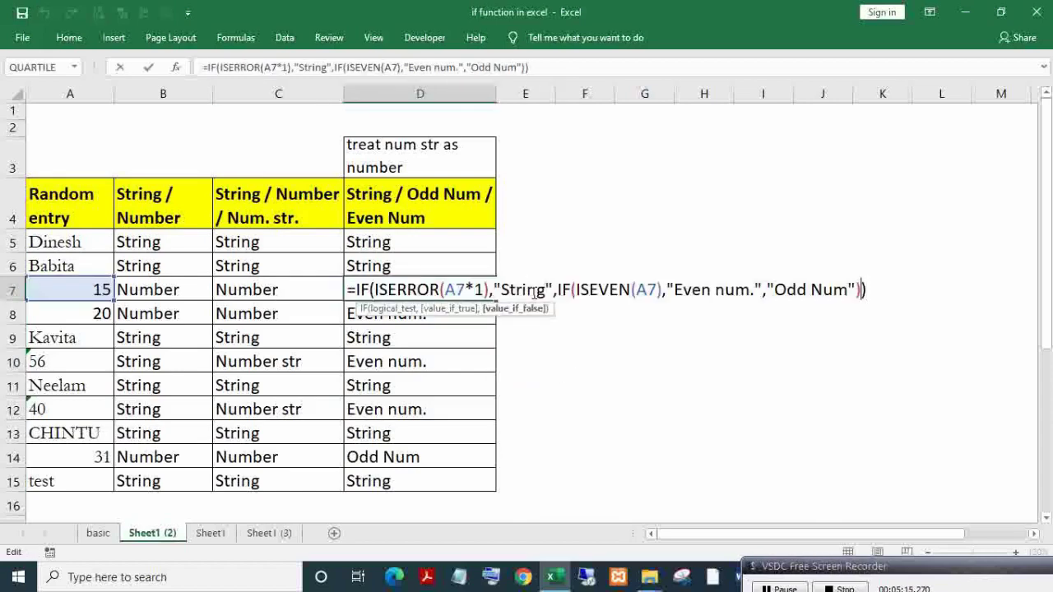
pyautogui.press('Escape')
# Enter the even-number test =MOD(A7,2)=0 in F7
pyautogui.press('Right')
pyautogui.press('Right')
pyautogui.write('=')
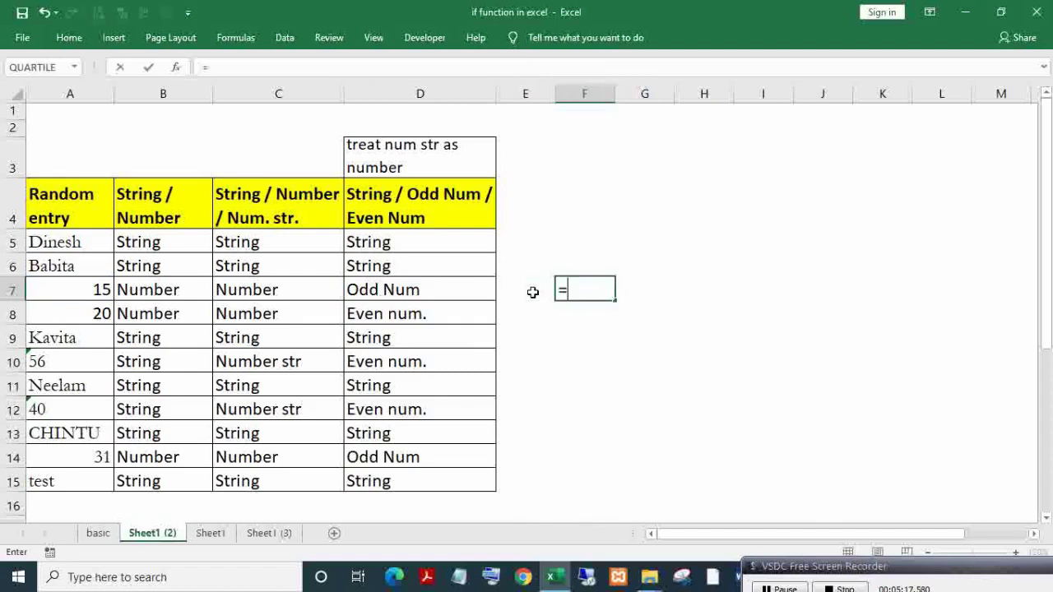
pyautogui.press('Left')
pyautogui.press('Left')
pyautogui.press('Left')
pyautogui.press('Left')
pyautogui.press('Left')
pyautogui.press('Escape')
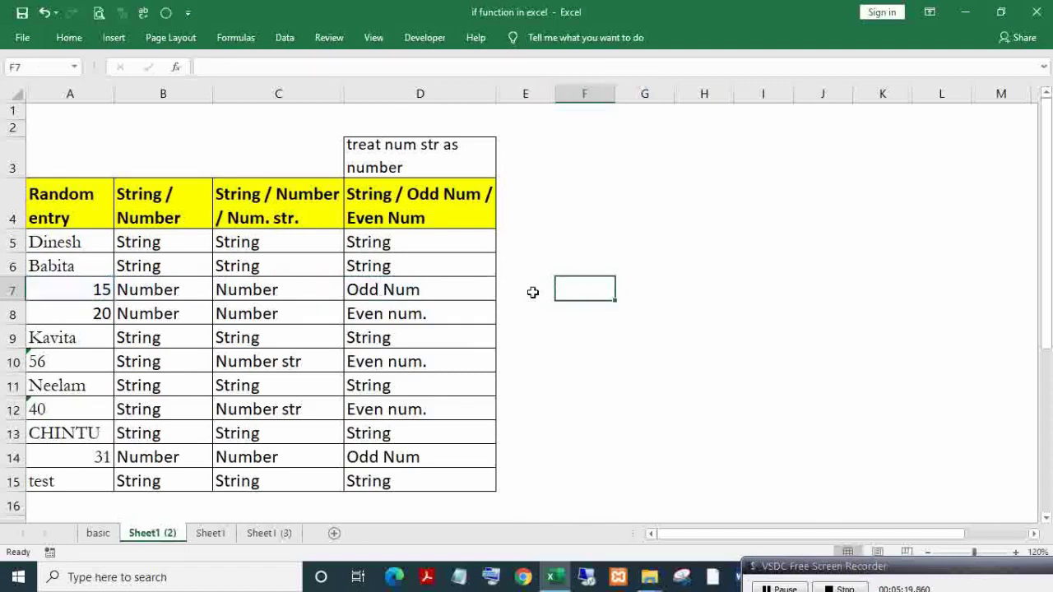
pyautogui.write('=')
pyautogui.write('=mod')
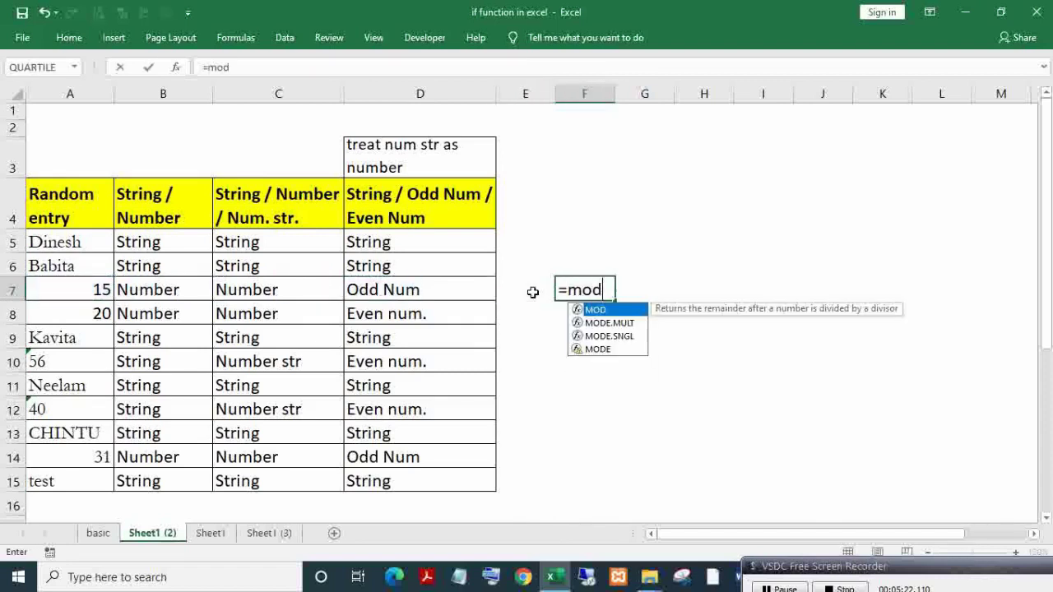
pyautogui.press('Tab')
pyautogui.press('Left')
pyautogui.press('Left')
pyautogui.press('Left')
pyautogui.press('Left')
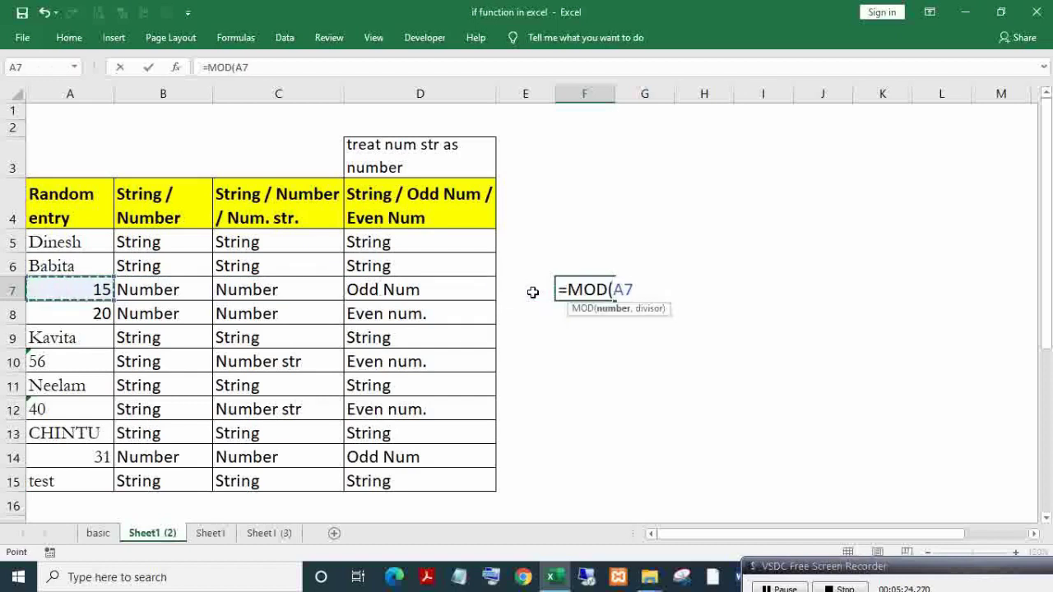
pyautogui.write(',2')
pyautogui.hotkey('ctrl', 'Return')
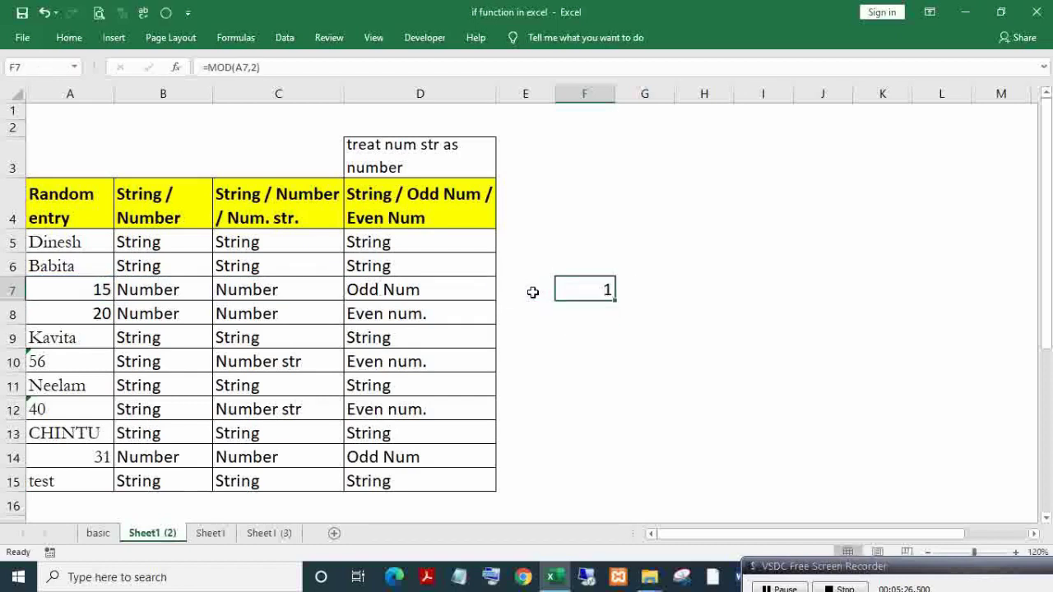
pyautogui.press('F2')
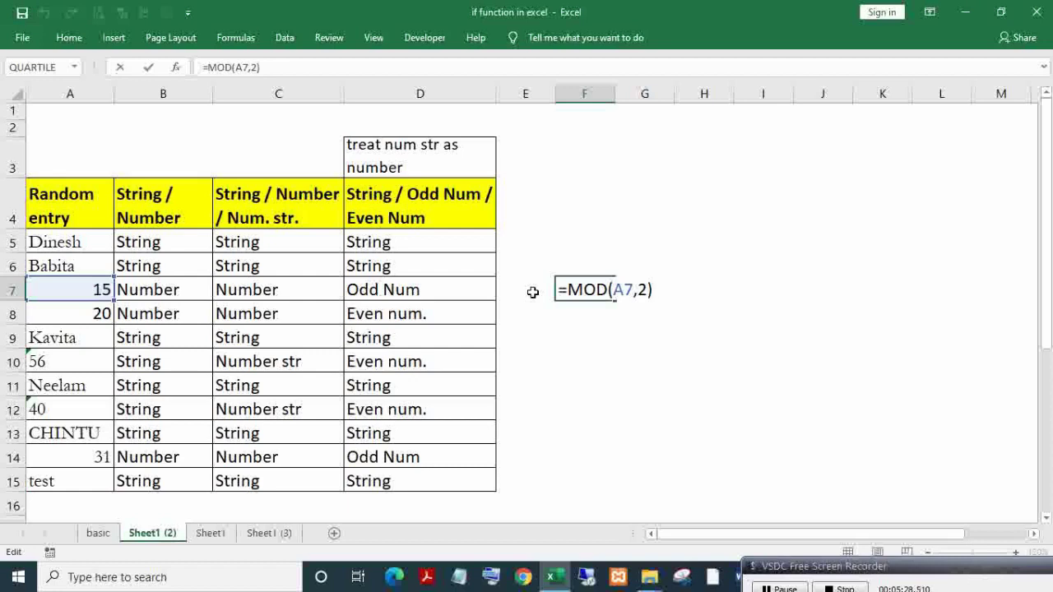
pyautogui.write('=')
pyautogui.write('0')
pyautogui.hotkey('ctrl', 'Return')
# Copy the F7 test down into F8 and compare both formulas, FALSE for 15, TRUE for 20
pyautogui.hotkey('shift', 'Down')
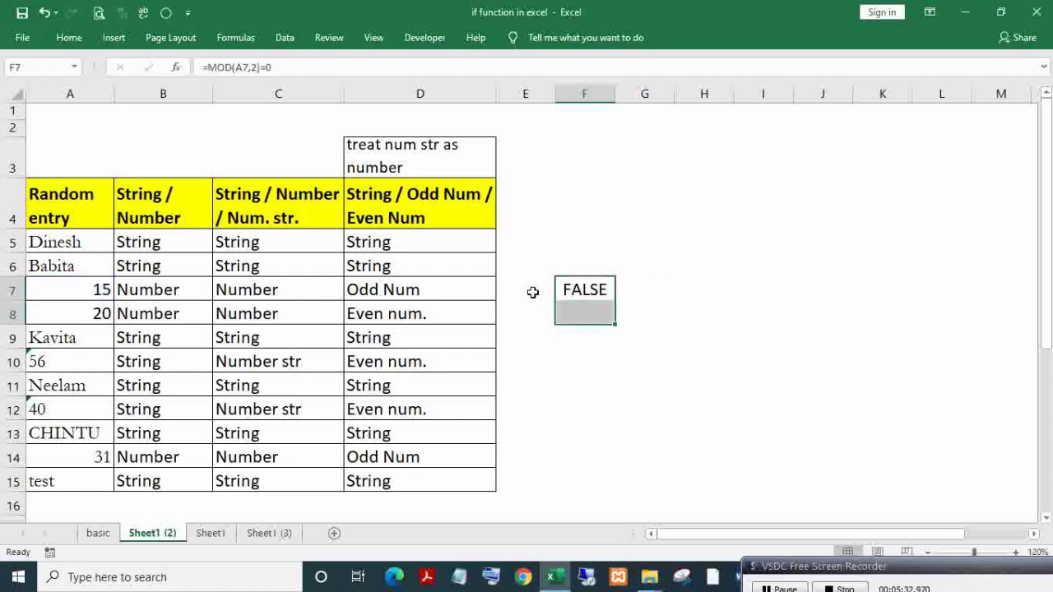
pyautogui.hotkey('ctrl', 'd')
pyautogui.press('Down')
pyautogui.press('Up')
pyautogui.press('Down')
pyautogui.press('F2')
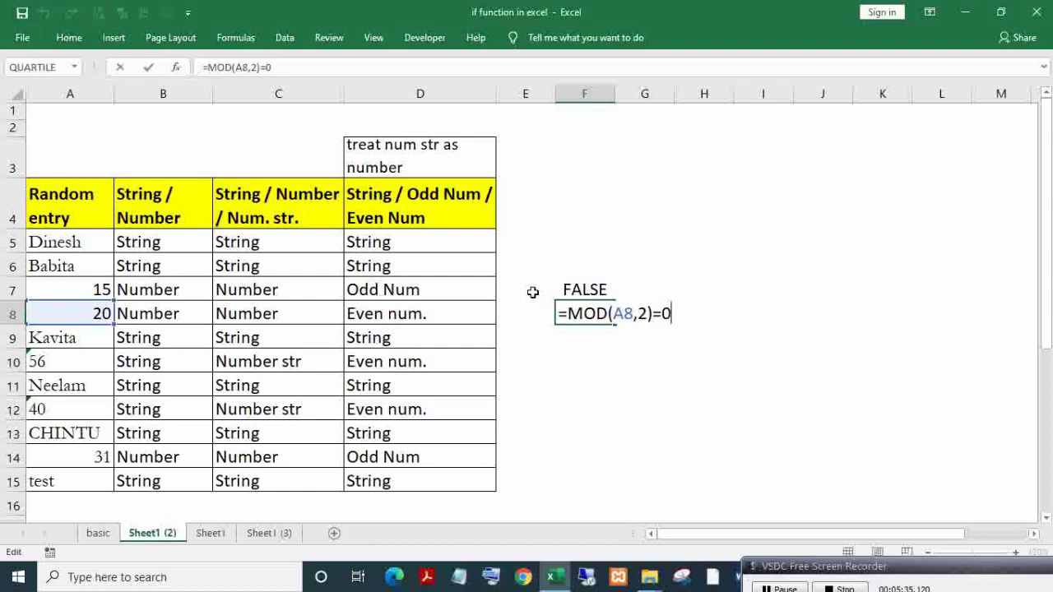
pyautogui.press('Escape')
pyautogui.press('Up')
pyautogui.press('F2')
pyautogui.press('Escape')
pyautogui.press('Down')
pyautogui.press('Up')
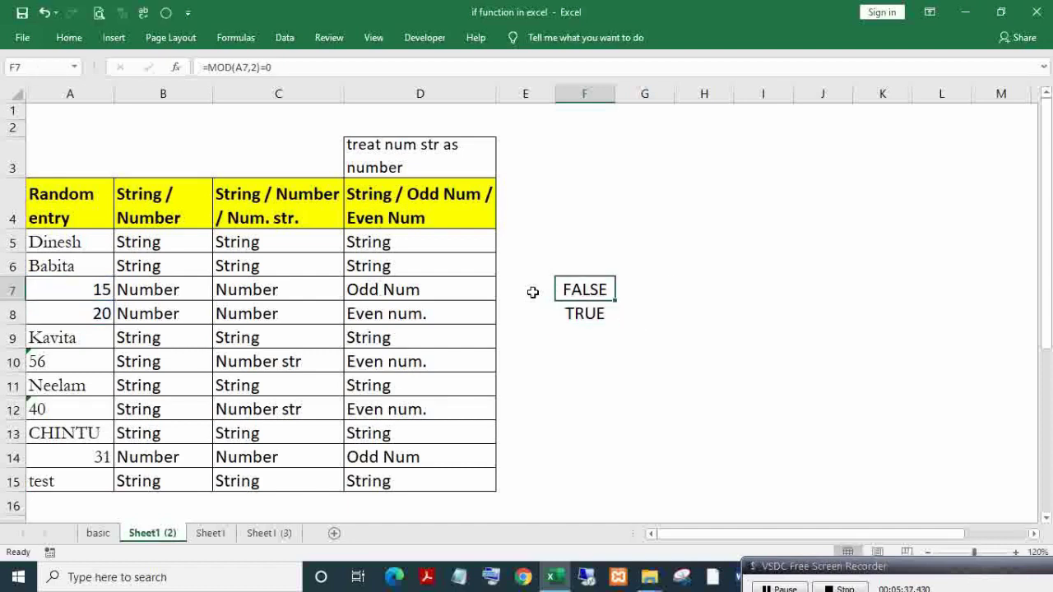
pyautogui.hotkey('shift', 'Down')
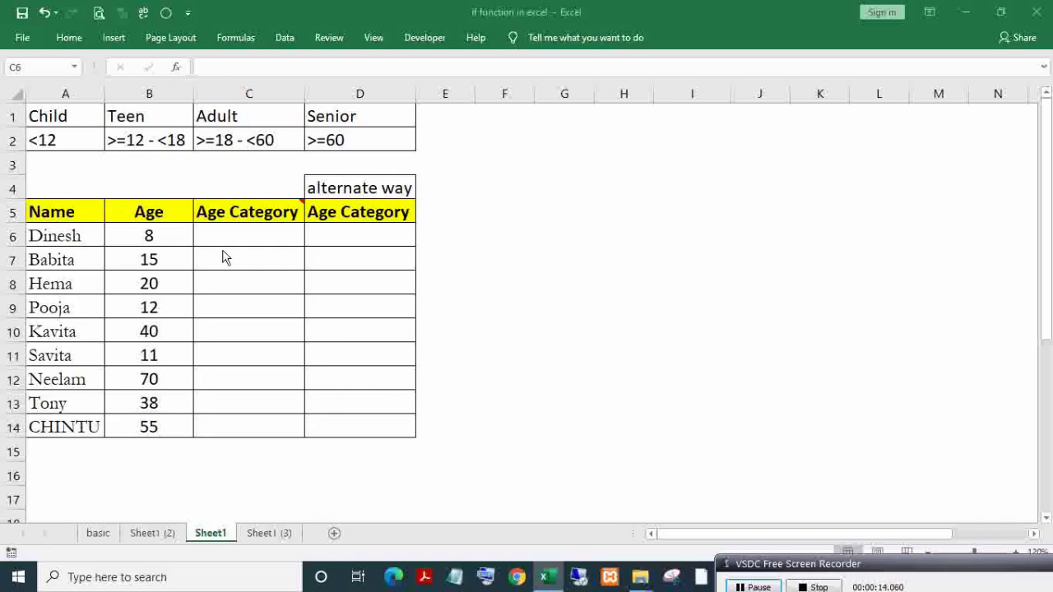
# On Sheet1, review the Child <12, Teen, Adult and Senior >=60 age ranges
pyautogui.click(221, 234)
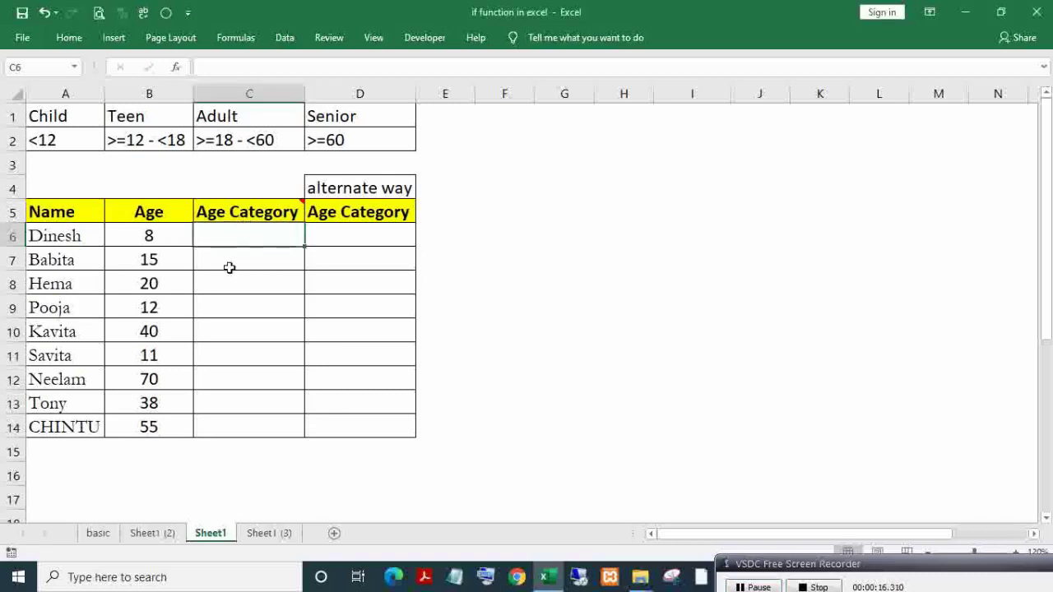
pyautogui.click(56, 140)
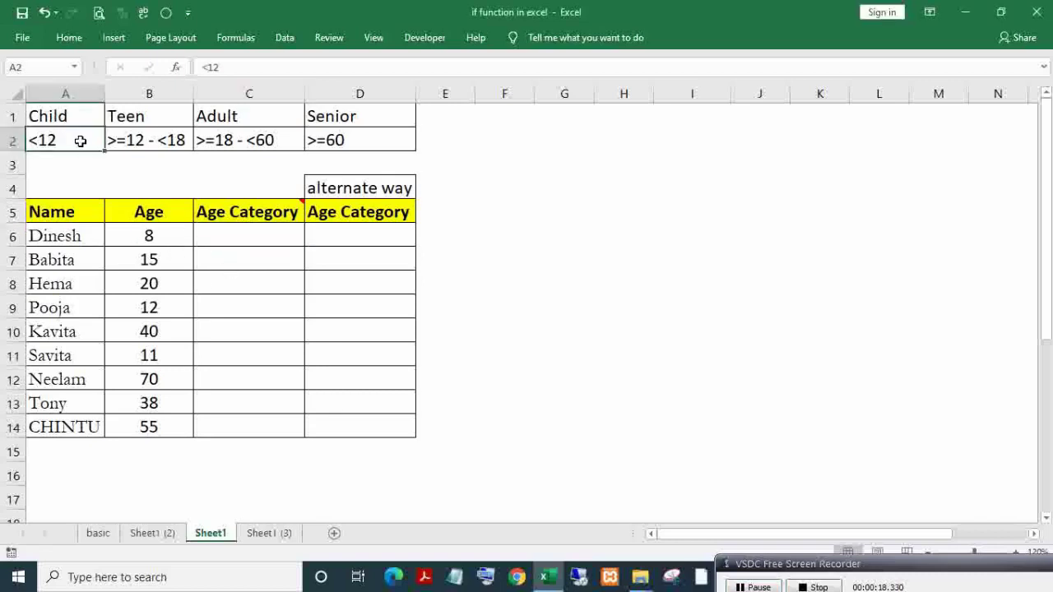
pyautogui.click(127, 138)
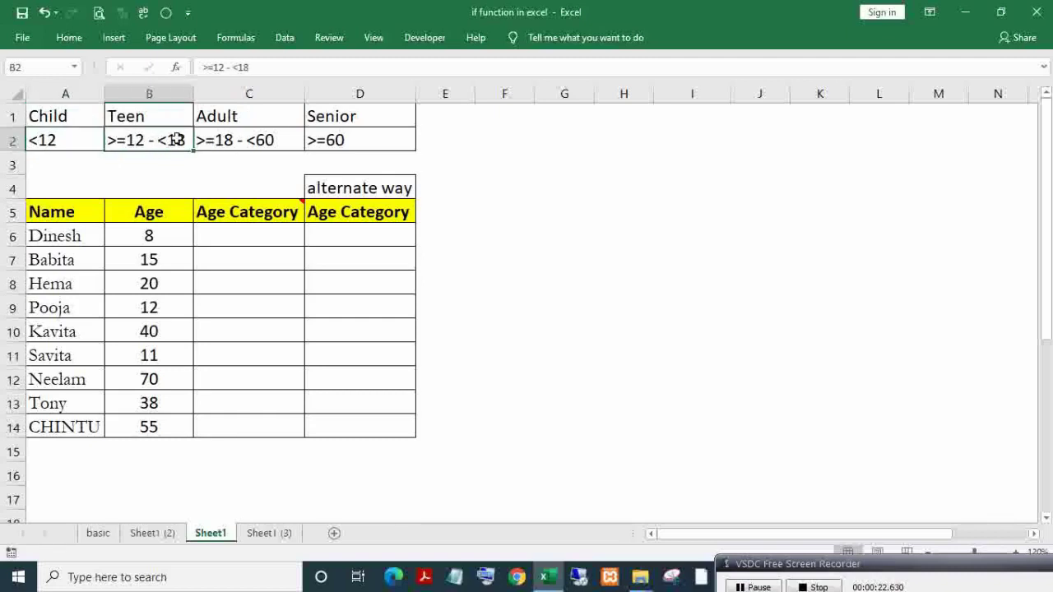
pyautogui.click(228, 139)
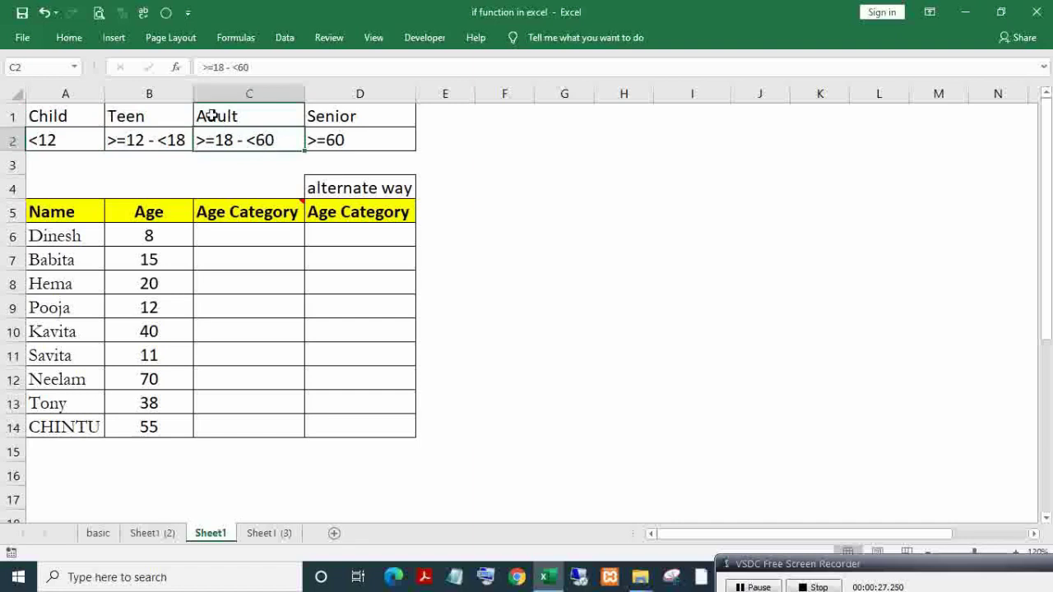
pyautogui.click(210, 116)
pyautogui.click(337, 142)
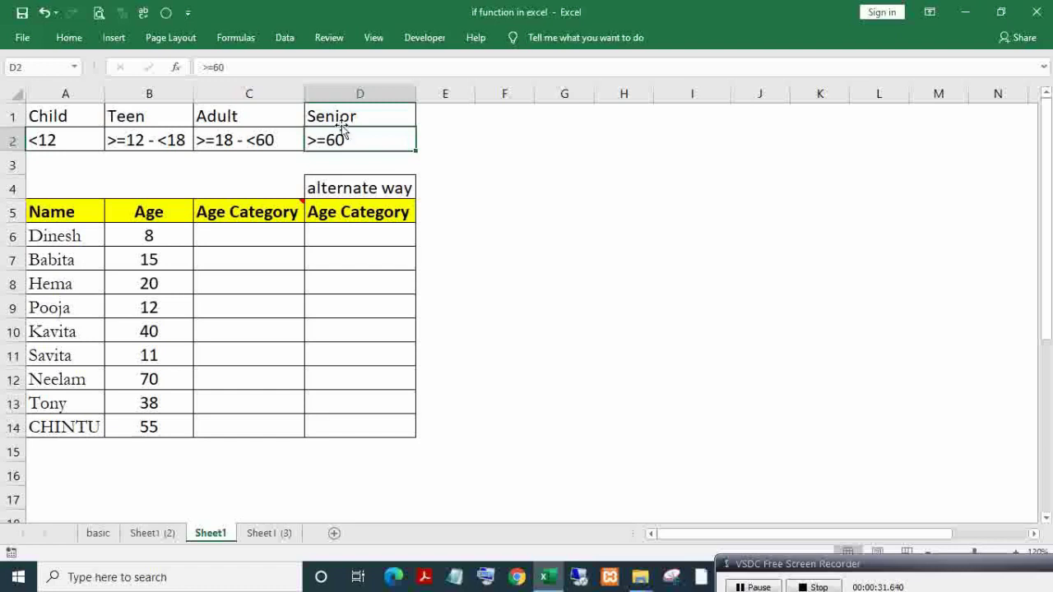
pyautogui.click(341, 111)
pyautogui.click(246, 233)
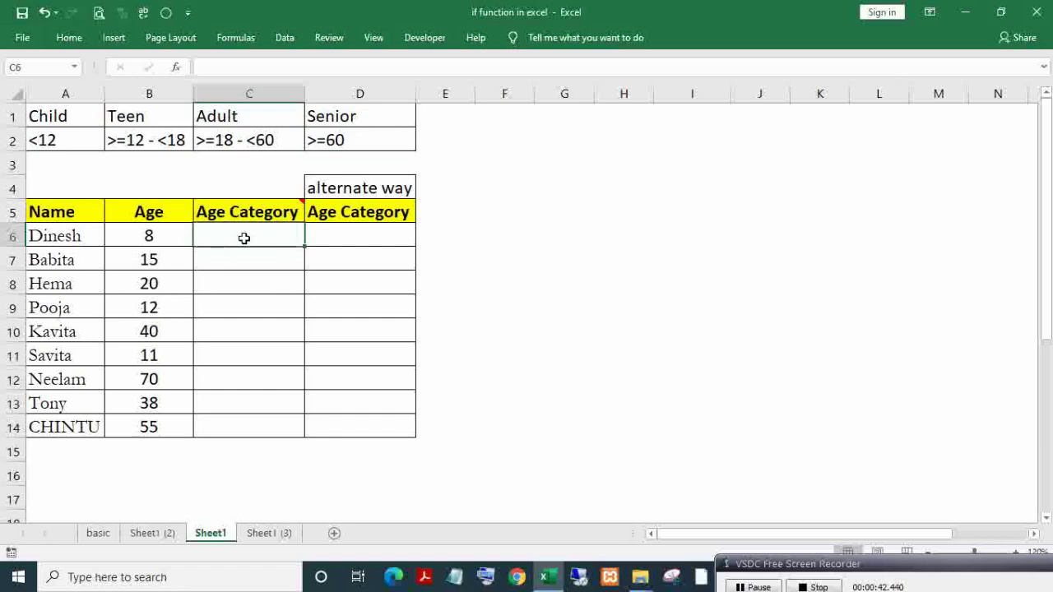
# Begin an =IF( formula in Age Category cell C6 for the age 8
pyautogui.click(53, 140)
pyautogui.click(245, 236)
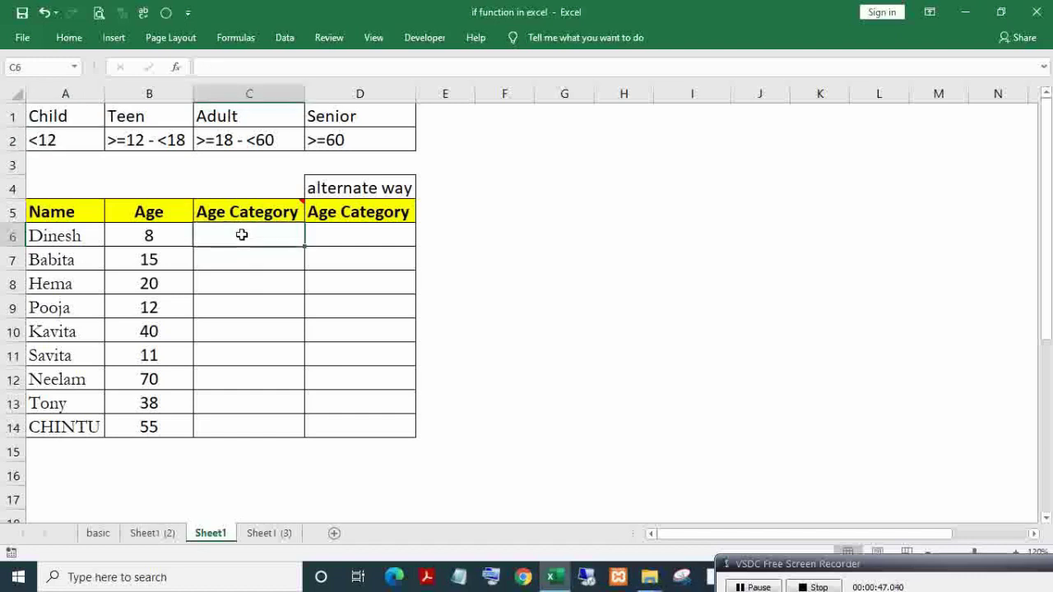
pyautogui.write('=')
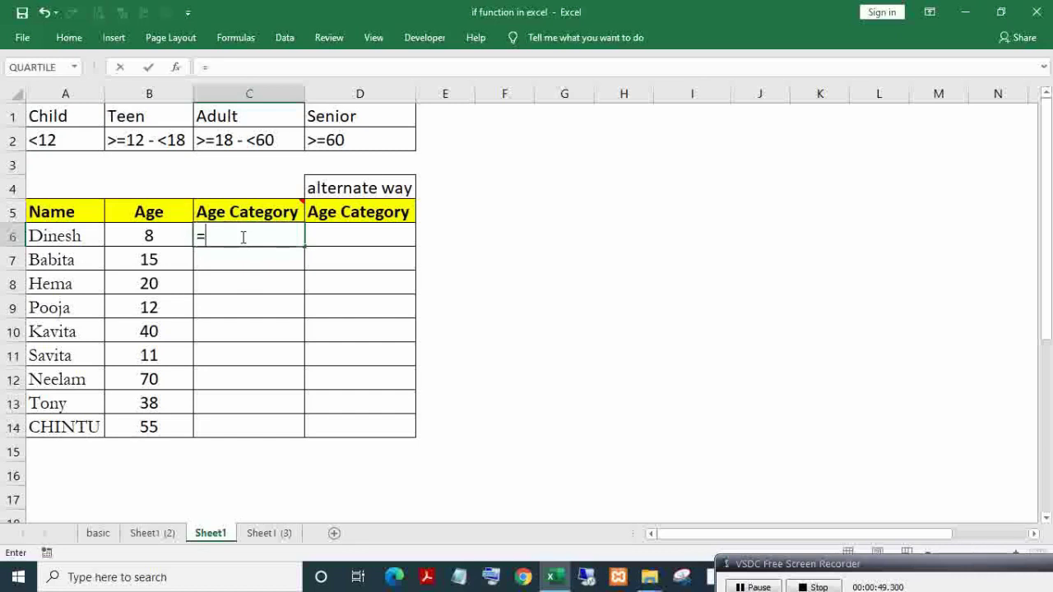
pyautogui.write('if')
pyautogui.press('Tab')
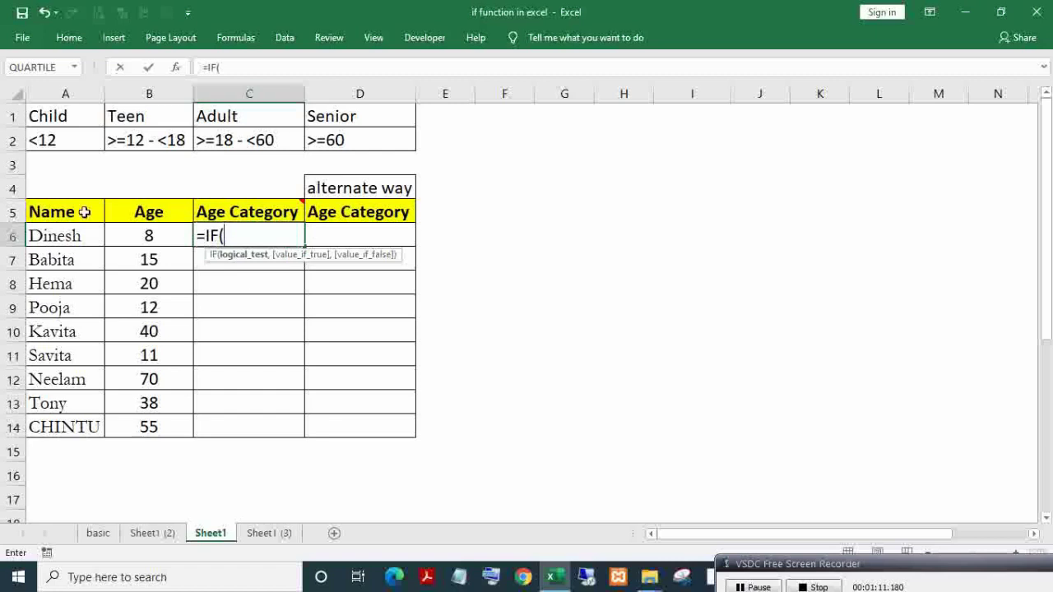
# Start C6's formula as =IF(B6<12,"Child", and begin a nested IF
pyautogui.click(155, 233)
pyautogui.write('<')
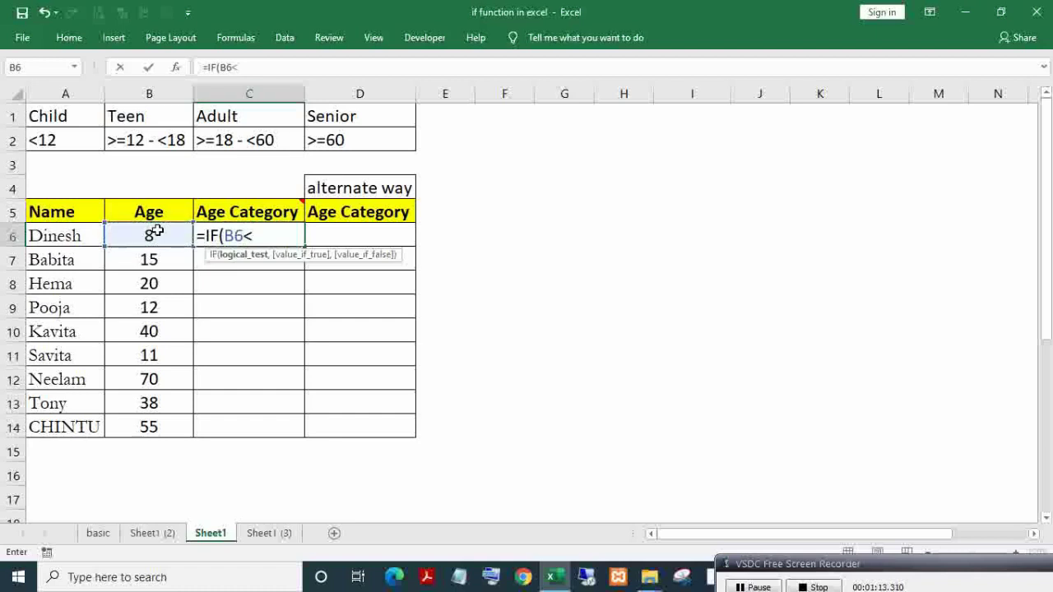
pyautogui.write('12')
pyautogui.write(',"')
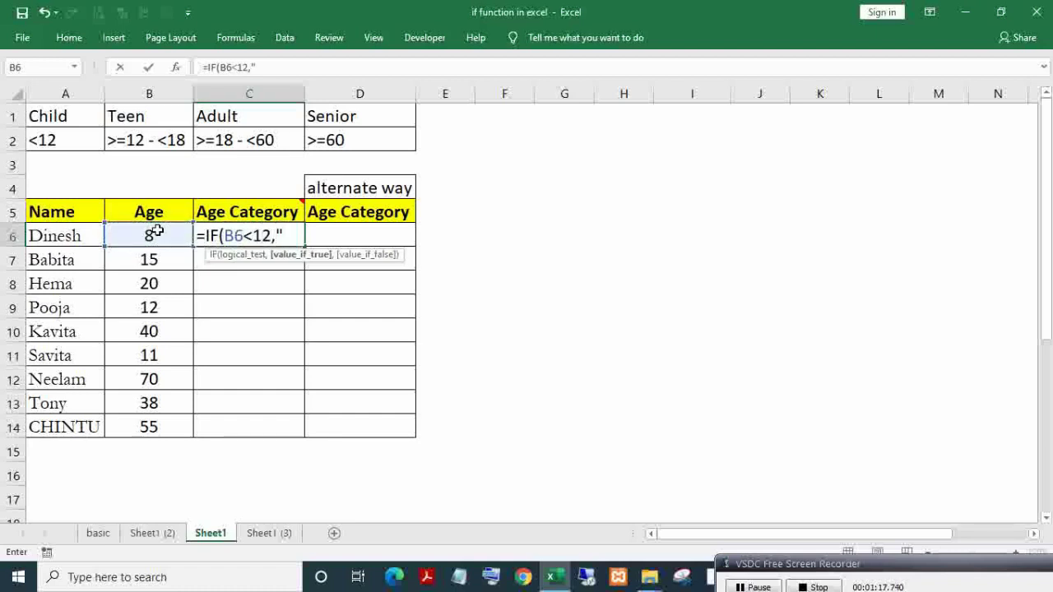
pyautogui.write('Child"')
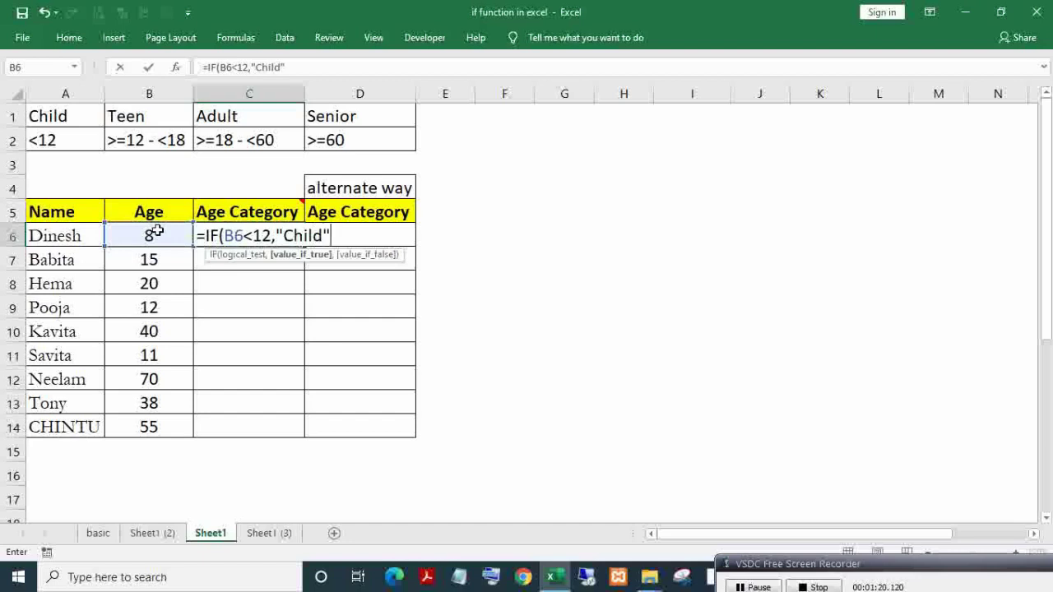
pyautogui.write(',')
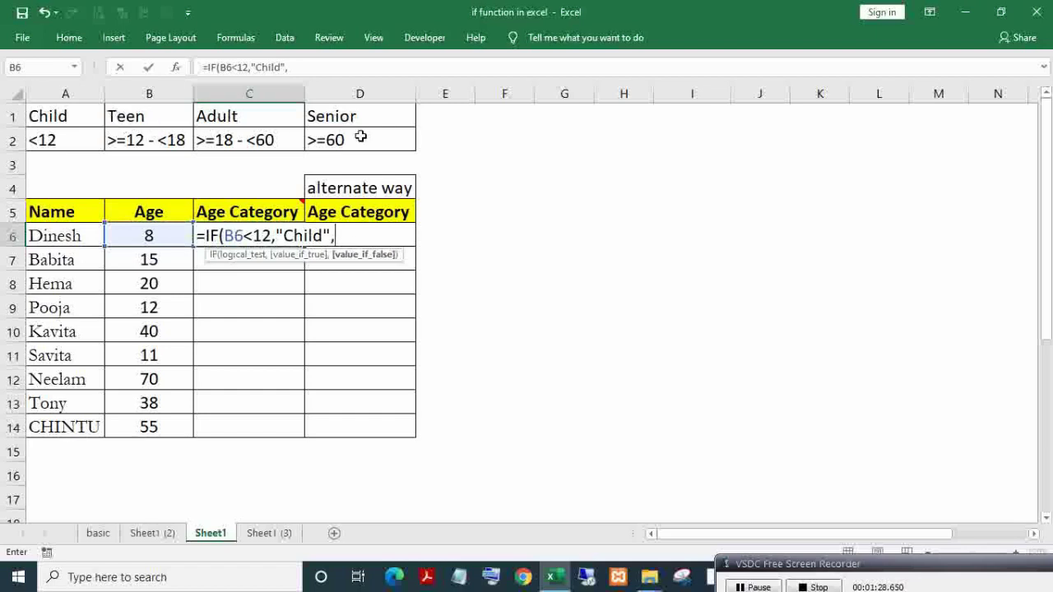
pyautogui.write('if')
pyautogui.press('Tab')
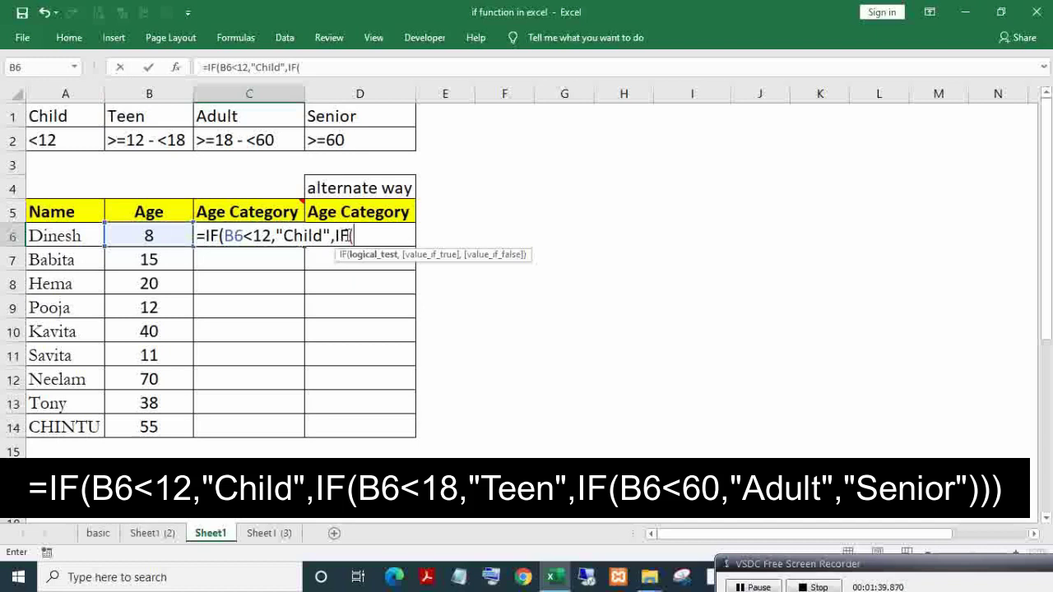
# Add the second test B6<18 returning "Teen" to the C6 formula
pyautogui.click(224, 235)
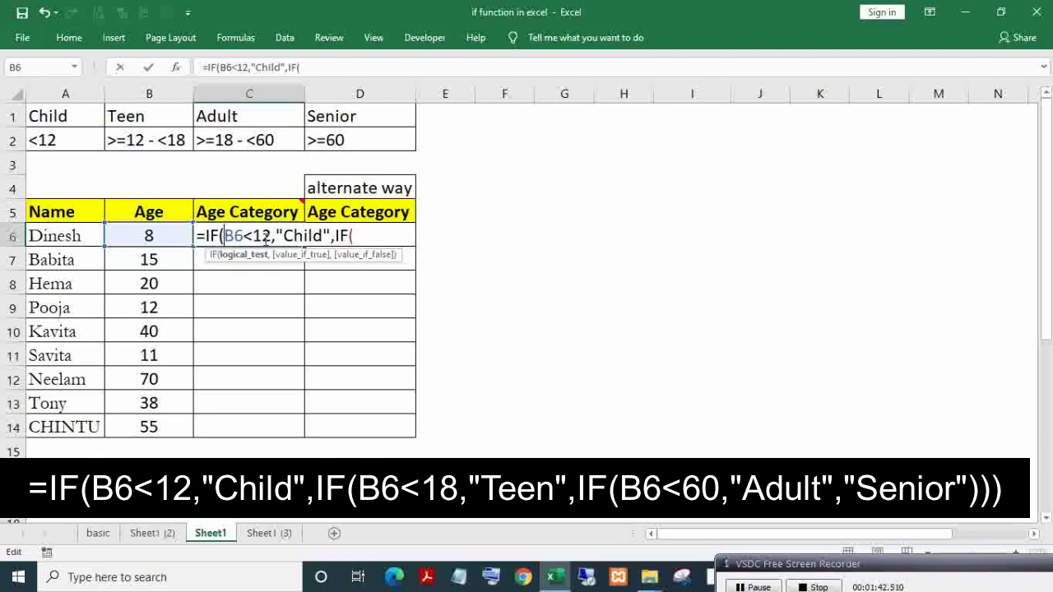
pyautogui.click(367, 236)
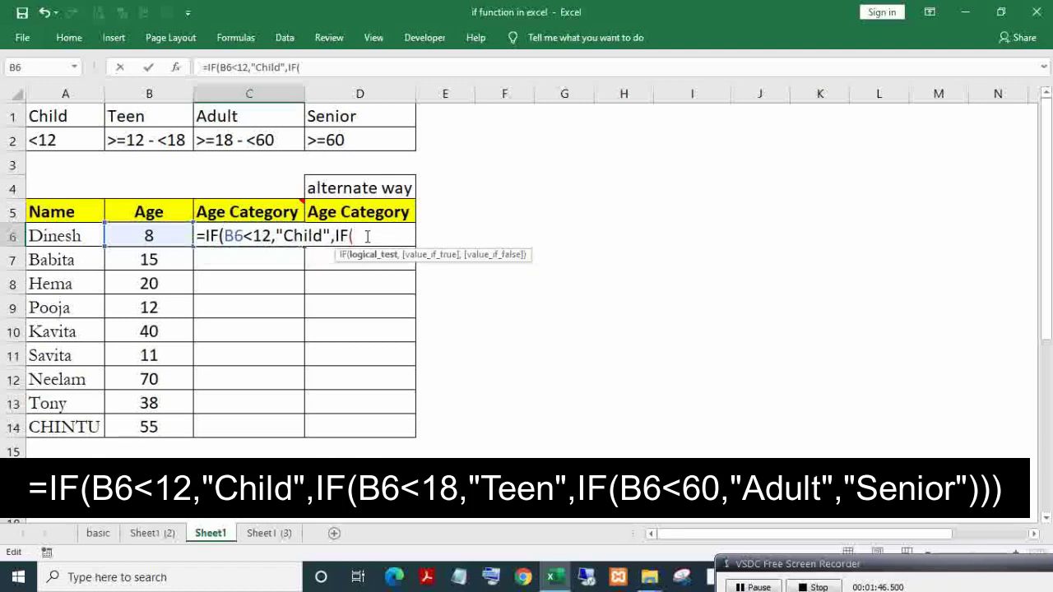
pyautogui.click(159, 235)
pyautogui.write('<')
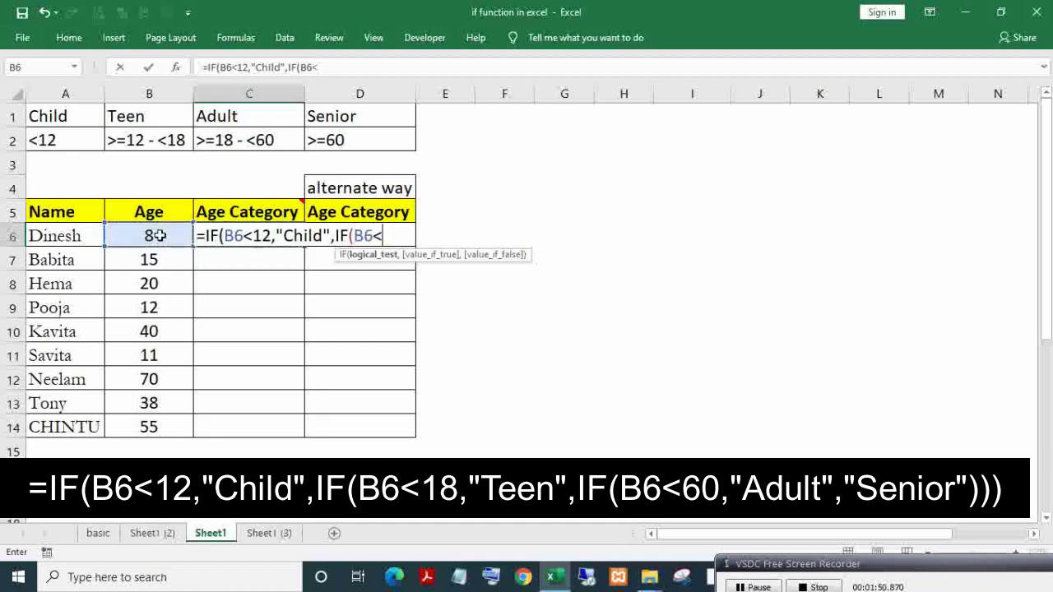
pyautogui.write('18')
pyautogui.write(',"')
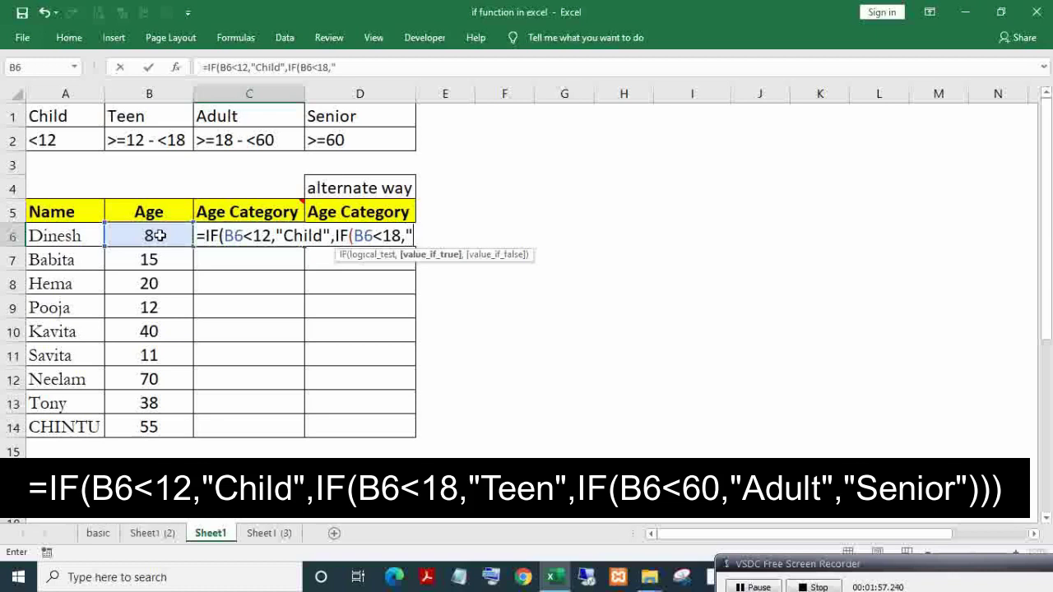
pyautogui.write('Teen')
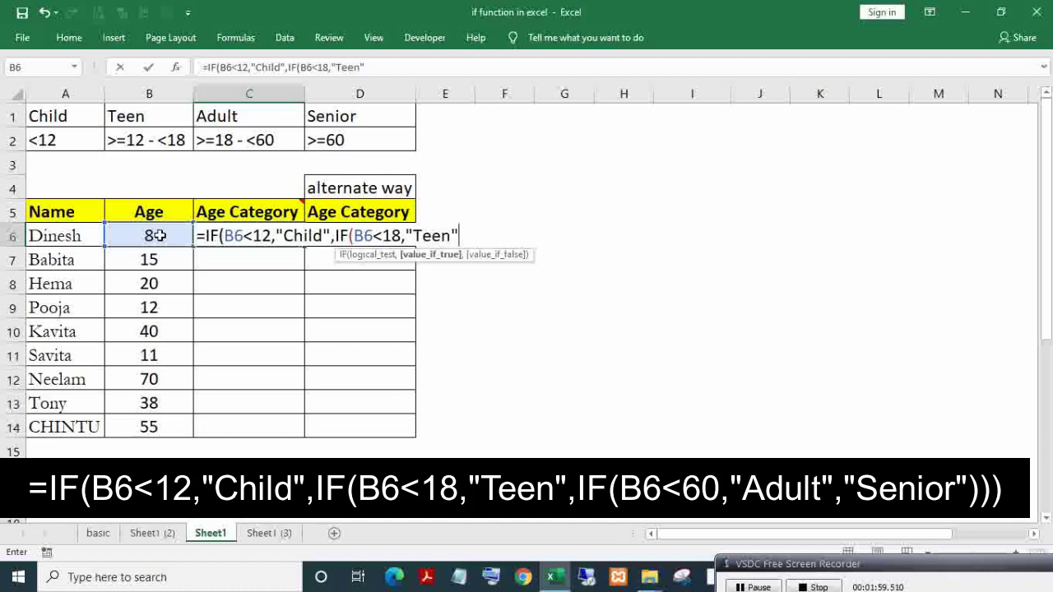
pyautogui.write(',')
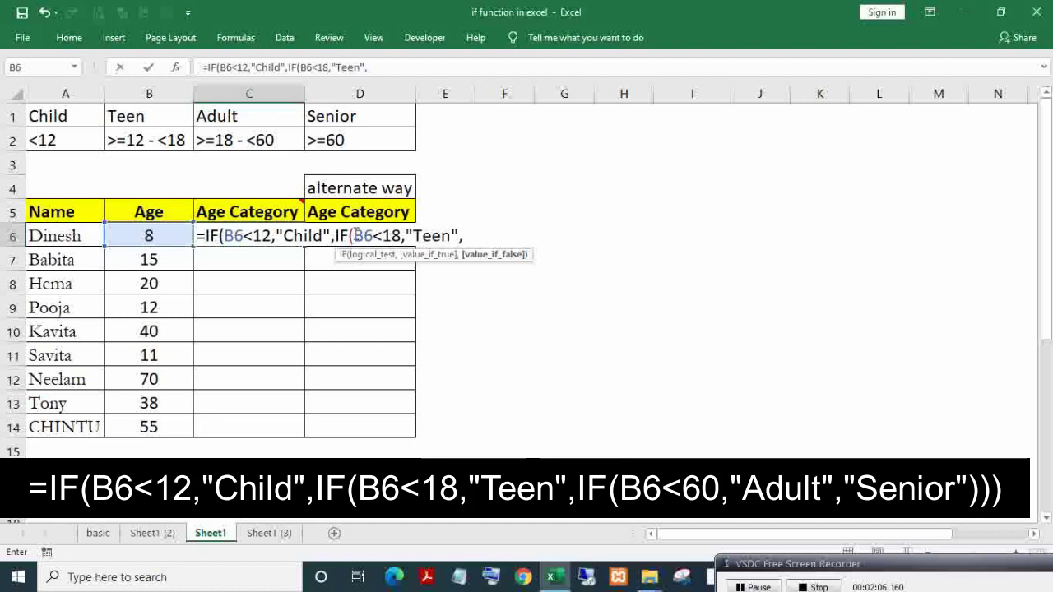
# Nest a third empty if() after the Teen branch and close the brackets
pyautogui.moveTo(355, 236); pyautogui.dragTo(373, 235)
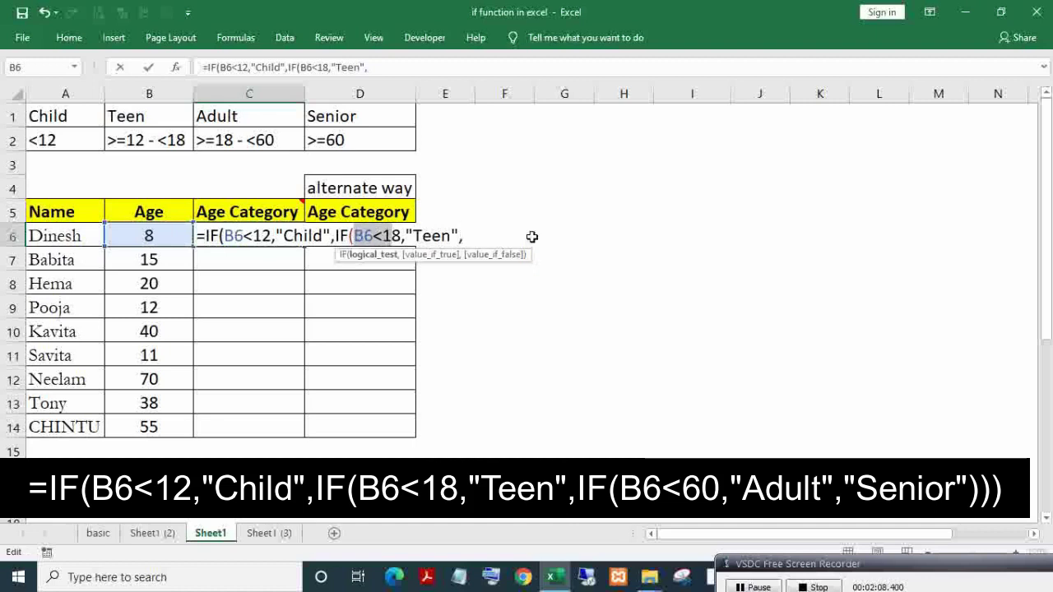
pyautogui.click(468, 236)
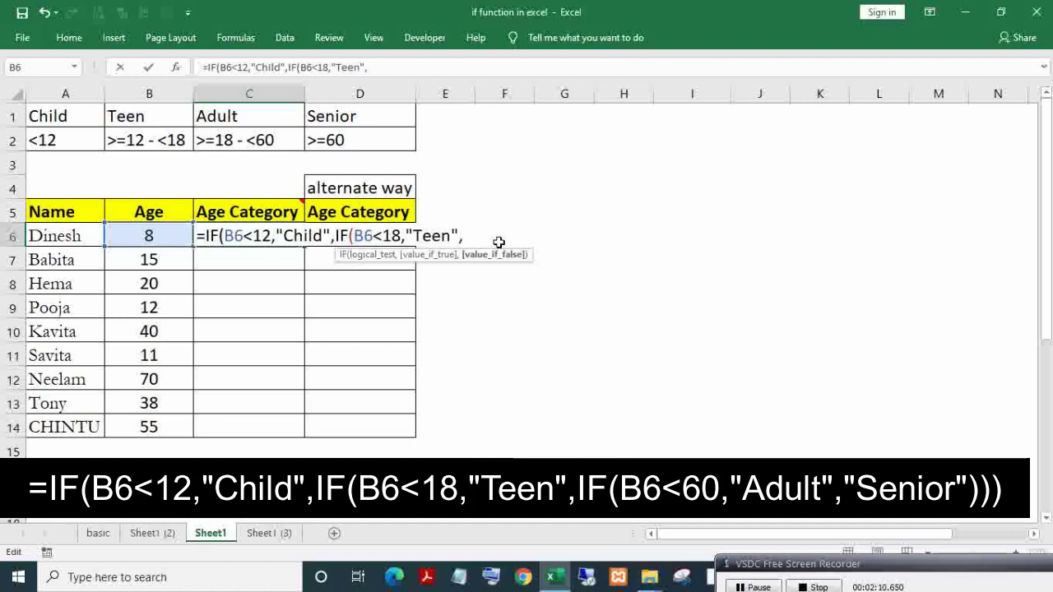
pyautogui.write('I')
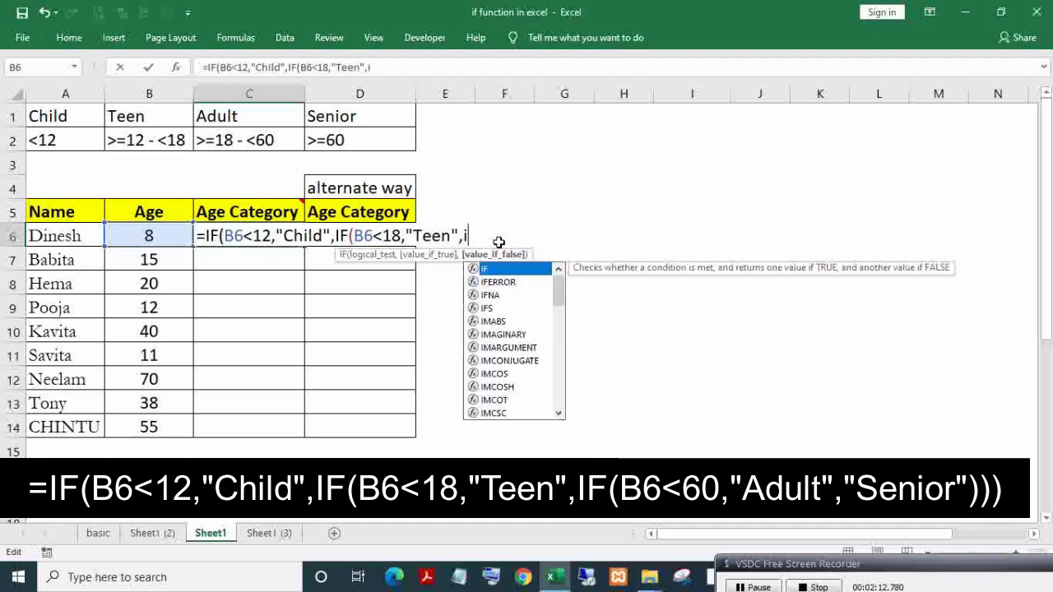
pyautogui.write('F(')
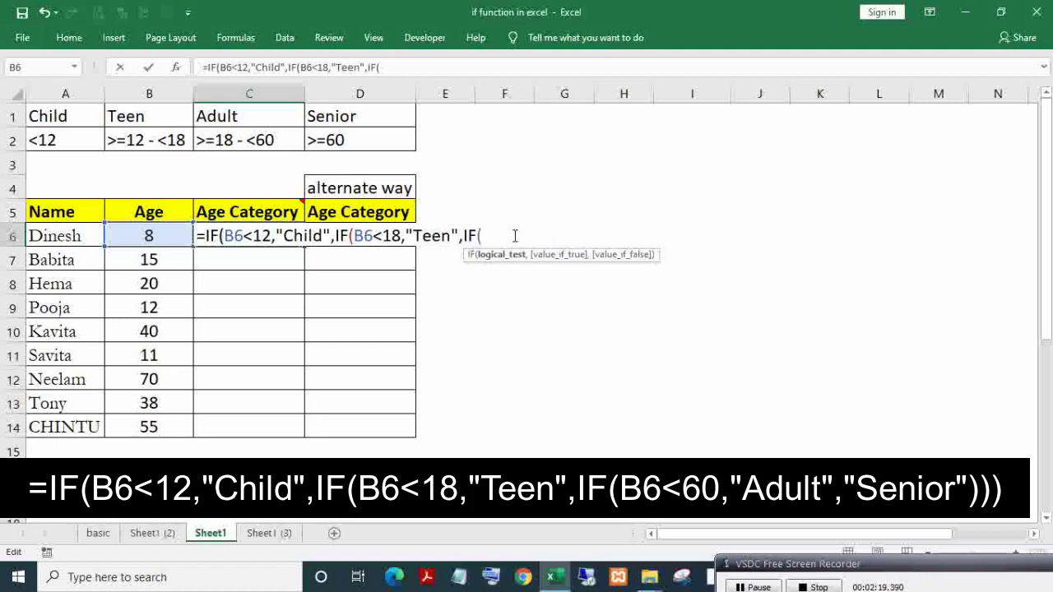
pyautogui.press('BackSpace')
pyautogui.press('BackSpace')
pyautogui.press('BackSpace')
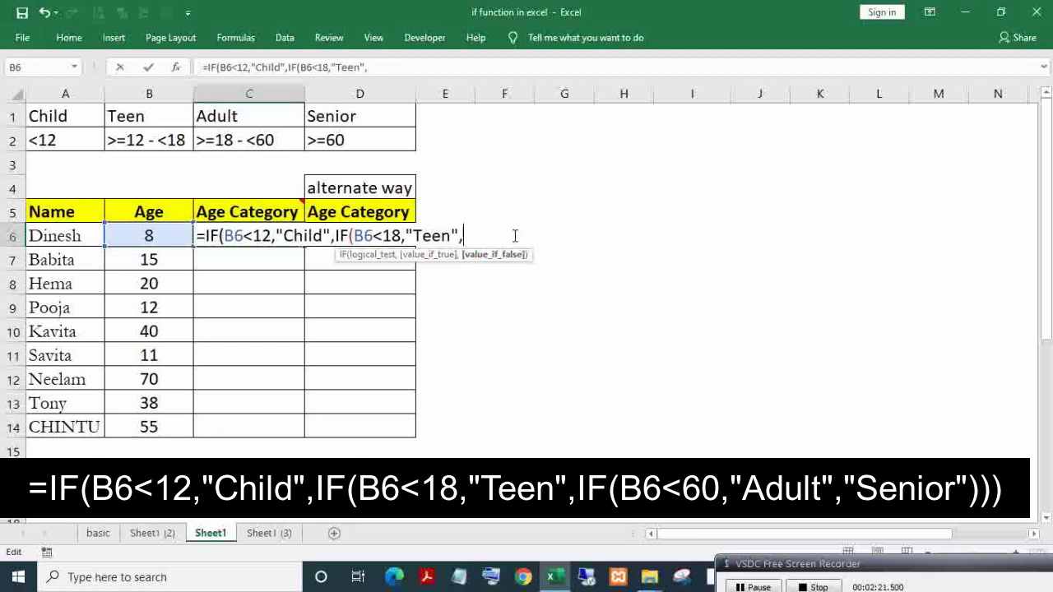
pyautogui.write(')')
pyautogui.write(')')
pyautogui.write('if')
pyautogui.write('()')
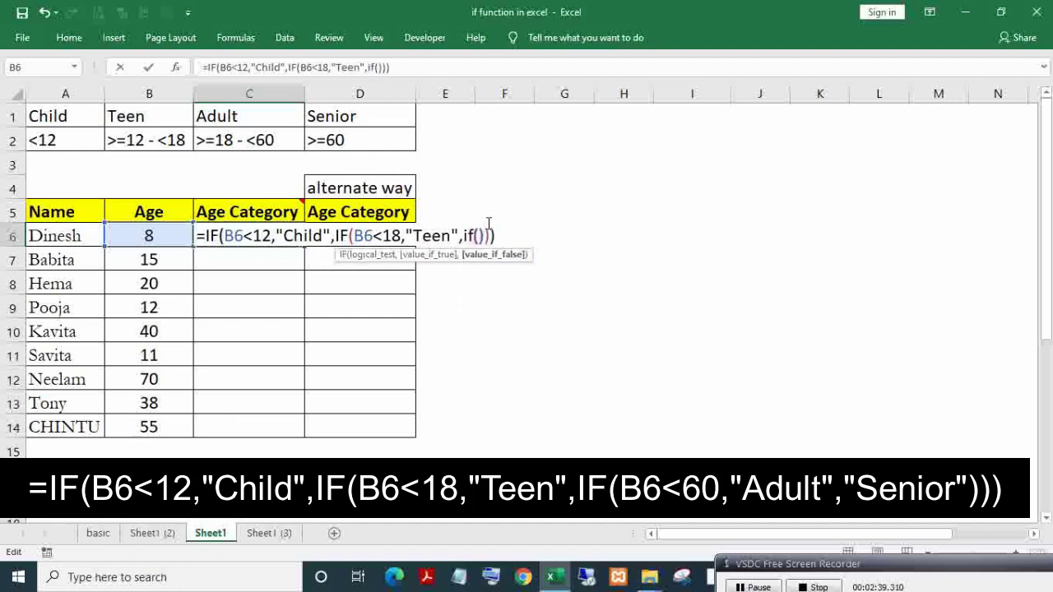
pyautogui.press('Left')
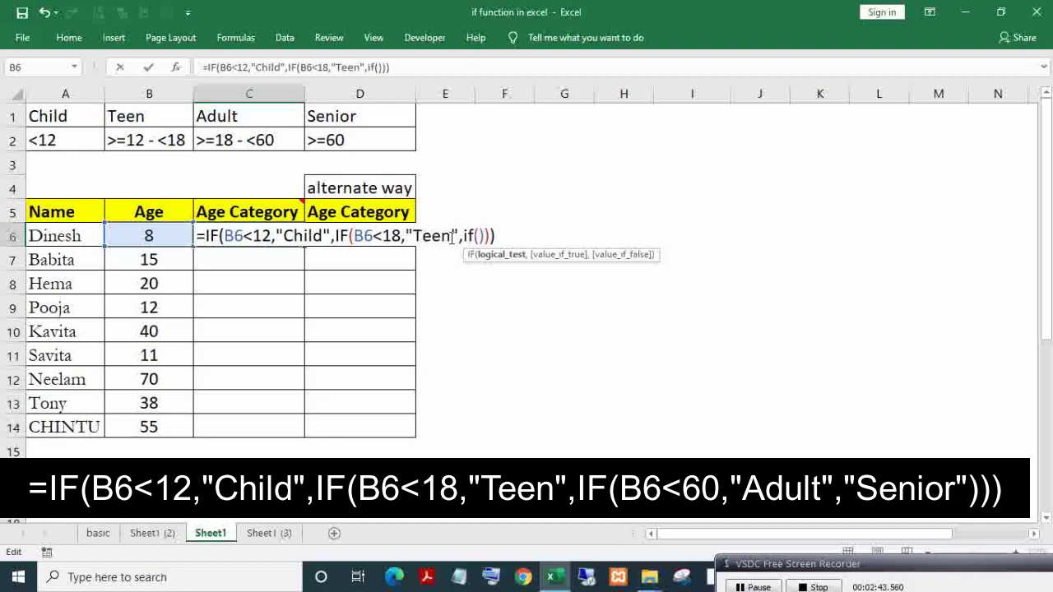
# Complete the innermost IF with B6<60 returning "Adult", otherwise "Senior"
pyautogui.click(150, 236)
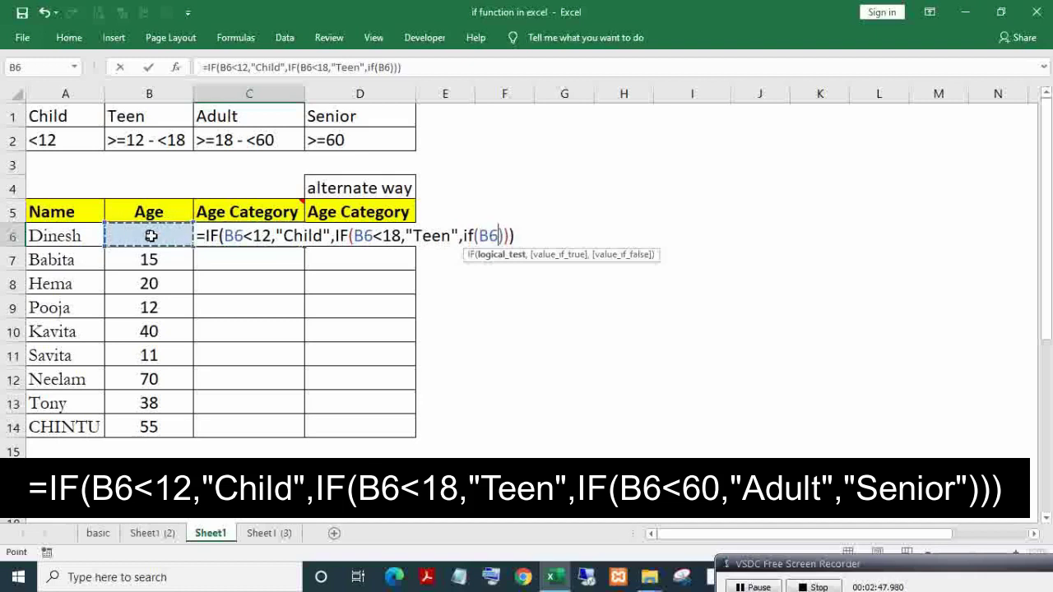
pyautogui.write('<')
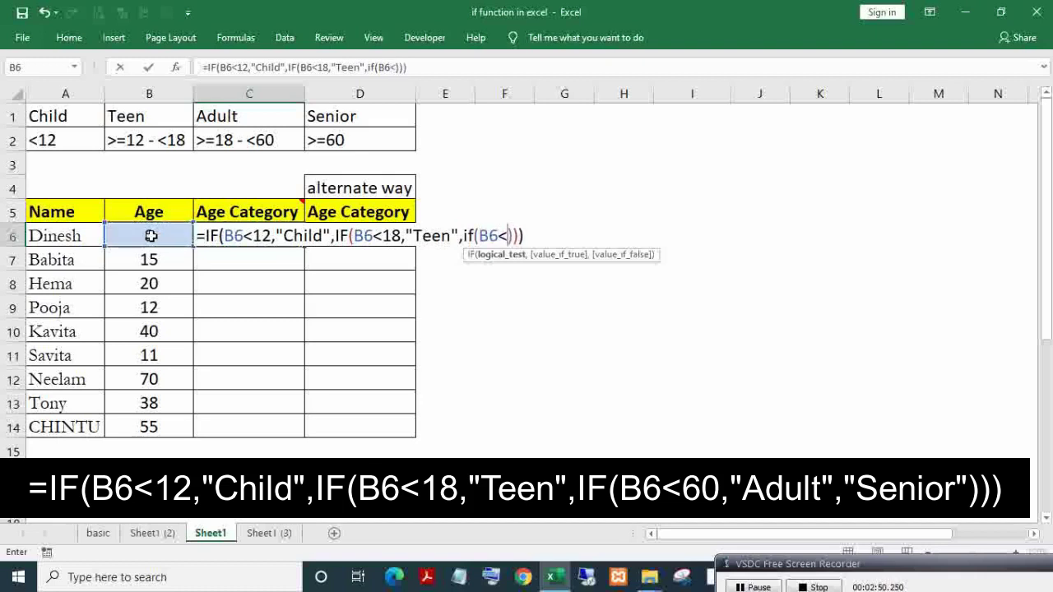
pyautogui.write('60')
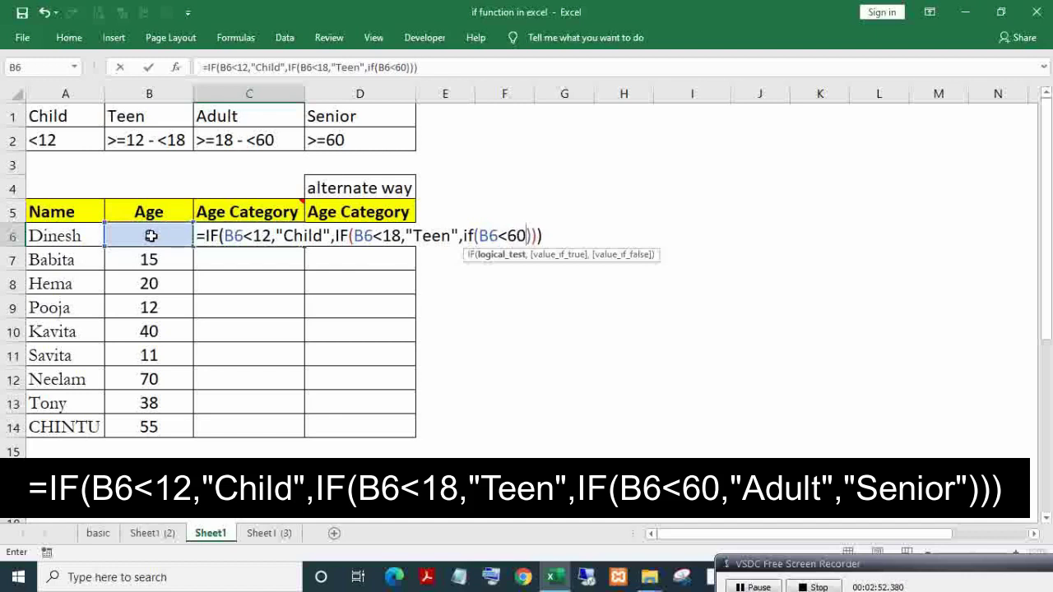
pyautogui.write(',"')
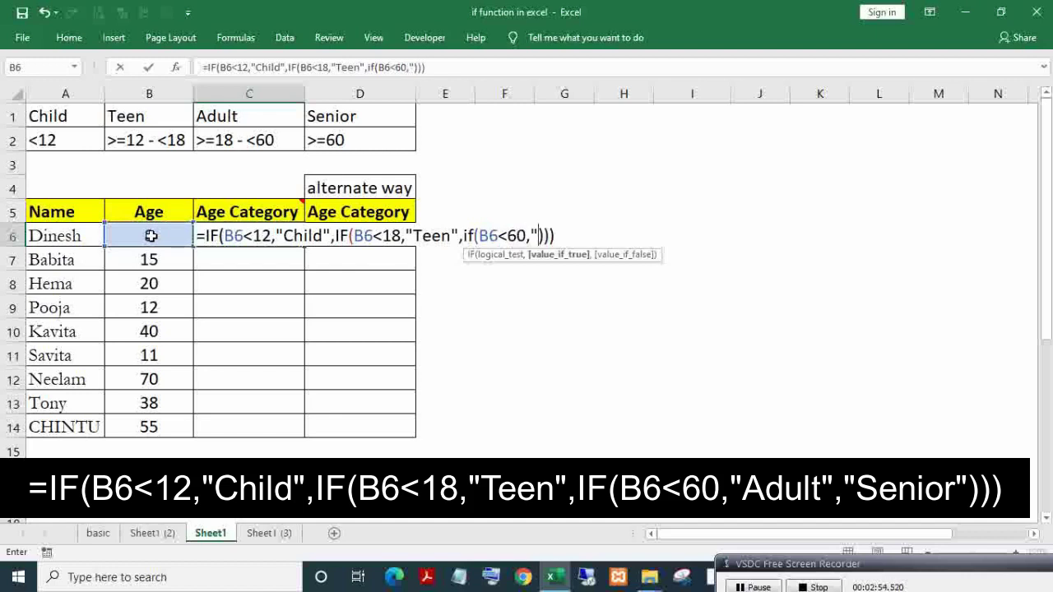
pyautogui.write('Adult"')
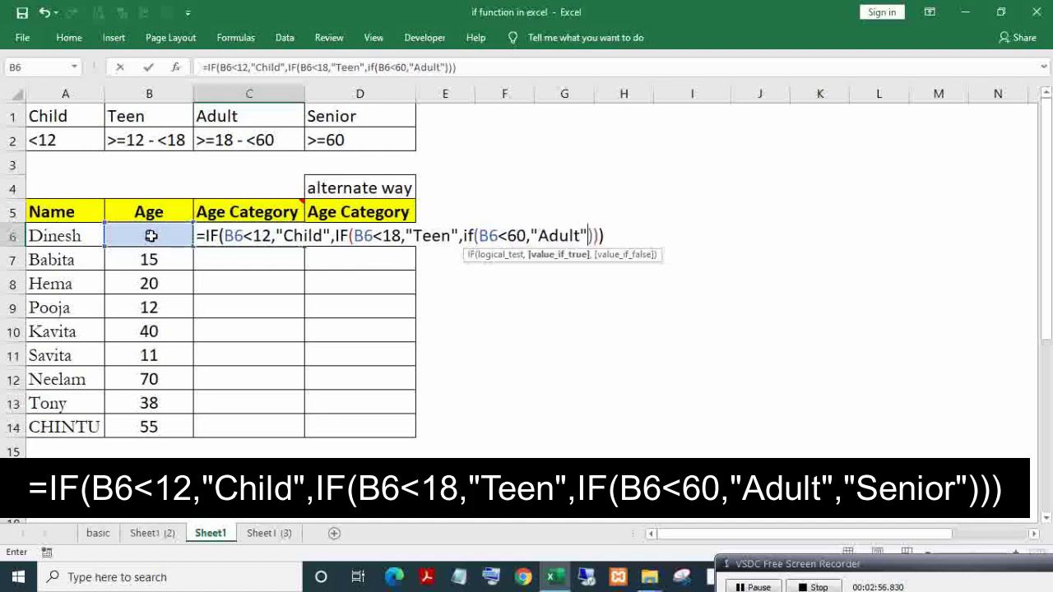
pyautogui.write(',')
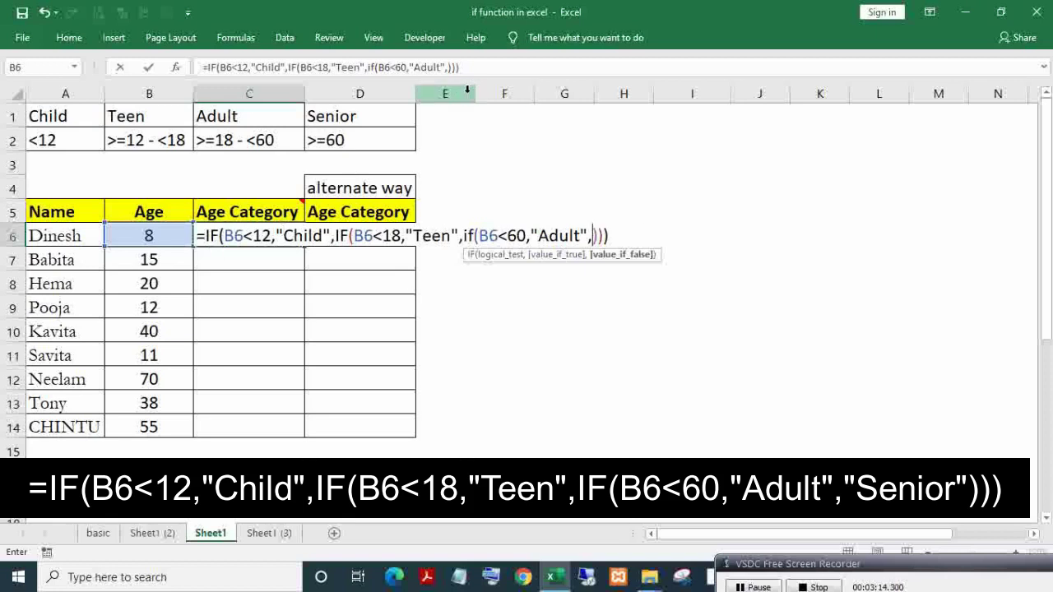
pyautogui.write('"')
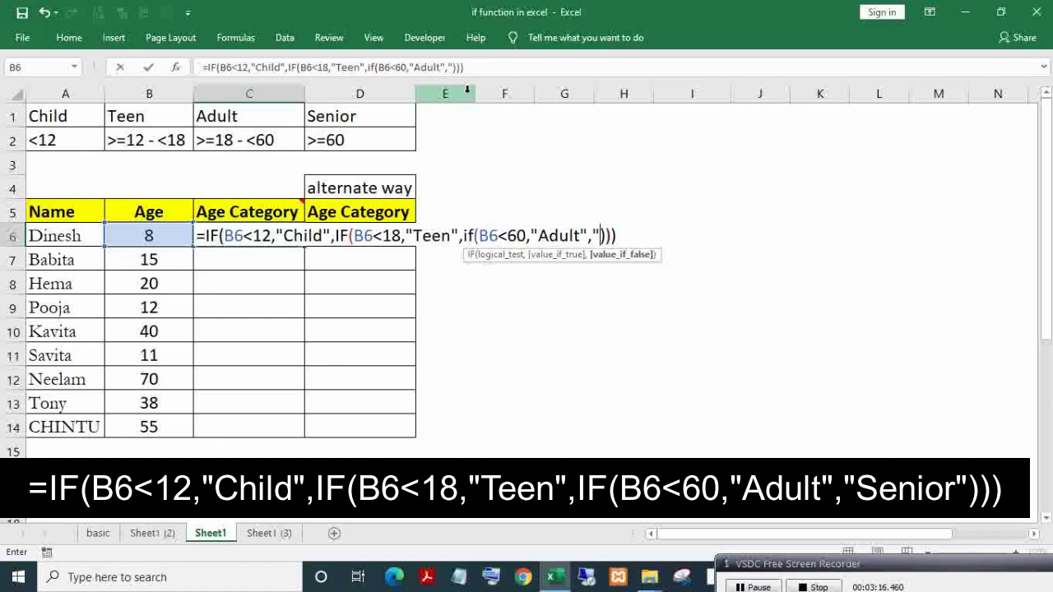
pyautogui.write('Senou')
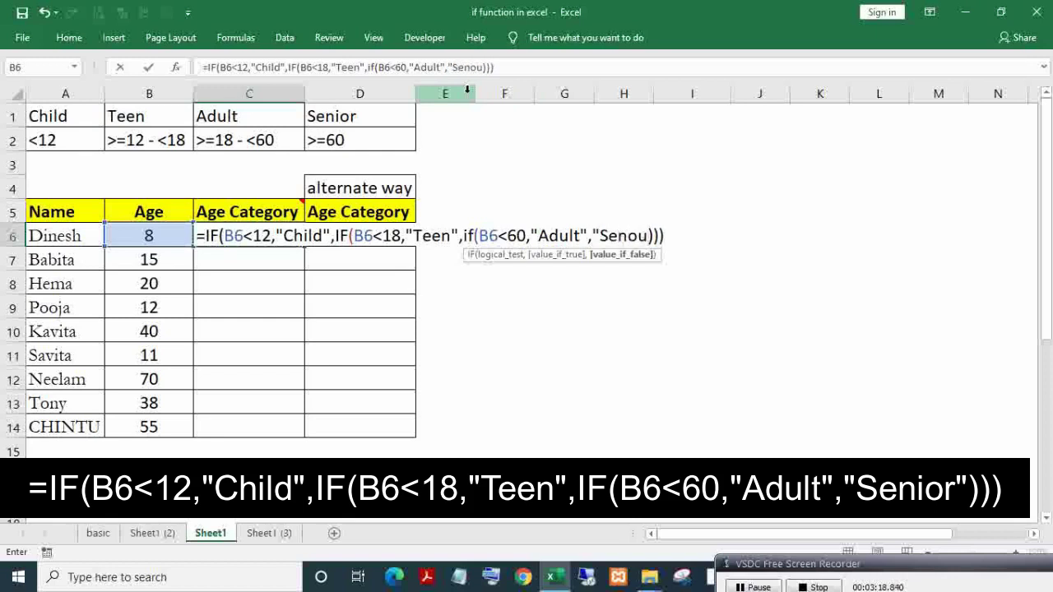
pyautogui.press('BackSpace')
pyautogui.press('BackSpace')
pyautogui.write('ior')
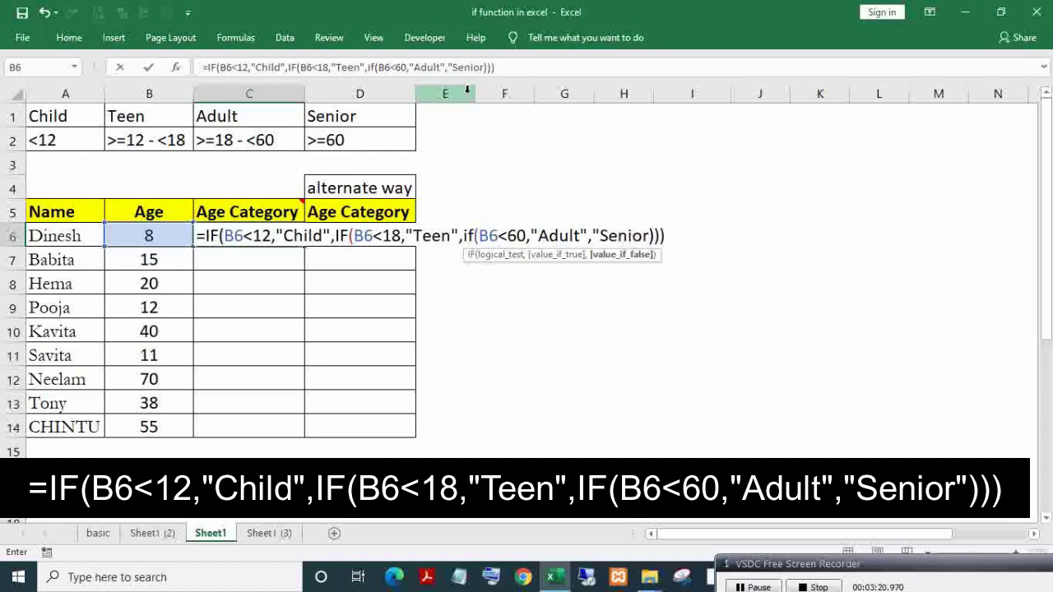
pyautogui.write('"')
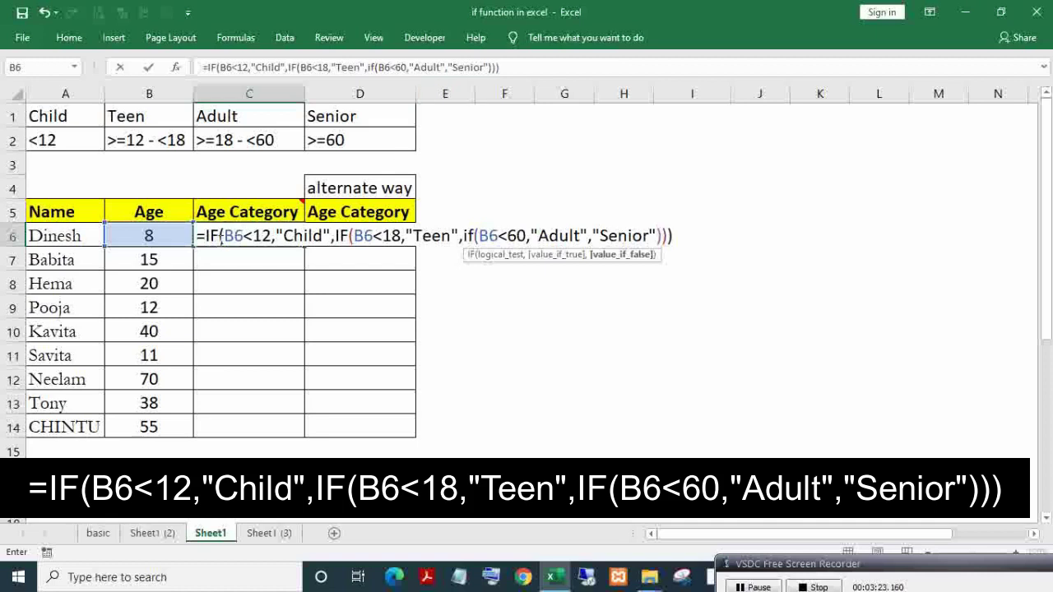
# Review each condition and result (Child, Teen, Adult, Senior) of the nested IF in C6
pyautogui.click(224, 236)
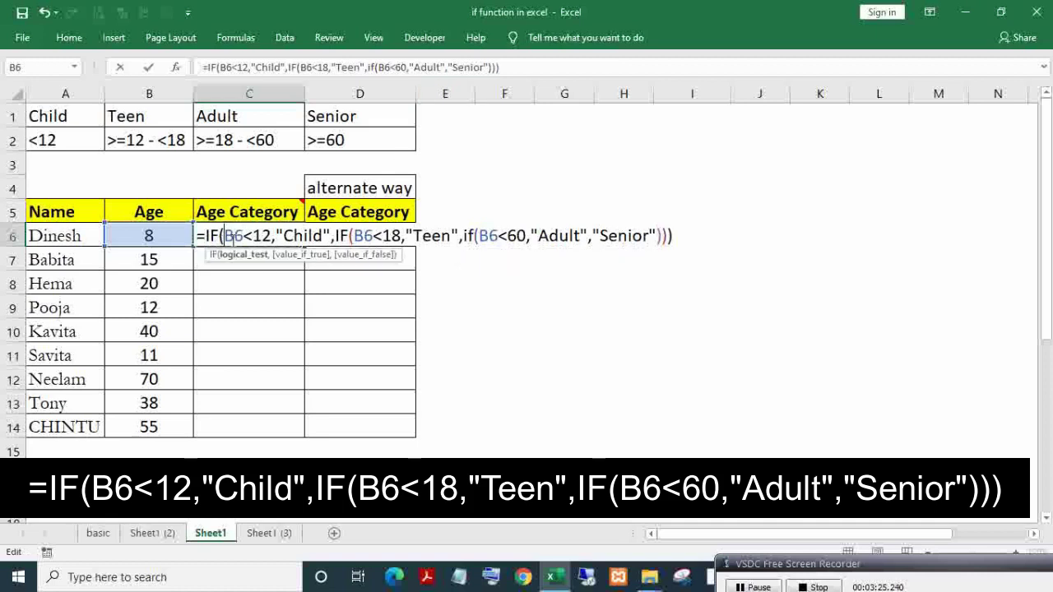
pyautogui.moveTo(224, 236); pyautogui.dragTo(271, 236)
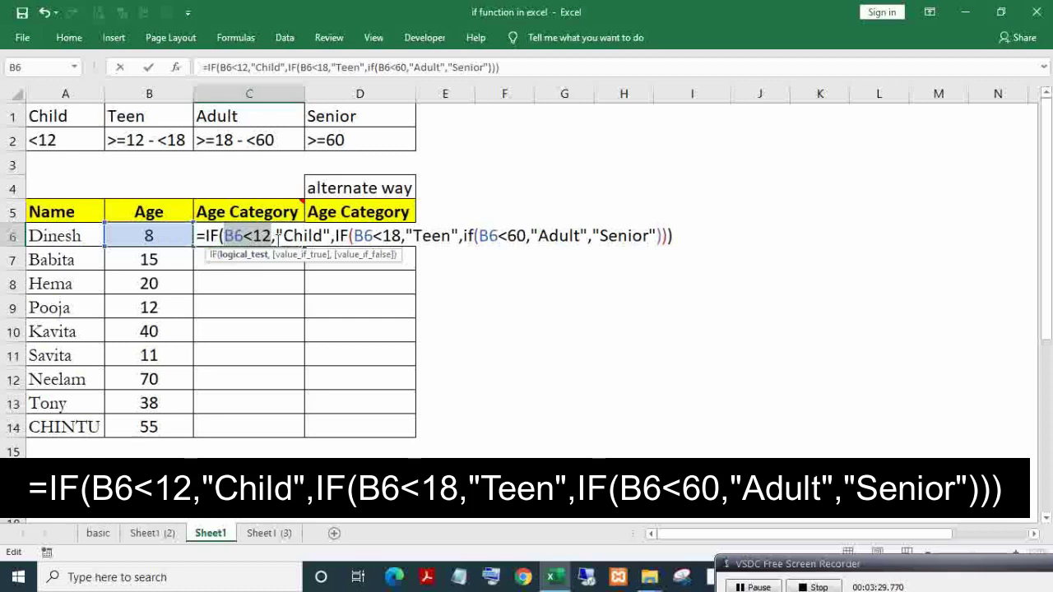
pyautogui.moveTo(276, 236); pyautogui.dragTo(670, 236)
pyautogui.click(333, 236)
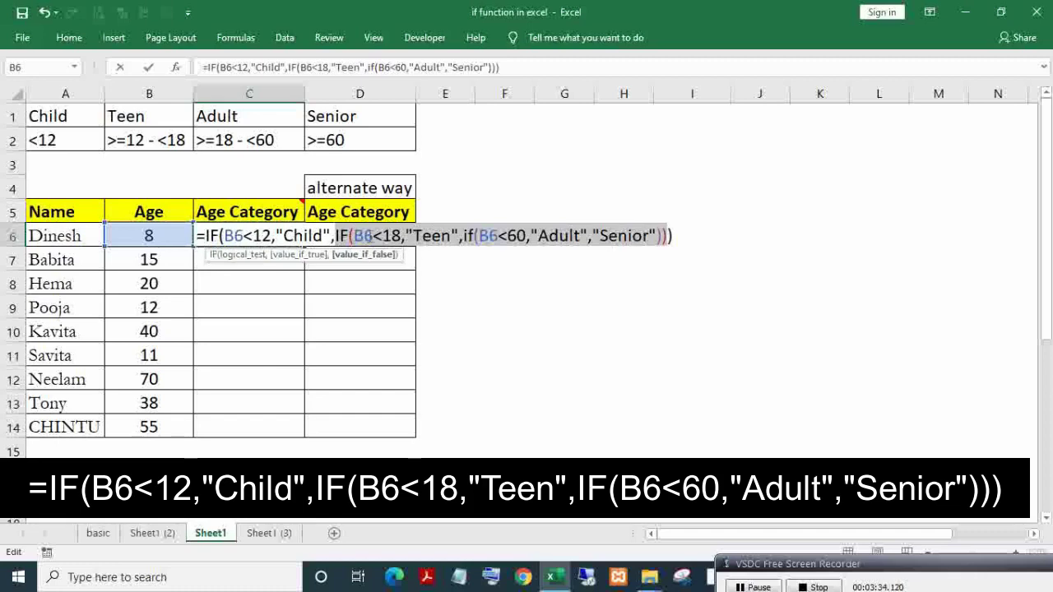
pyautogui.moveTo(339, 236); pyautogui.dragTo(665, 236)
pyautogui.click(355, 236)
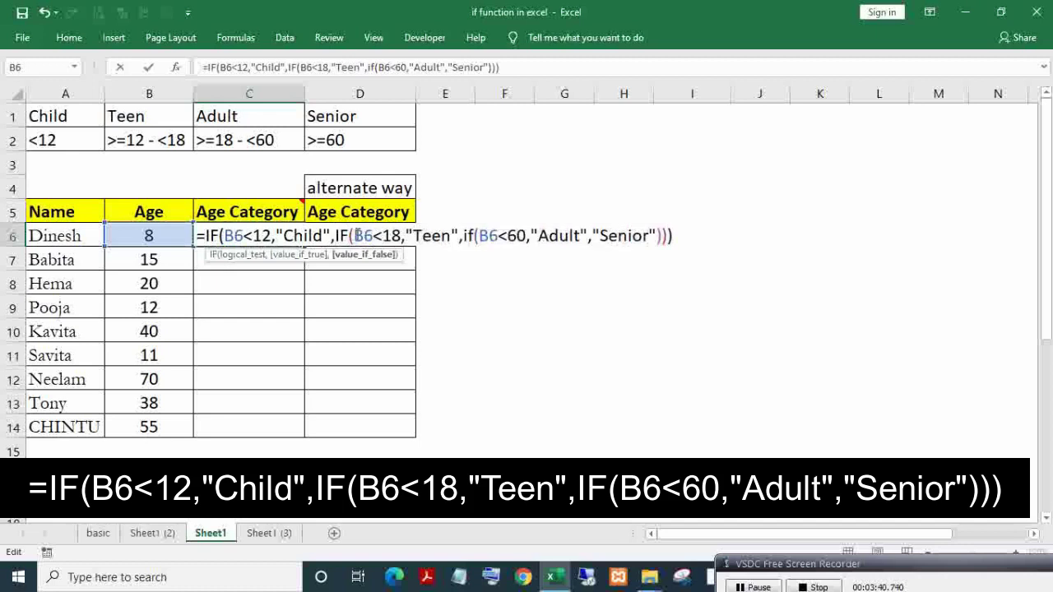
pyautogui.moveTo(356, 236); pyautogui.dragTo(655, 236)
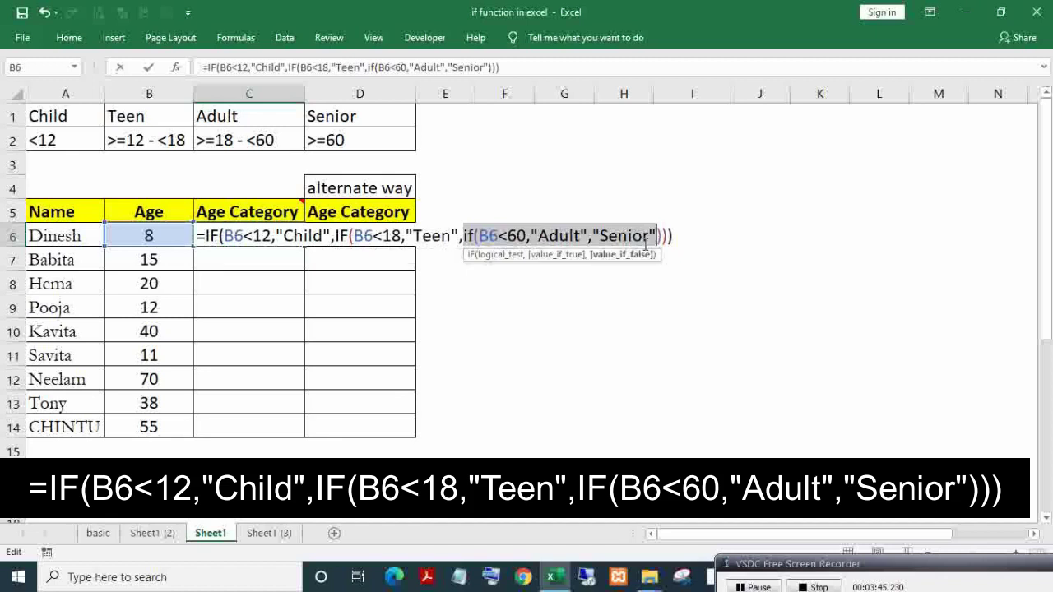
pyautogui.moveTo(463, 236); pyautogui.dragTo(478, 236)
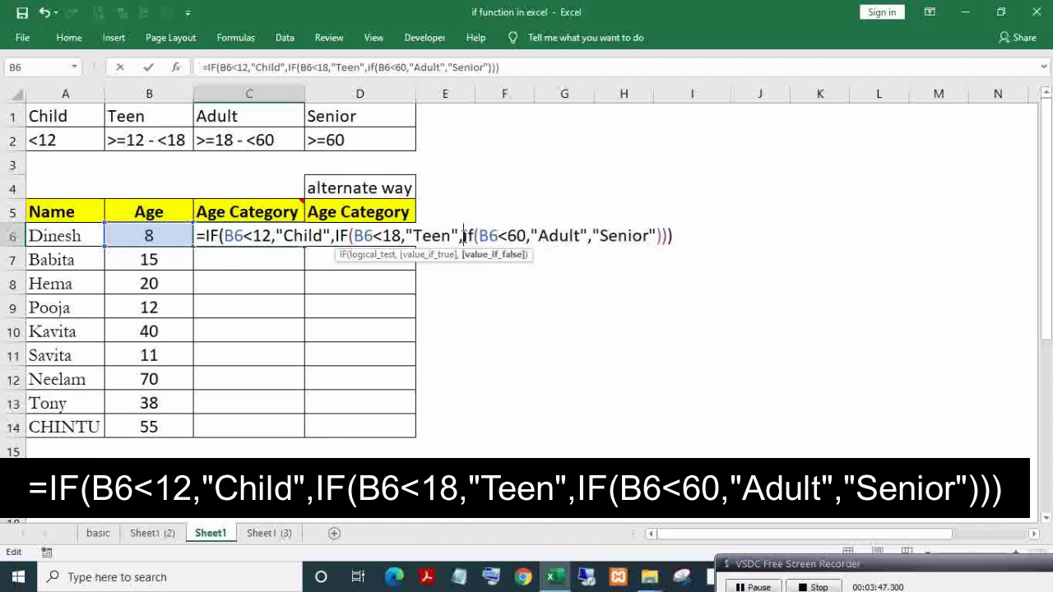
pyautogui.hotkey('shift', 'Right')
pyautogui.hotkey('shift', 'Right')
pyautogui.hotkey('shift', 'Right')
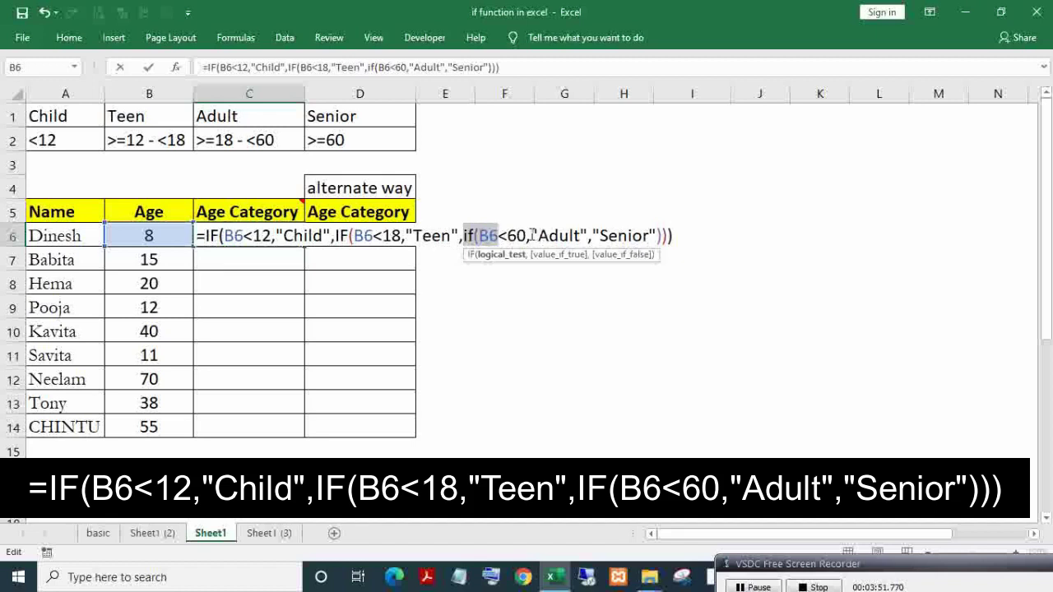
pyautogui.click(533, 236)
pyautogui.moveTo(533, 236); pyautogui.dragTo(588, 236)
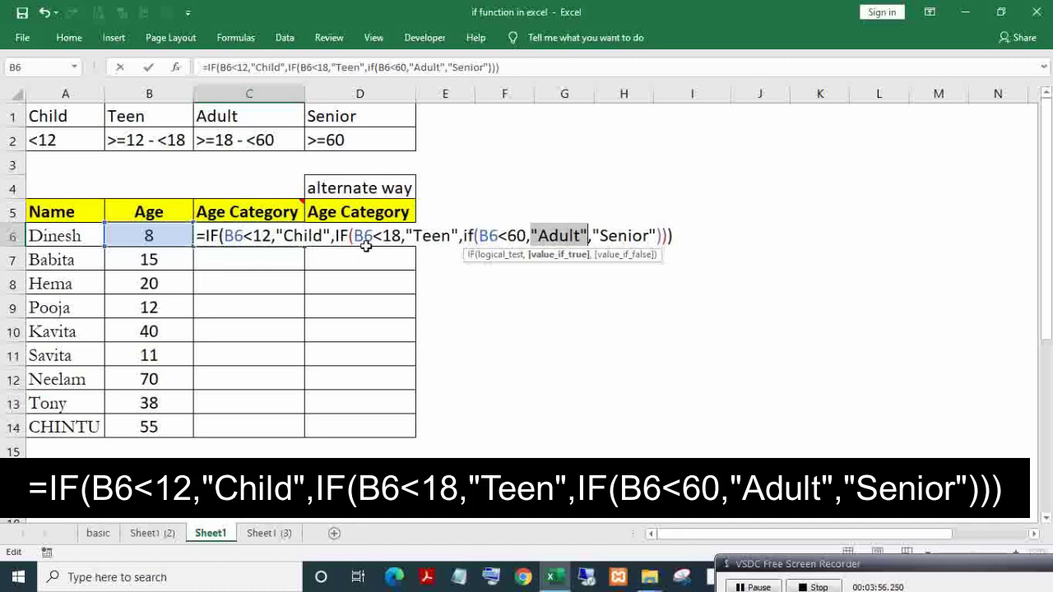
pyautogui.click(481, 237)
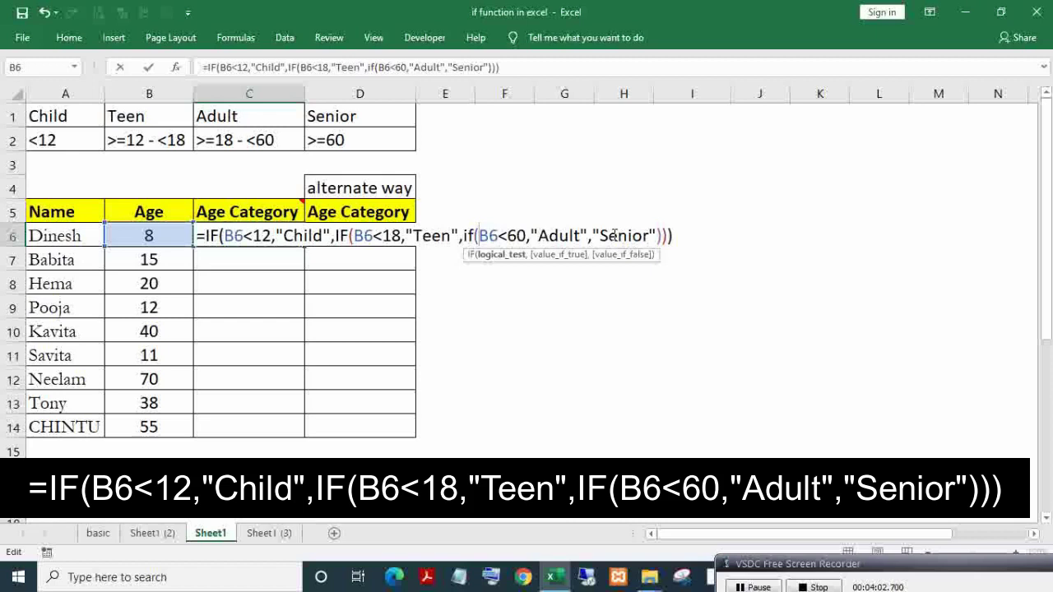
pyautogui.moveTo(600, 236); pyautogui.dragTo(656, 236)
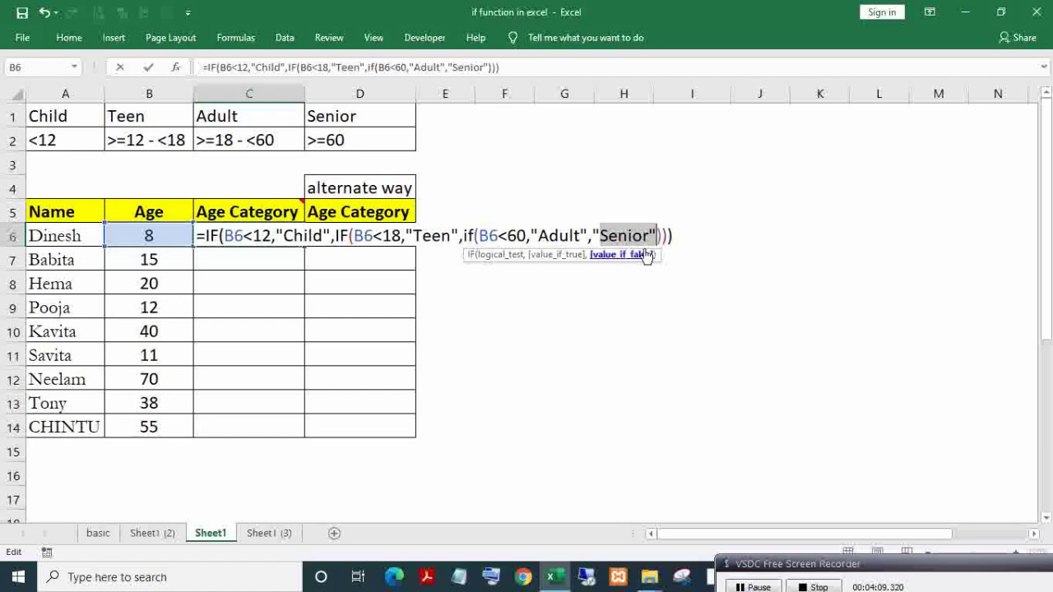
# Enter the C6 formula, fill it down to C14, and check the results in C7–C12
pyautogui.press('Return')
pyautogui.press('Up')
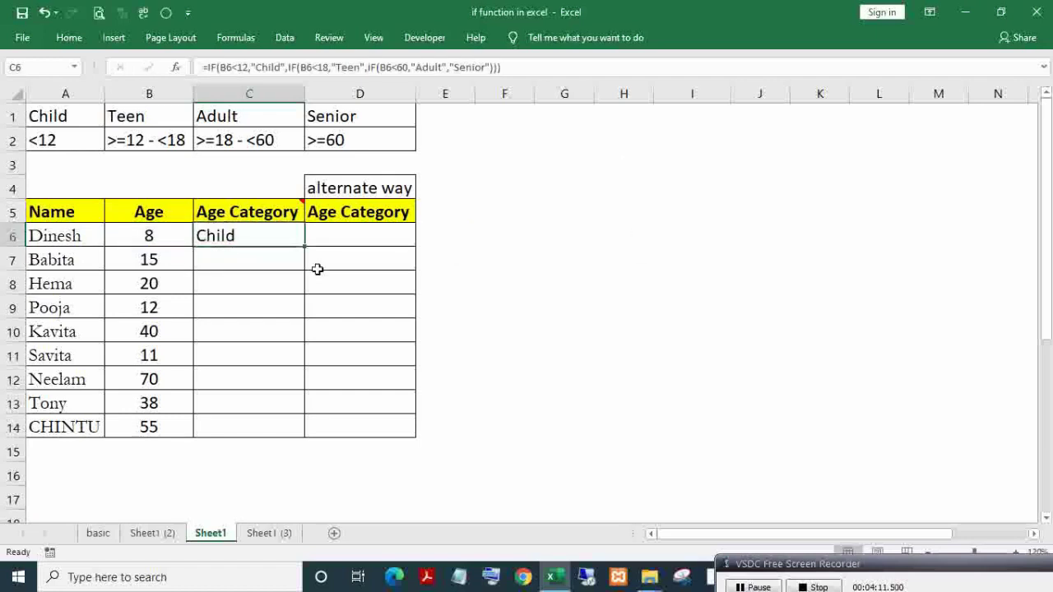
pyautogui.doubleClick(306, 245)
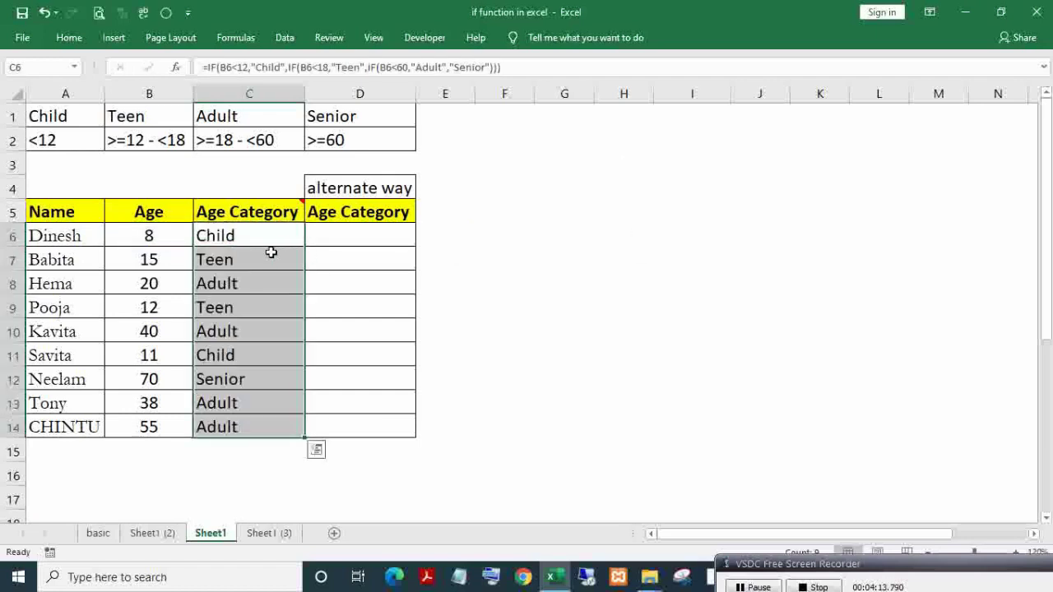
pyautogui.click(271, 253)
pyautogui.click(254, 290)
pyautogui.click(255, 311)
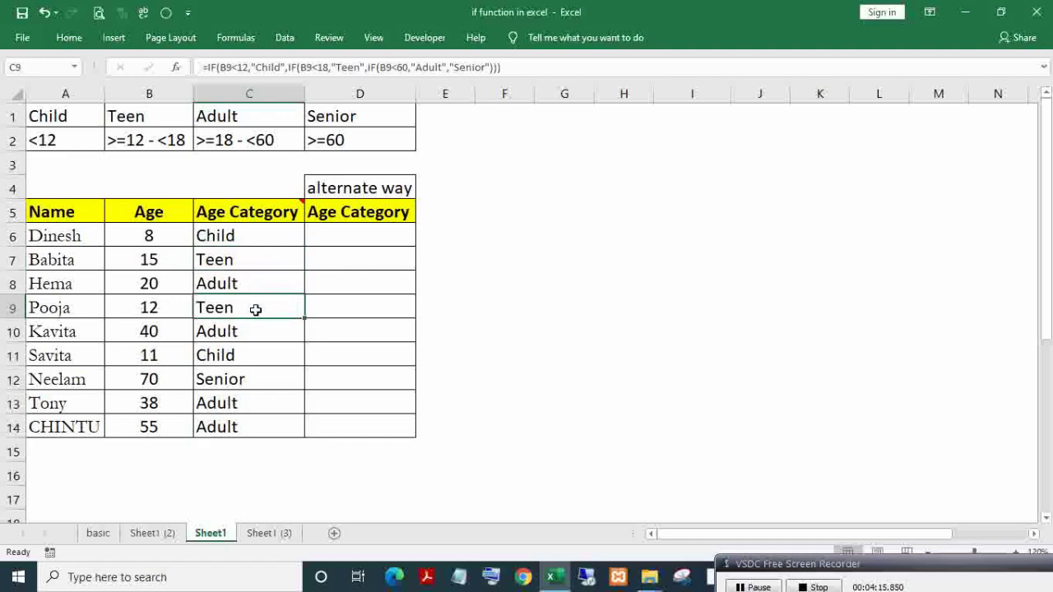
pyautogui.click(249, 332)
pyautogui.click(242, 359)
pyautogui.click(244, 382)
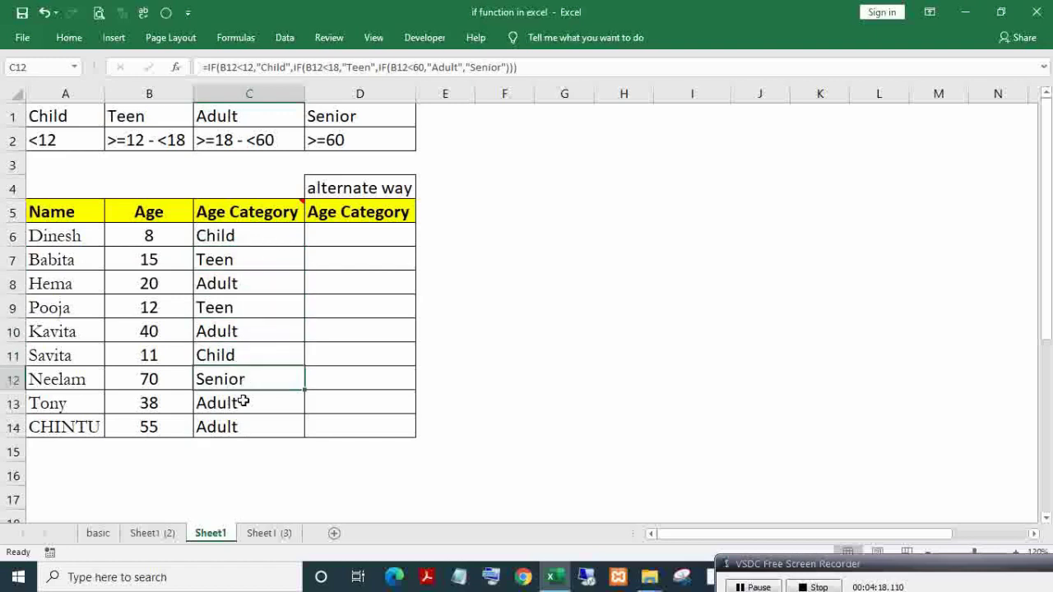
# Change B13's age from 38 to 70 and confirm C13 now shows Senior
pyautogui.click(243, 401)
pyautogui.click(177, 407)
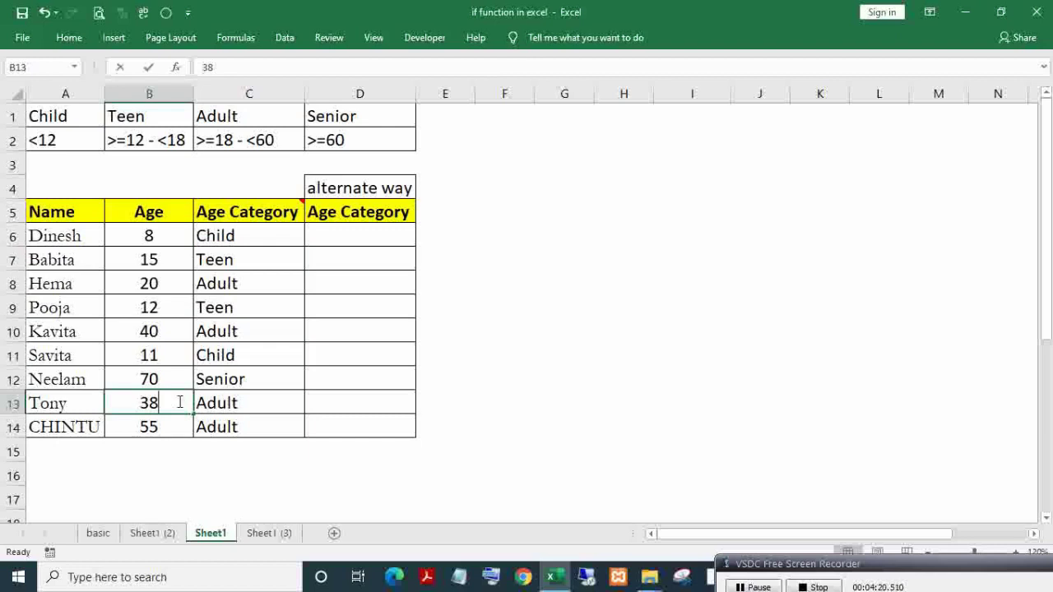
pyautogui.write('70')
pyautogui.press('Return')
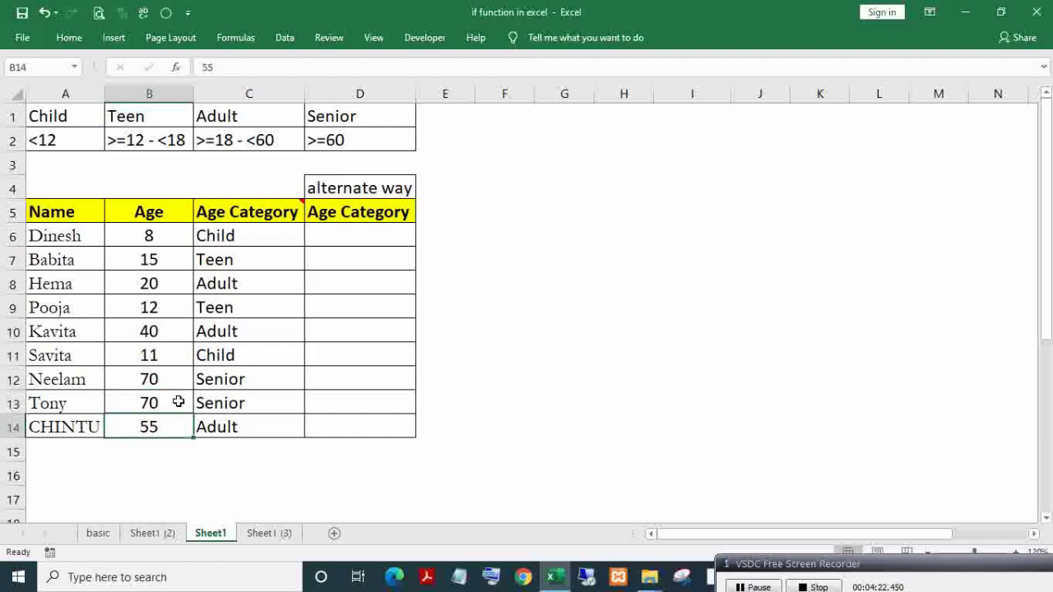
pyautogui.click(271, 396)
# Review C6's nested IF formula and its 12 threshold without changes, then select the hidden table area
pyautogui.click(253, 234)
pyautogui.doubleClick(254, 235)
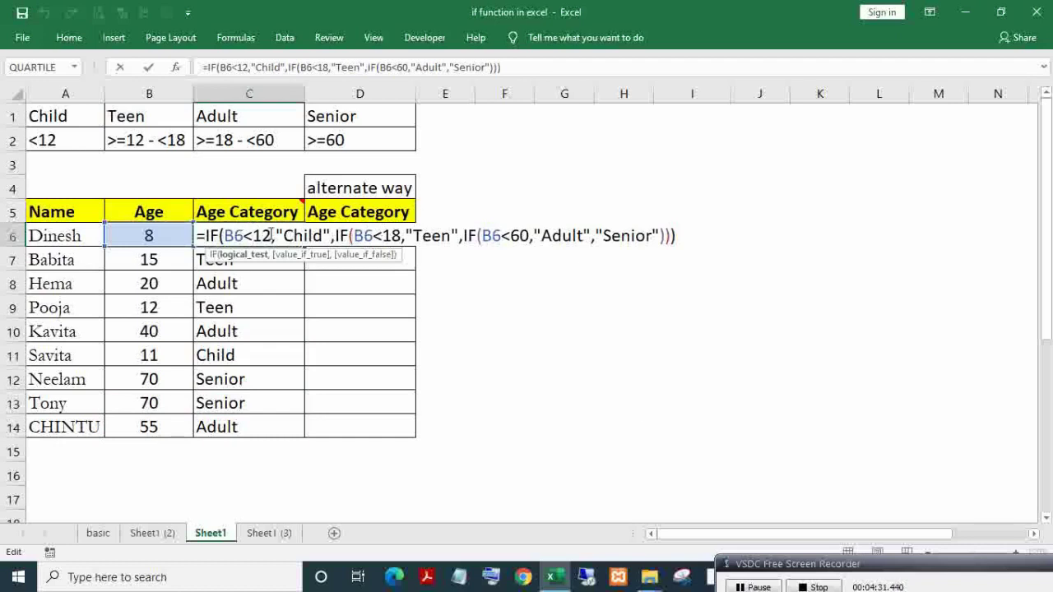
pyautogui.moveTo(255, 236); pyautogui.dragTo(271, 236)
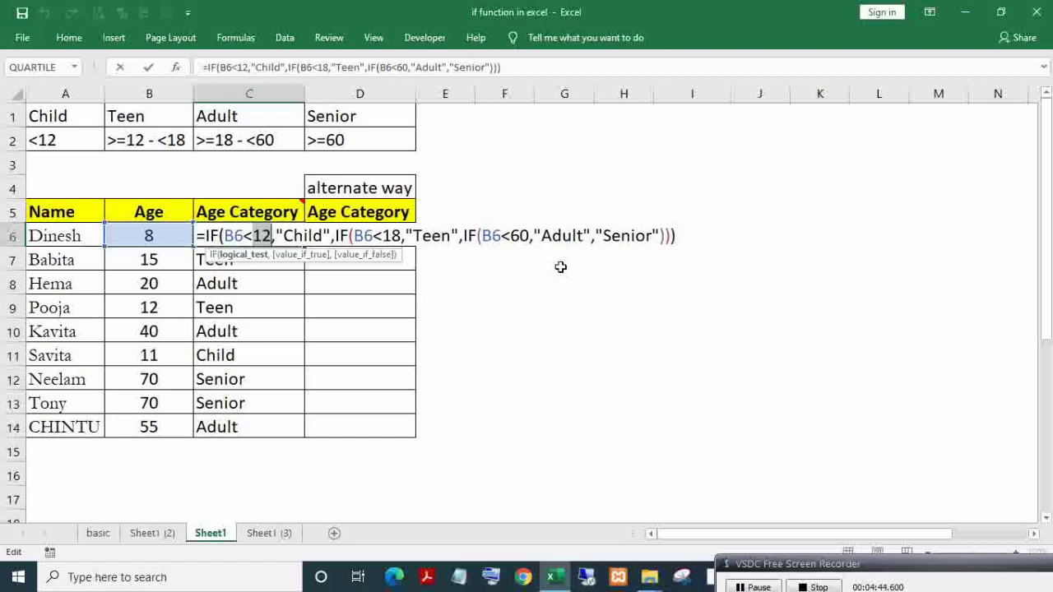
pyautogui.press('Return')
pyautogui.moveTo(580, 205); pyautogui.dragTo(748, 365)
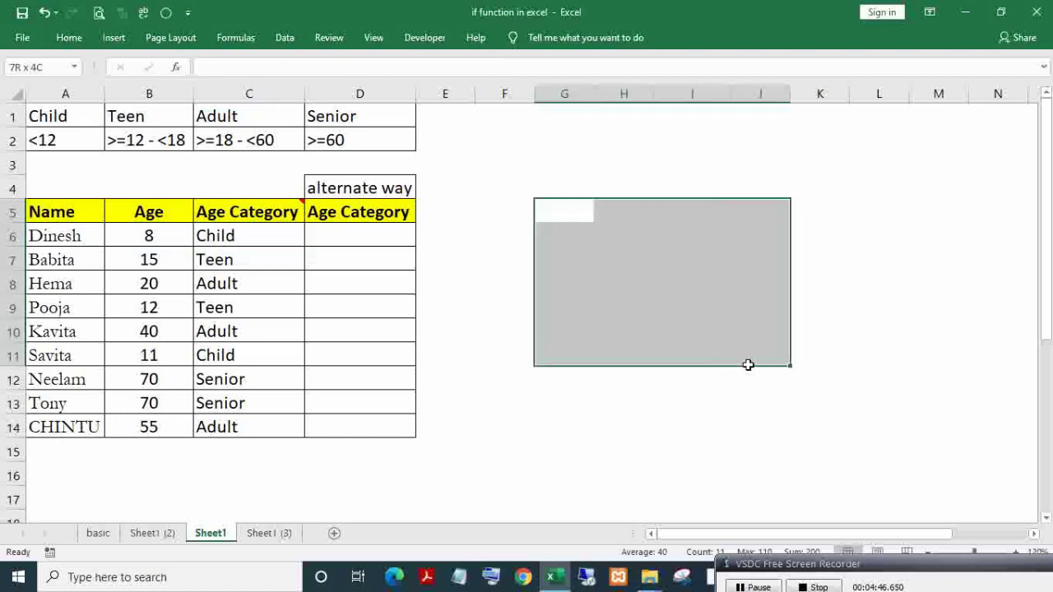
# Make the hidden text in G4:J12 black
pyautogui.moveTo(540, 176); pyautogui.dragTo(760, 377)
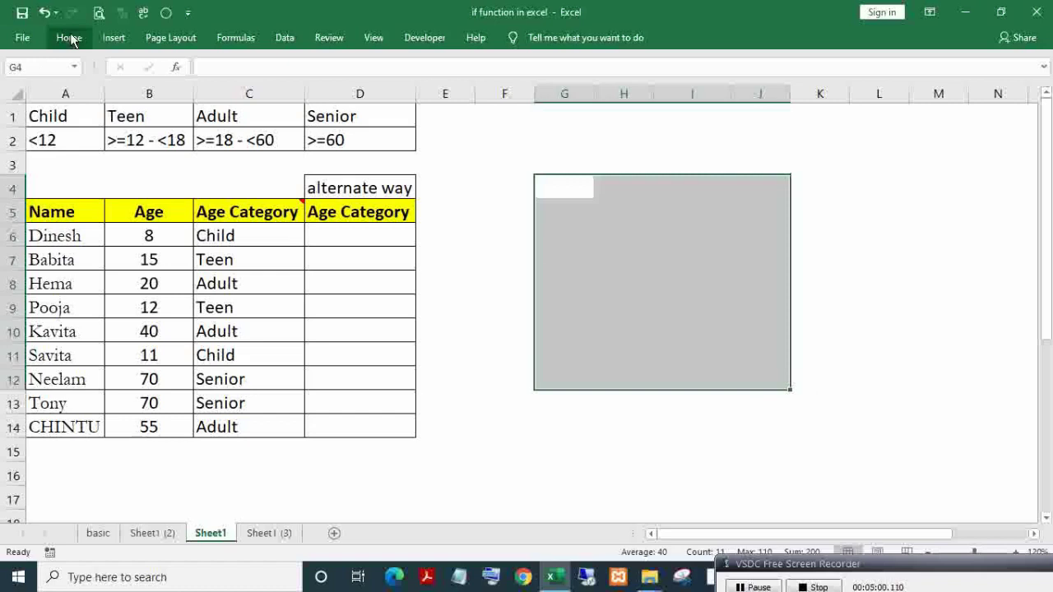
pyautogui.click(70, 37)
pyautogui.click(280, 90)
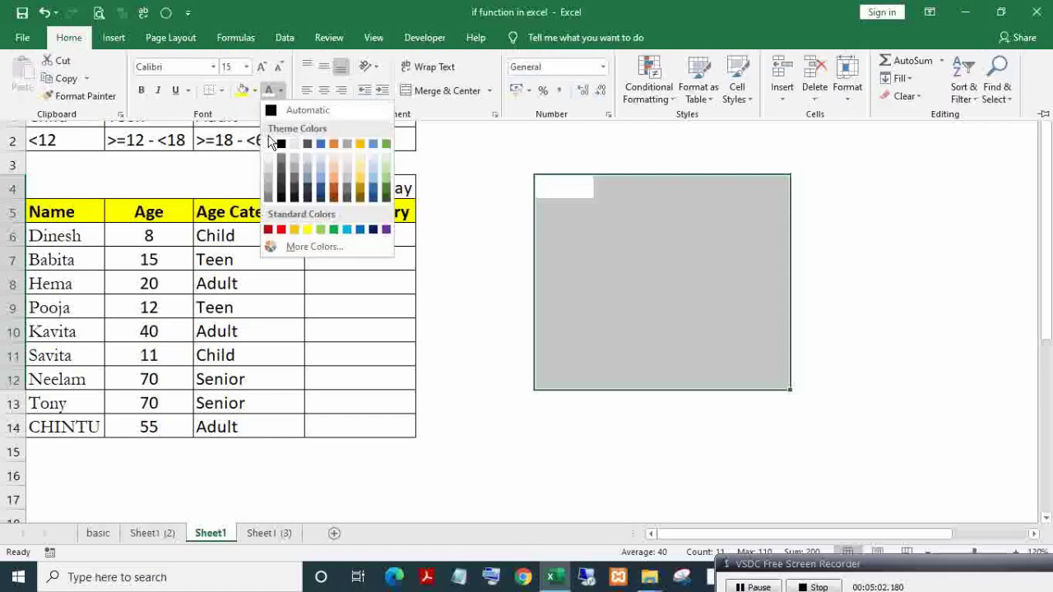
pyautogui.click(271, 144)
# Apply All Borders to the lookup table H5:I10
pyautogui.click(613, 212)
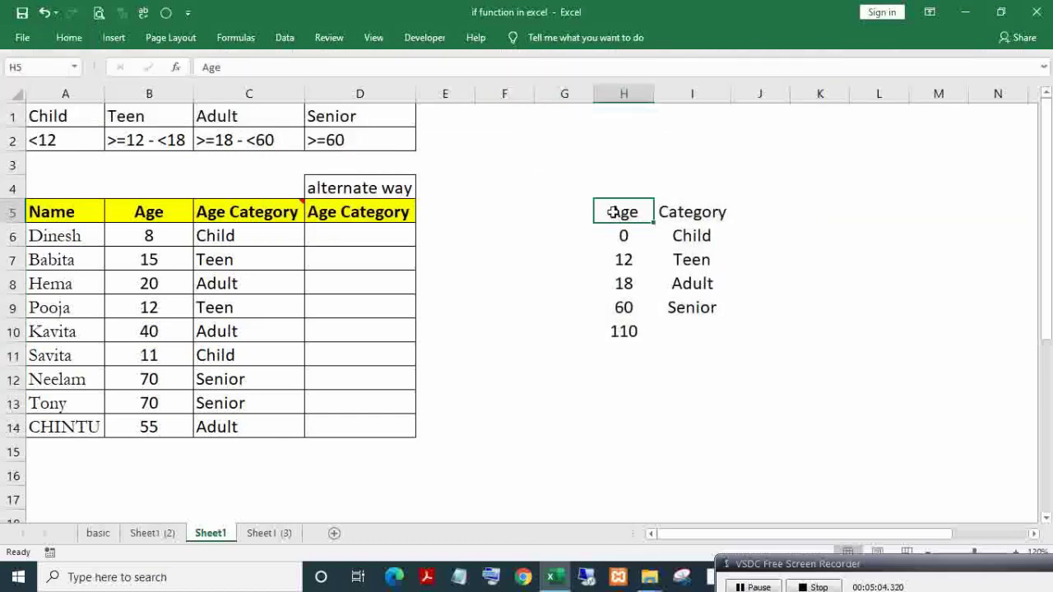
pyautogui.keyDown('shift'); pyautogui.click(697, 339); pyautogui.keyUp('shift')
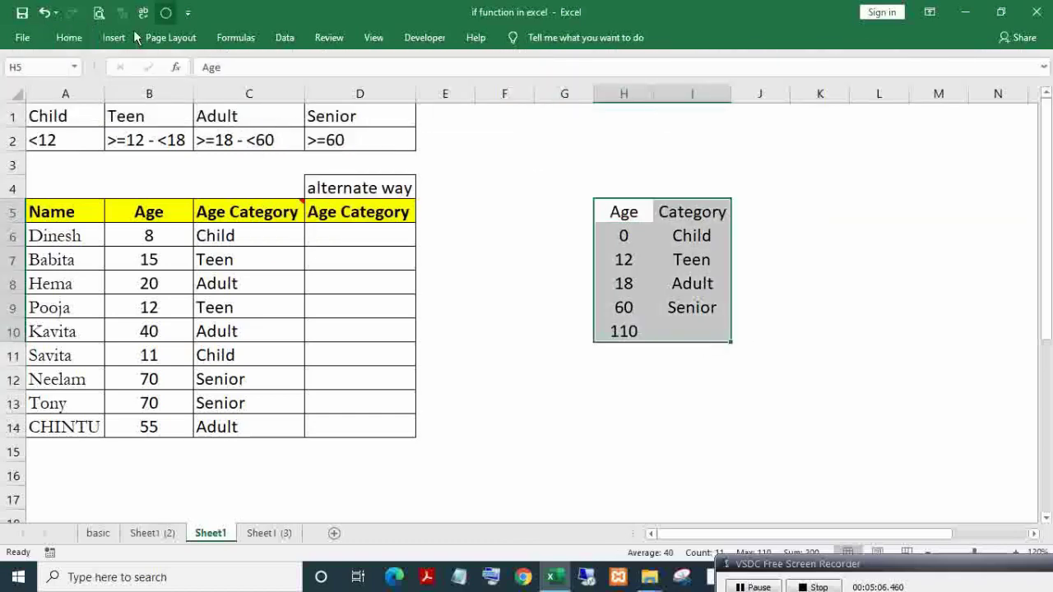
pyautogui.click(69, 38)
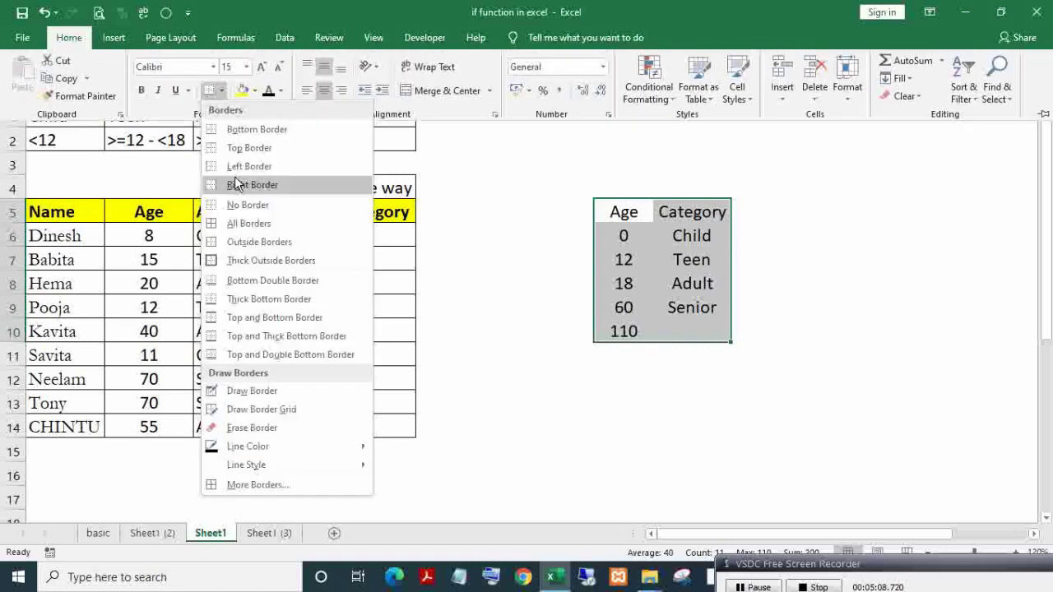
pyautogui.click(235, 222)
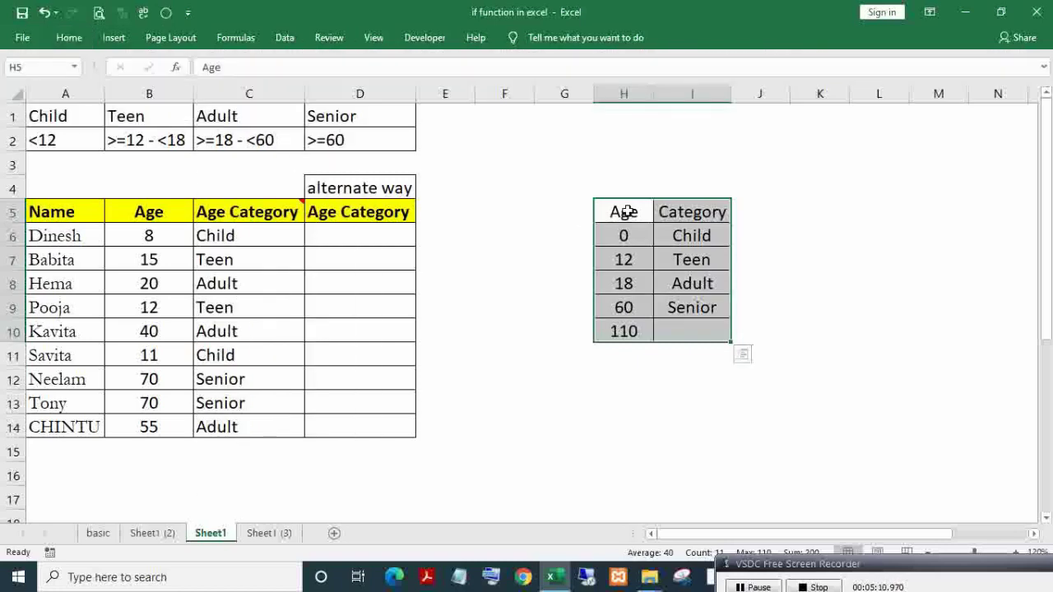
pyautogui.click(622, 213)
pyautogui.click(138, 241)
pyautogui.click(144, 259)
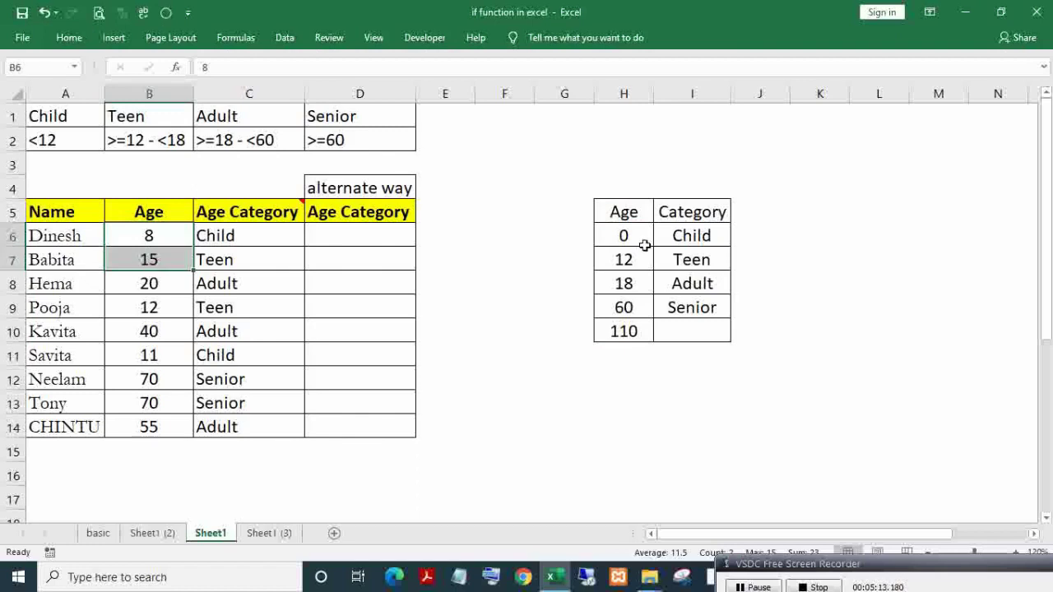
pyautogui.moveTo(642, 238); pyautogui.dragTo(644, 343)
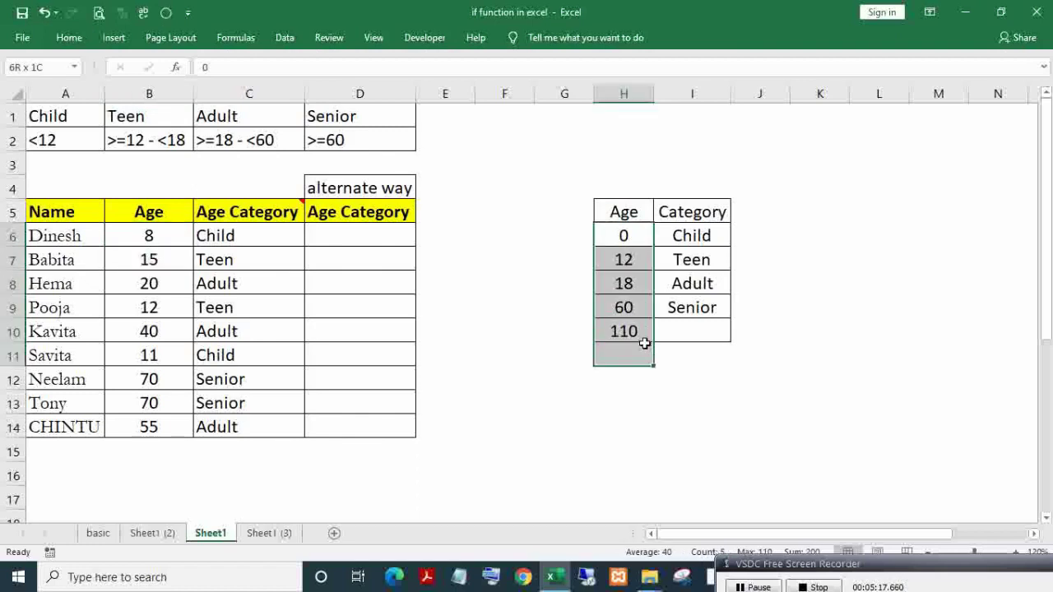
pyautogui.moveTo(623, 236); pyautogui.dragTo(644, 353)
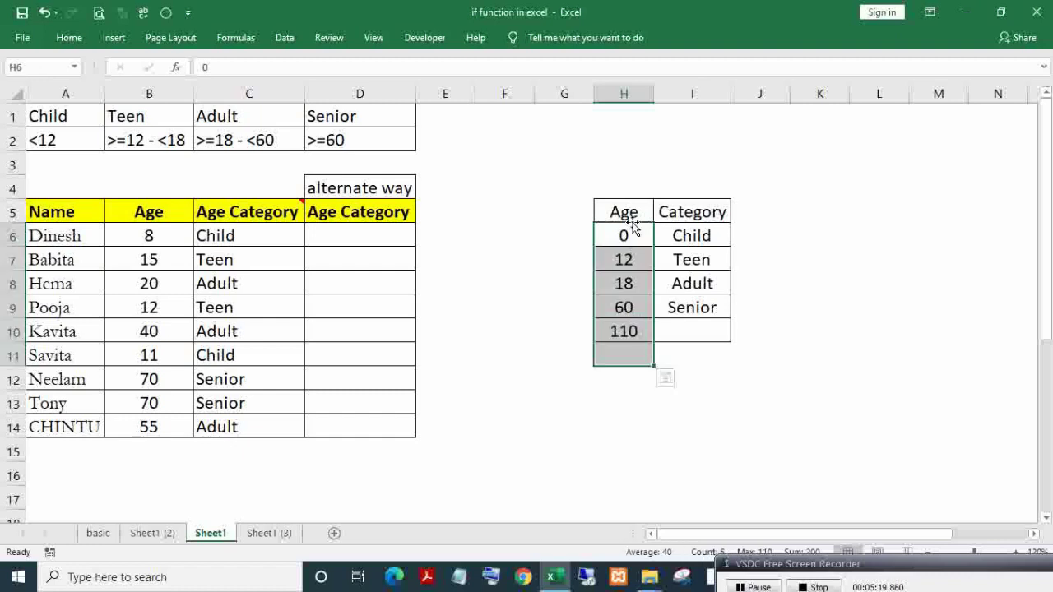
pyautogui.moveTo(626, 233); pyautogui.dragTo(715, 380)
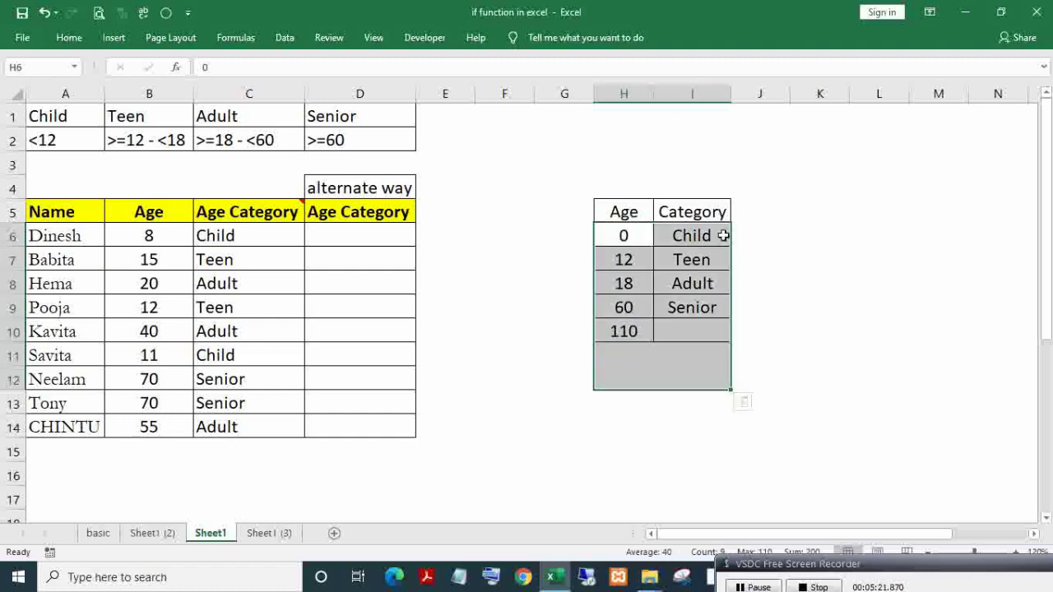
pyautogui.click(625, 235)
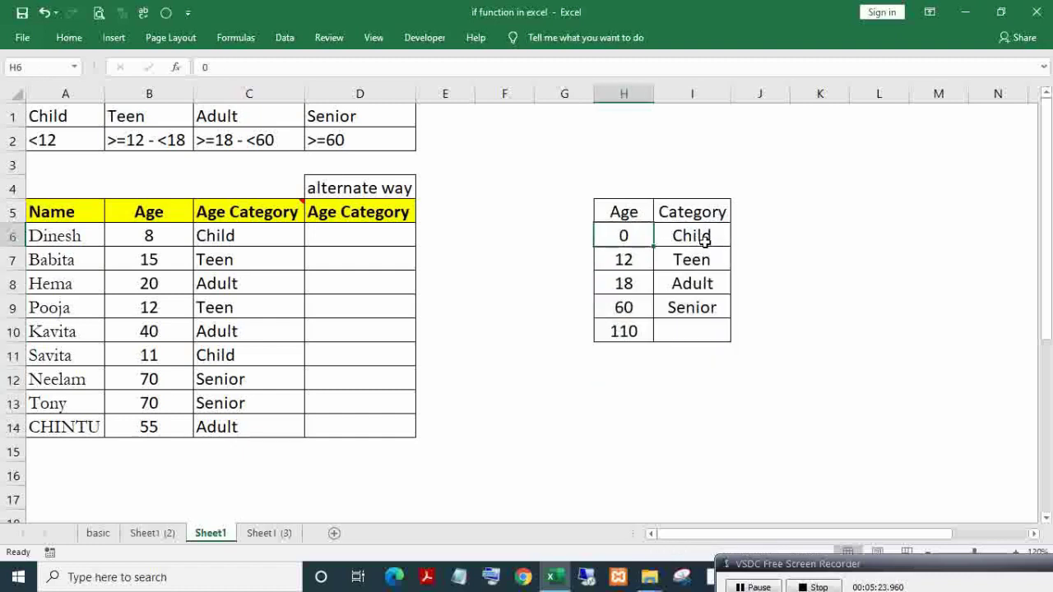
pyautogui.click(634, 259)
pyautogui.click(683, 242)
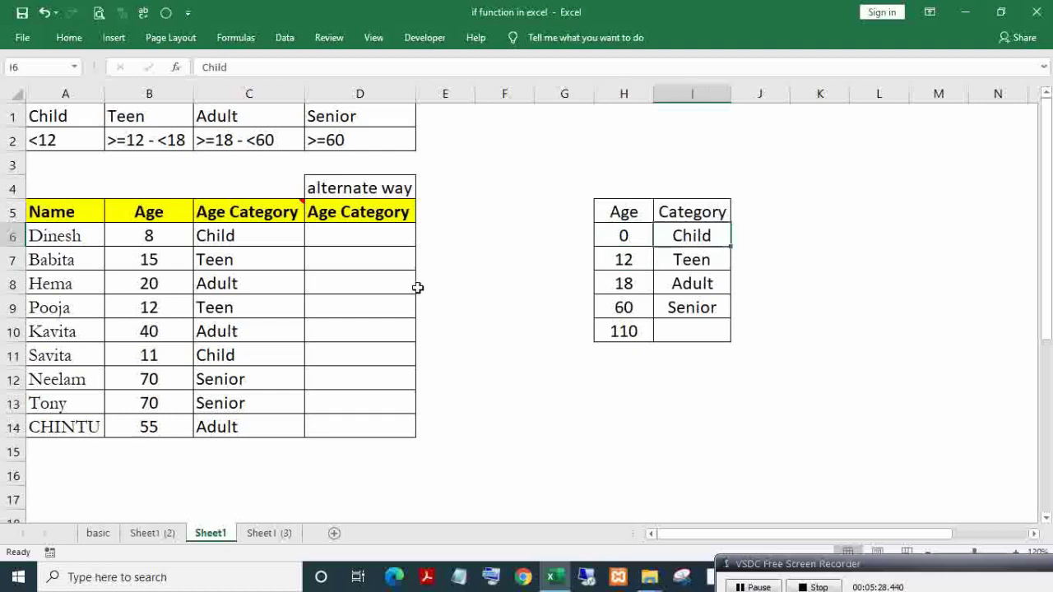
pyautogui.click(623, 236)
pyautogui.click(621, 259)
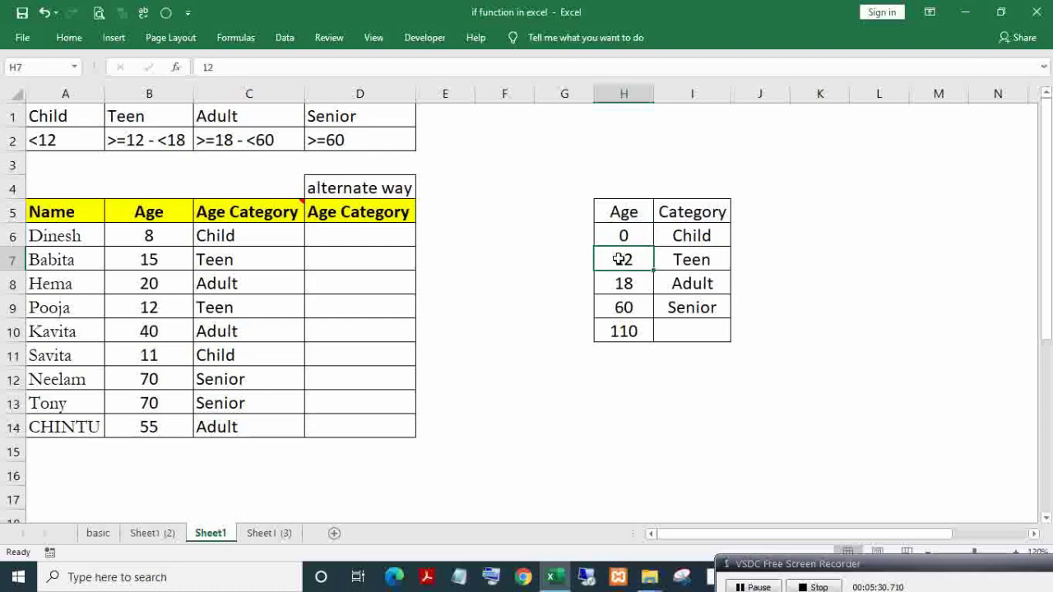
pyautogui.click(701, 237)
pyautogui.click(622, 259)
pyautogui.click(616, 285)
pyautogui.click(681, 259)
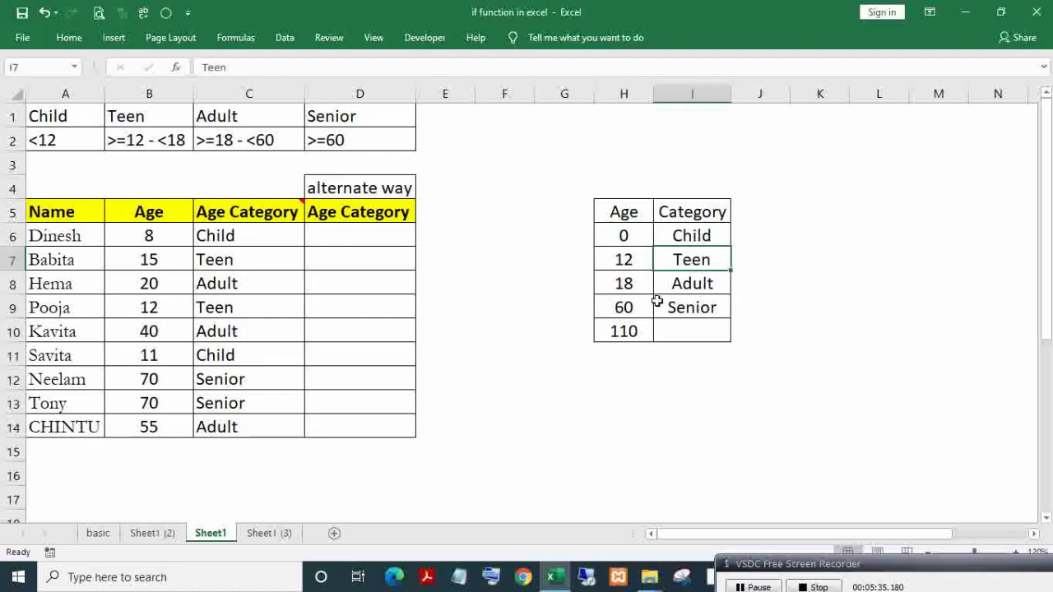
pyautogui.click(623, 284)
pyautogui.click(623, 307)
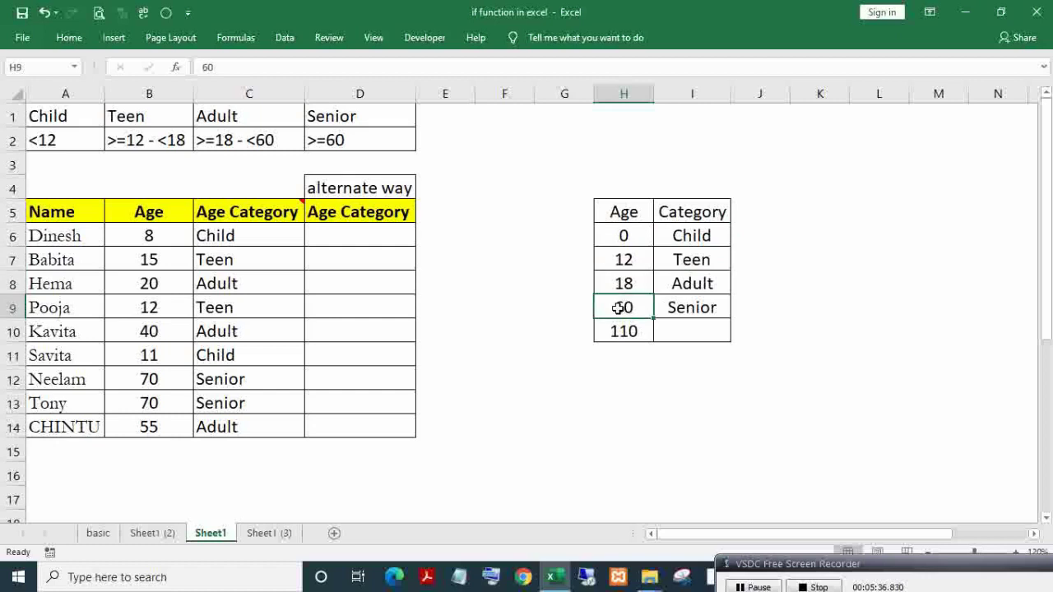
pyautogui.click(711, 283)
pyautogui.click(624, 311)
pyautogui.click(625, 331)
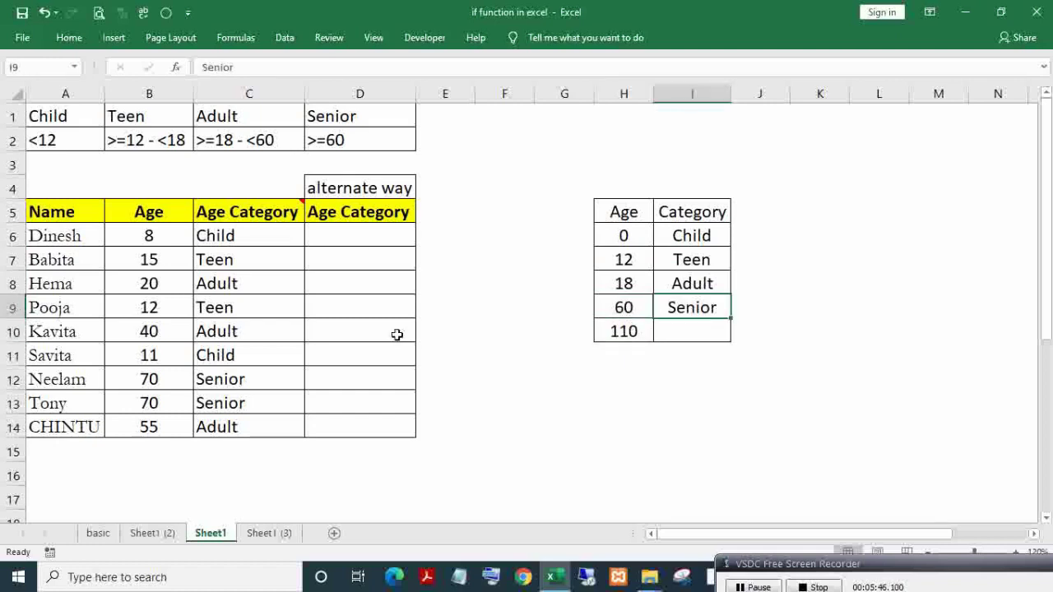
pyautogui.click(360, 235)
# Enter =VLOOKUP(B6,$H$5:$I$10,2,TRUE) in D6 and fill it down to D14
pyautogui.write('=')
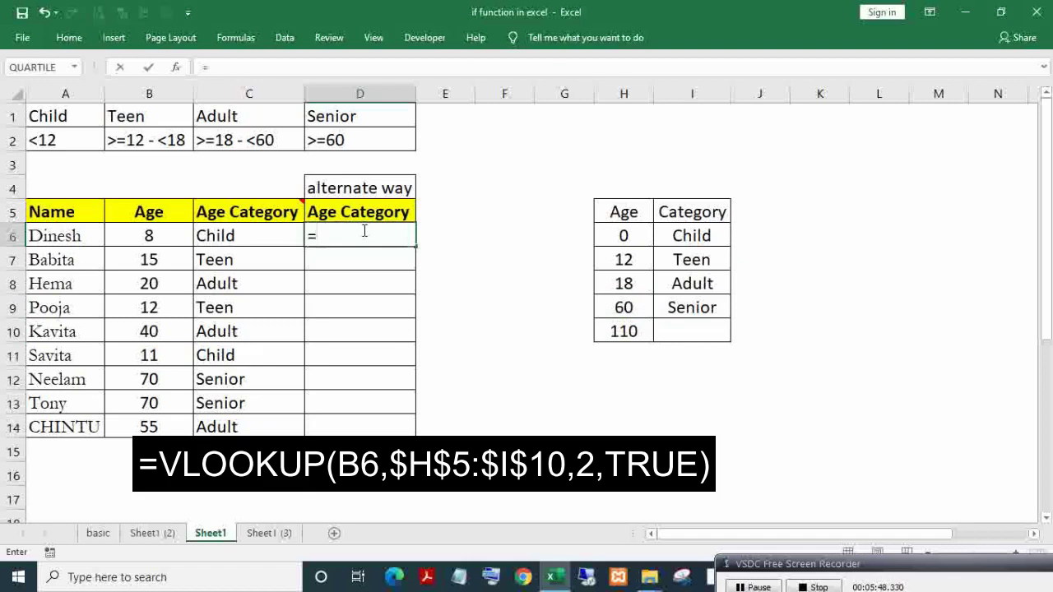
pyautogui.write('vl')
pyautogui.press('Tab')
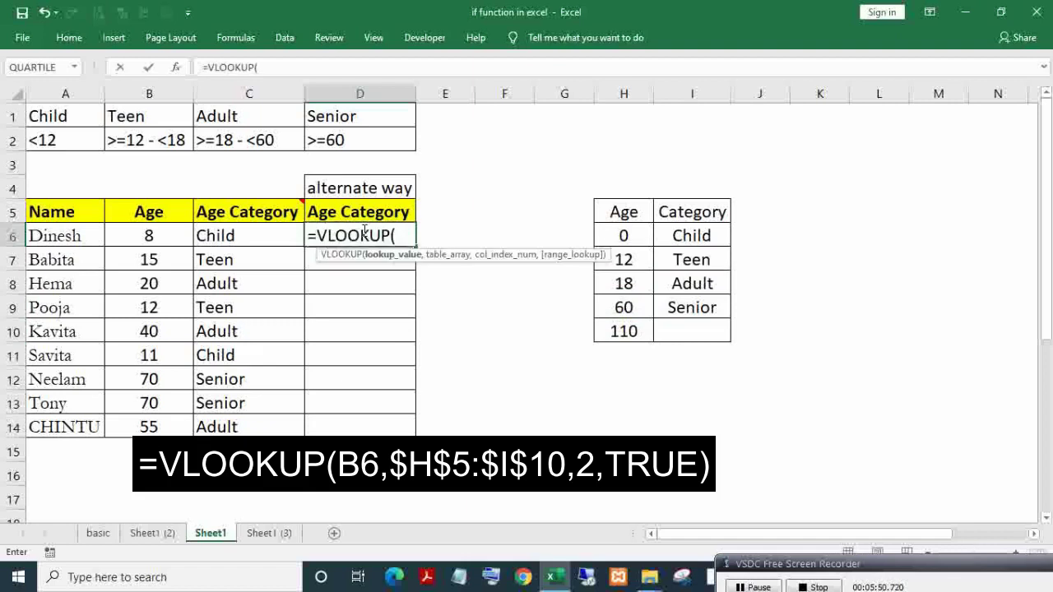
pyautogui.click(148, 236)
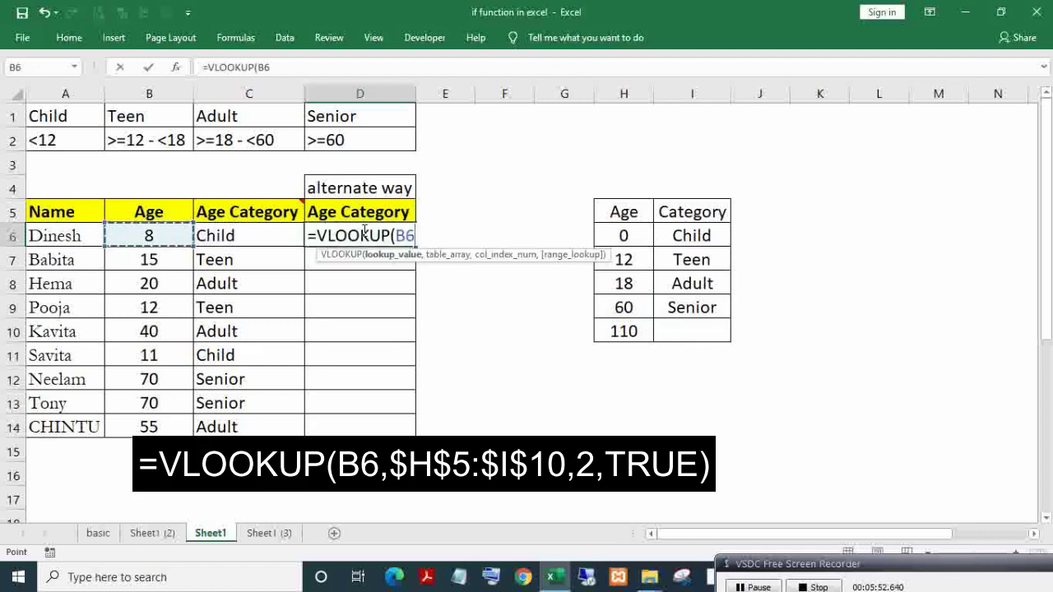
pyautogui.write(',')
pyautogui.moveTo(625, 218); pyautogui.dragTo(689, 331)
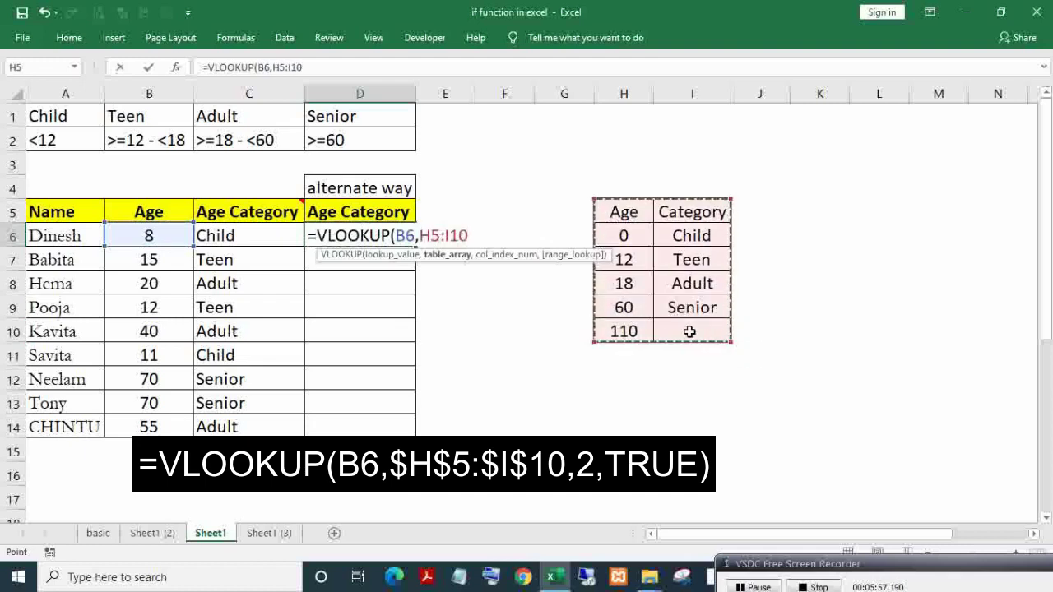
pyautogui.press('F4')
pyautogui.write('$I$10,')
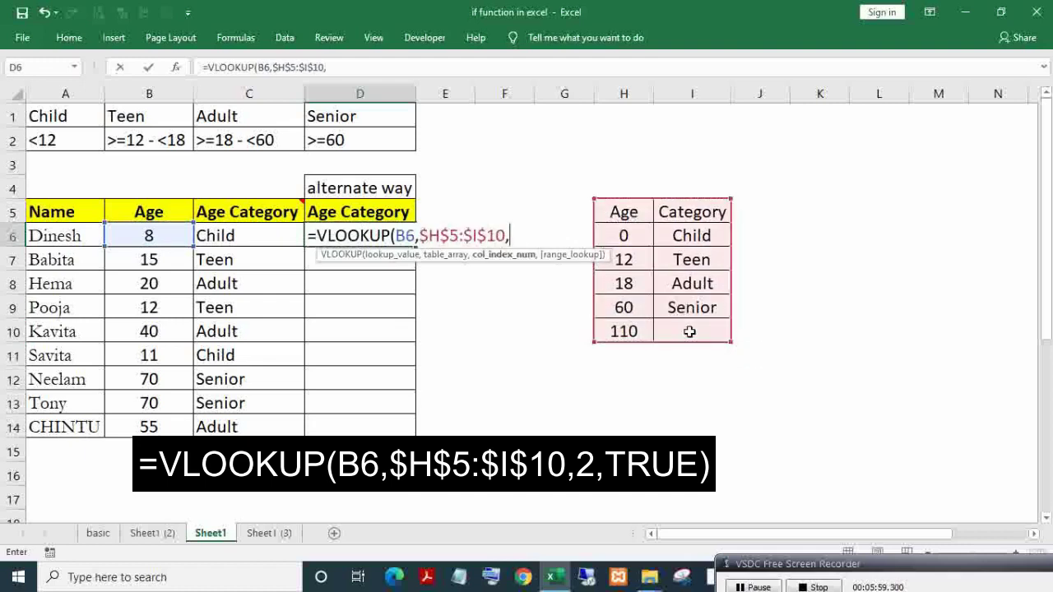
pyautogui.write('2,')
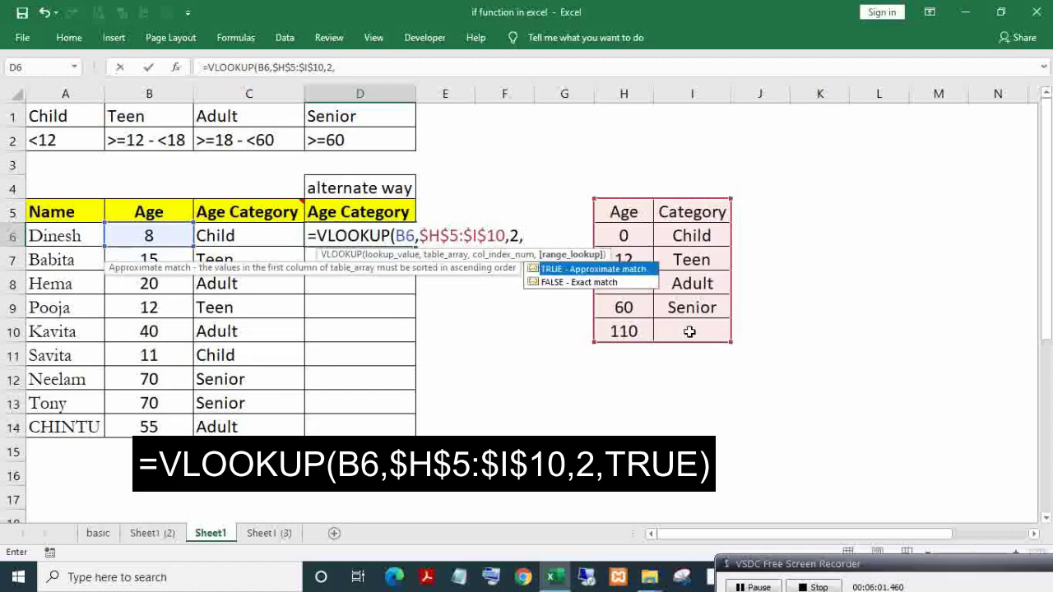
pyautogui.press('Tab')
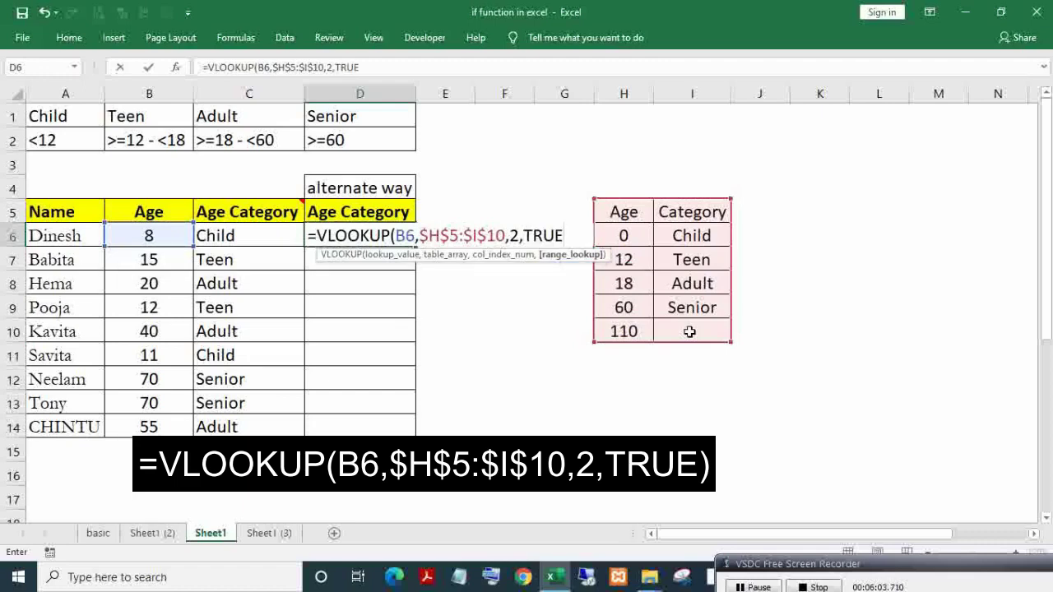
pyautogui.press('Return')
pyautogui.press('Up')
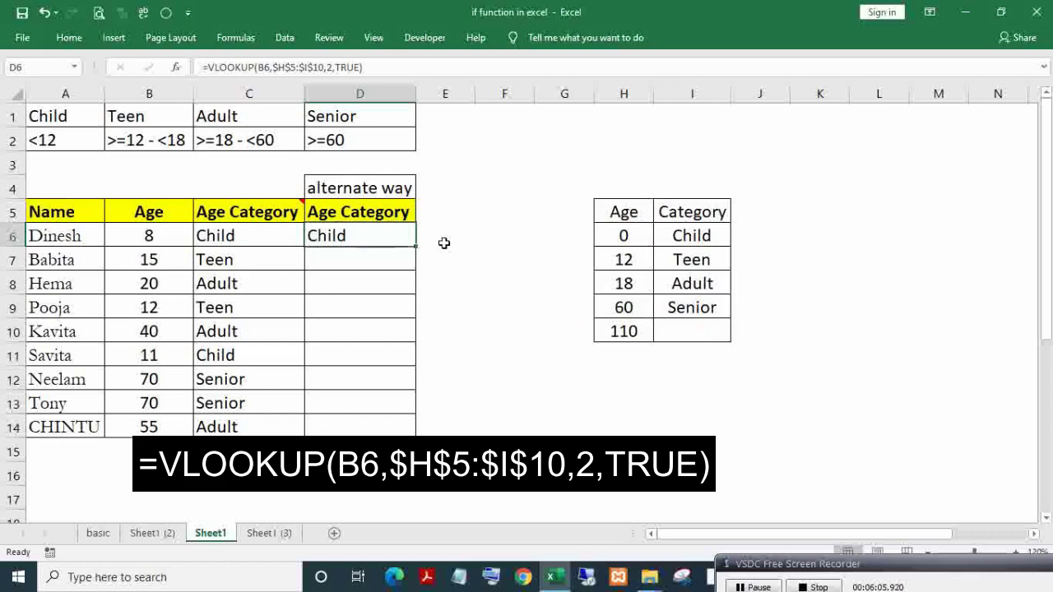
pyautogui.doubleClick(417, 246)
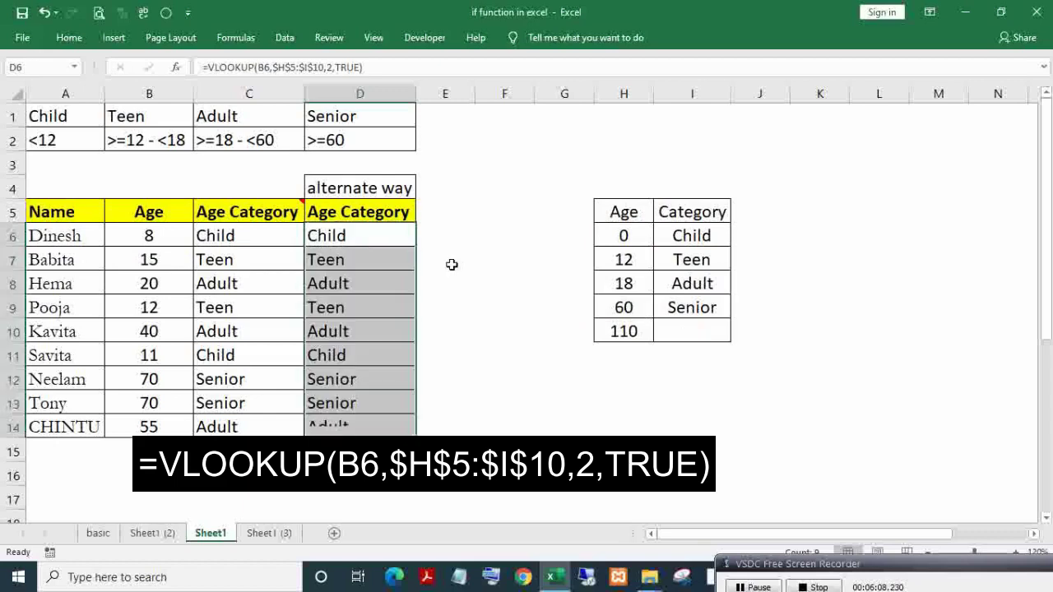
# Compare the VLOOKUP results in column D with the IF results in column C, rows 6–14
pyautogui.click(364, 236)
pyautogui.click(259, 260)
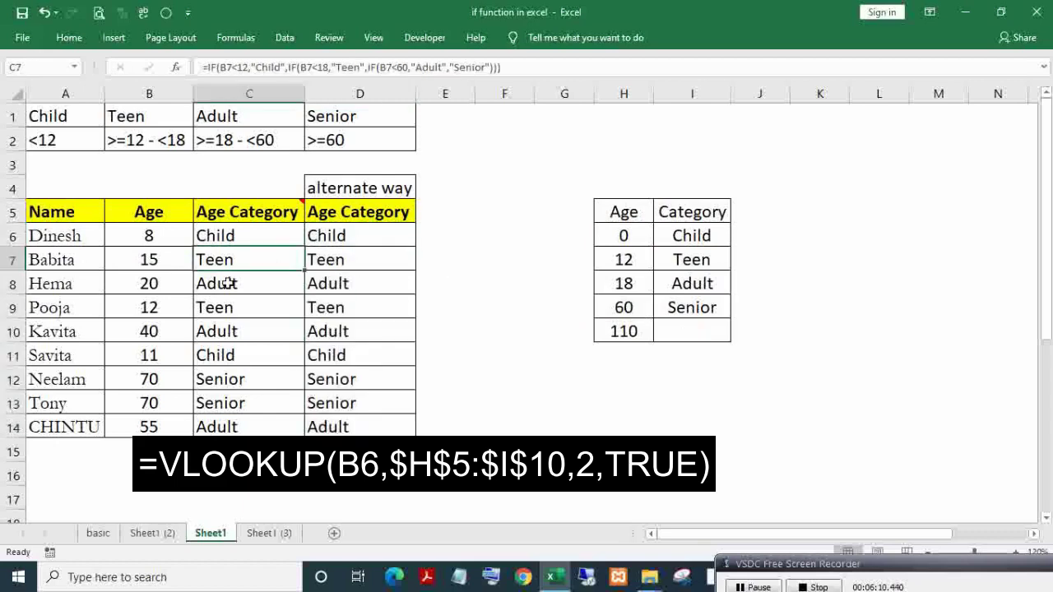
pyautogui.click(240, 310)
pyautogui.click(336, 309)
pyautogui.click(246, 331)
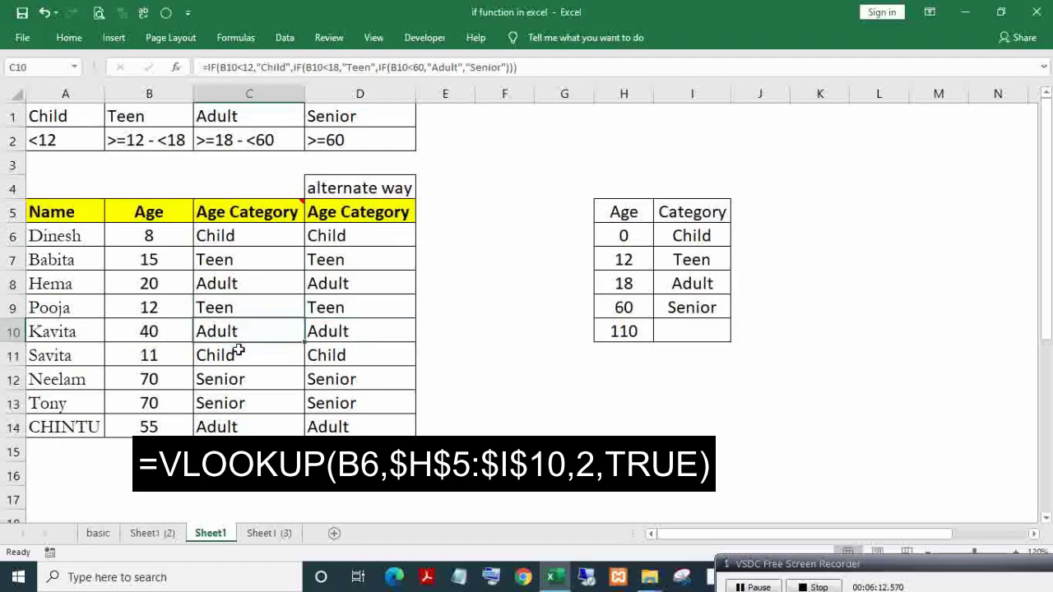
pyautogui.click(246, 355)
pyautogui.click(345, 355)
pyautogui.click(247, 380)
pyautogui.click(342, 383)
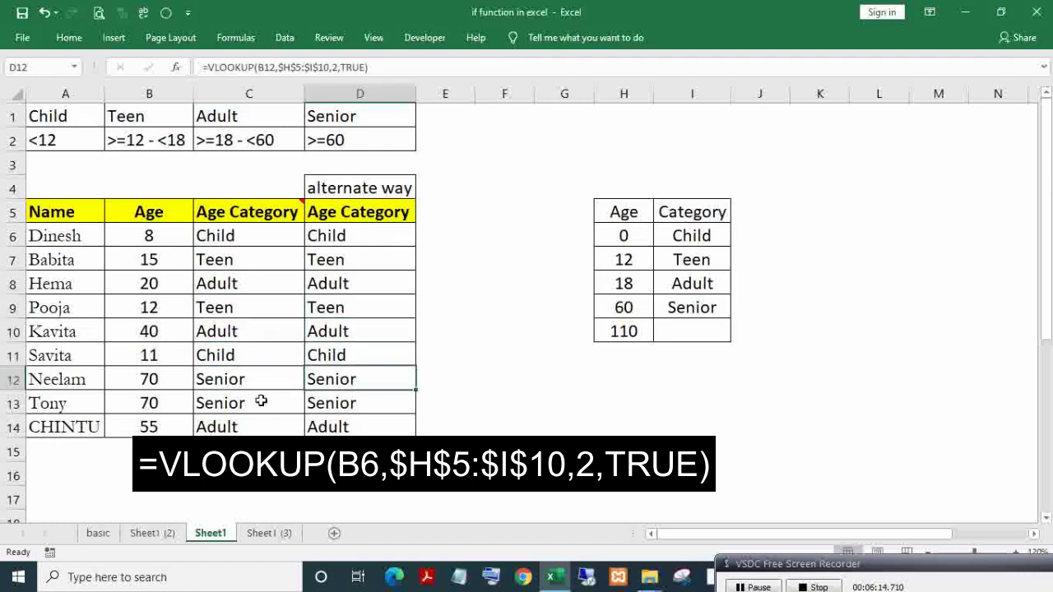
pyautogui.click(261, 402)
pyautogui.click(337, 403)
pyautogui.click(337, 426)
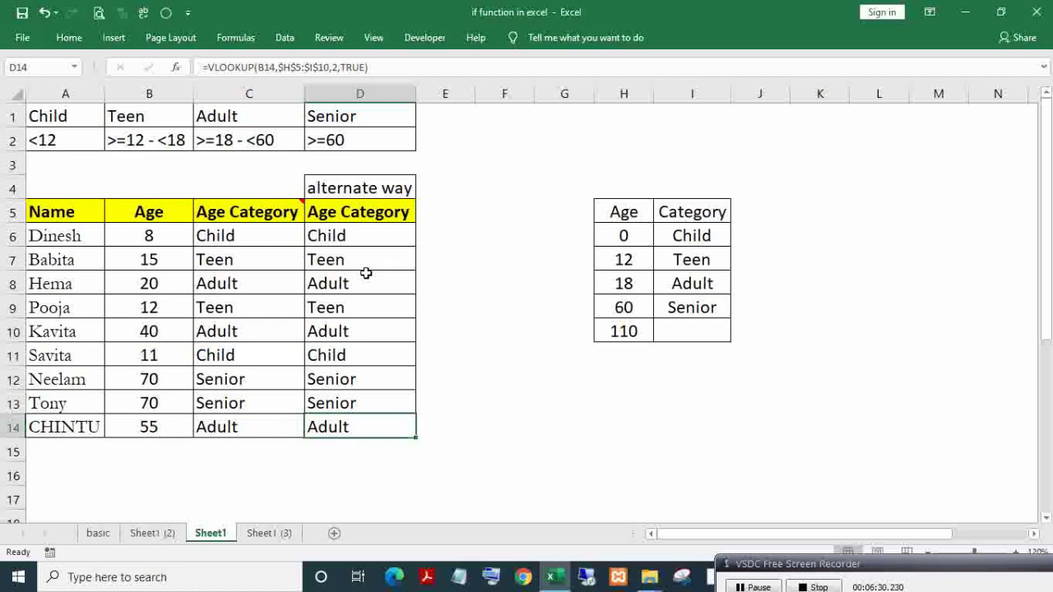
# Change the Teen threshold in H7 to 15, see row 9 turn Child, then restore 12
pyautogui.click(625, 235)
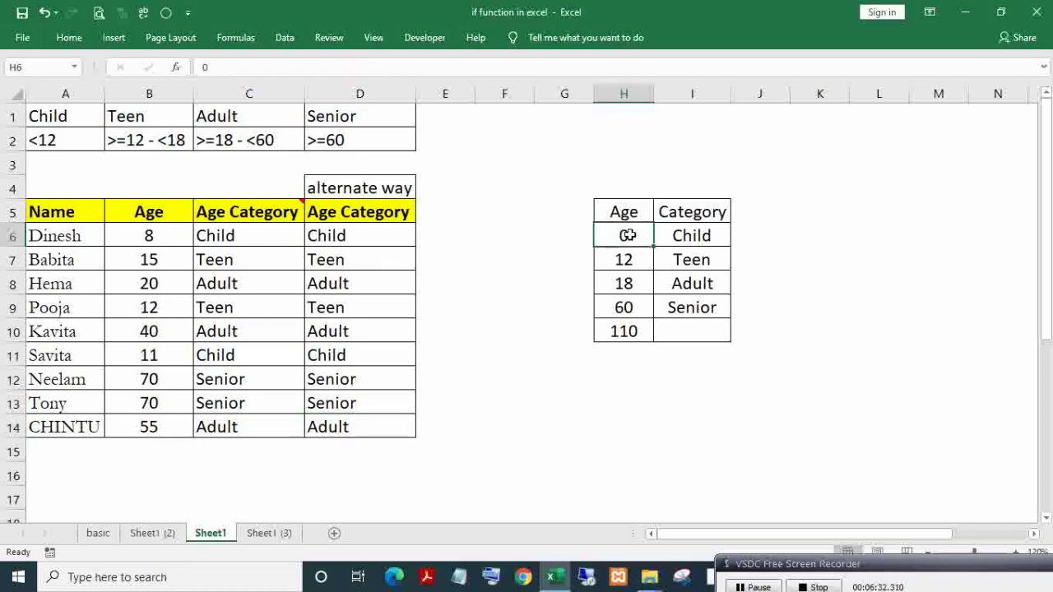
pyautogui.moveTo(628, 235); pyautogui.dragTo(688, 329)
pyautogui.click(623, 258)
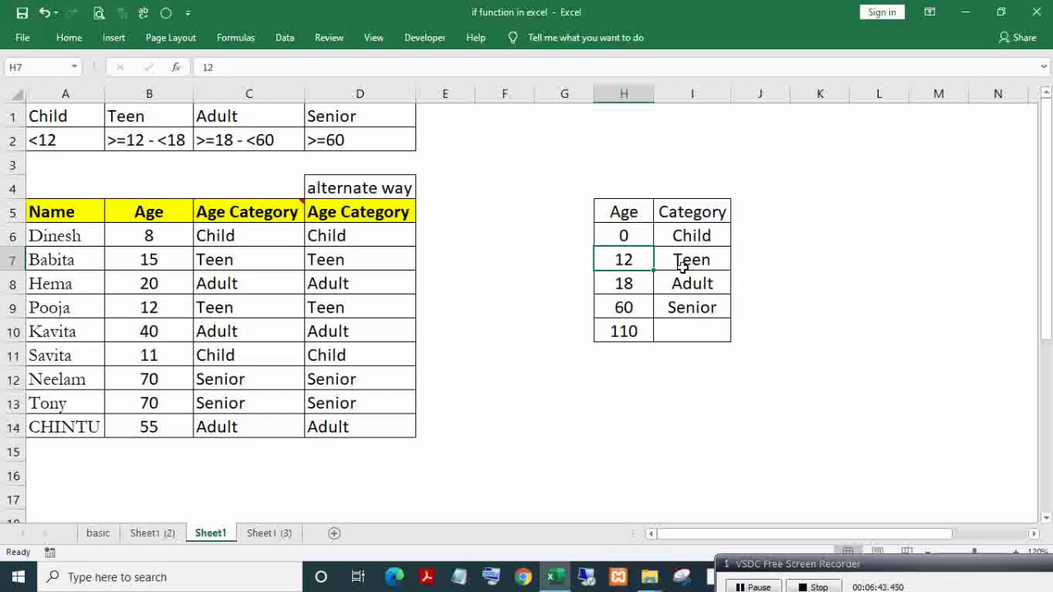
pyautogui.write('15')
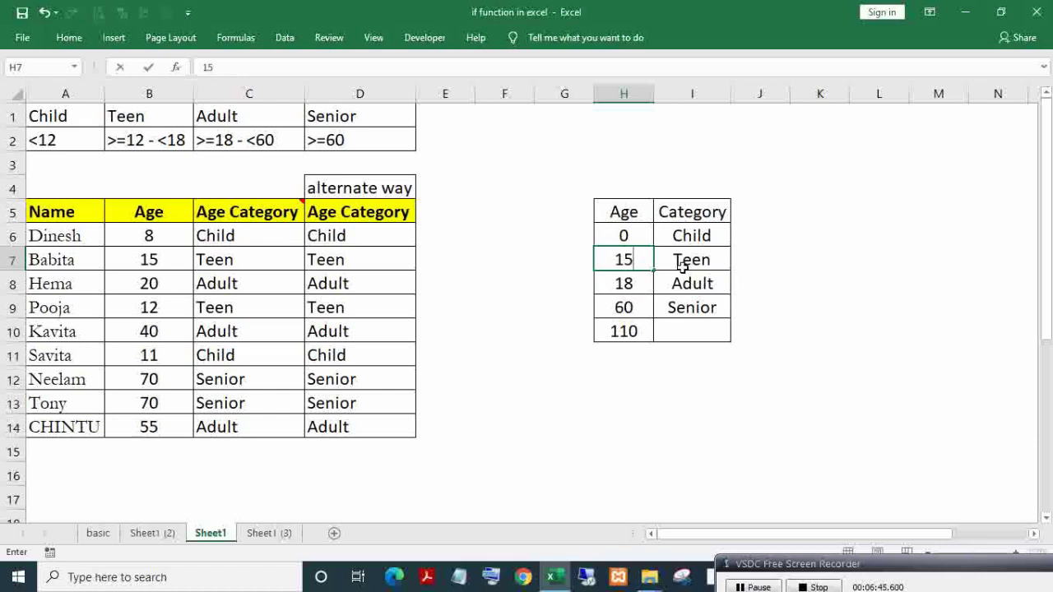
pyautogui.press('Return')
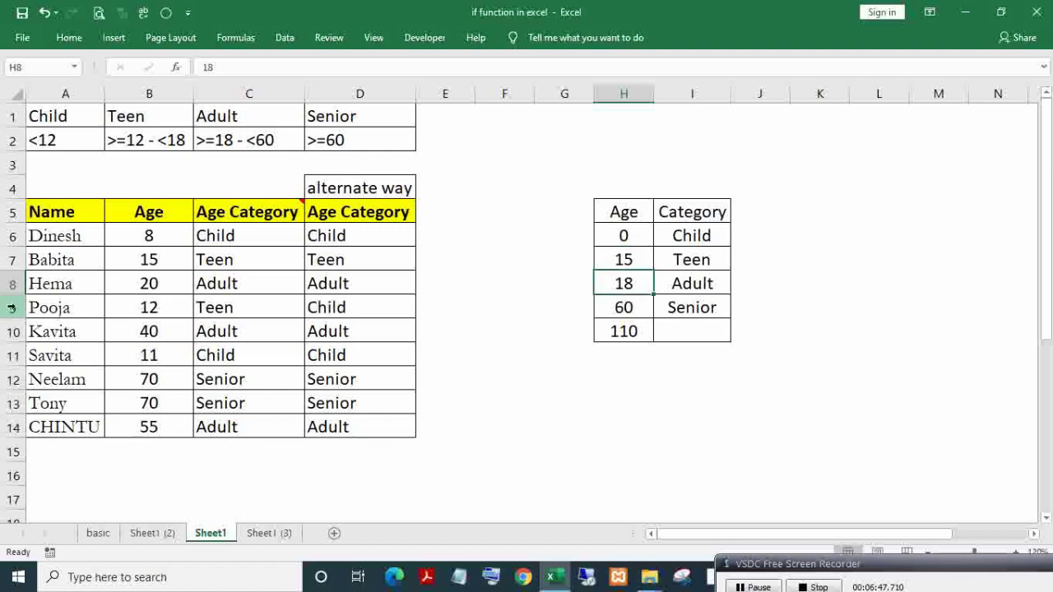
pyautogui.click(12, 307)
pyautogui.click(627, 260)
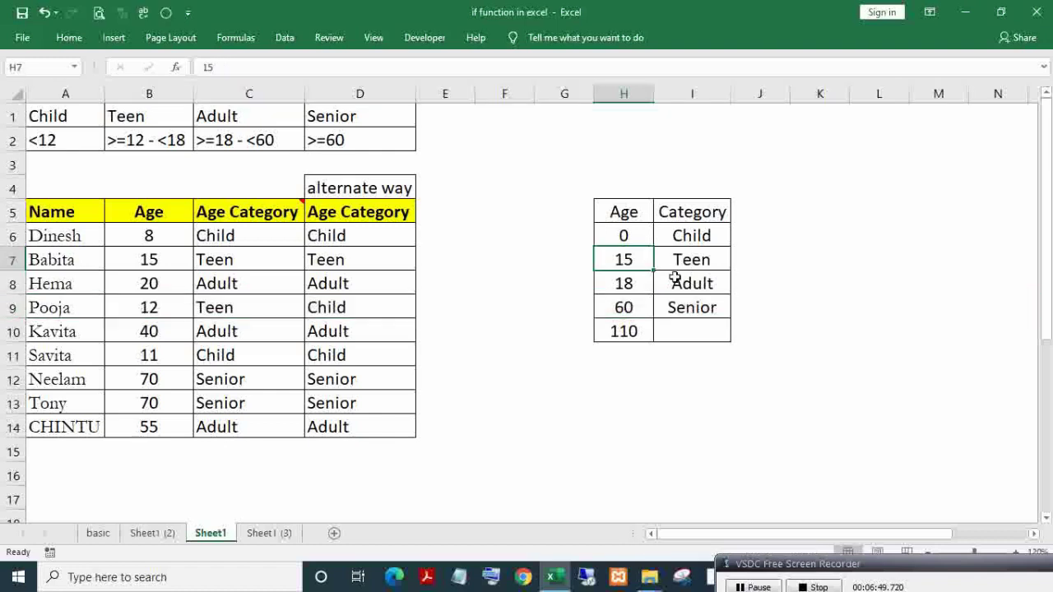
pyautogui.write('12')
pyautogui.press('Return')
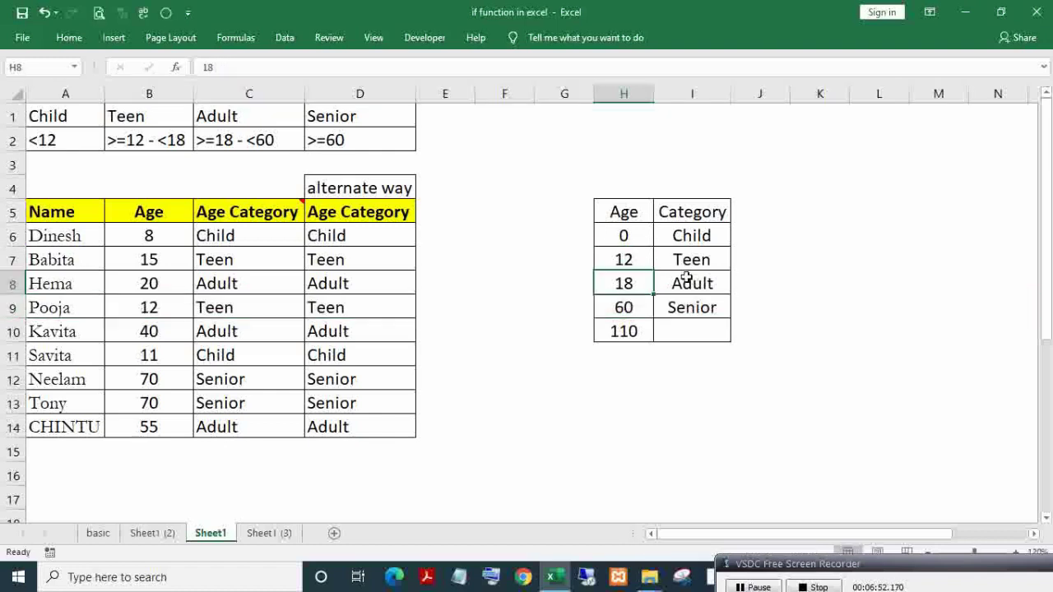
# Compare the lookup table and D6's VLOOKUP formula with C6's nested IF
pyautogui.moveTo(624, 212); pyautogui.dragTo(719, 357)
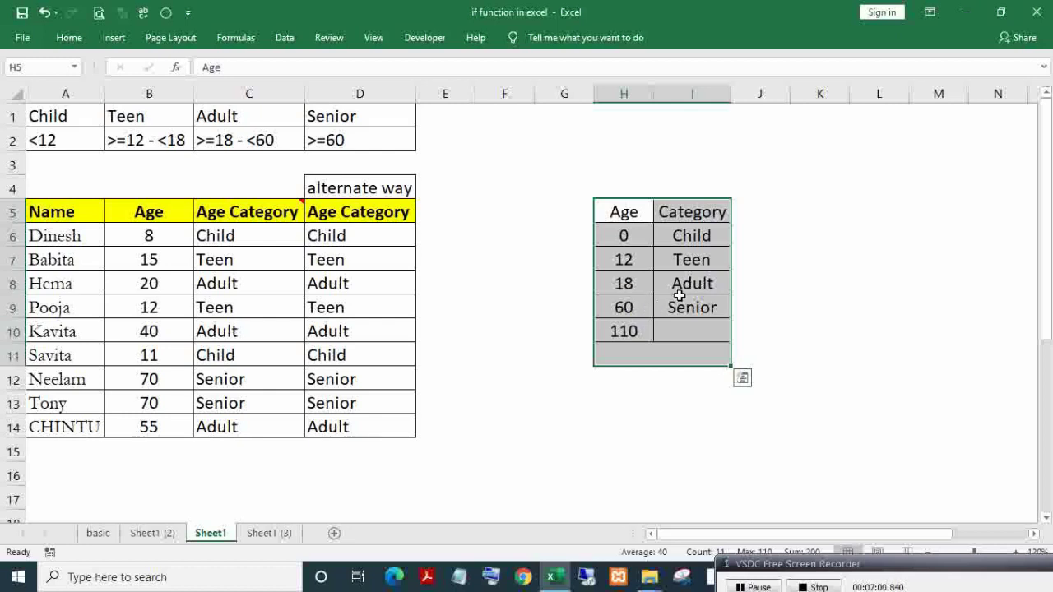
pyautogui.click(372, 242)
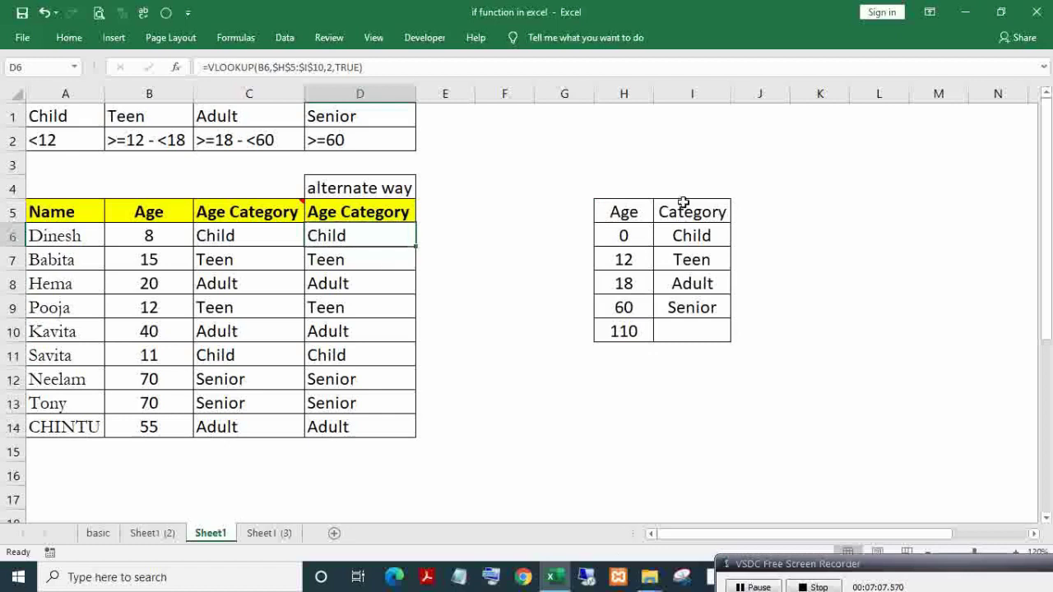
pyautogui.click(625, 211)
pyautogui.moveTo(650, 213); pyautogui.dragTo(694, 211)
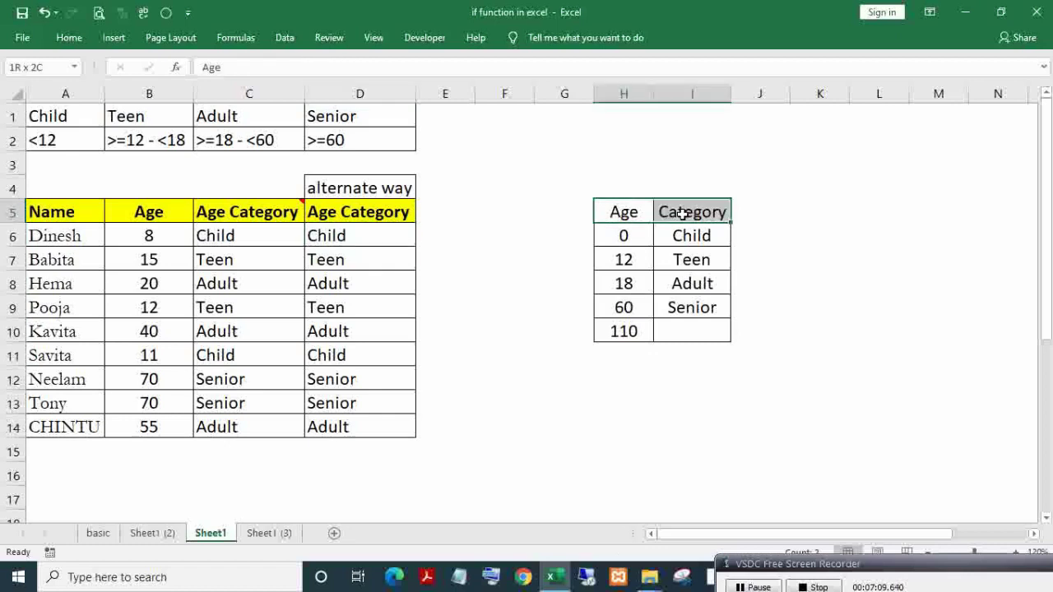
pyautogui.doubleClick(254, 236)
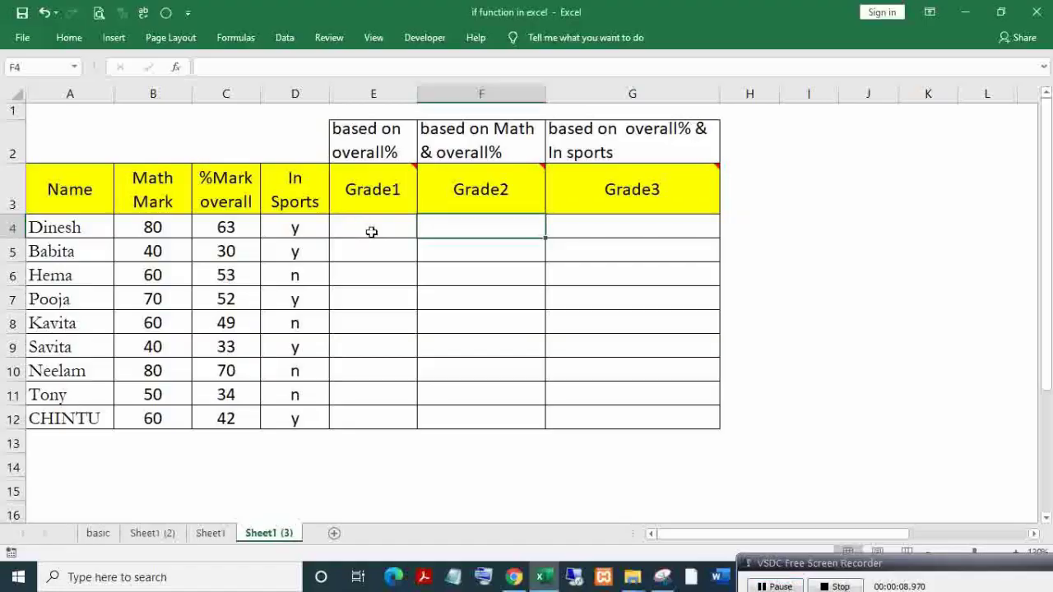
# Review the Grade1 criteria note against the overall %Mark column for E4:E12
pyautogui.click(374, 228)
pyautogui.moveTo(374, 228); pyautogui.dragTo(400, 421)
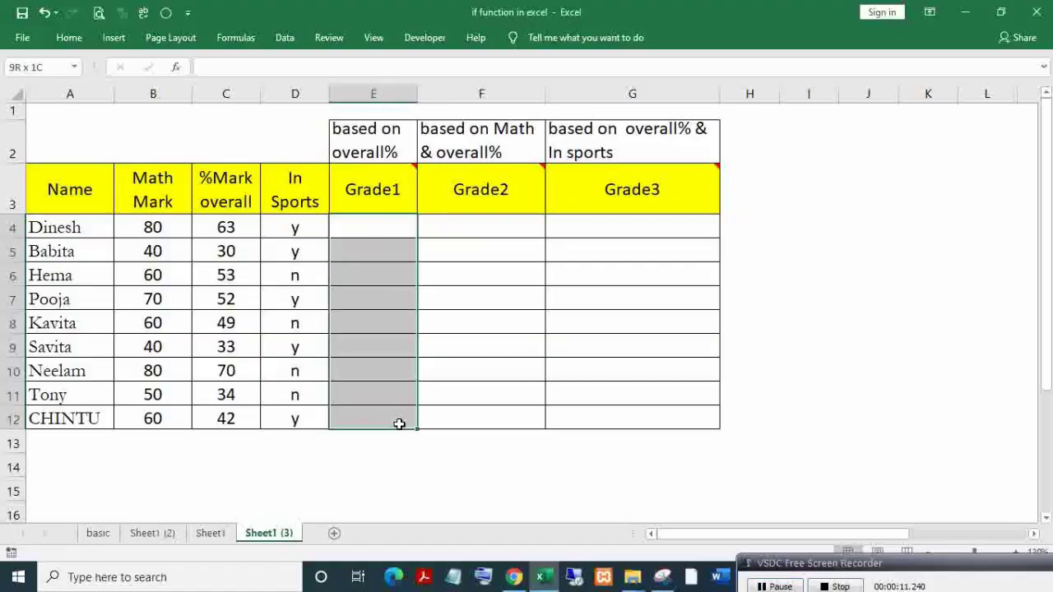
pyautogui.click(371, 191)
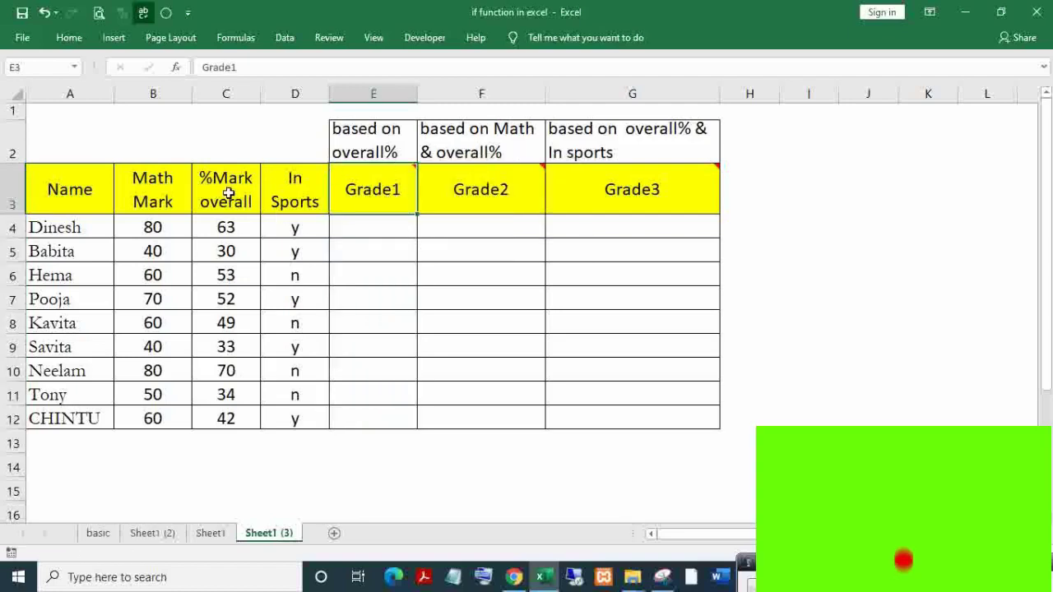
pyautogui.moveTo(224, 199); pyautogui.dragTo(234, 421)
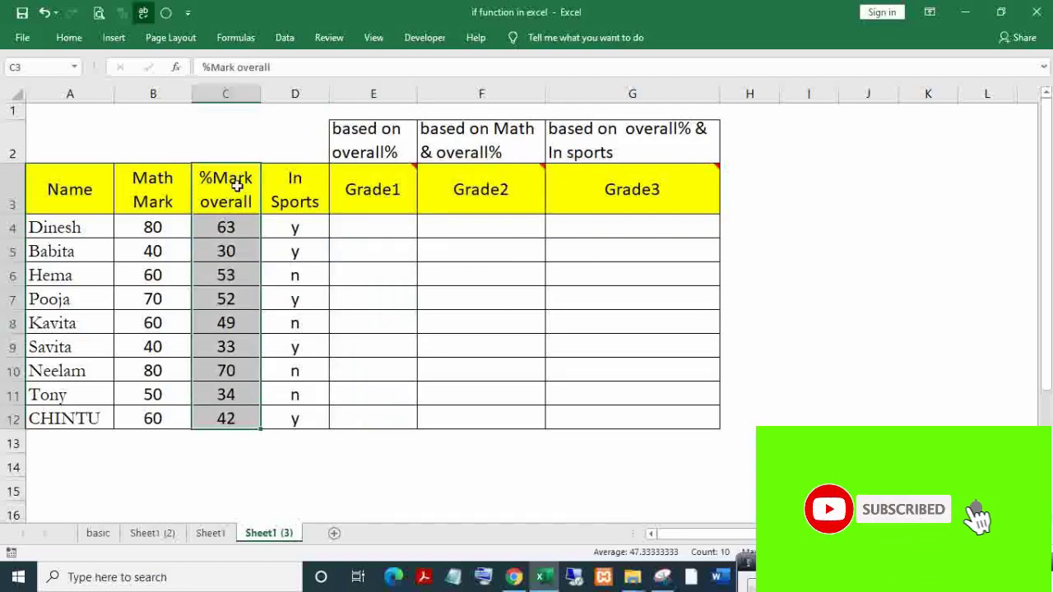
pyautogui.moveTo(235, 179); pyautogui.dragTo(224, 420)
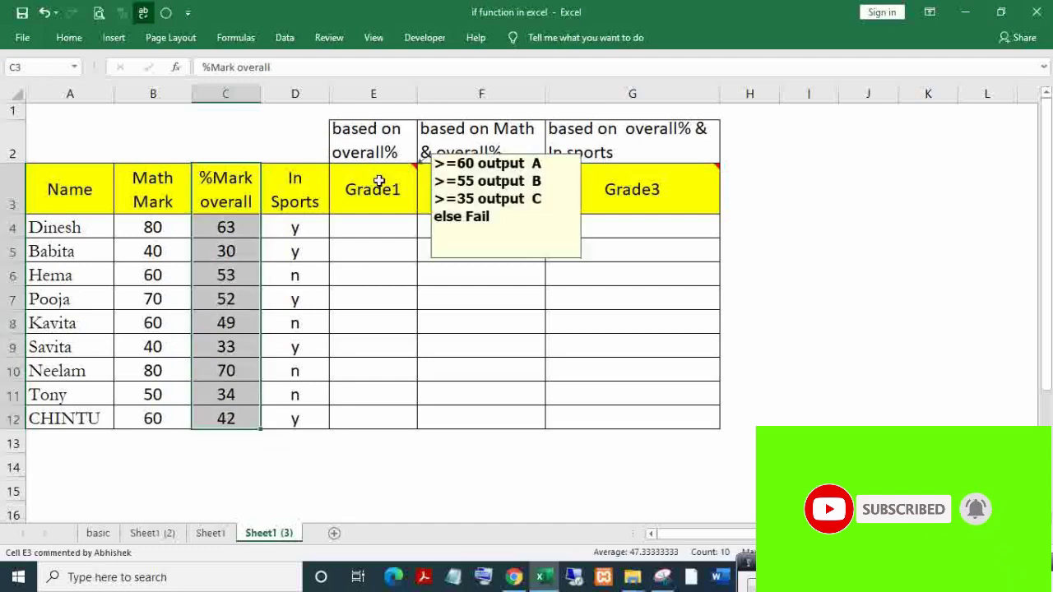
pyautogui.click(377, 182)
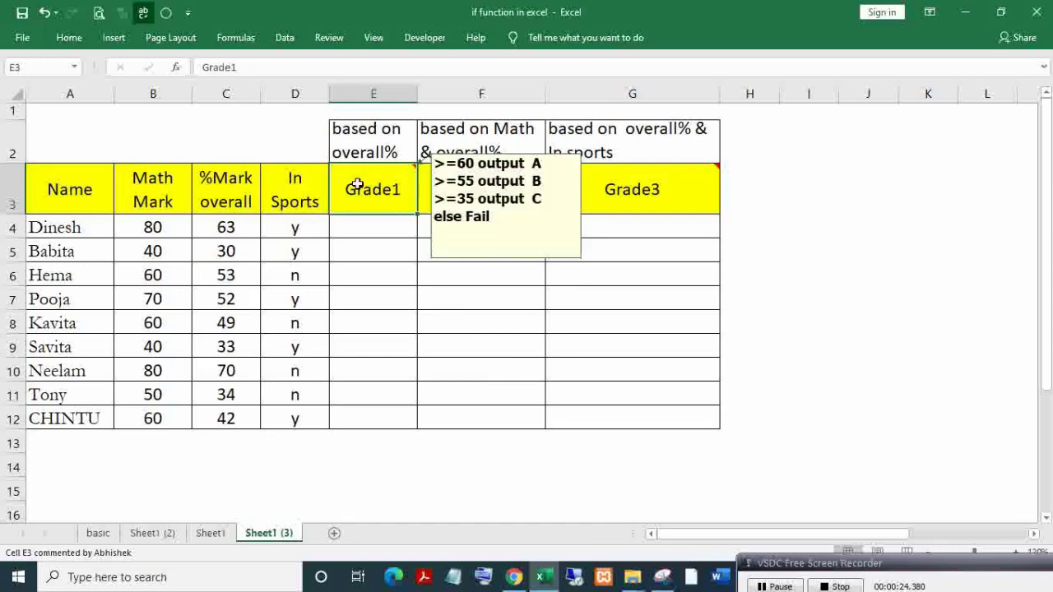
pyautogui.moveTo(357, 185); pyautogui.dragTo(364, 419)
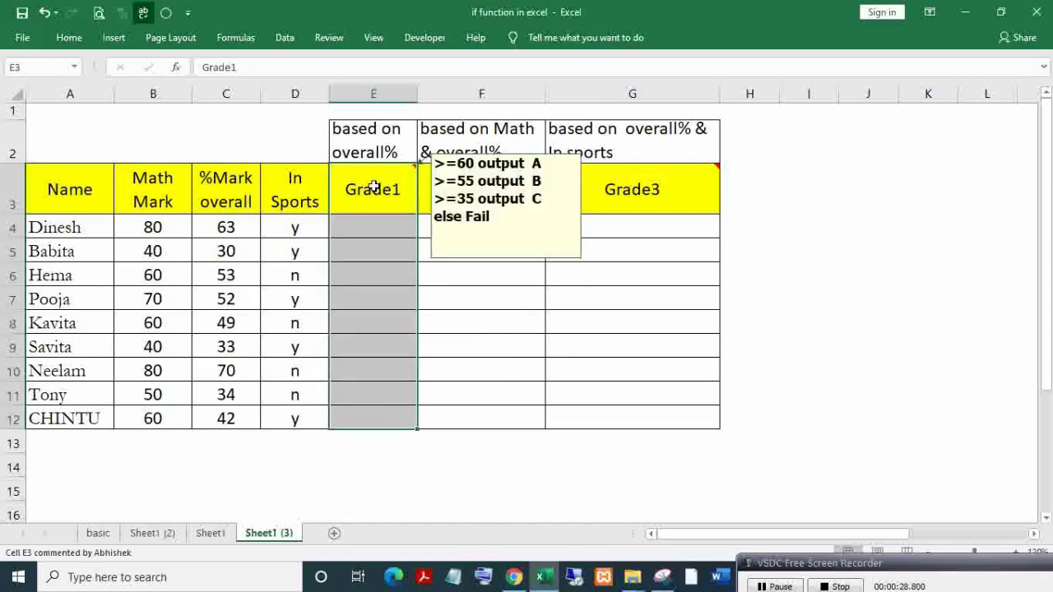
pyautogui.click(372, 197)
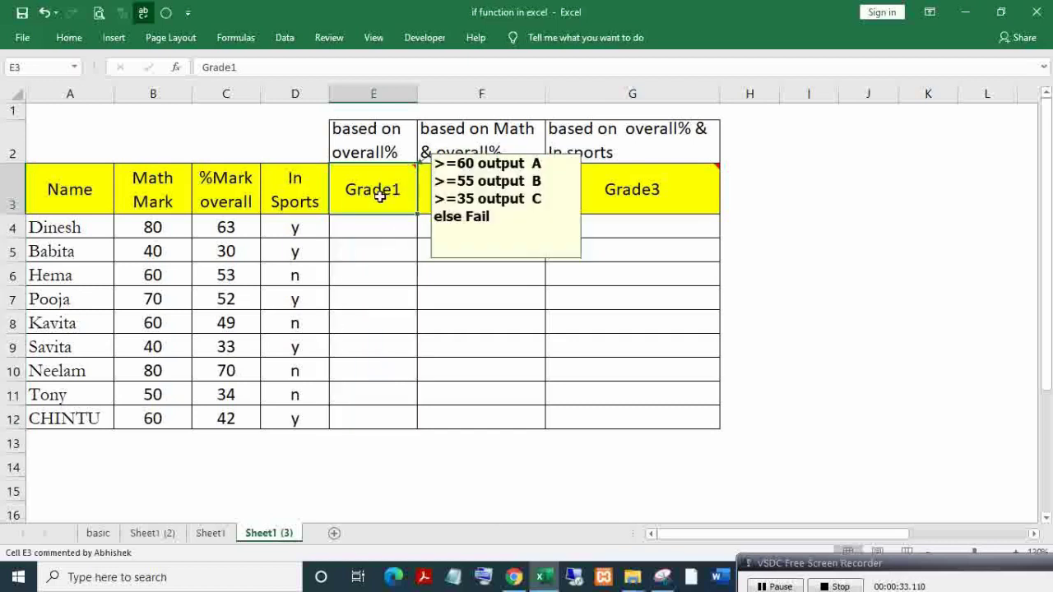
pyautogui.moveTo(218, 189); pyautogui.dragTo(225, 403)
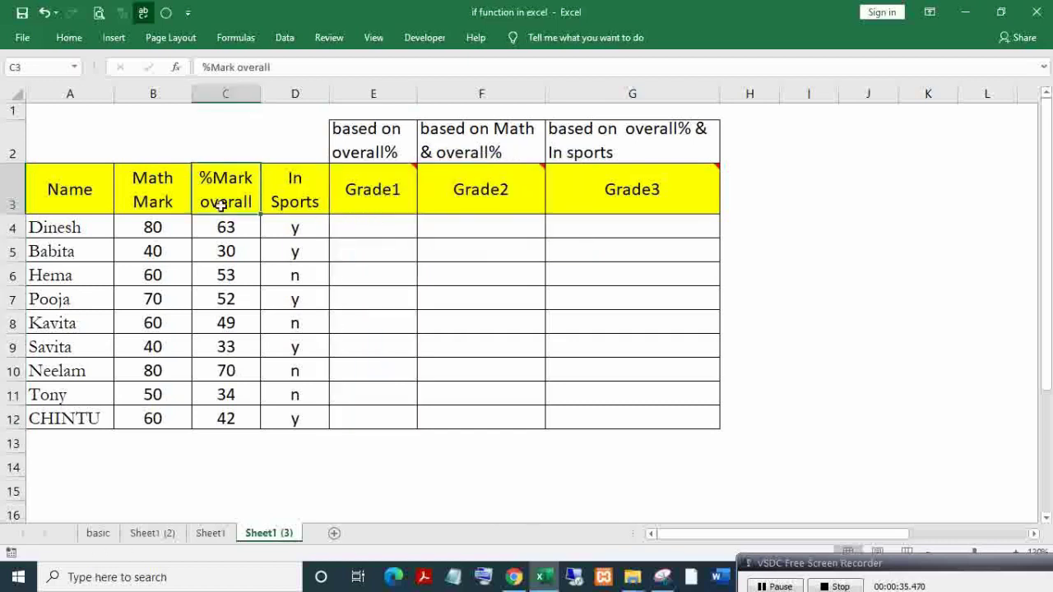
pyautogui.click(386, 182)
# Review the Grade2 criteria note based on Math and overall marks, then select a cell beside the table
pyautogui.click(463, 187)
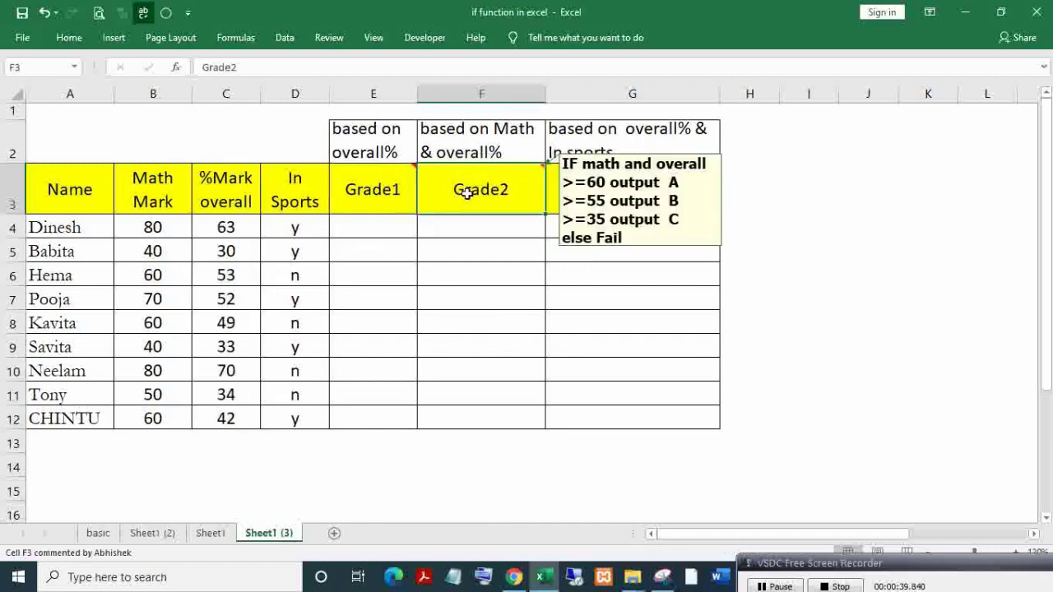
pyautogui.click(473, 141)
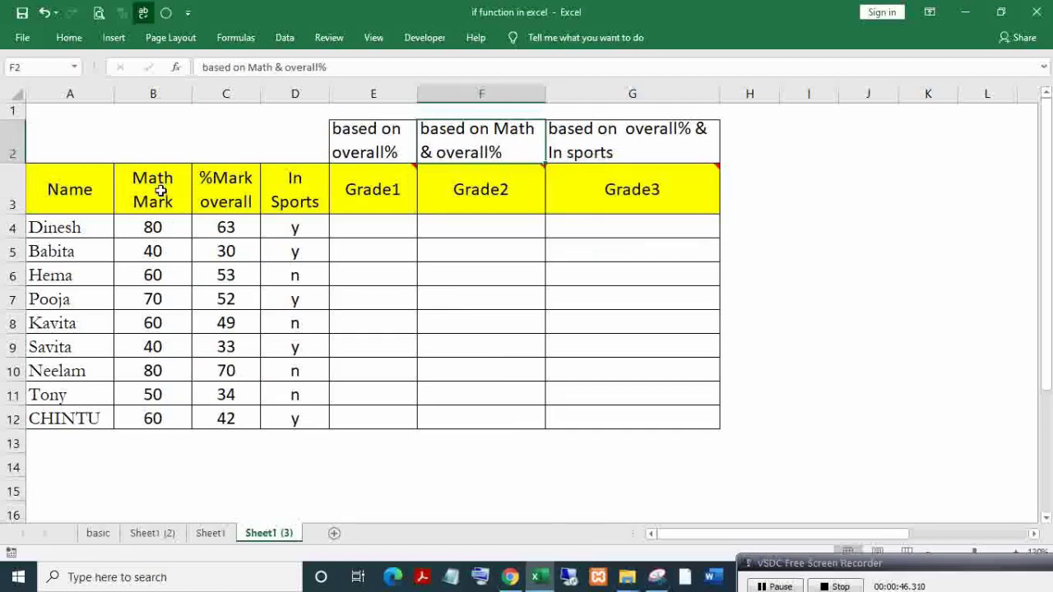
pyautogui.moveTo(158, 192)
pyautogui.mouseDown()
pyautogui.moveTo(172, 278)
pyautogui.moveTo(225, 422)
pyautogui.mouseUp()
pyautogui.click(504, 191)
pyautogui.moveTo(480, 189)
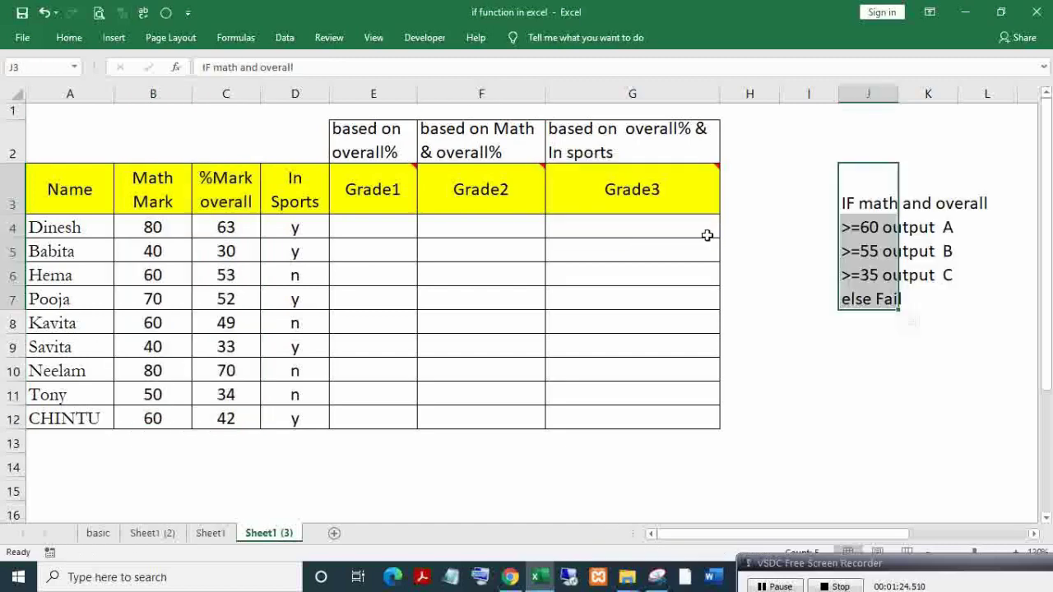
pyautogui.click(788, 228)
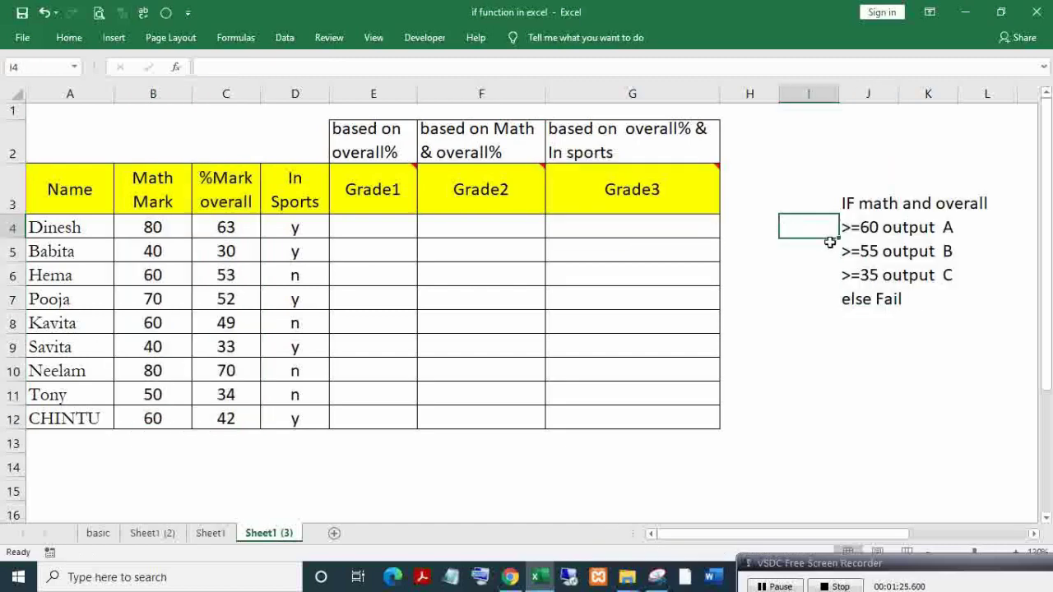
pyautogui.click(853, 203)
pyautogui.click(844, 231)
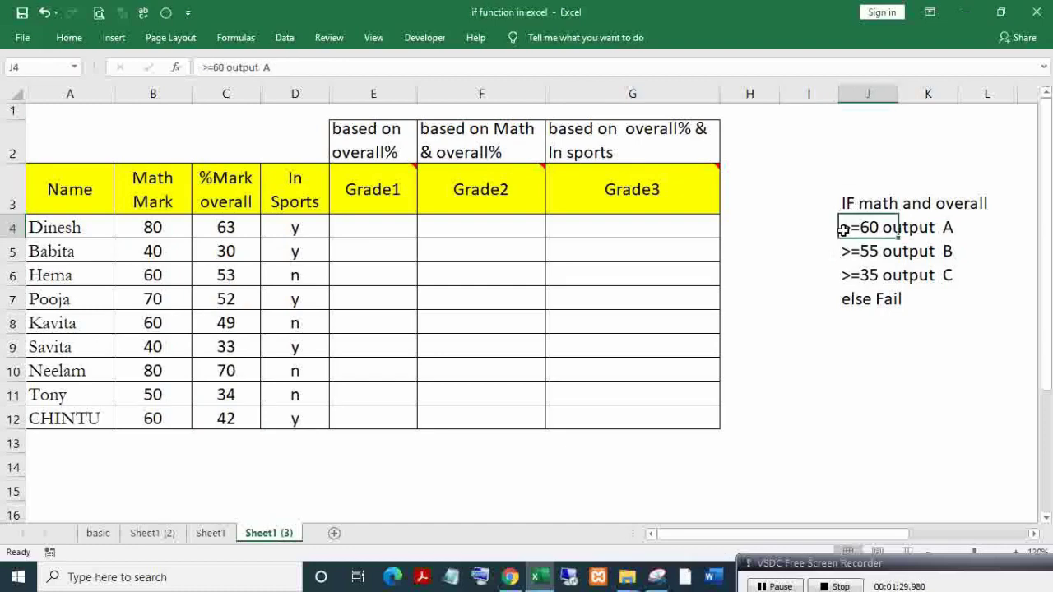
pyautogui.click(968, 238)
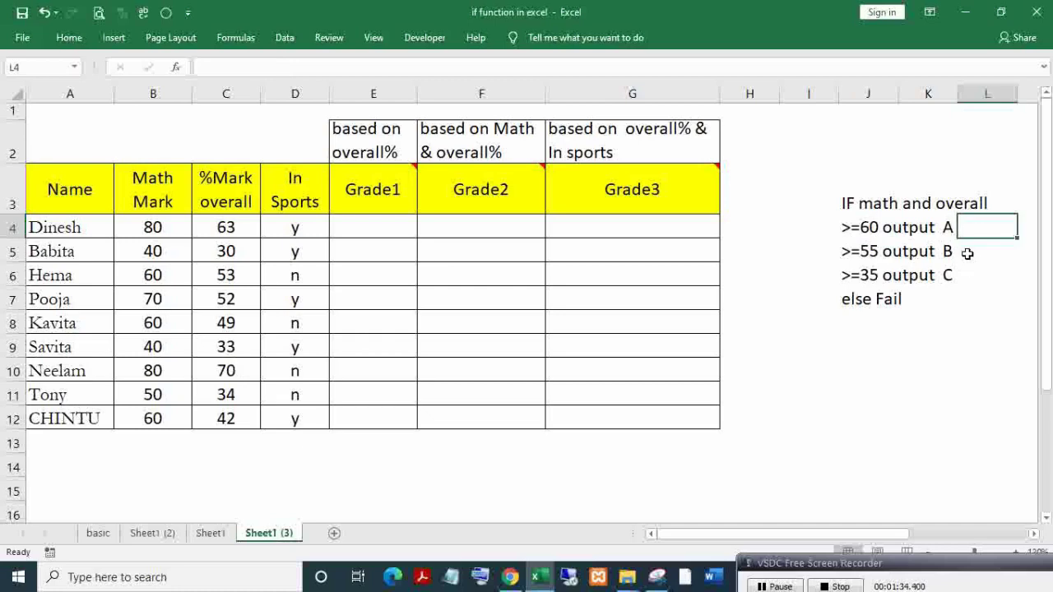
pyautogui.click(967, 253)
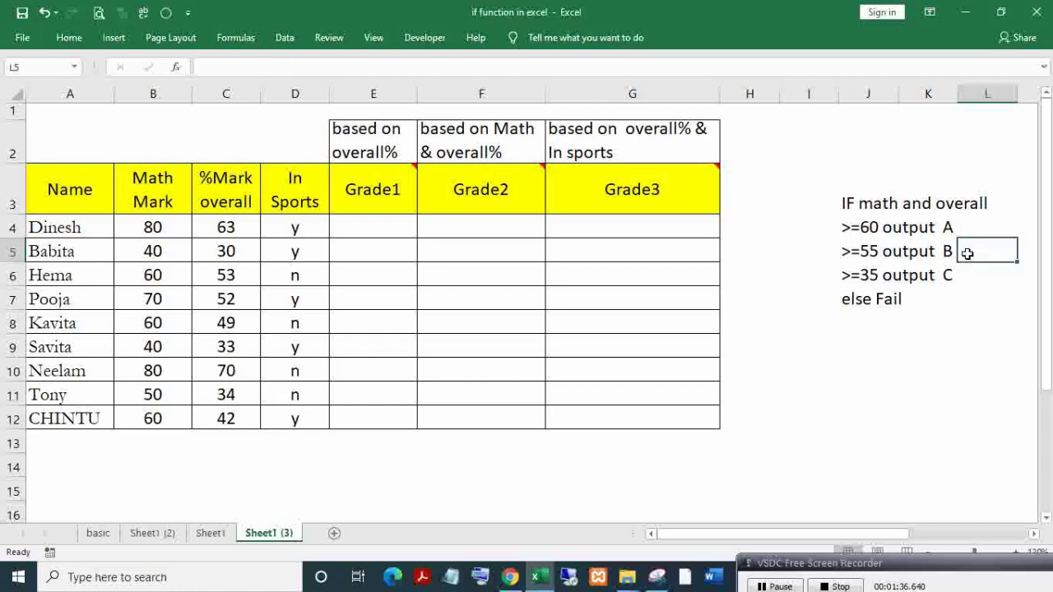
pyautogui.click(967, 270)
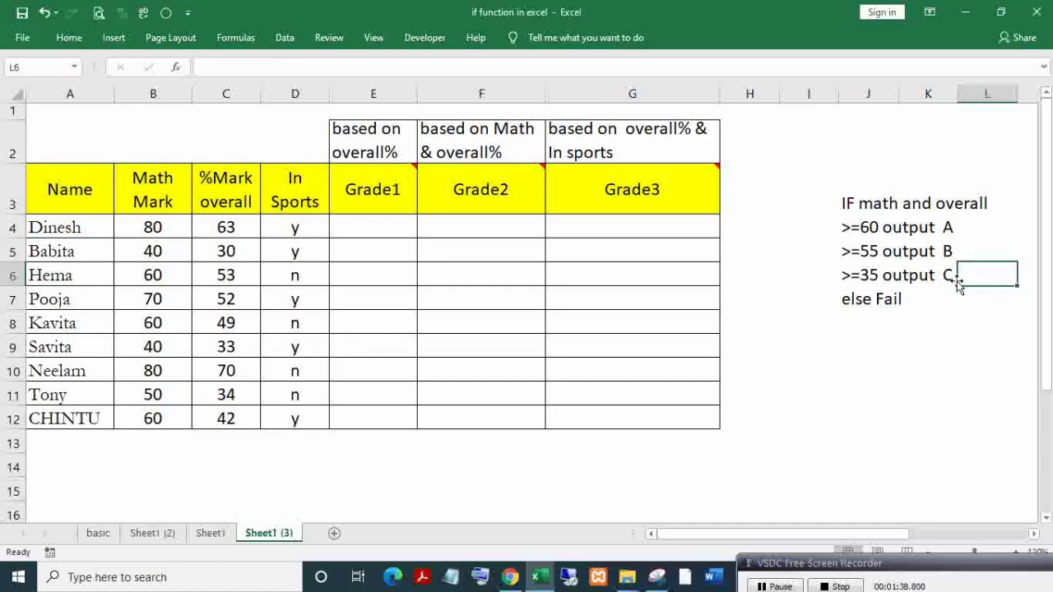
pyautogui.click(921, 298)
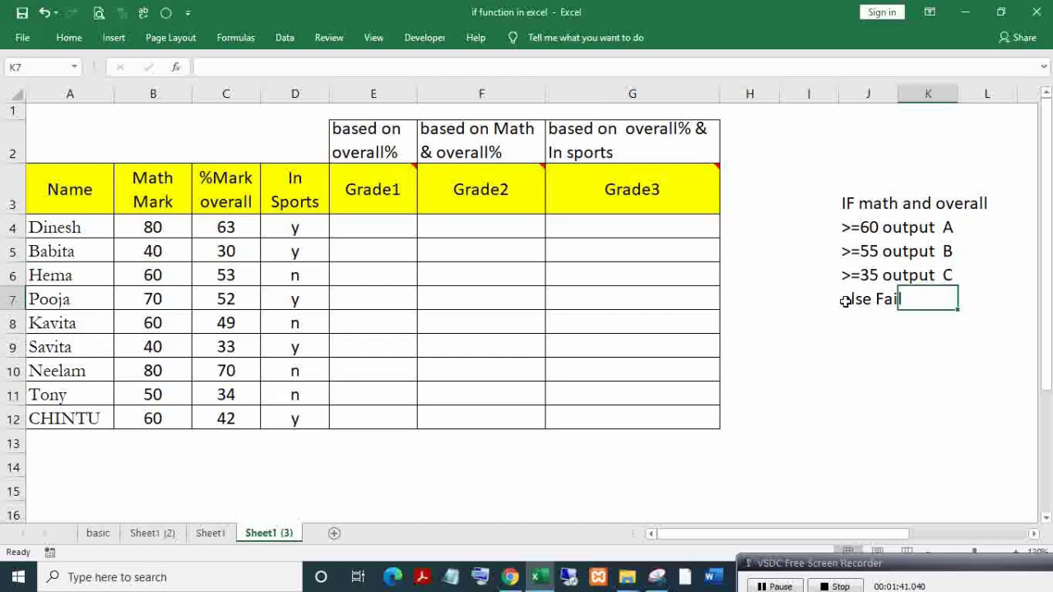
pyautogui.click(846, 300)
pyautogui.click(812, 294)
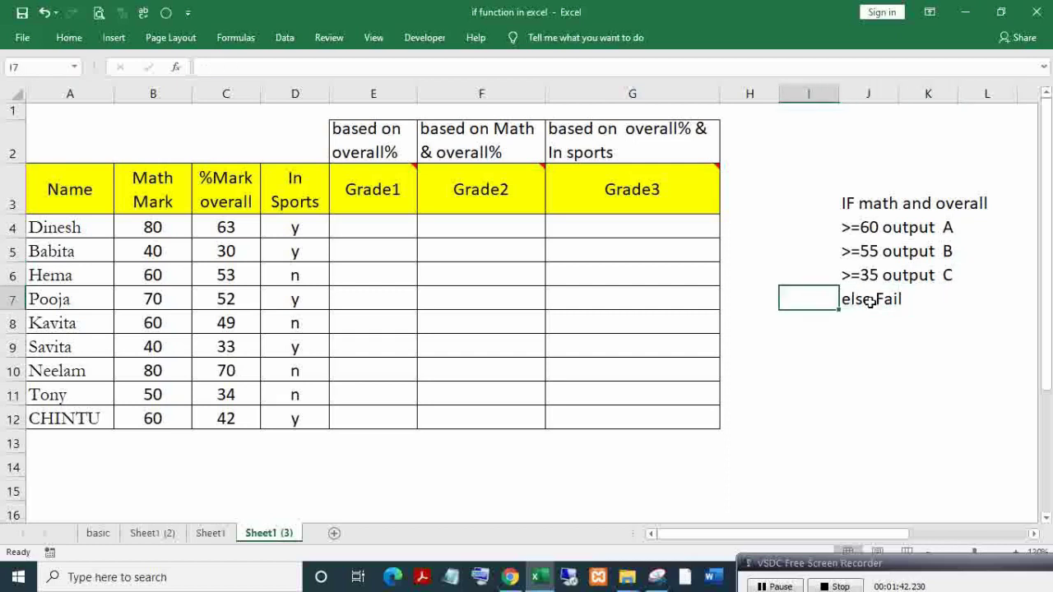
pyautogui.moveTo(790, 299); pyautogui.dragTo(929, 326)
pyautogui.click(832, 319)
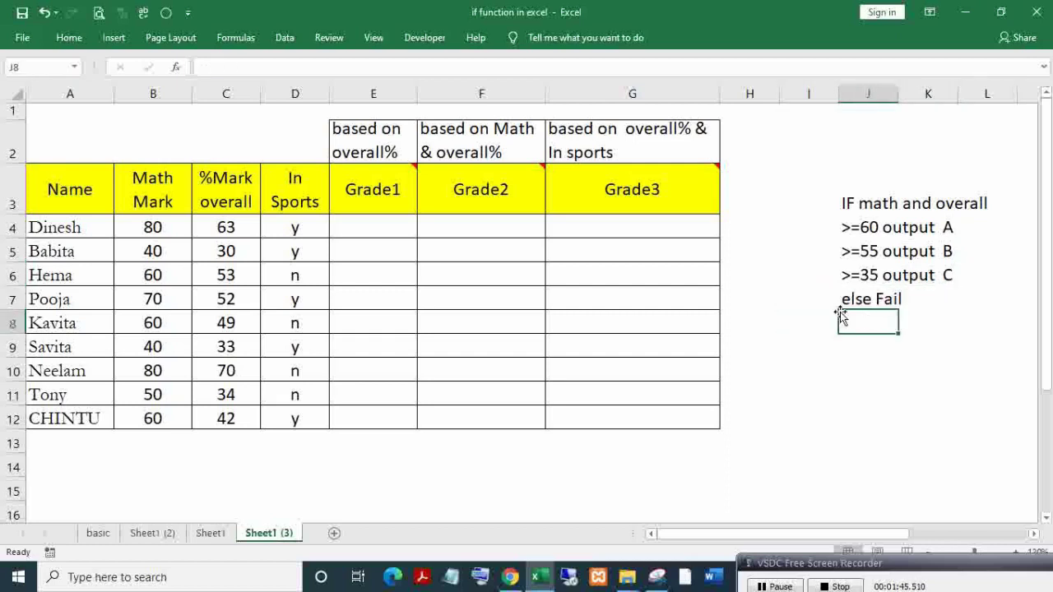
pyautogui.click(832, 297)
pyautogui.click(874, 201)
pyautogui.click(985, 203)
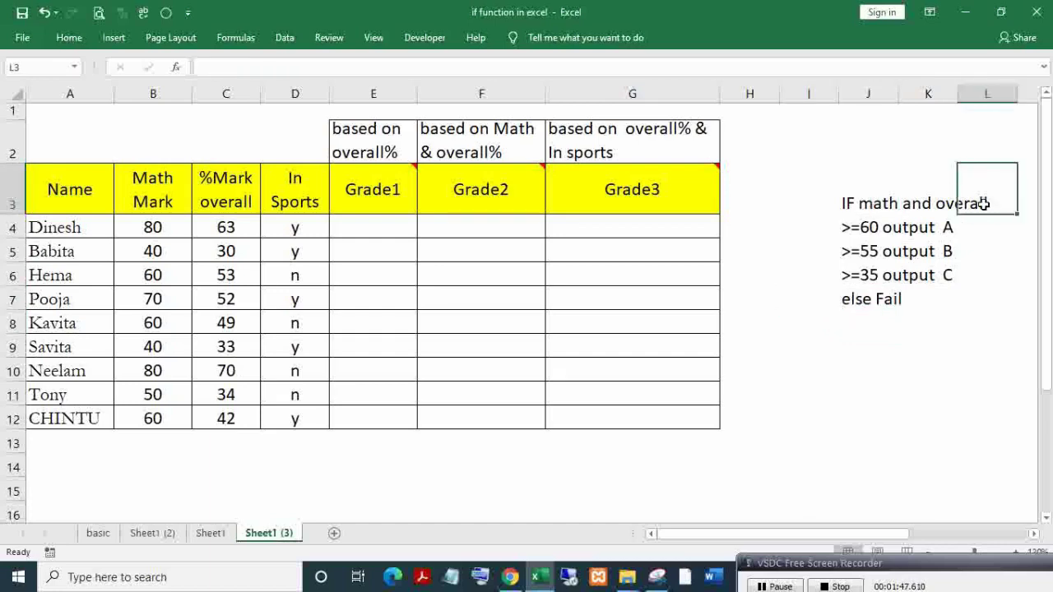
pyautogui.click(481, 229)
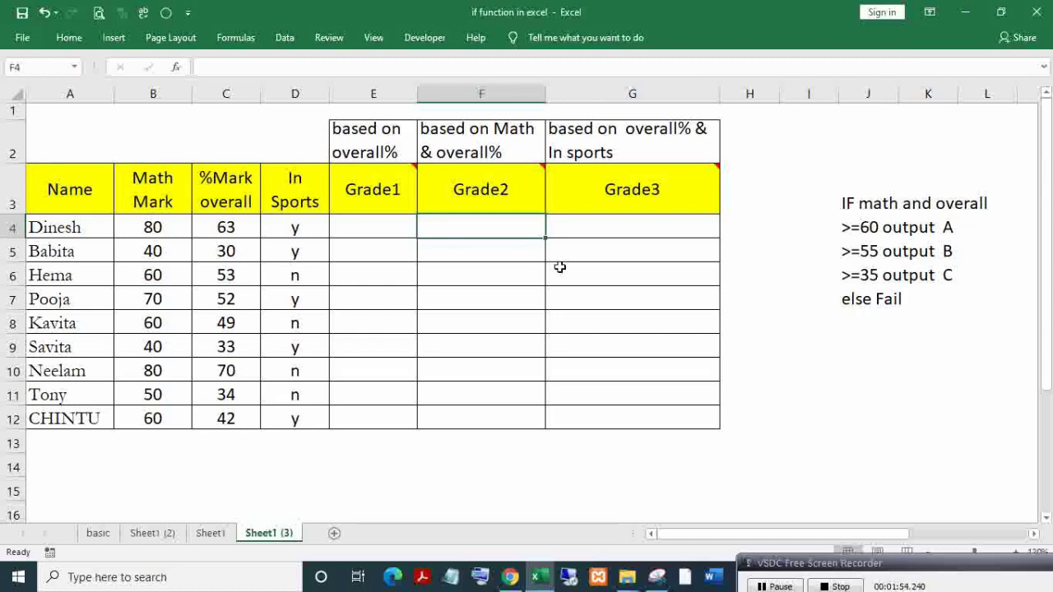
# Start F4's formula with IF(AND(B4>=60,C4>=60),"A" for the top grade
pyautogui.write('=IF')
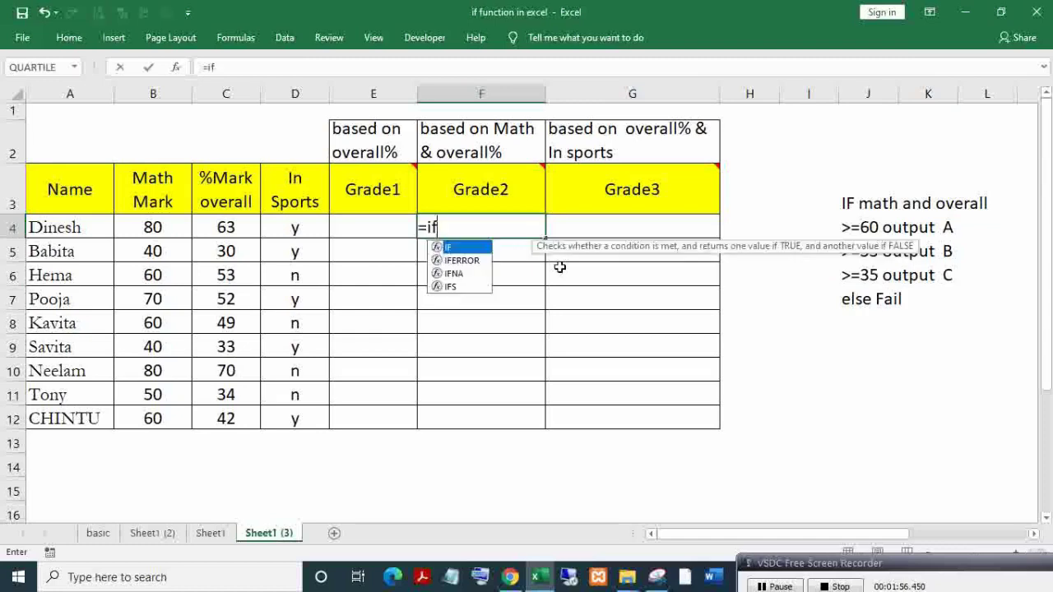
pyautogui.write('(')
pyautogui.click(153, 227)
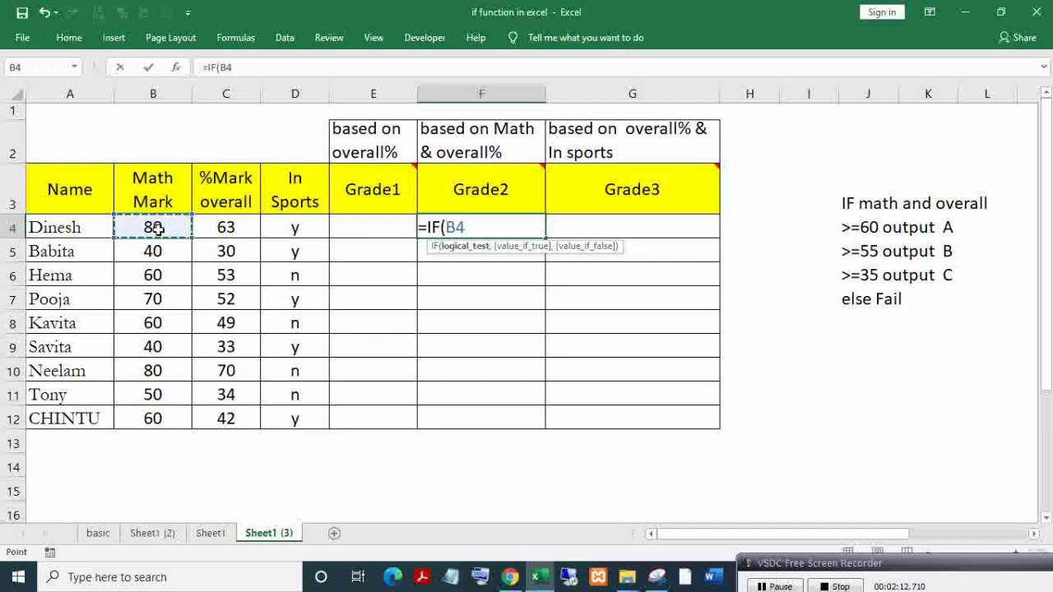
pyautogui.press('BackSpace')
pyautogui.press('BackSpace')
pyautogui.write('and')
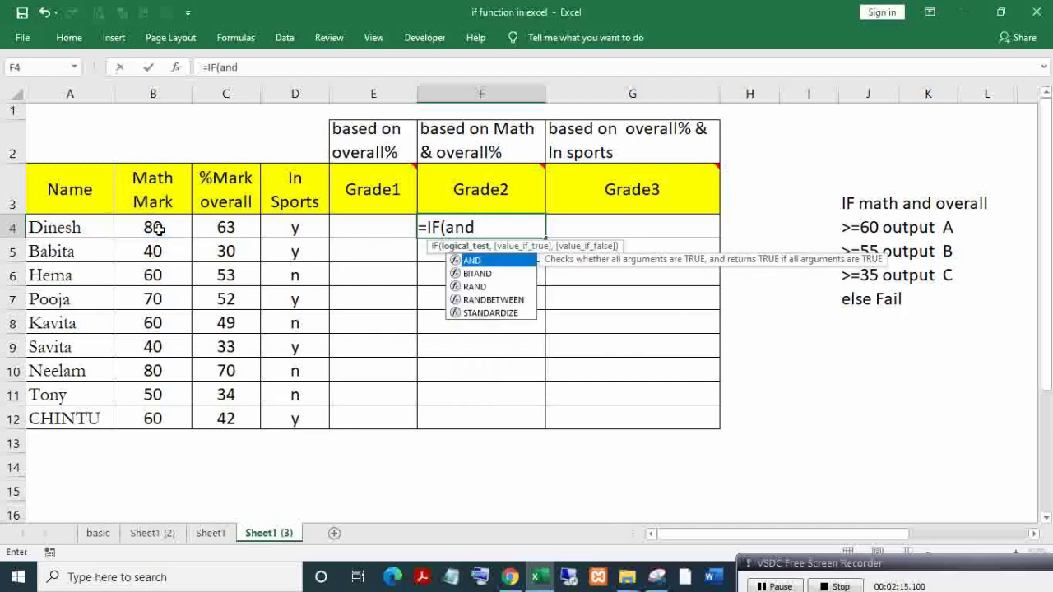
pyautogui.press('Tab')
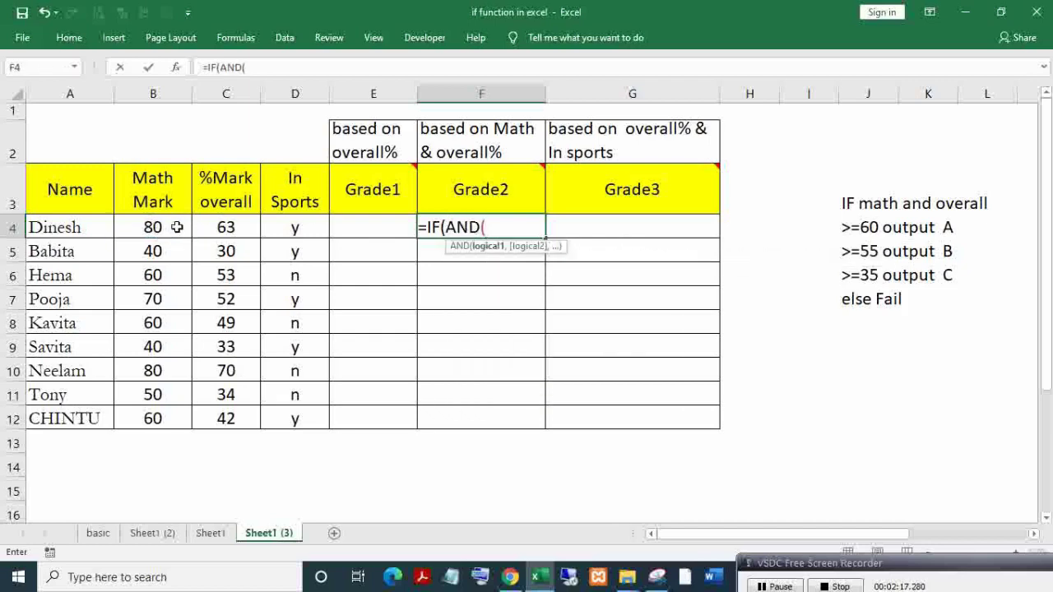
pyautogui.click(168, 228)
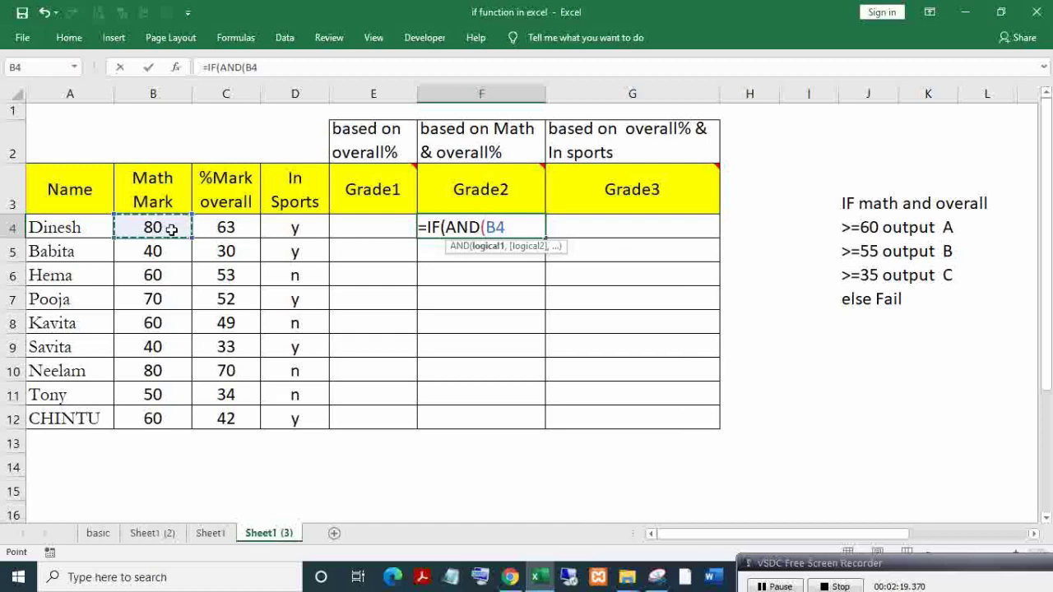
pyautogui.write('>=6')
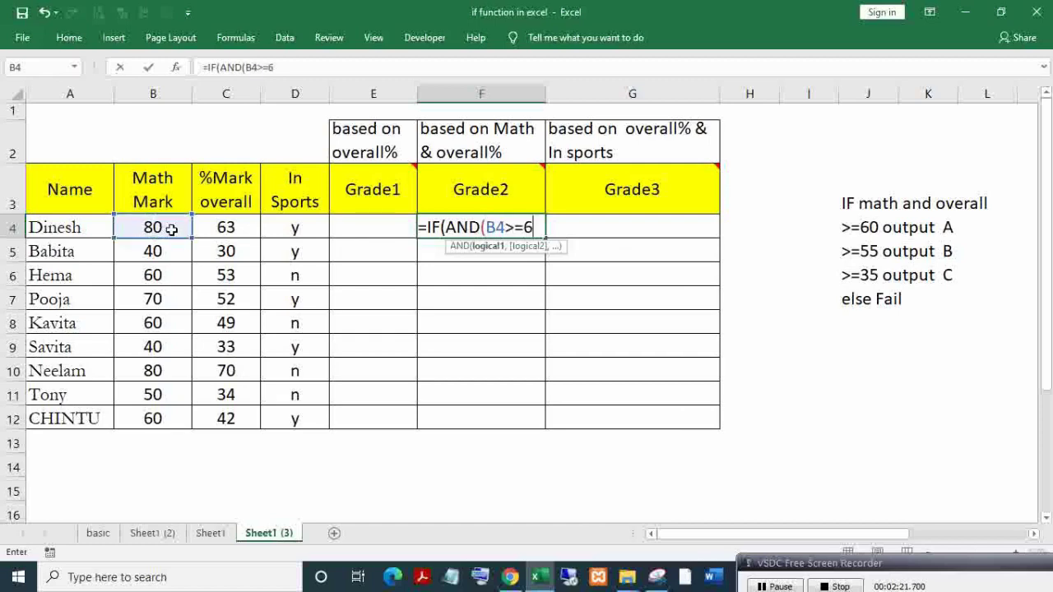
pyautogui.write('0')
pyautogui.write(',')
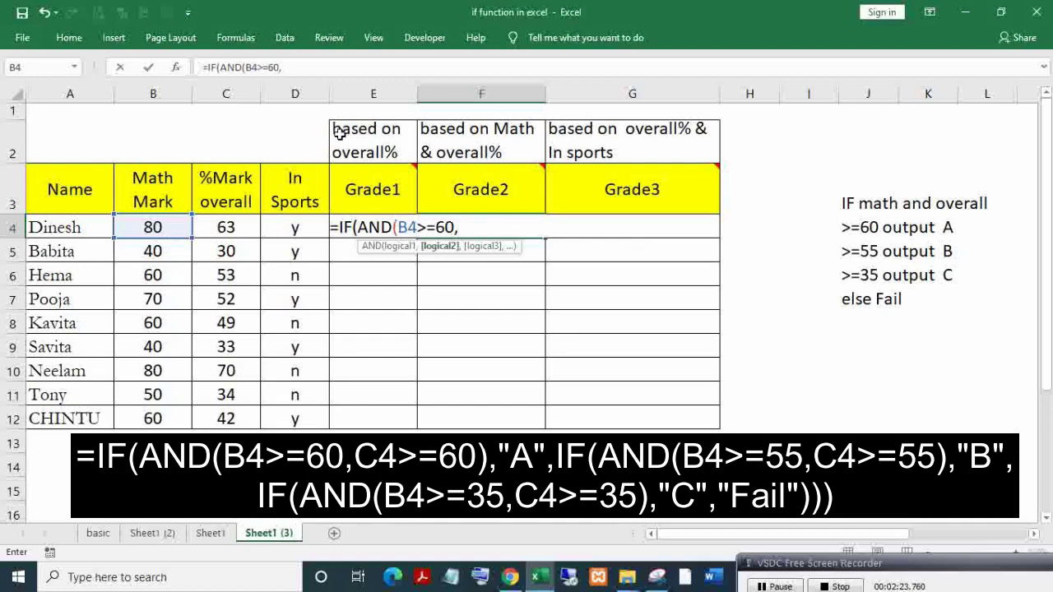
pyautogui.click(224, 229)
pyautogui.write('>=')
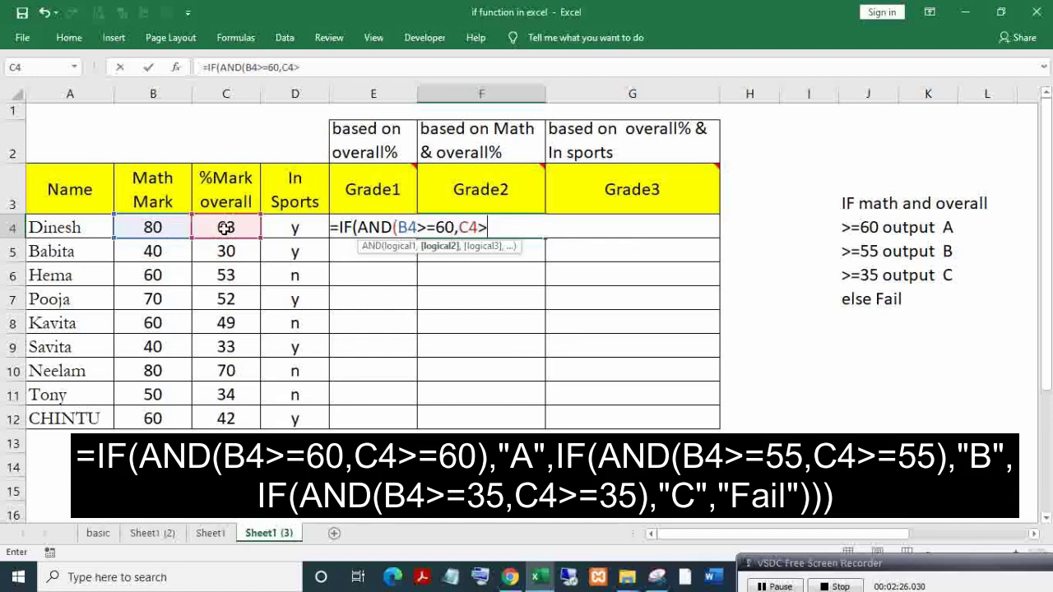
pyautogui.write('60')
pyautogui.write('),')
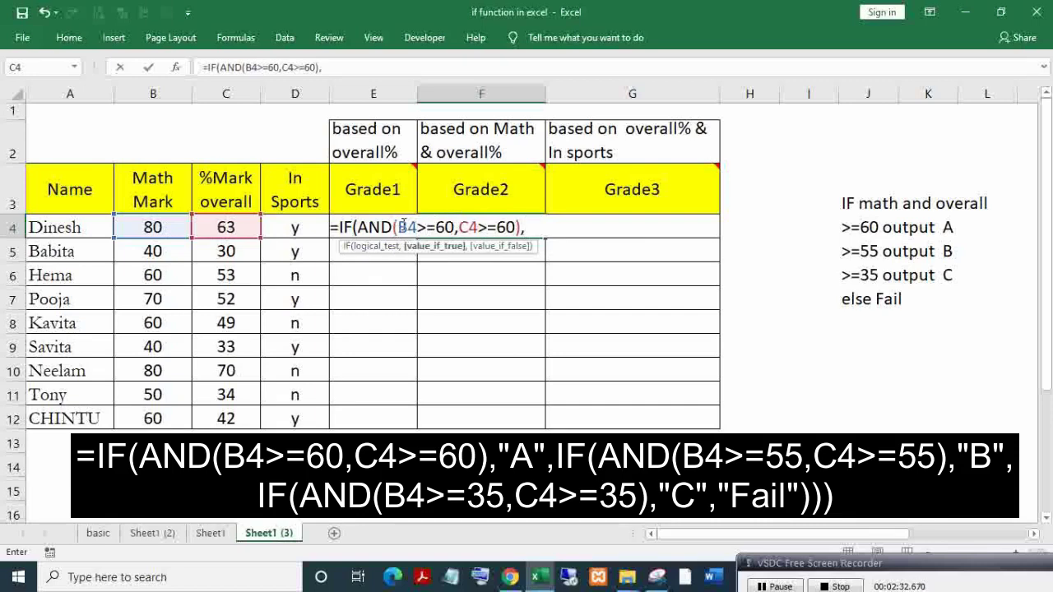
pyautogui.moveTo(401, 227); pyautogui.dragTo(517, 227)
pyautogui.click(547, 230)
pyautogui.write('a')
pyautogui.press('BackSpace')
pyautogui.press('BackSpace')
pyautogui.write('A",')
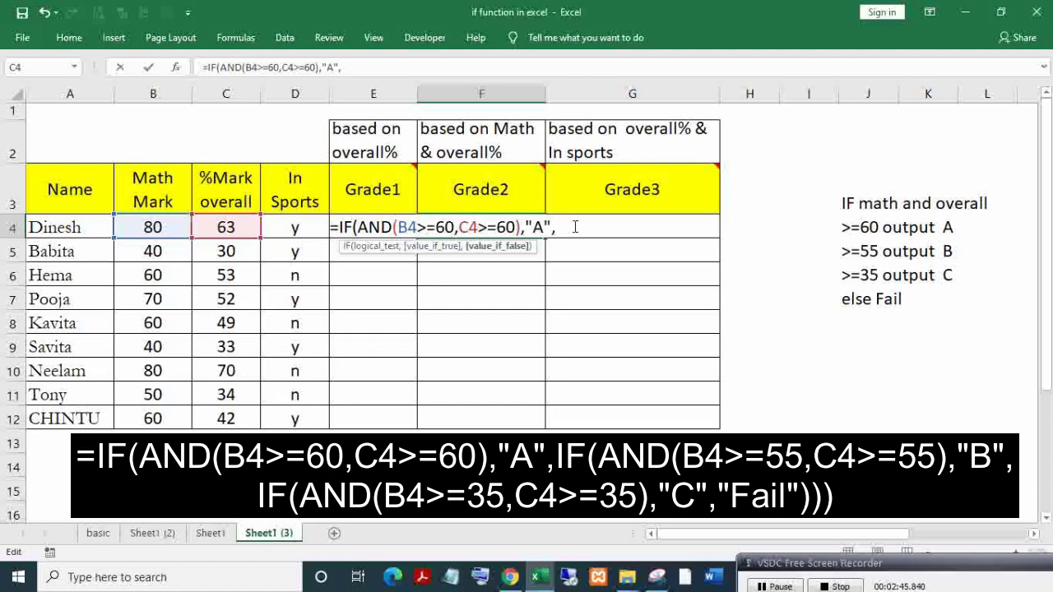
pyautogui.write('IF')
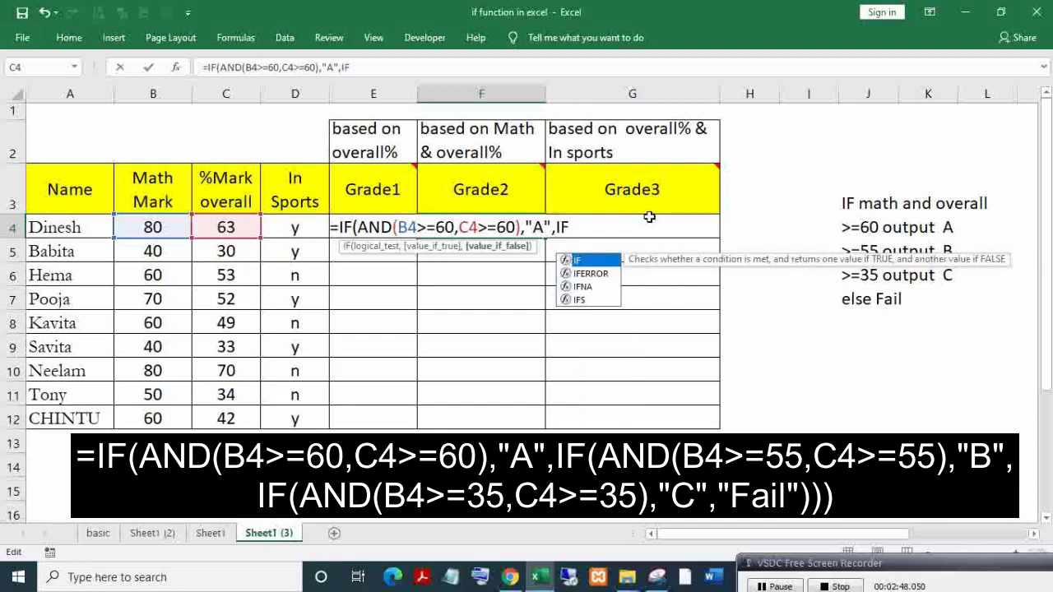
pyautogui.write('(')
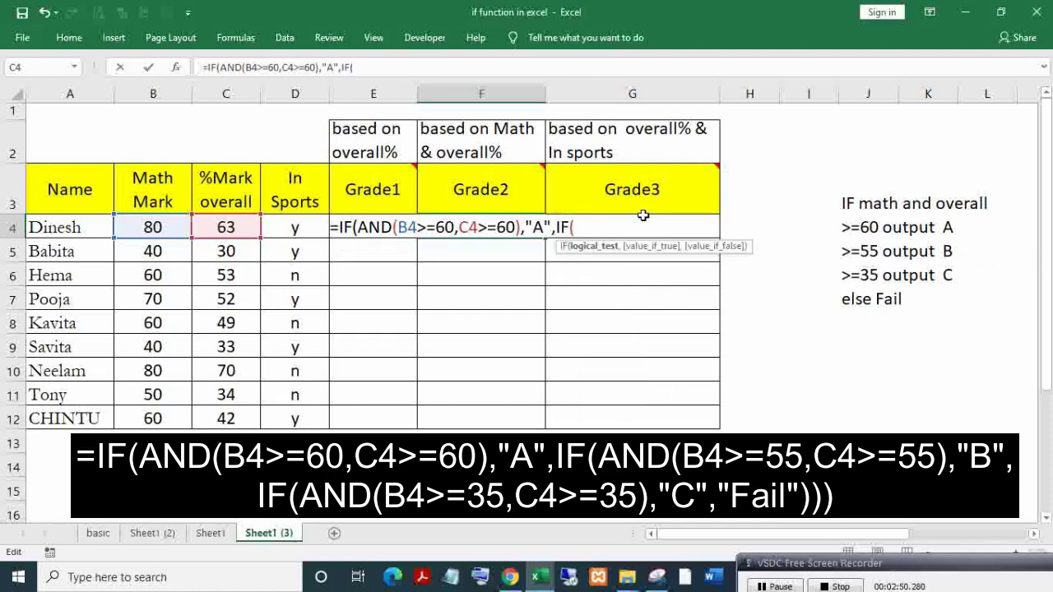
# Add the nested test AND(B4>=55,C4>=55) returning "B"
pyautogui.click(148, 231)
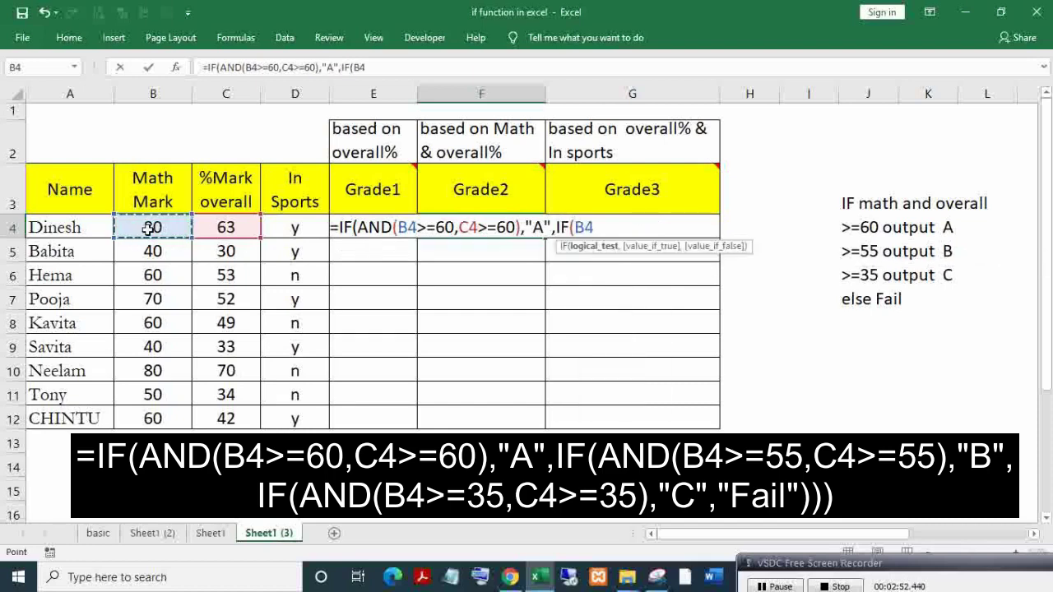
pyautogui.press('BackSpace')
pyautogui.press('BackSpace')
pyautogui.write('AND')
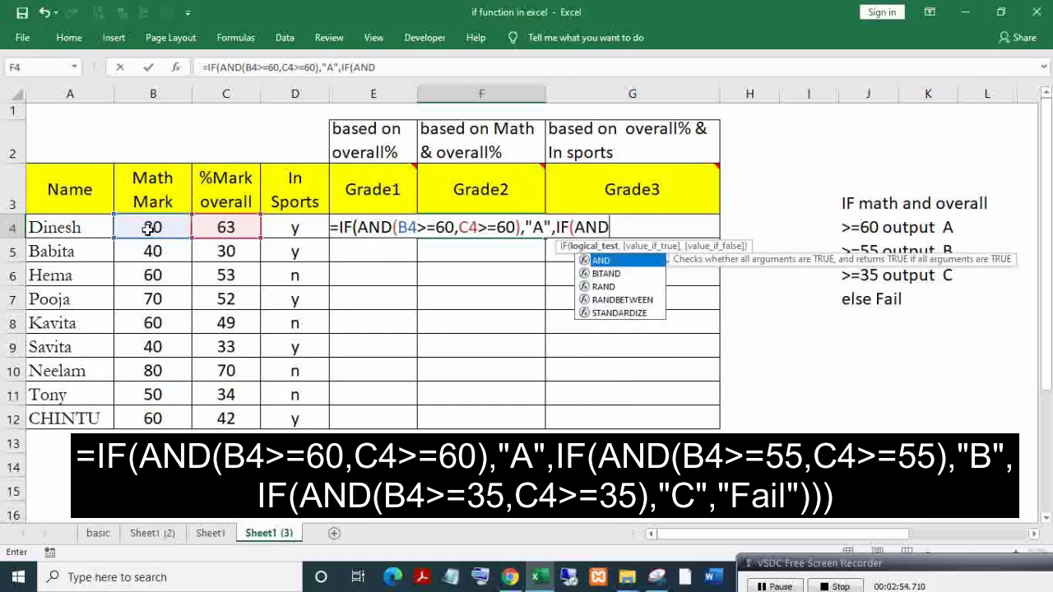
pyautogui.write('(')
pyautogui.click(148, 230)
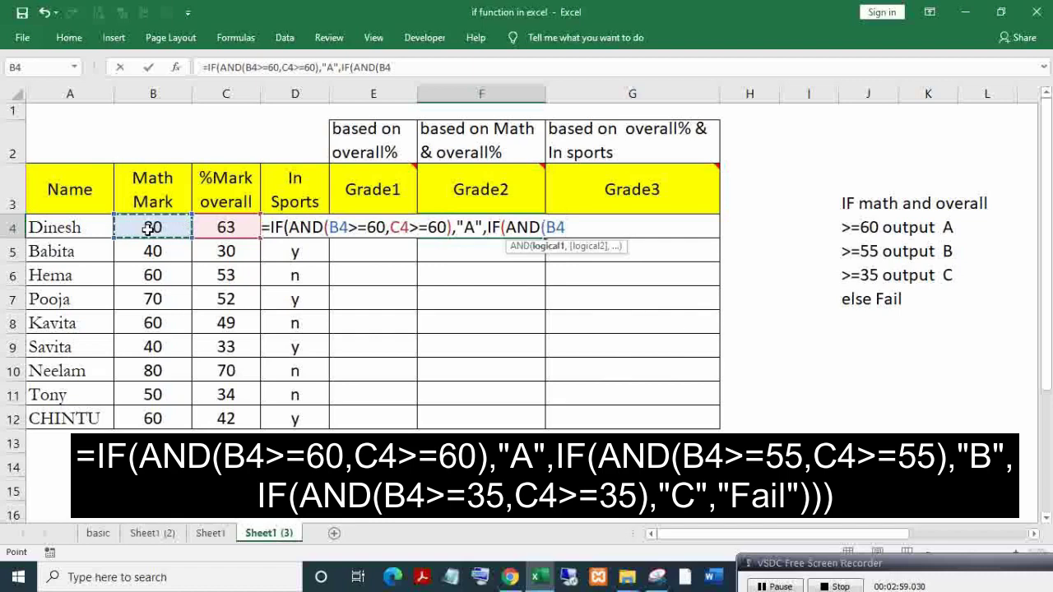
pyautogui.write('>=')
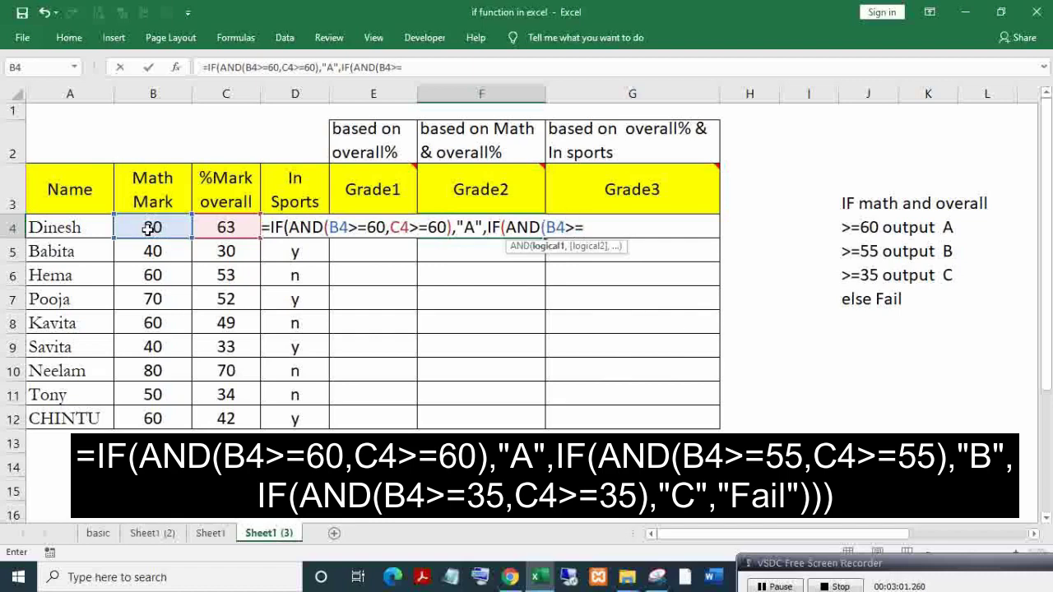
pyautogui.write('55')
pyautogui.write(',')
pyautogui.click(226, 228)
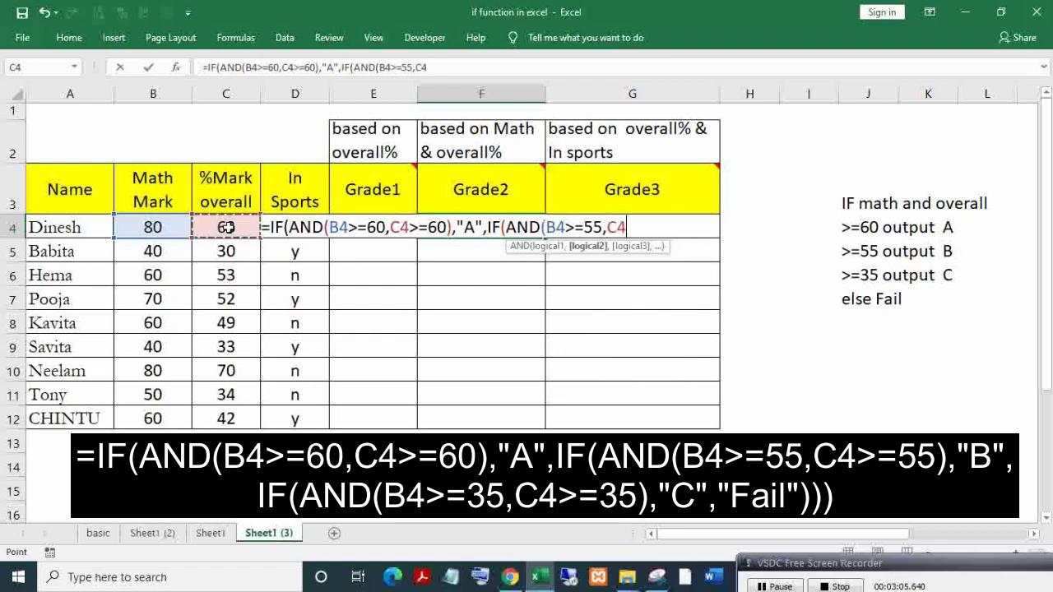
pyautogui.write('>')
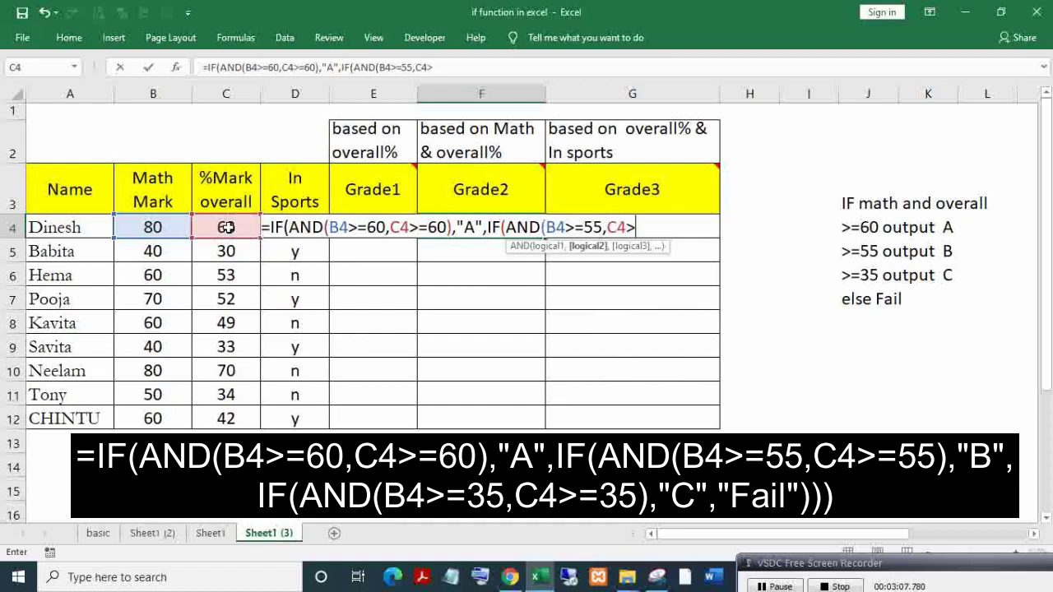
pyautogui.write('=')
pyautogui.write('55')
pyautogui.write('),')
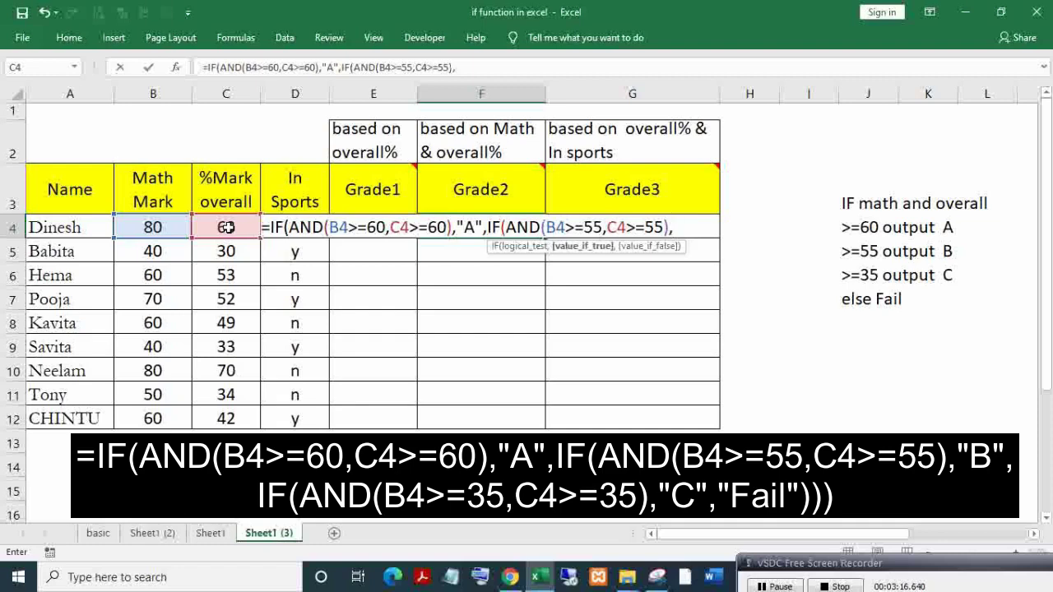
pyautogui.write('"B",')
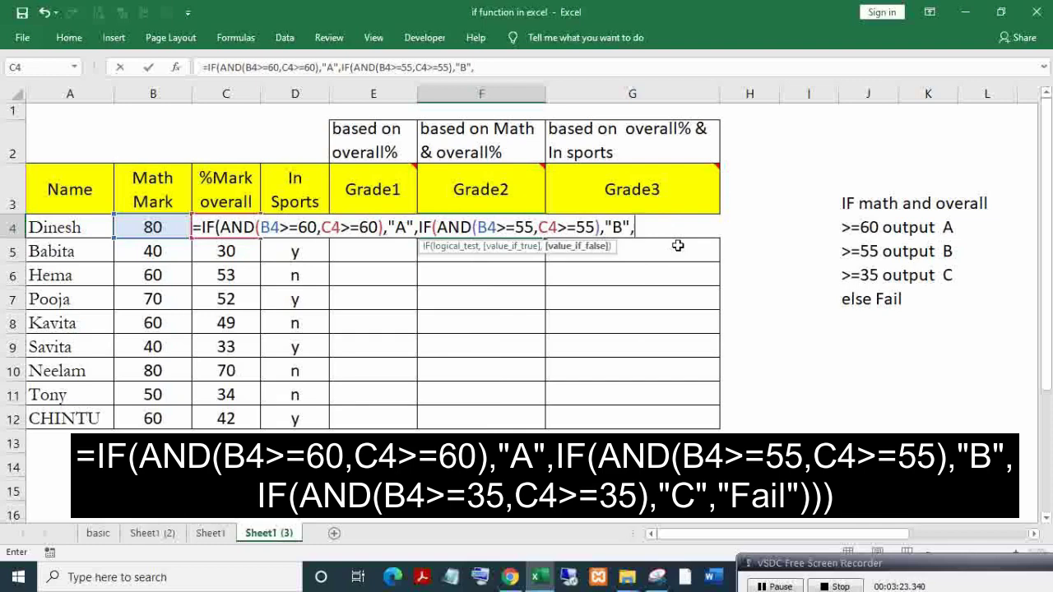
pyautogui.write('IF(')
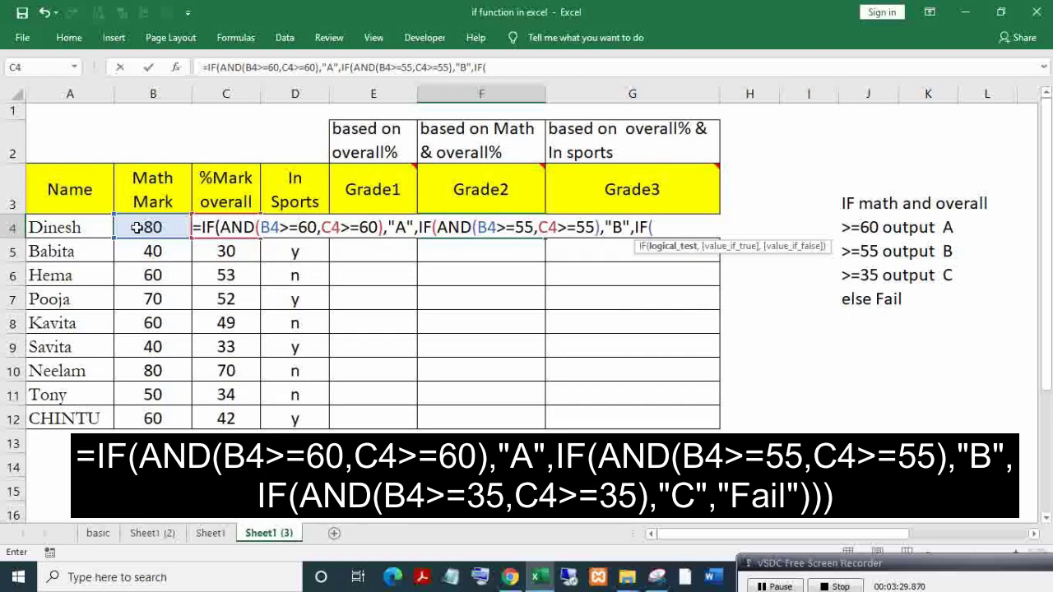
pyautogui.write('AND(')
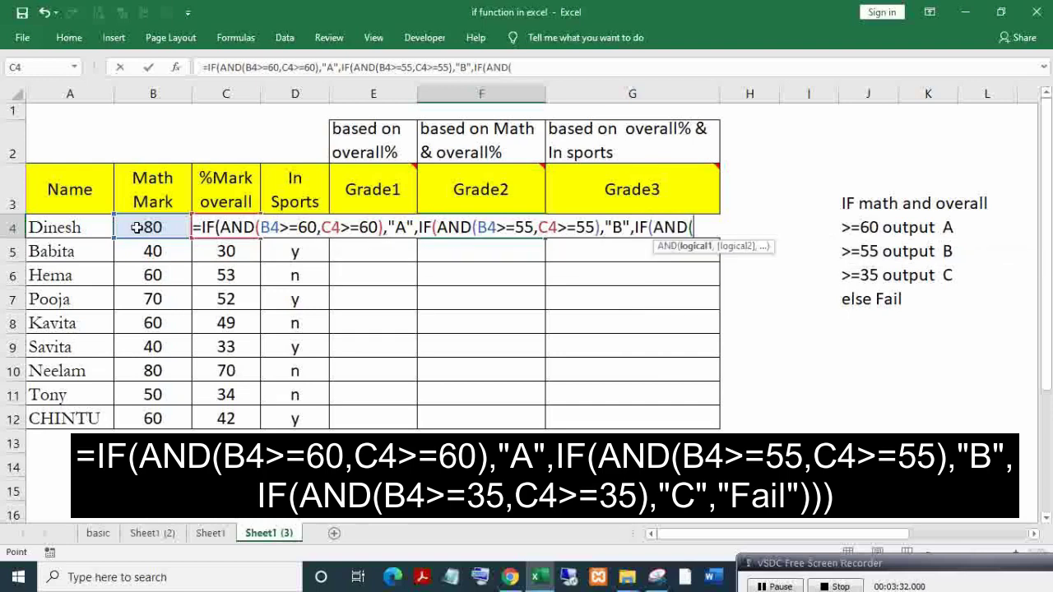
# Finish with AND(B4>=35,C4>=35) returning "C", else "Fail", and commit the formula
pyautogui.click(138, 228)
pyautogui.write('>=')
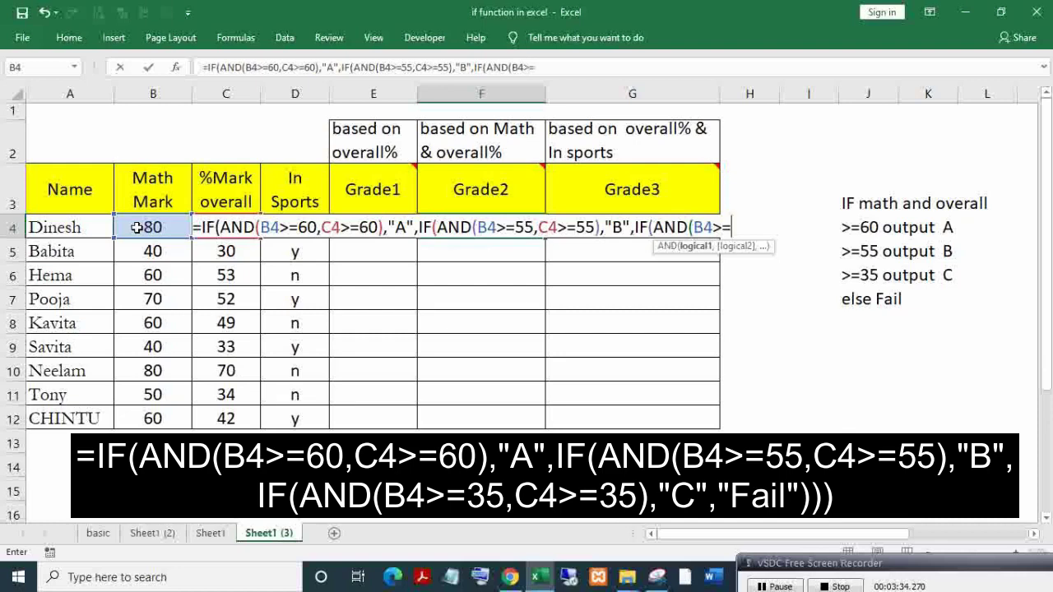
pyautogui.write('3')
pyautogui.write('6')
pyautogui.press('BackSpace')
pyautogui.write('5')
pyautogui.write(',')
pyautogui.click(213, 198)
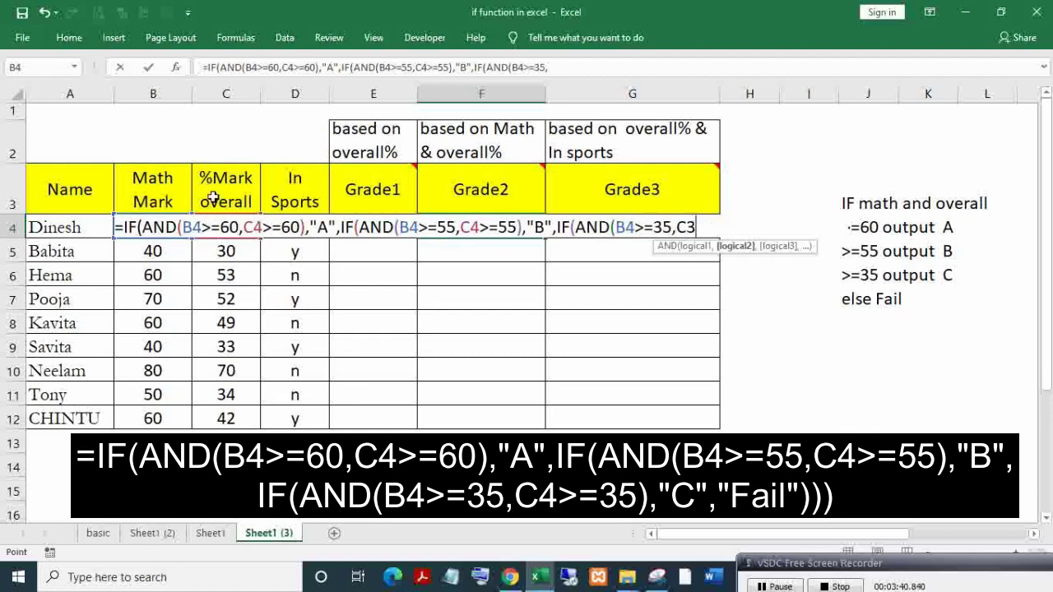
pyautogui.press('Down')
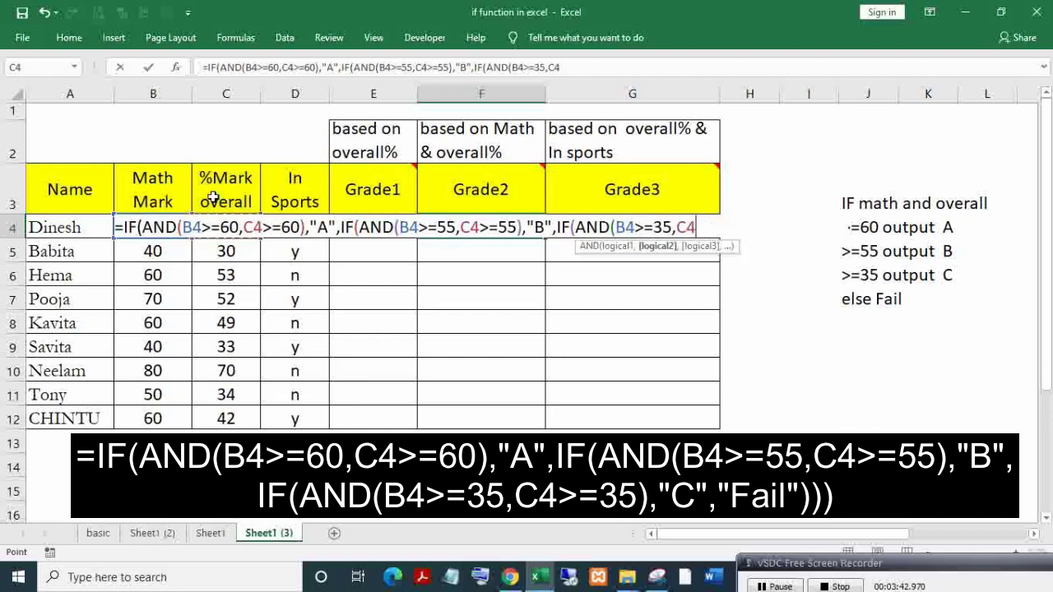
pyautogui.write('>=')
pyautogui.write('35')
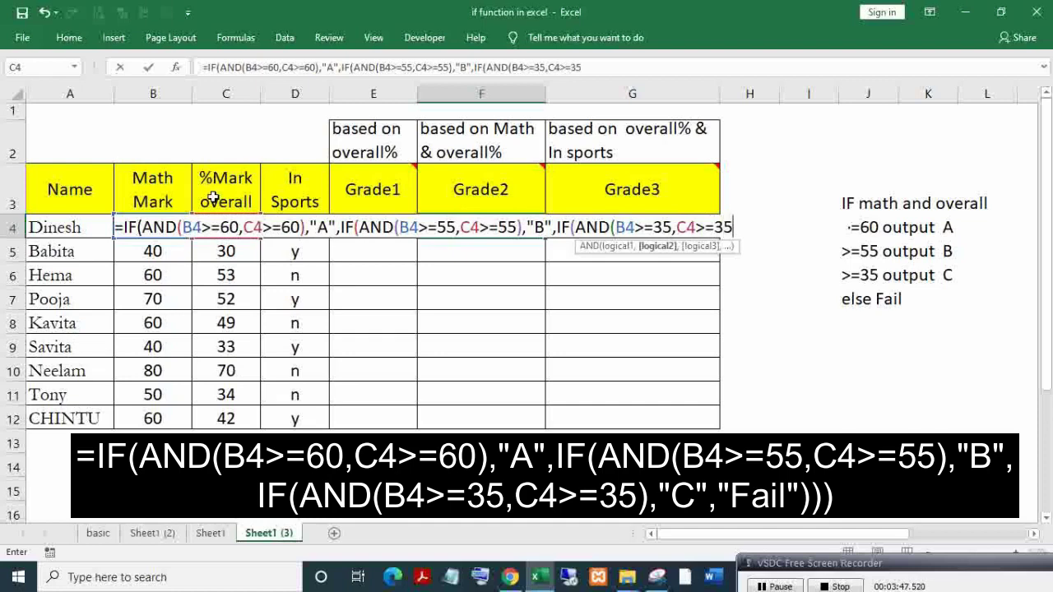
pyautogui.write('),"')
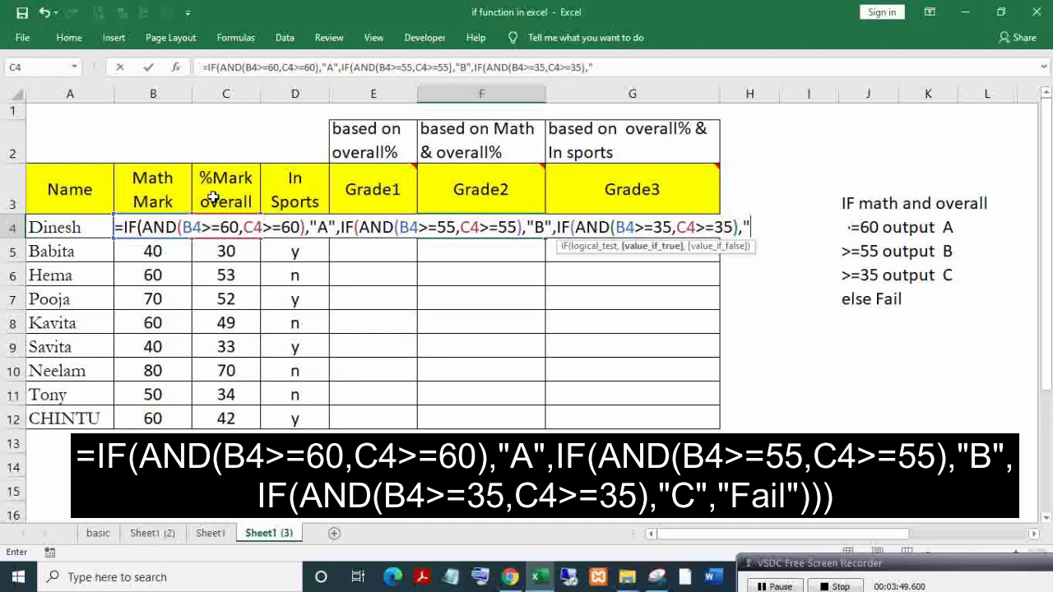
pyautogui.write('c')
pyautogui.press('BackSpace')
pyautogui.write('c')
pyautogui.press('BackSpace')
pyautogui.write('C')
pyautogui.write('",')
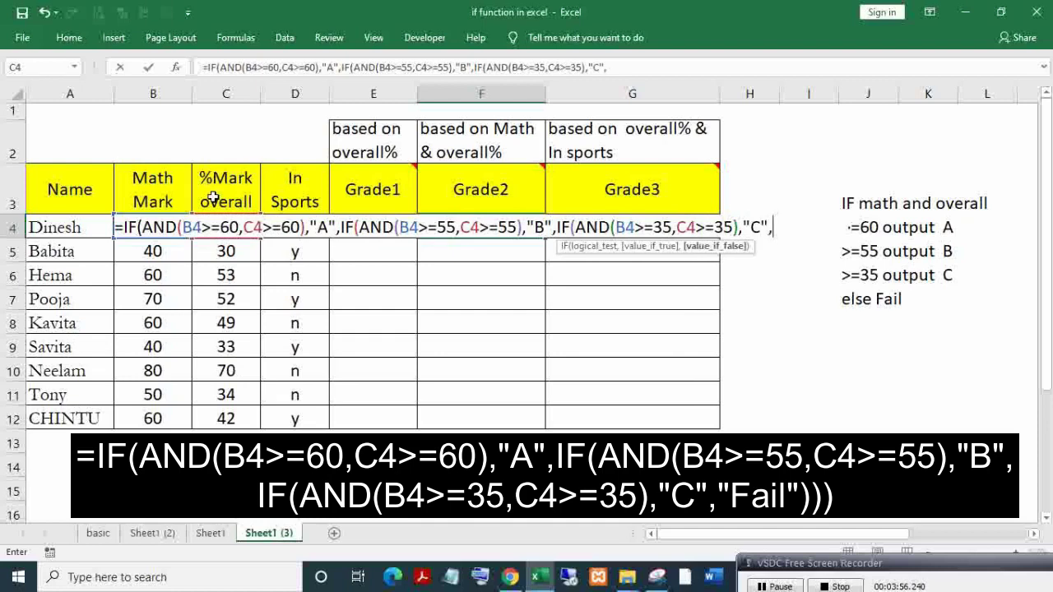
pyautogui.write('"')
pyautogui.write('Fa')
pyautogui.press('BackSpace')
pyautogui.press('BackSpace')
pyautogui.write('Fa')
pyautogui.write('il")')
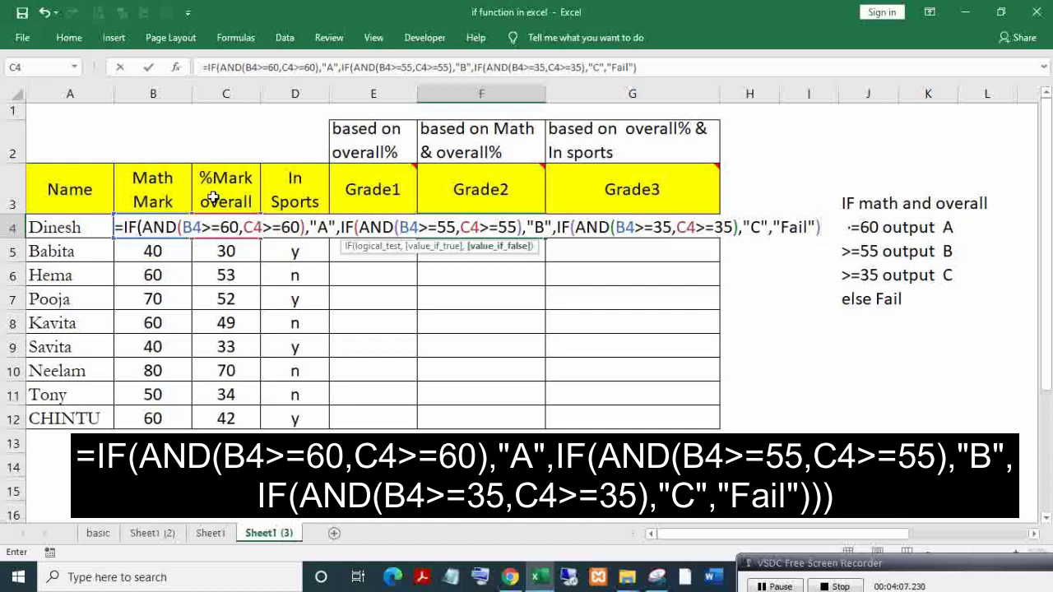
pyautogui.write('))')
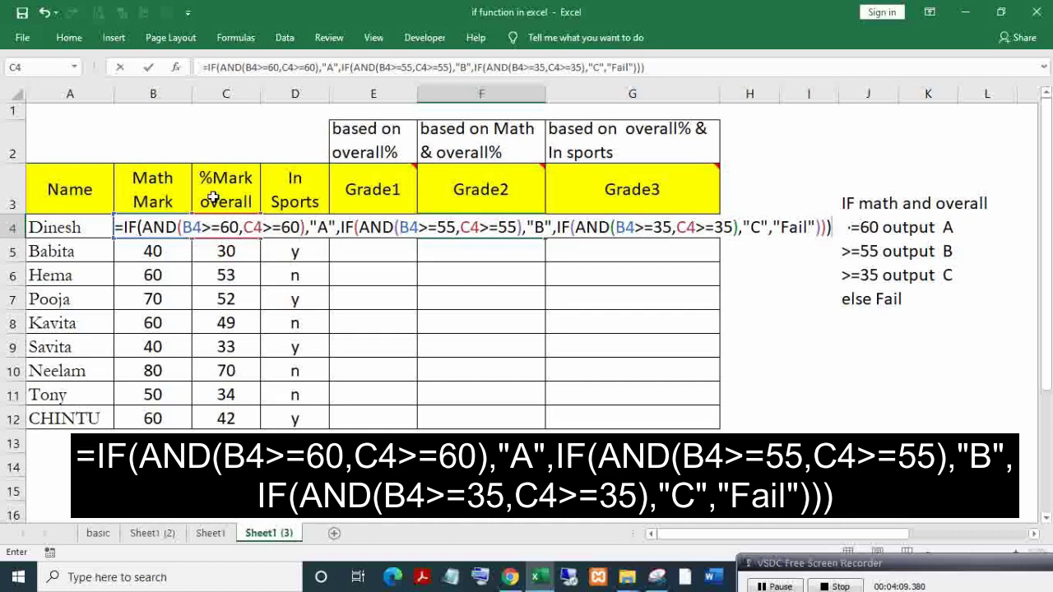
pyautogui.press('Return')
# Fill the F4 grade formula down to F12
pyautogui.press('Up')
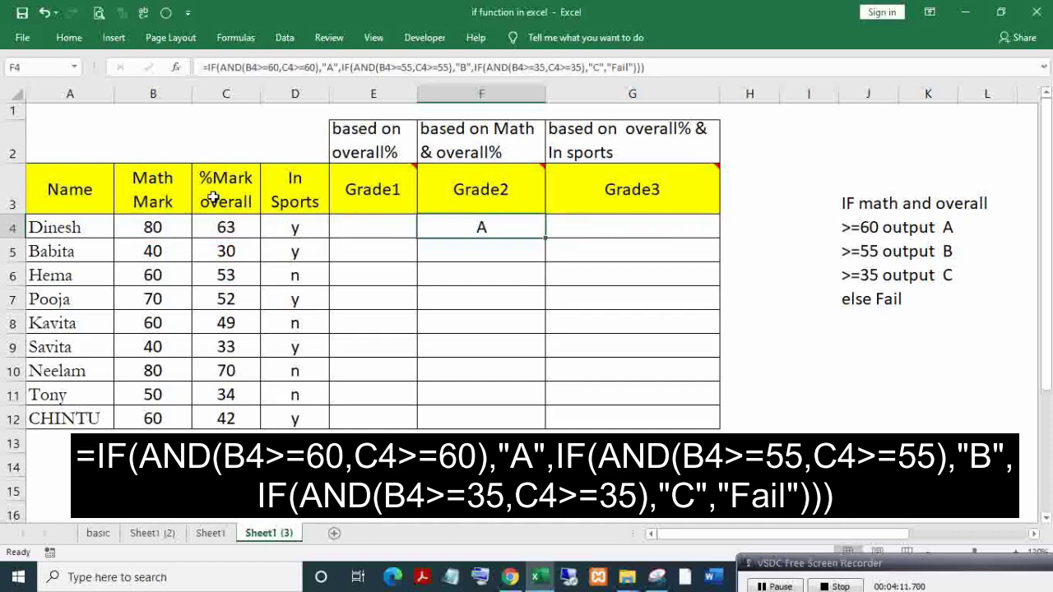
pyautogui.doubleClick(544, 236)
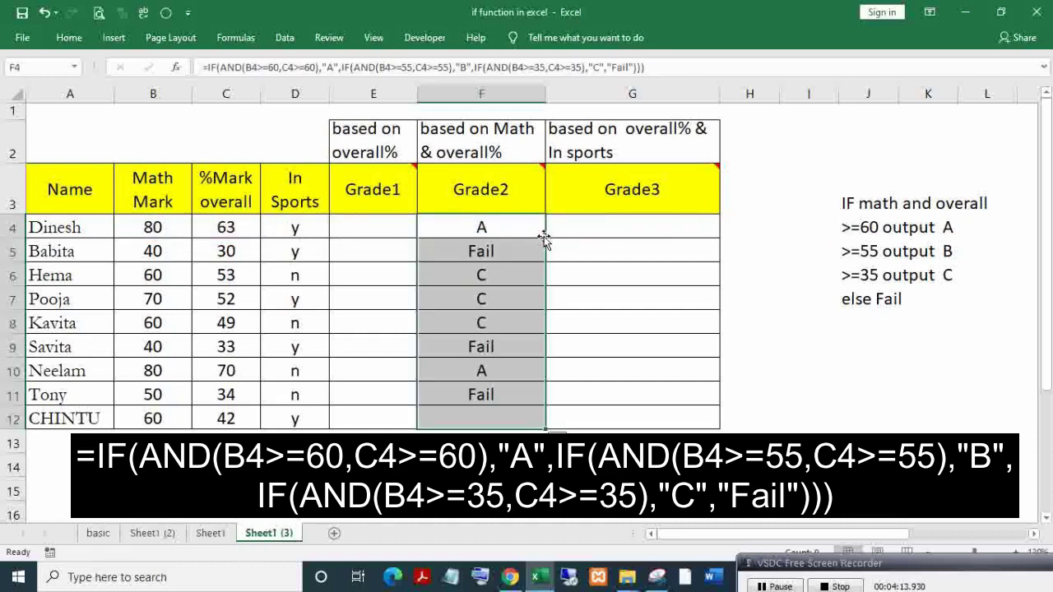
pyautogui.click(543, 230)
pyautogui.doubleClick(542, 231)
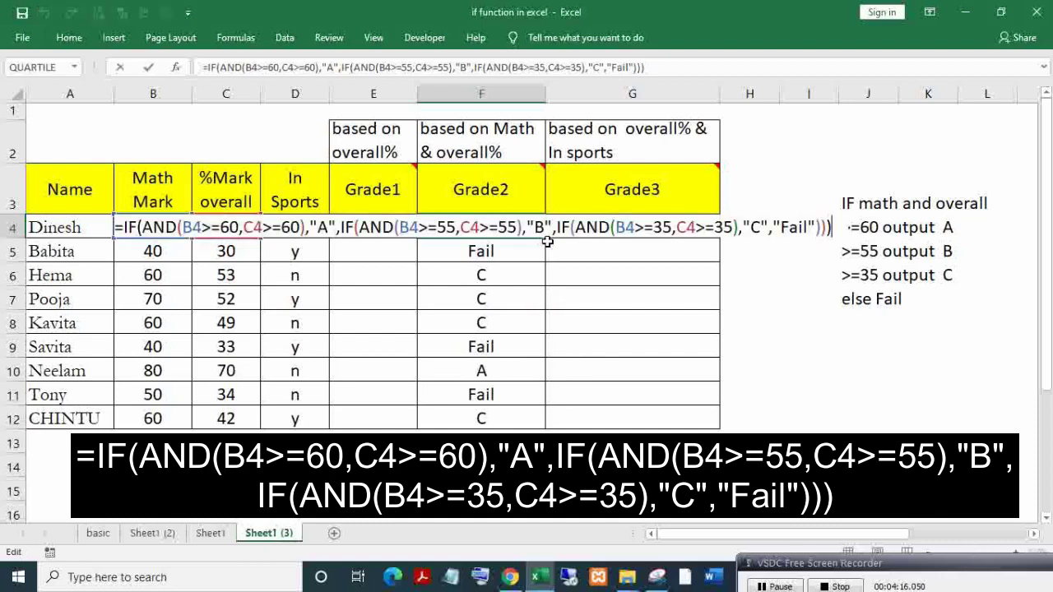
pyautogui.press('Escape')
# Verify the F4 and F5 grades against their math and overall marks
pyautogui.click(159, 229)
pyautogui.click(218, 227)
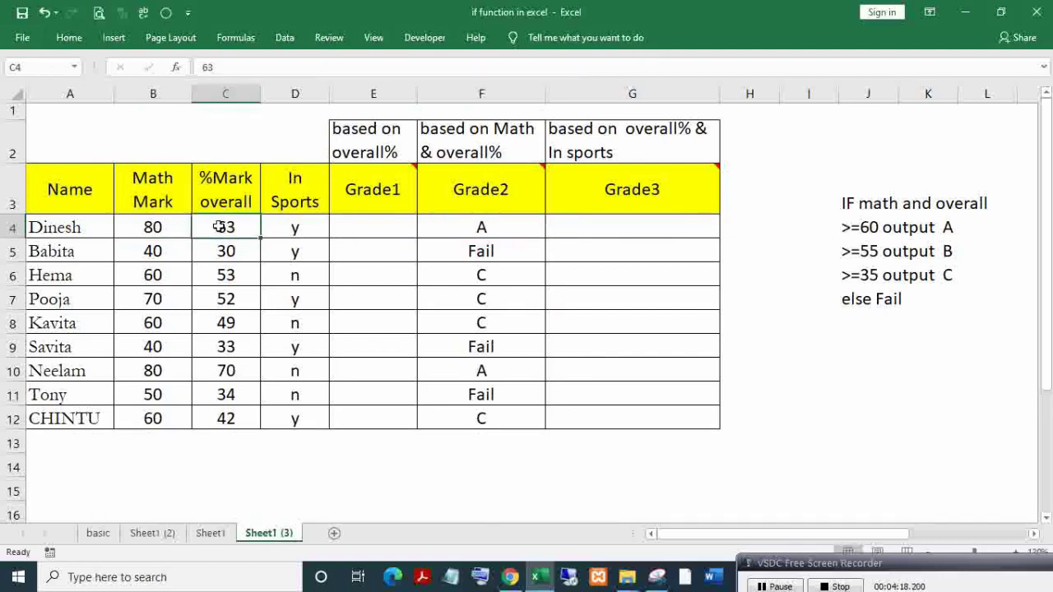
pyautogui.click(485, 229)
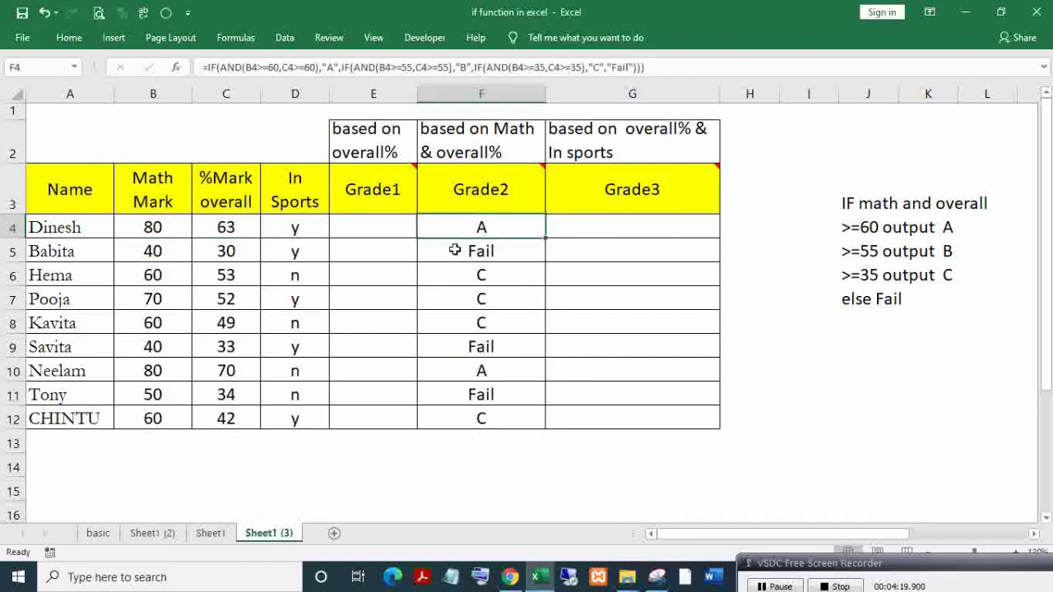
pyautogui.click(168, 252)
pyautogui.click(231, 252)
pyautogui.click(170, 253)
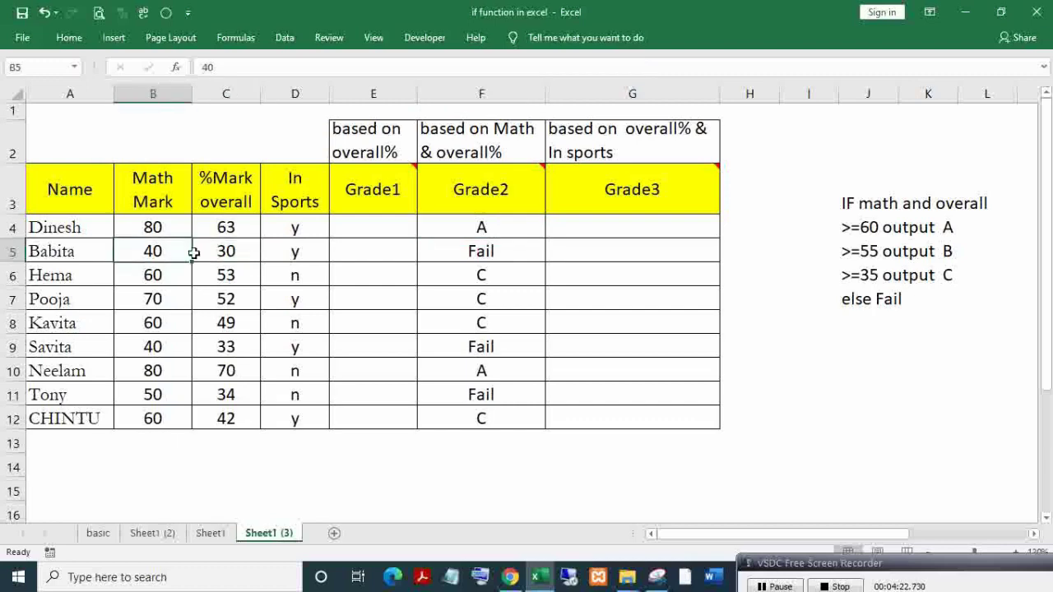
pyautogui.click(198, 253)
pyautogui.click(166, 252)
pyautogui.click(221, 251)
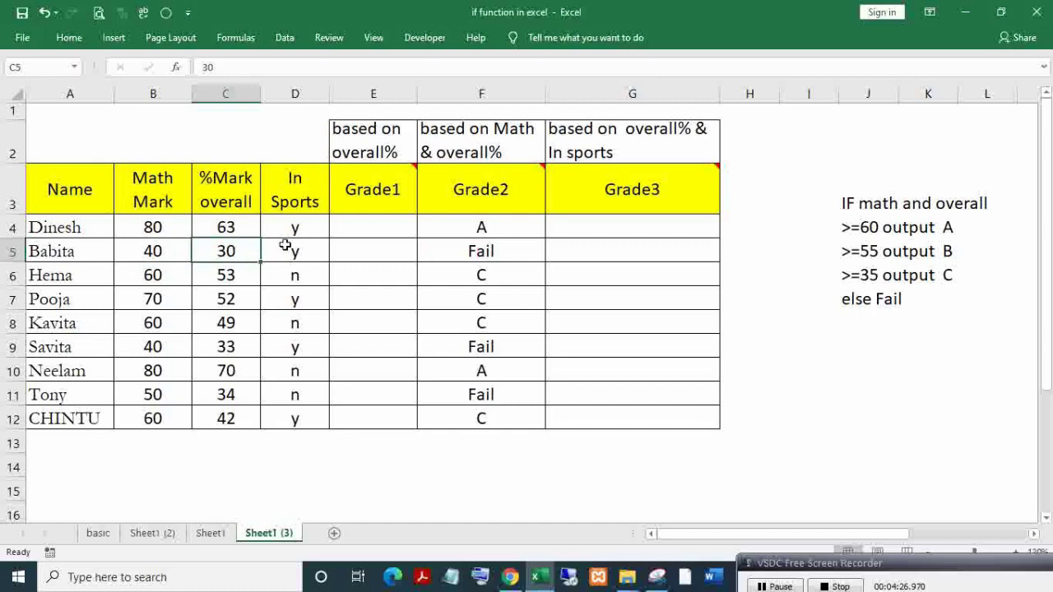
pyautogui.click(475, 252)
pyautogui.doubleClick(476, 251)
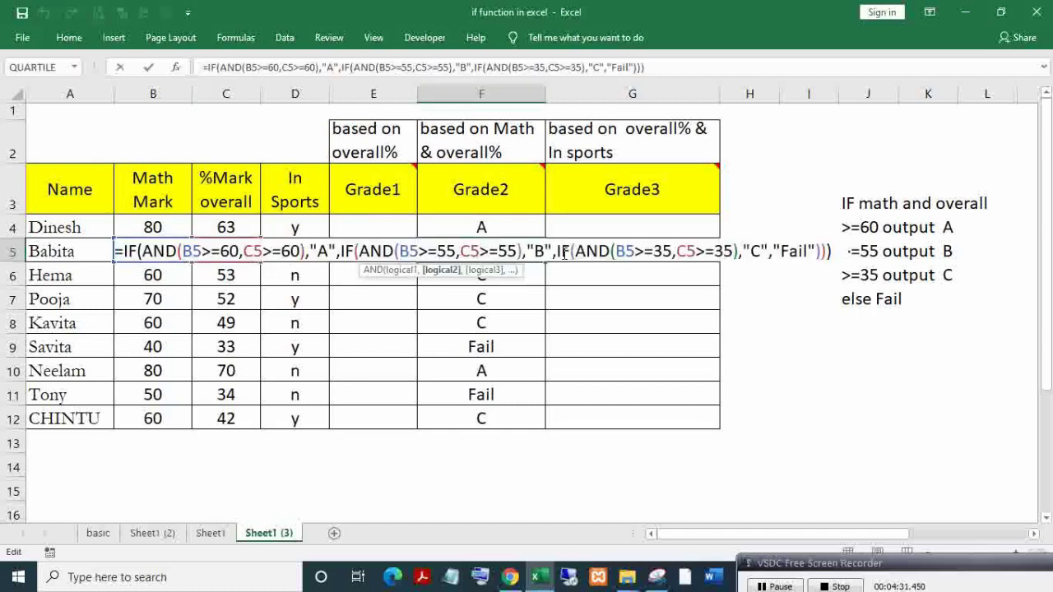
pyautogui.press('Return')
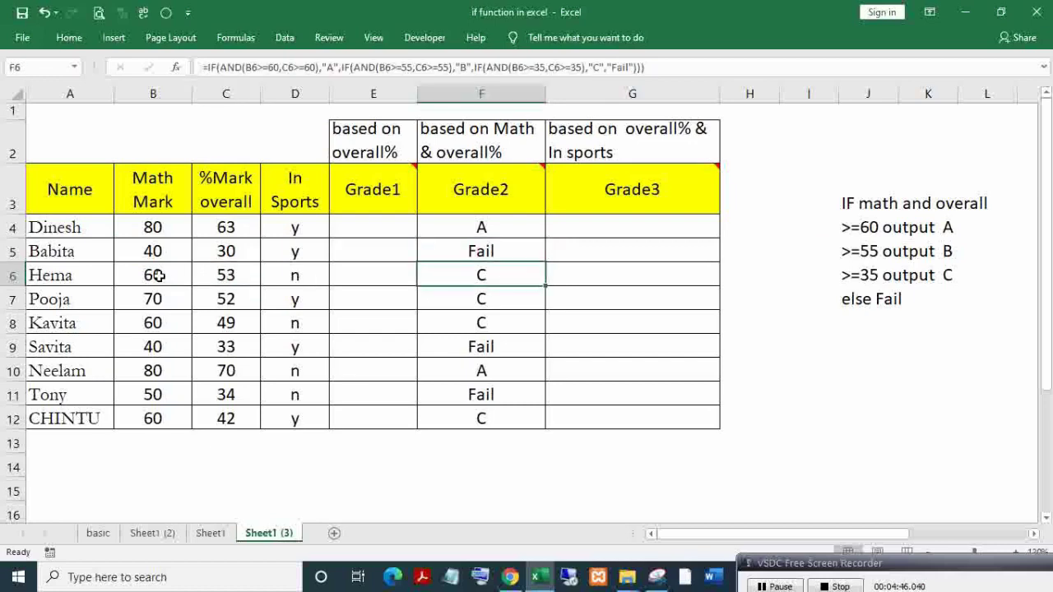
# Check F6's C result against B6, C6 and the >=35 rule
pyautogui.click(162, 276)
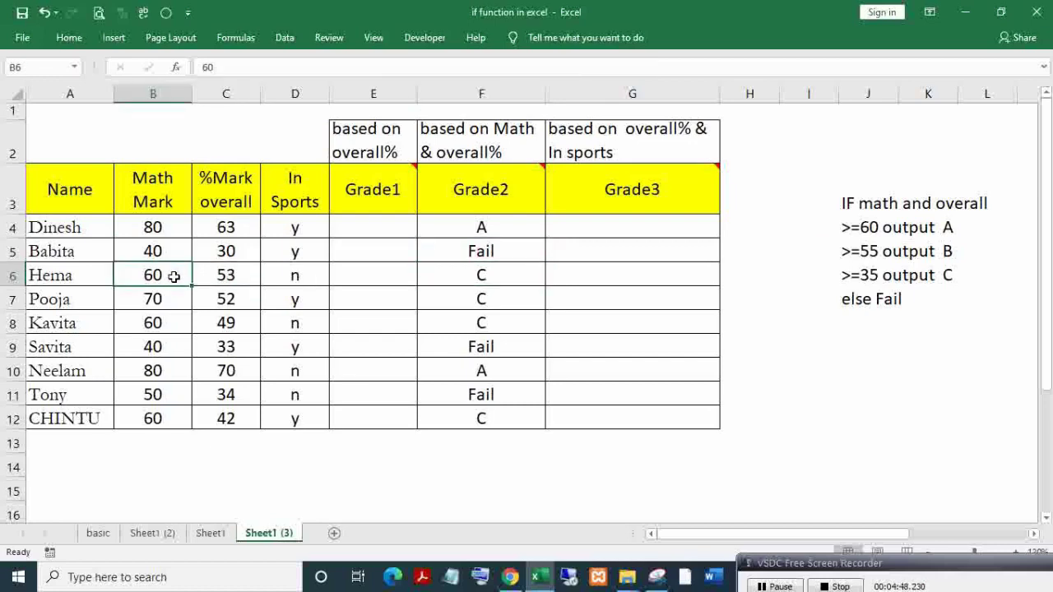
pyautogui.click(236, 280)
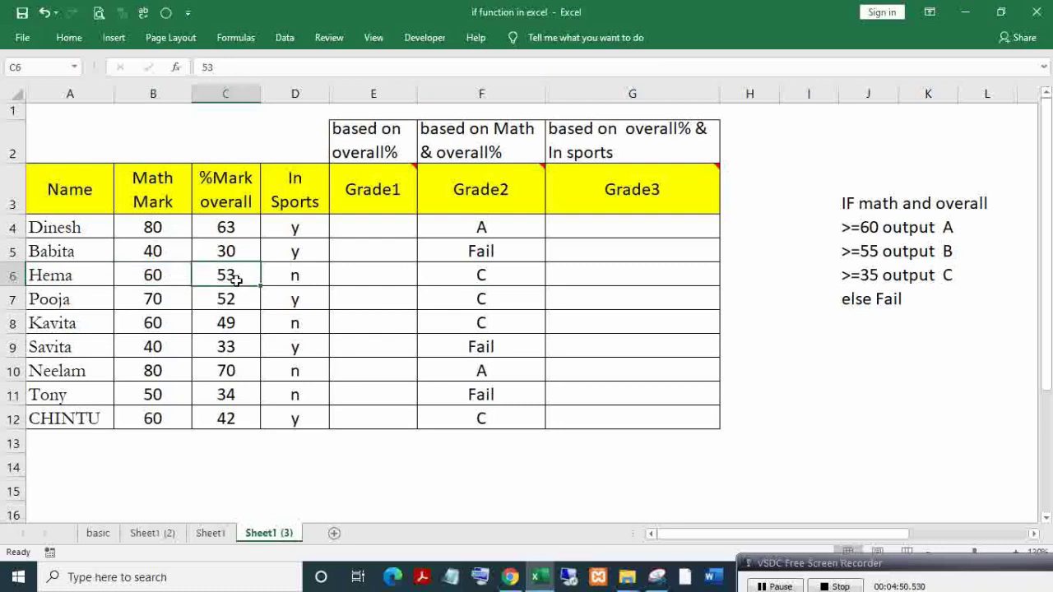
pyautogui.click(490, 277)
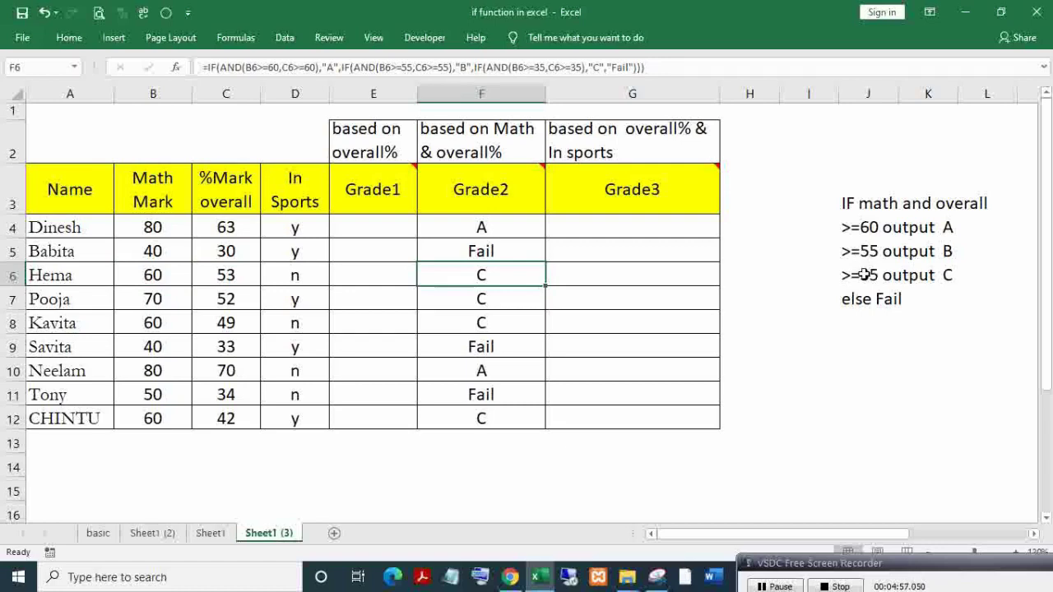
pyautogui.click(864, 274)
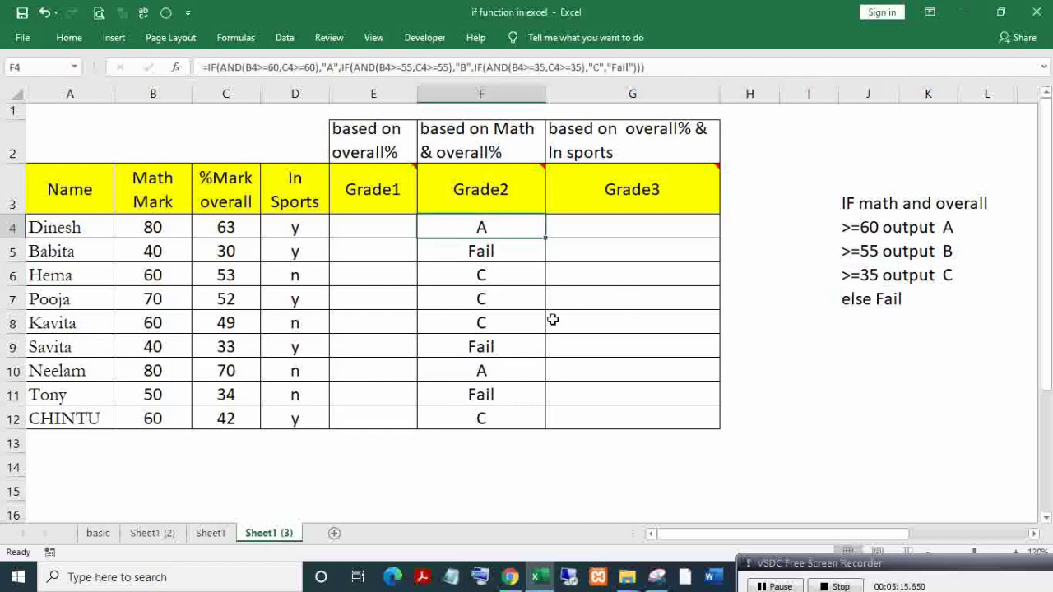
# Change row 10's marks to 56 math and 59 overall, and confirm F10 shows B
pyautogui.click(156, 253)
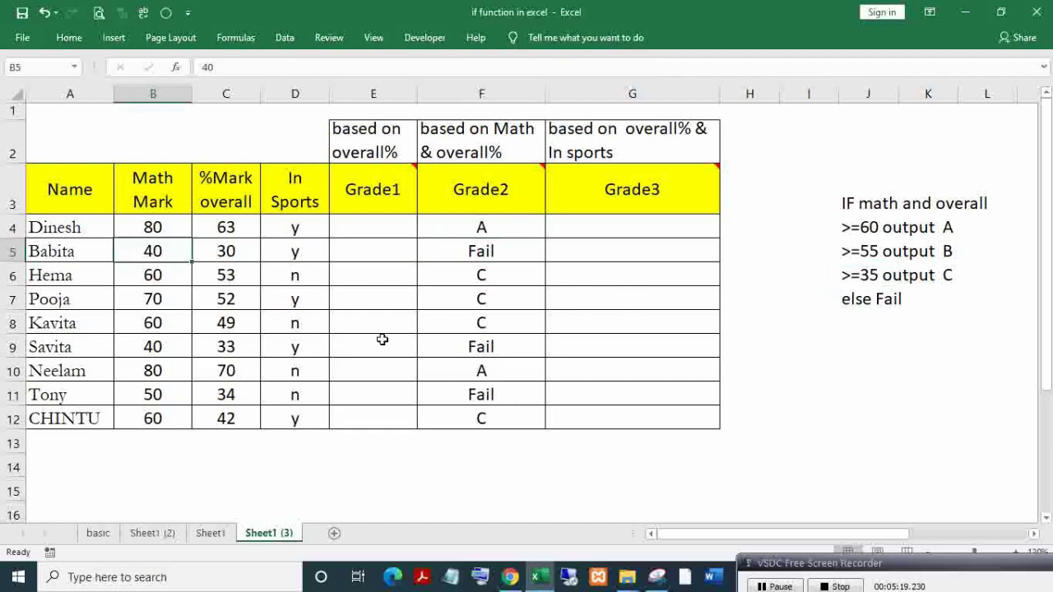
pyautogui.press('Down')
pyautogui.press('Down')
pyautogui.press('Down')
pyautogui.press('Down')
pyautogui.press('Down')
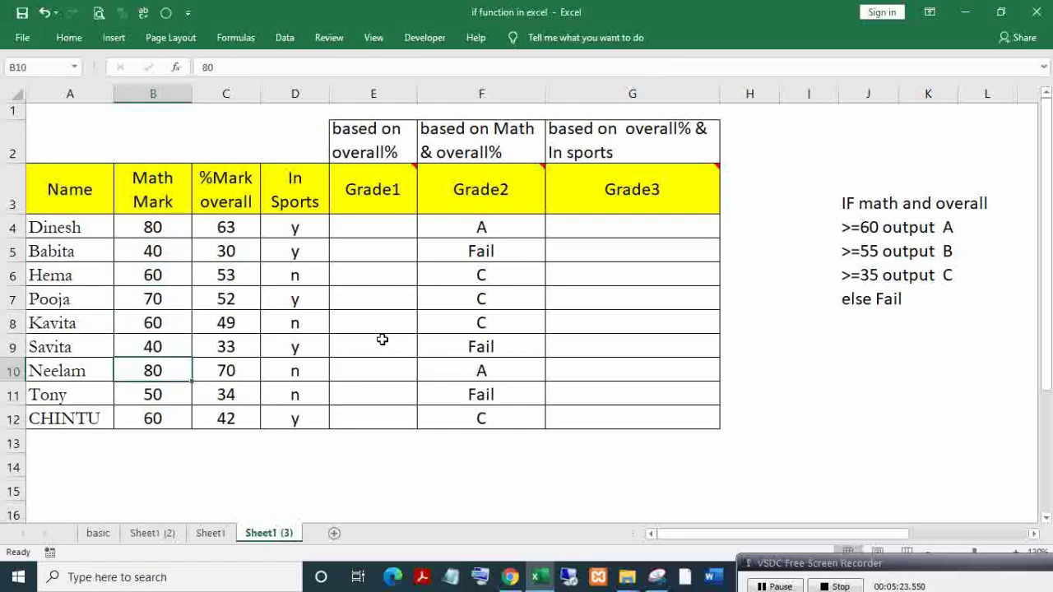
pyautogui.write('56')
pyautogui.press('Tab')
pyautogui.write('5')
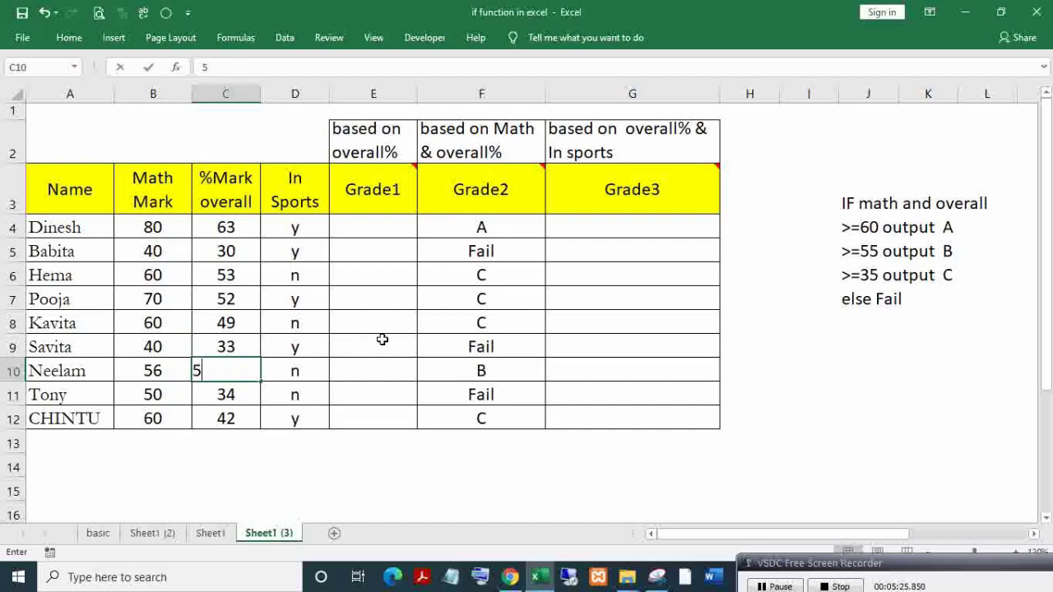
pyautogui.write('9')
pyautogui.press('Return')
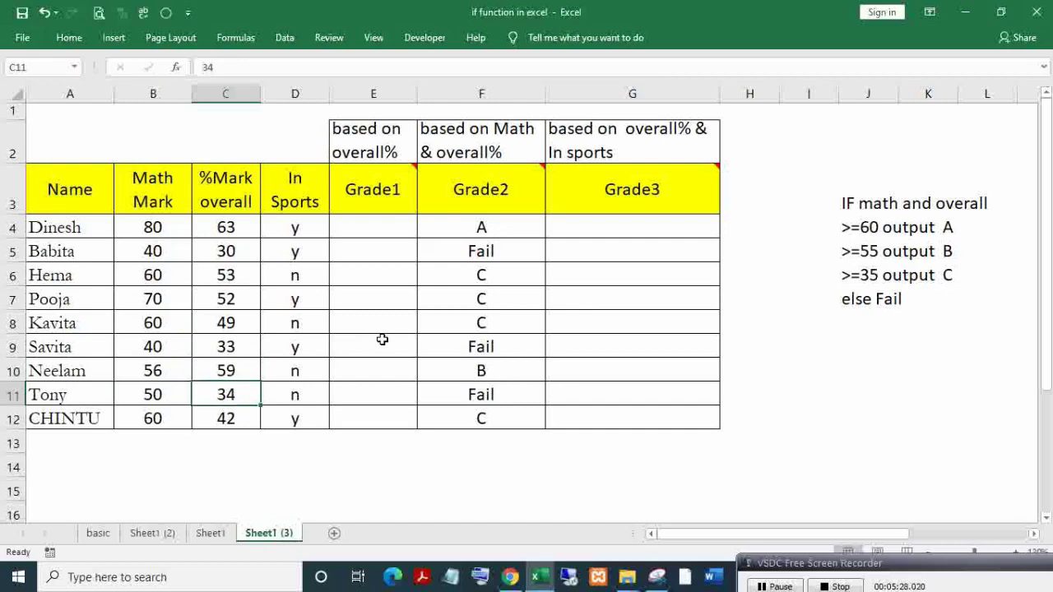
pyautogui.click(473, 366)
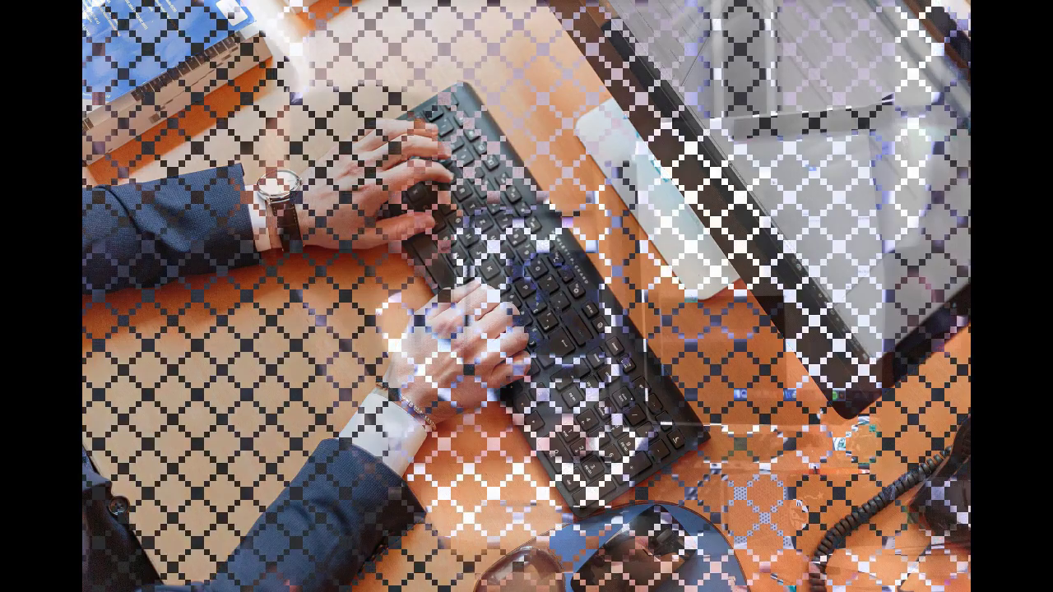
pyautogui.press('Up')
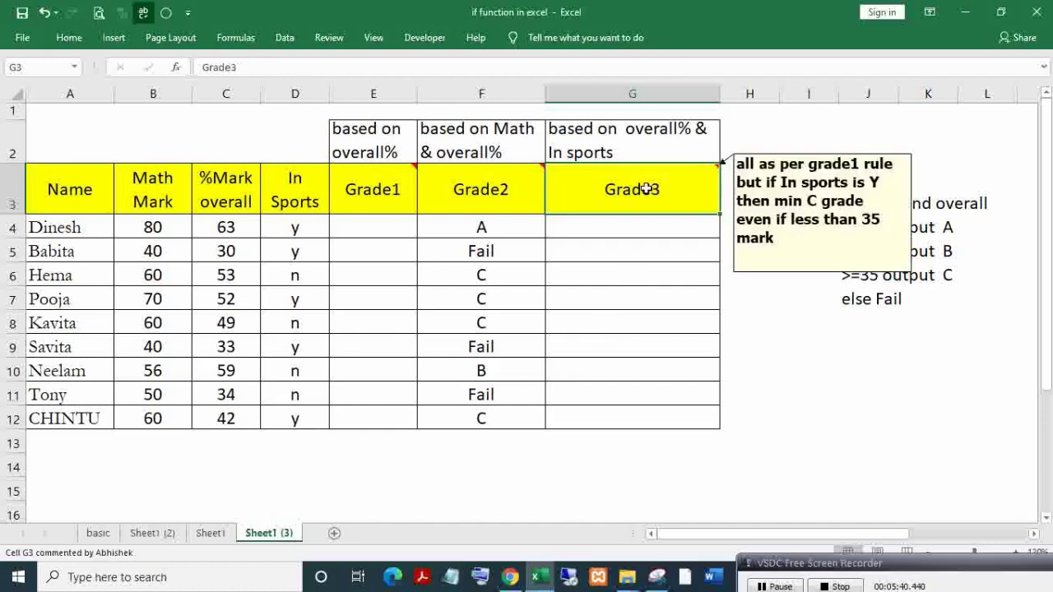
# Open the Grade3 header note for editing and select all its text
pyautogui.hotkey('shift', 'F2')
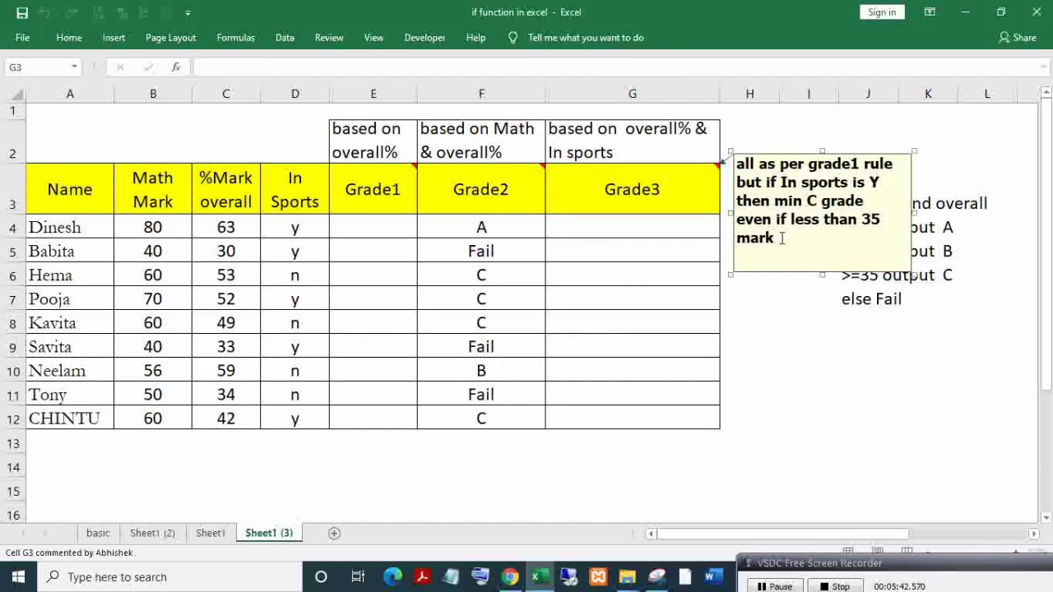
pyautogui.moveTo(776, 237); pyautogui.dragTo(718, 163)
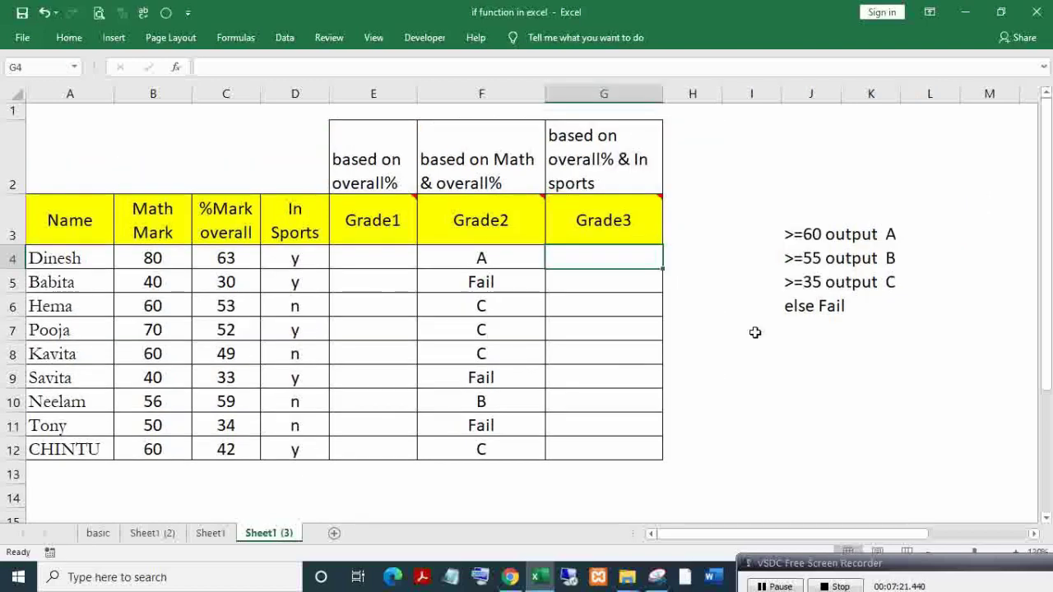
# Review the Grade3 thresholds note, then begin G4 with =IF(C4>=60,"A"
pyautogui.click(563, 216)
pyautogui.moveTo(625, 210)
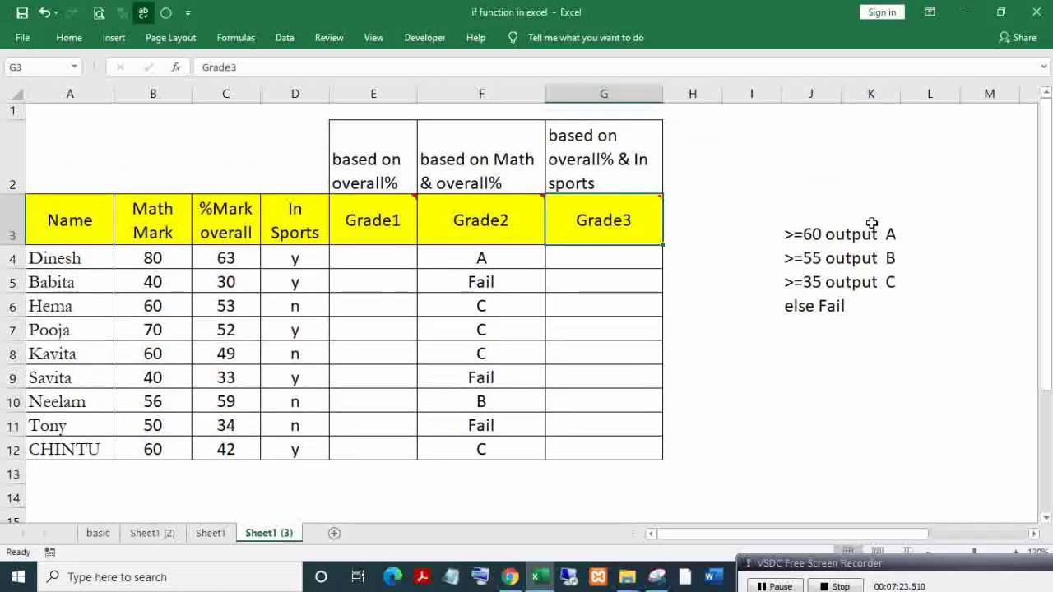
pyautogui.moveTo(798, 232); pyautogui.dragTo(812, 305)
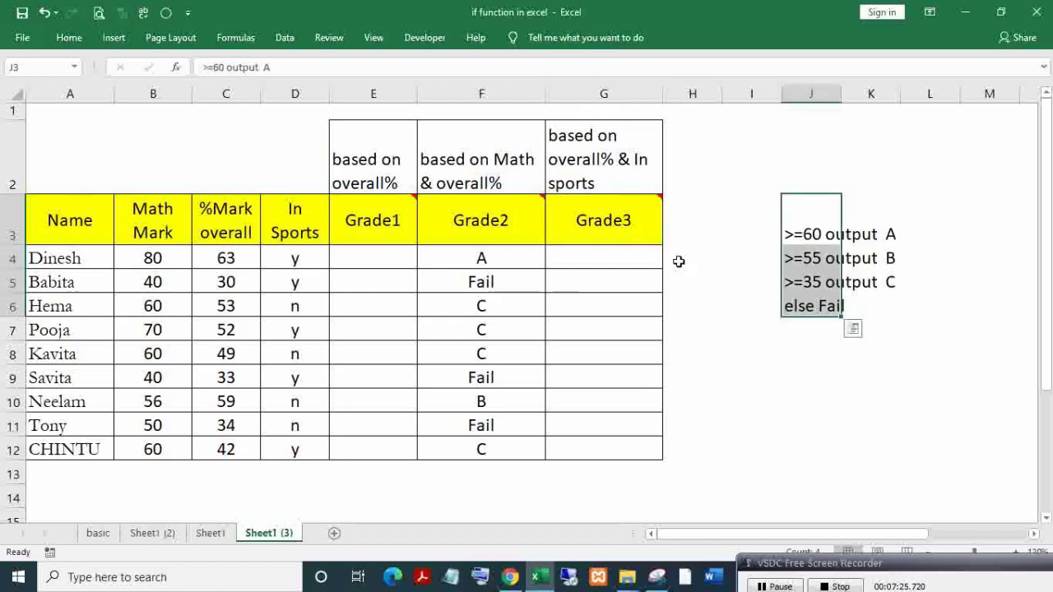
pyautogui.click(559, 256)
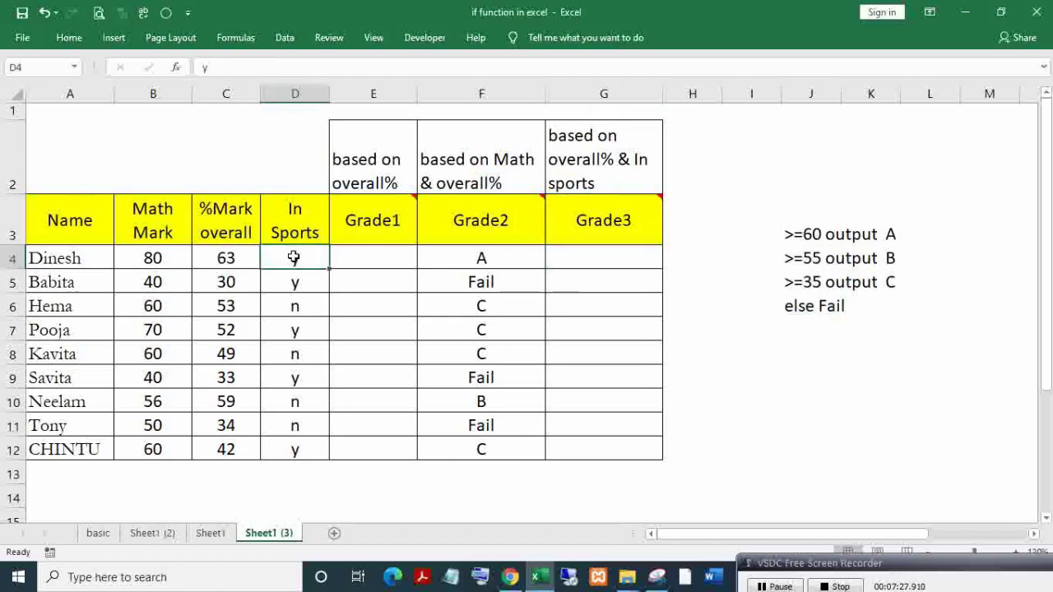
pyautogui.write('=')
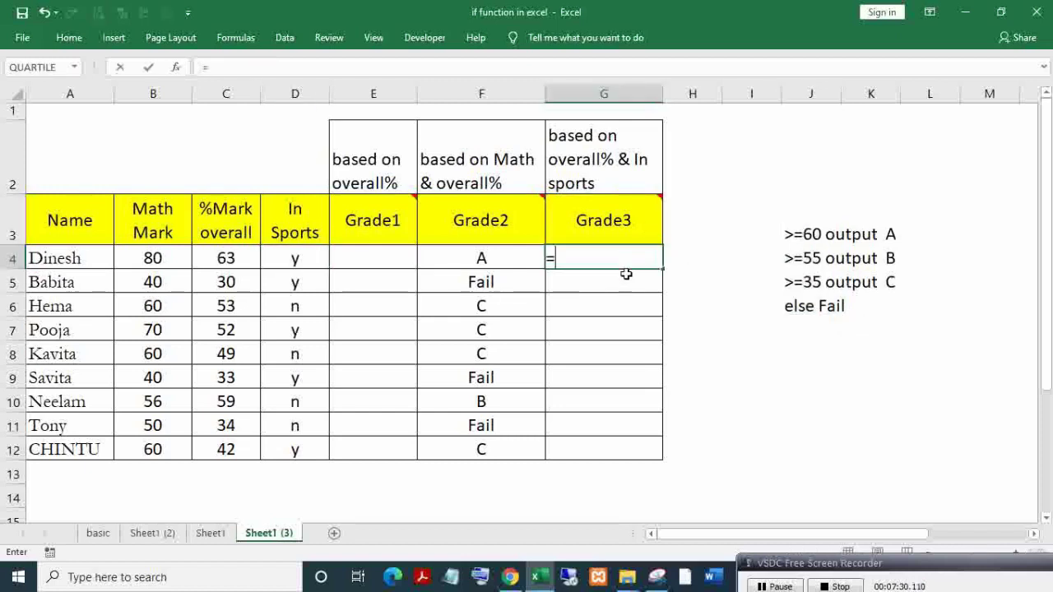
pyautogui.write('if')
pyautogui.press('Tab')
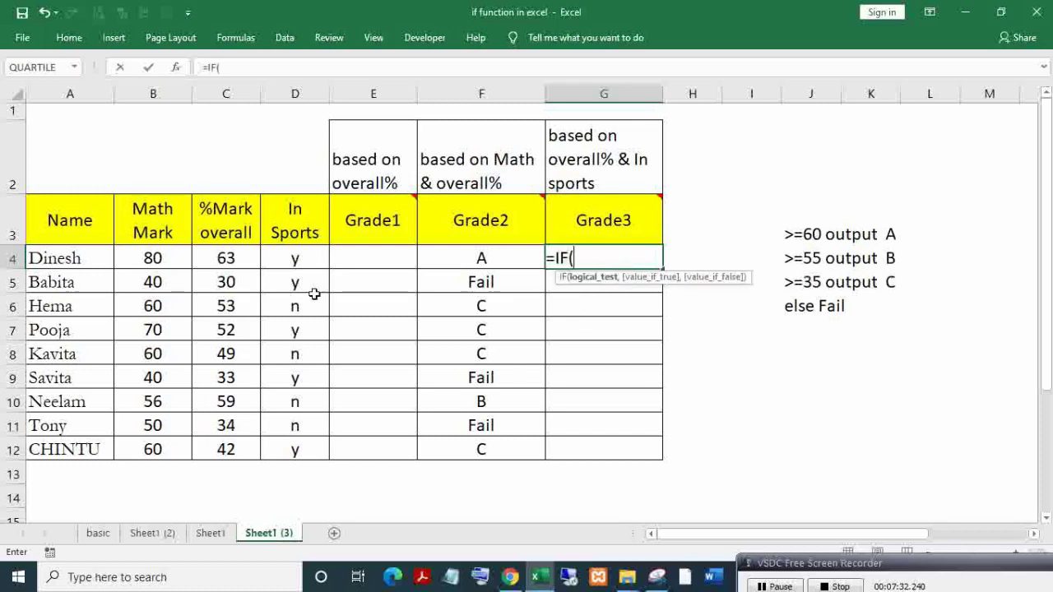
pyautogui.click(238, 260)
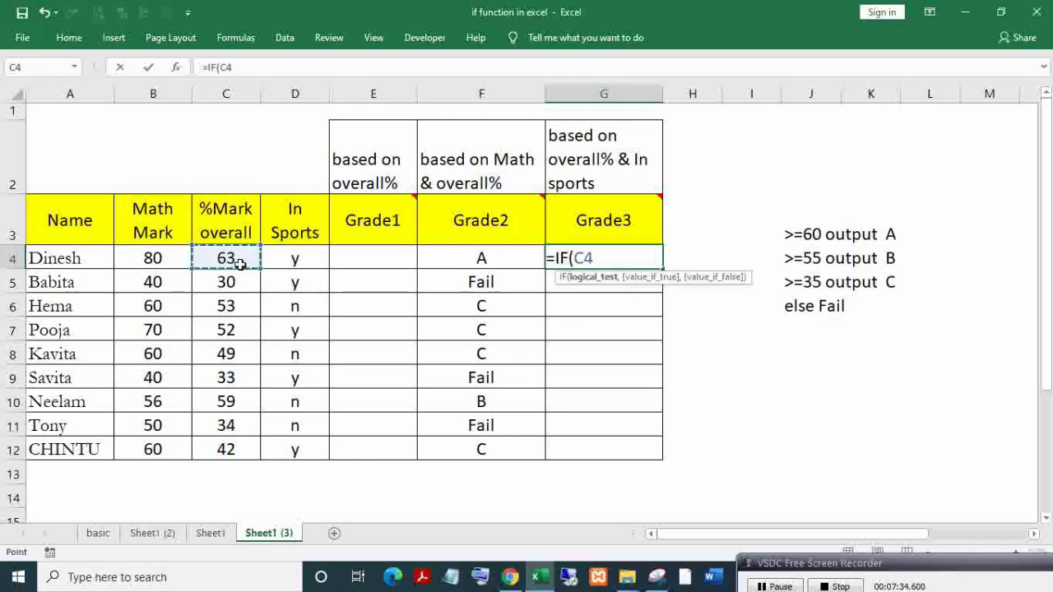
pyautogui.write('>=')
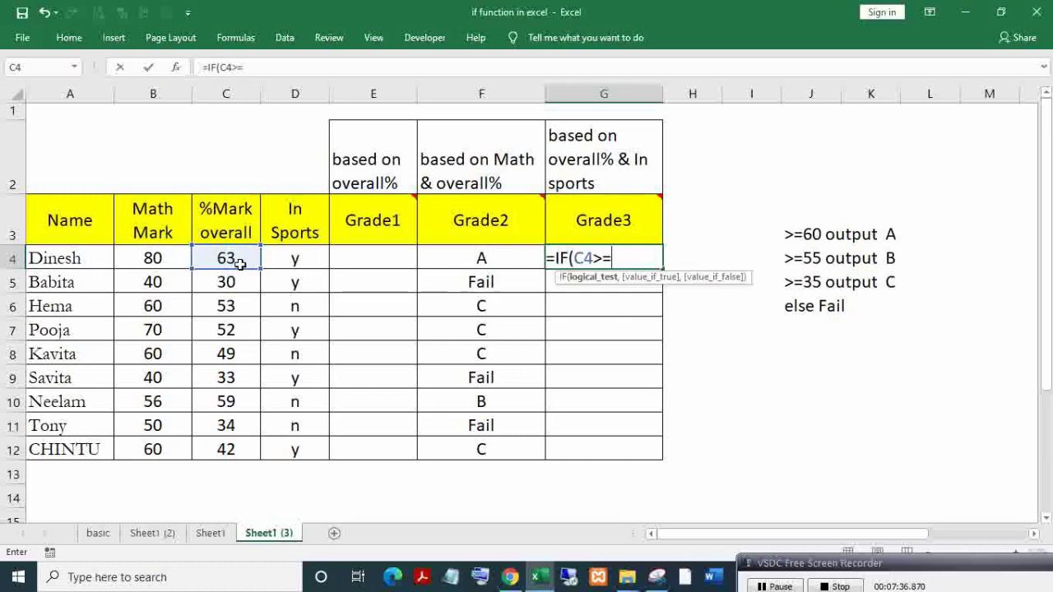
pyautogui.write('60,"a')
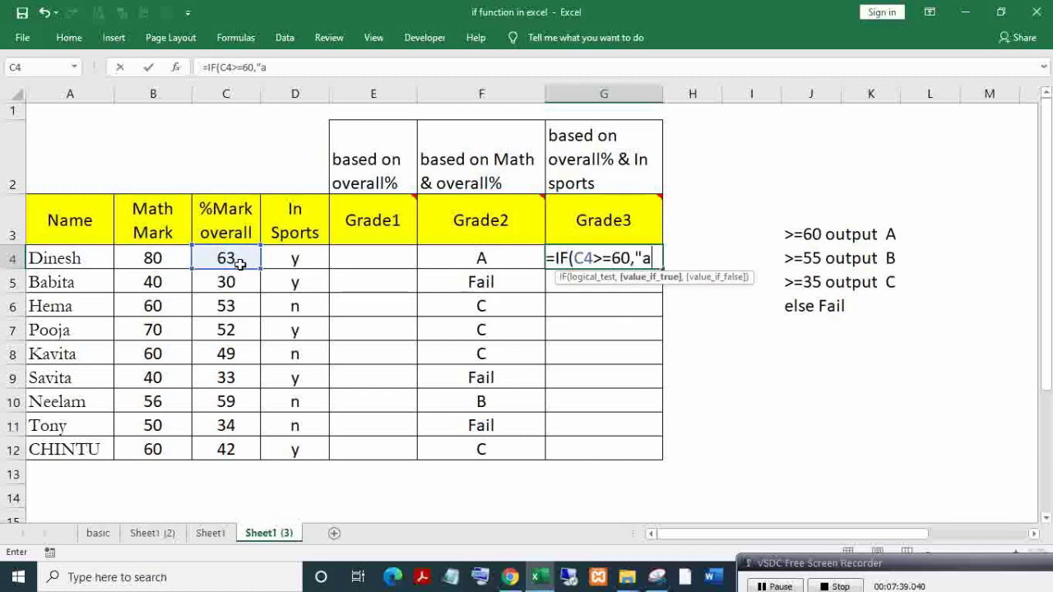
pyautogui.write('"')
pyautogui.press('BackSpace')
pyautogui.press('BackSpace')
pyautogui.write('A"')
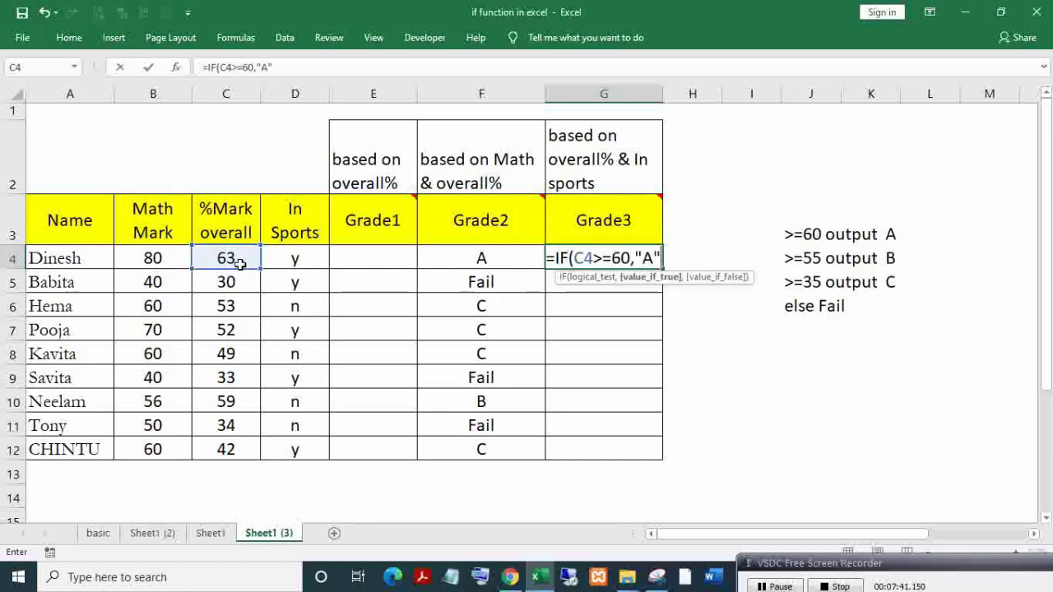
pyautogui.write(',IF(')
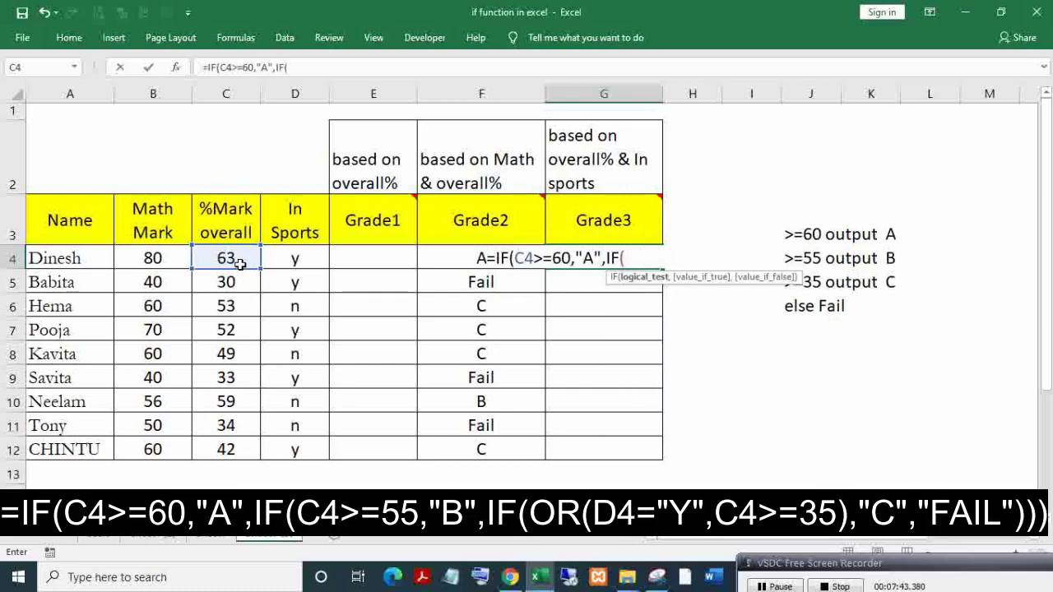
# Add nested tests C4>=55 for "B" and C4>=35 for "C", otherwise "FAIL"
pyautogui.click(230, 257)
pyautogui.write('>')
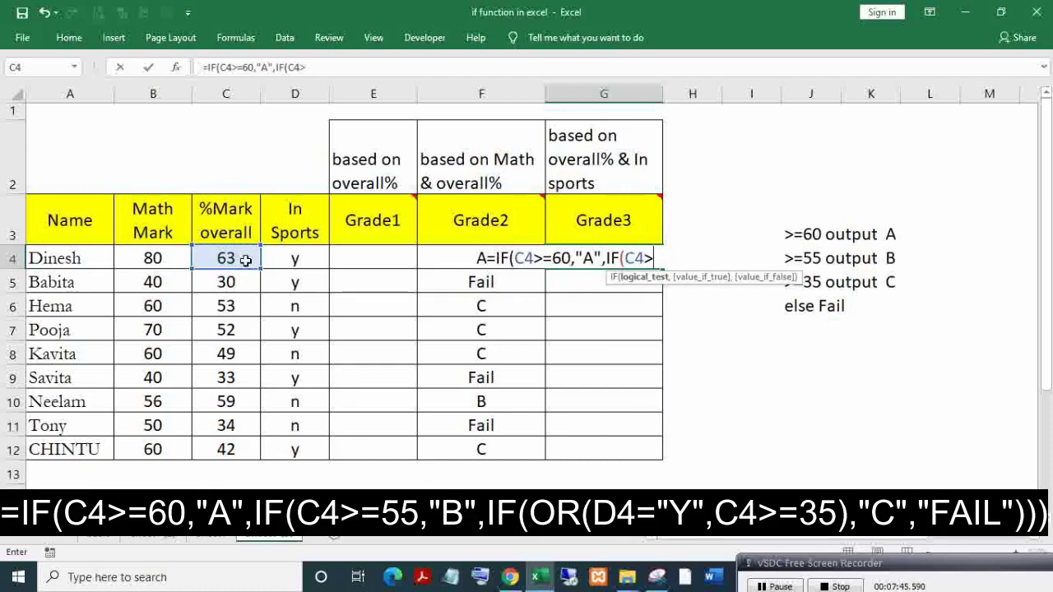
pyautogui.write('=')
pyautogui.write('55,"B')
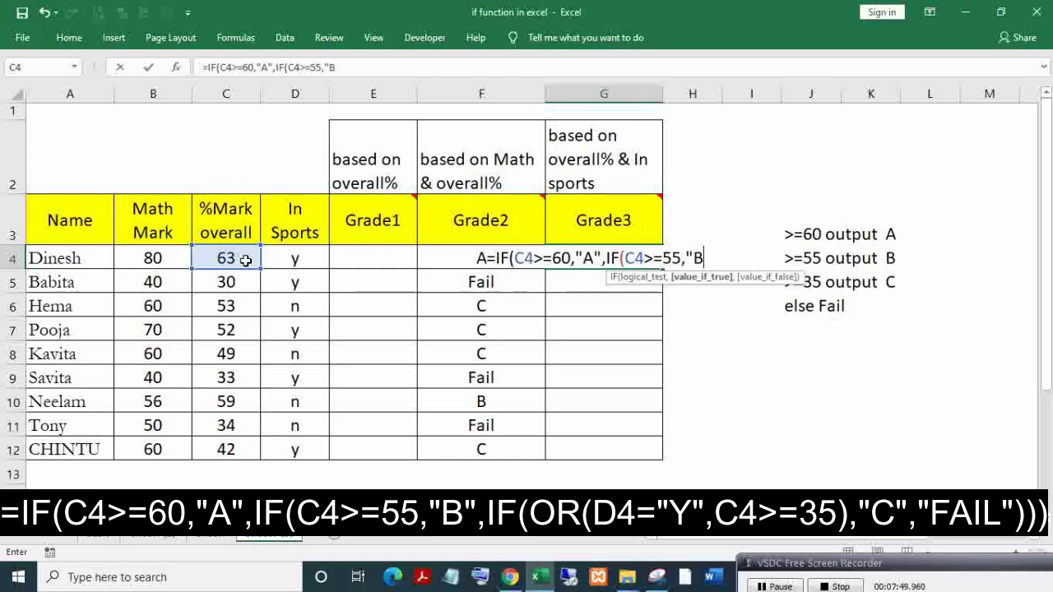
pyautogui.write('",')
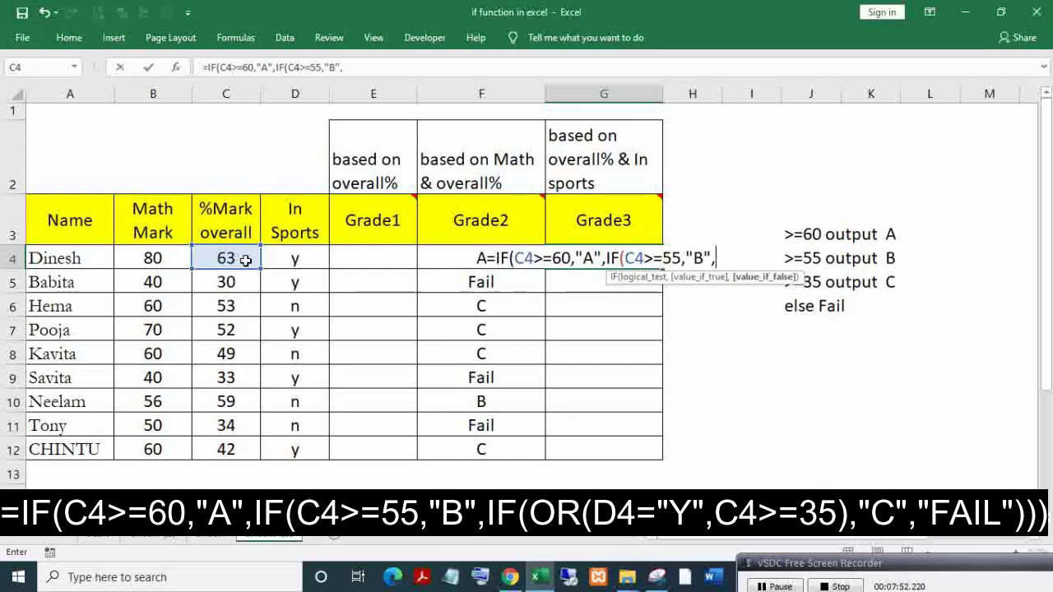
pyautogui.write('I')
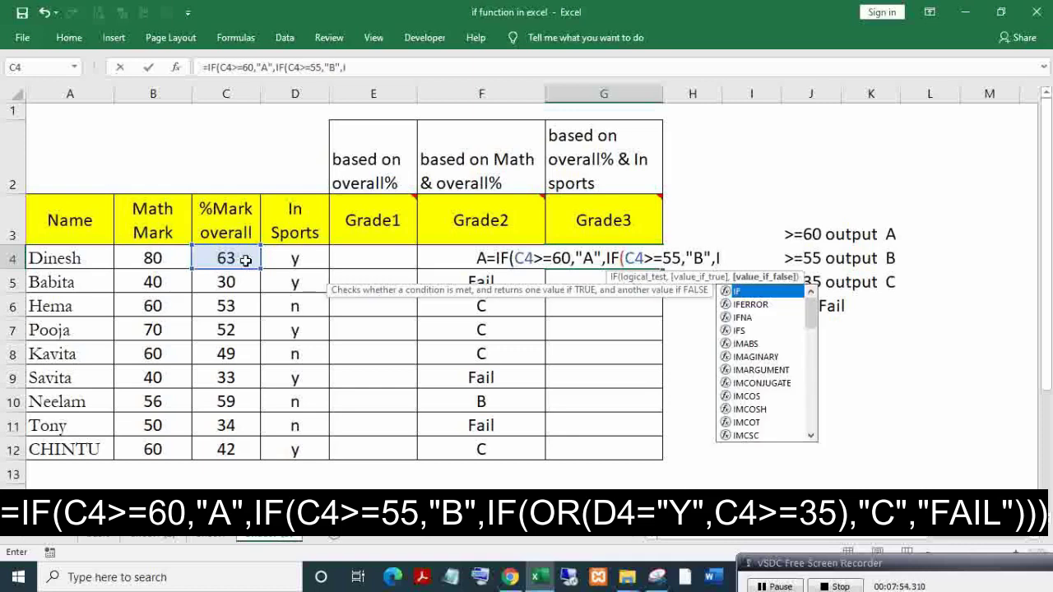
pyautogui.write('F(')
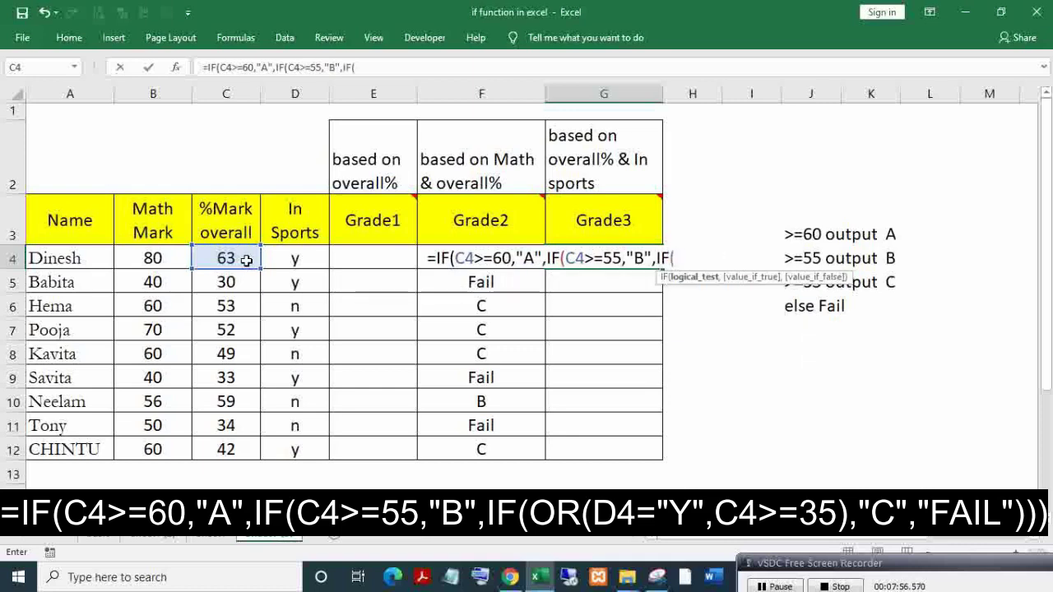
pyautogui.click(246, 259)
pyautogui.write('>=')
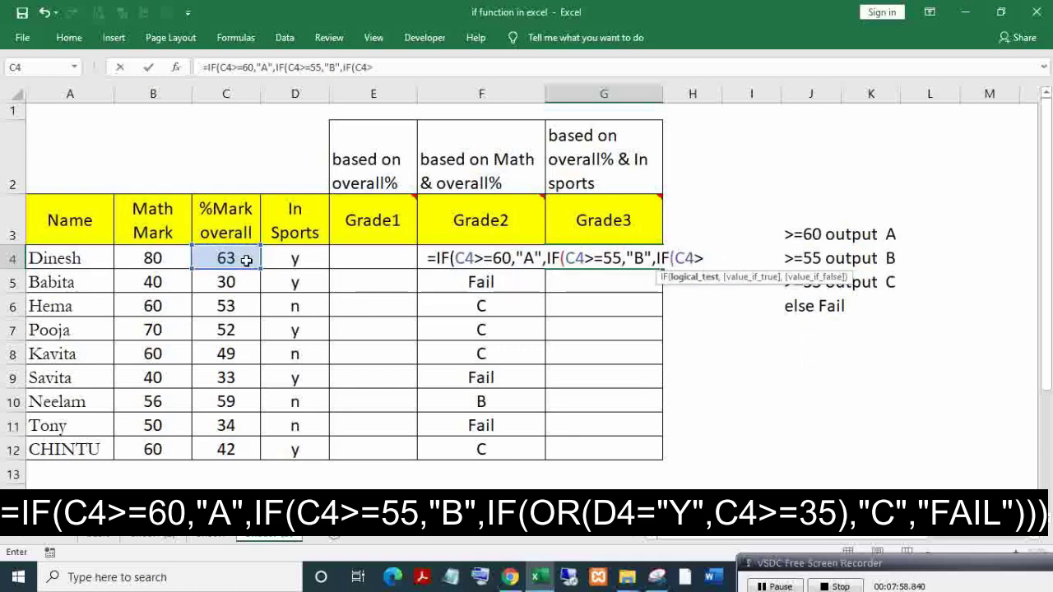
pyautogui.write('3')
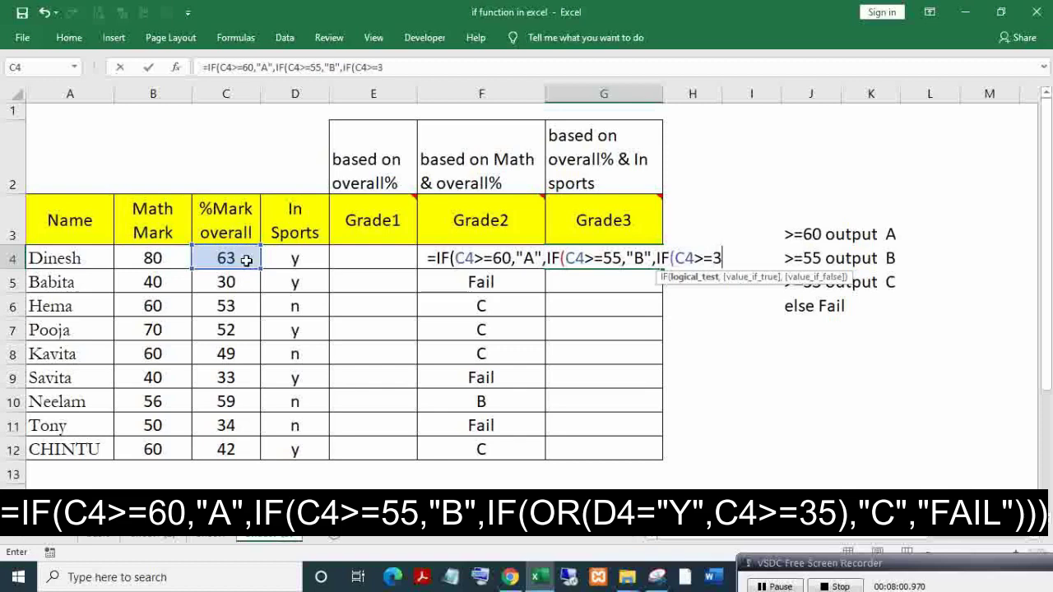
pyautogui.write('5,"C')
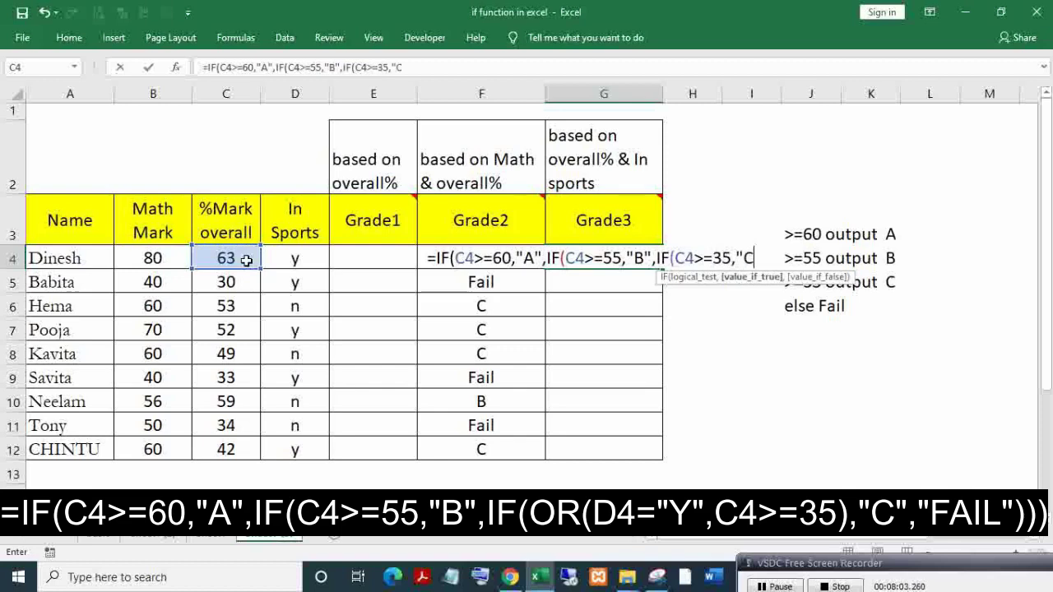
pyautogui.write('","FA')
pyautogui.press('BackSpace')
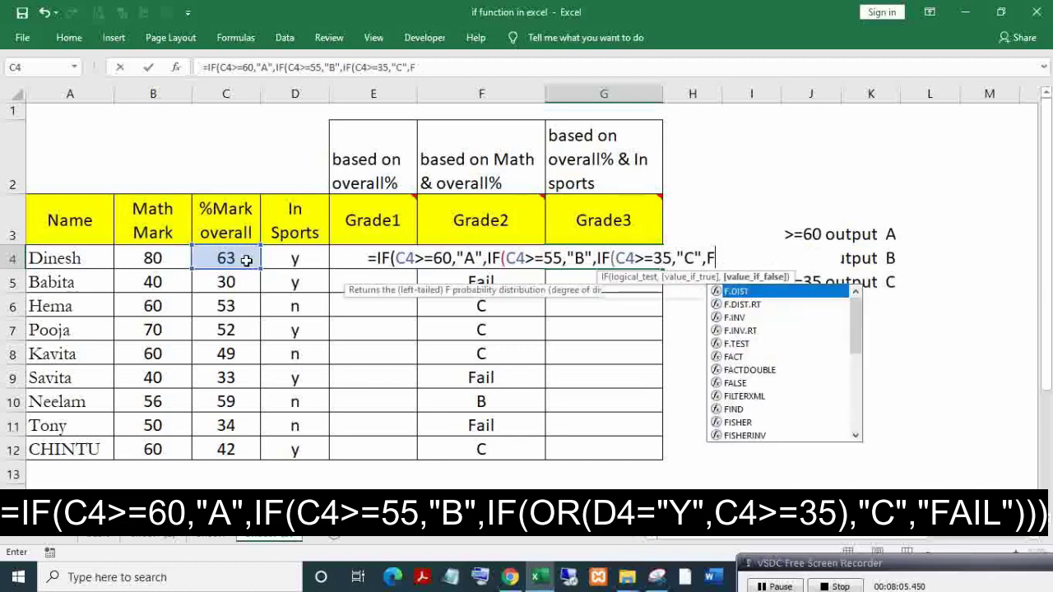
pyautogui.press('BackSpace')
pyautogui.write('"FAI')
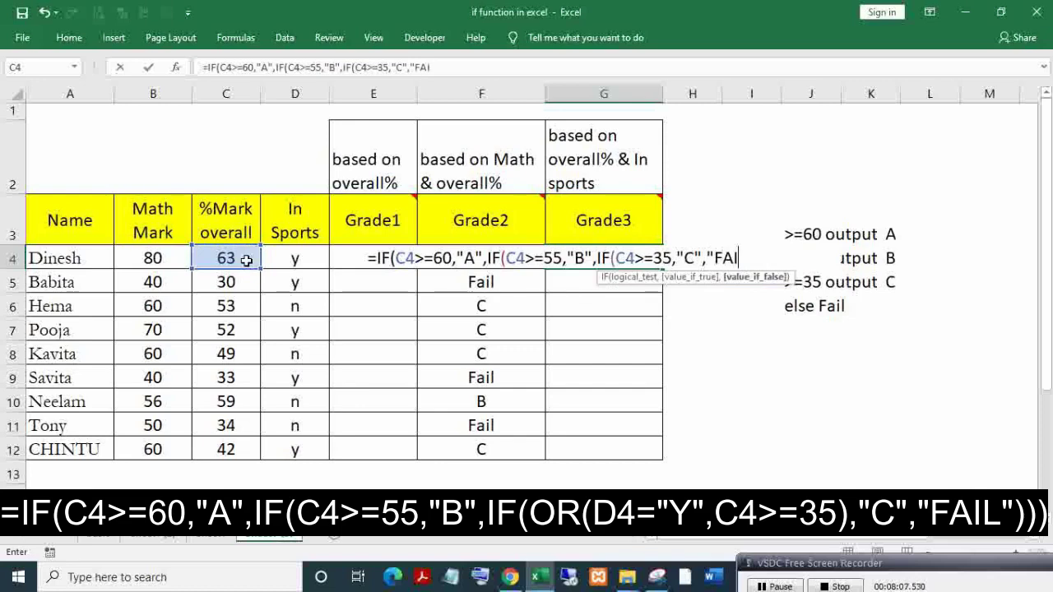
pyautogui.write('L"')
pyautogui.write(')))')
pyautogui.press('Return')
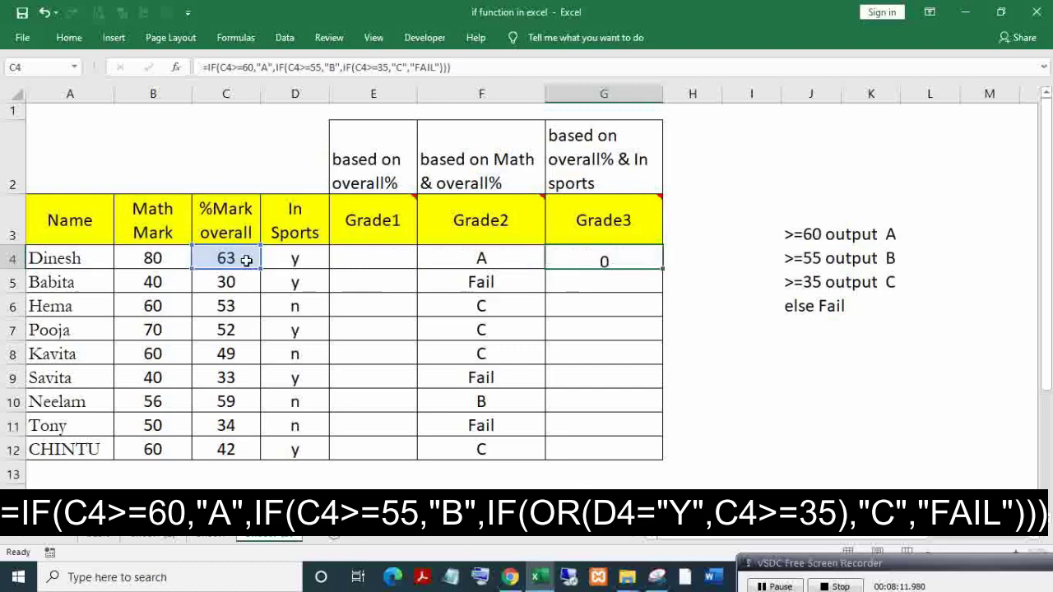
pyautogui.doubleClick(664, 269)
pyautogui.moveTo(226, 221); pyautogui.dragTo(227, 449)
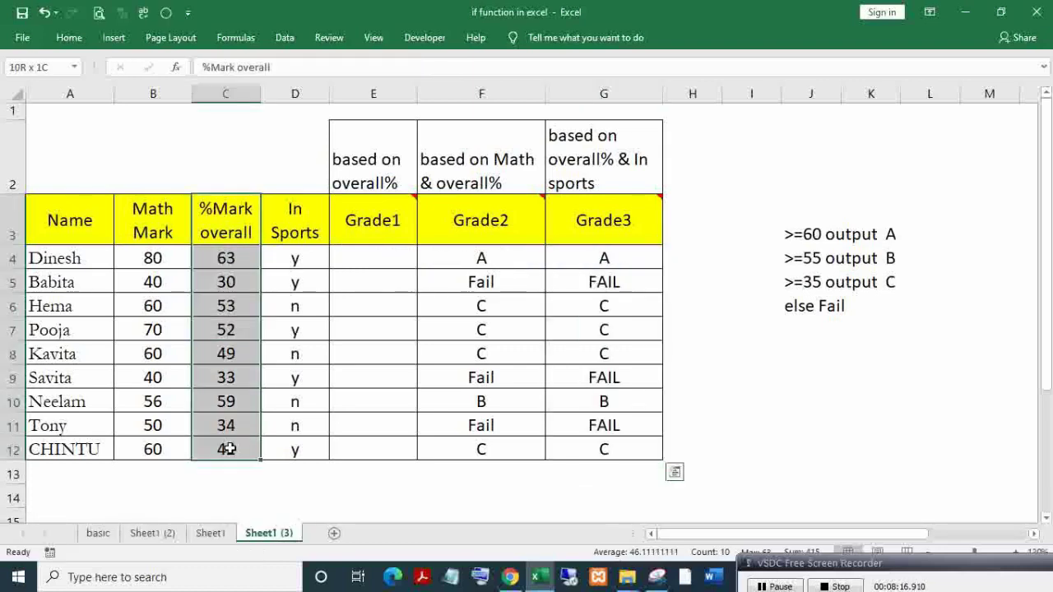
pyautogui.click(246, 380)
pyautogui.moveTo(52, 377); pyautogui.dragTo(431, 371)
pyautogui.moveTo(618, 362); pyautogui.dragTo(608, 377)
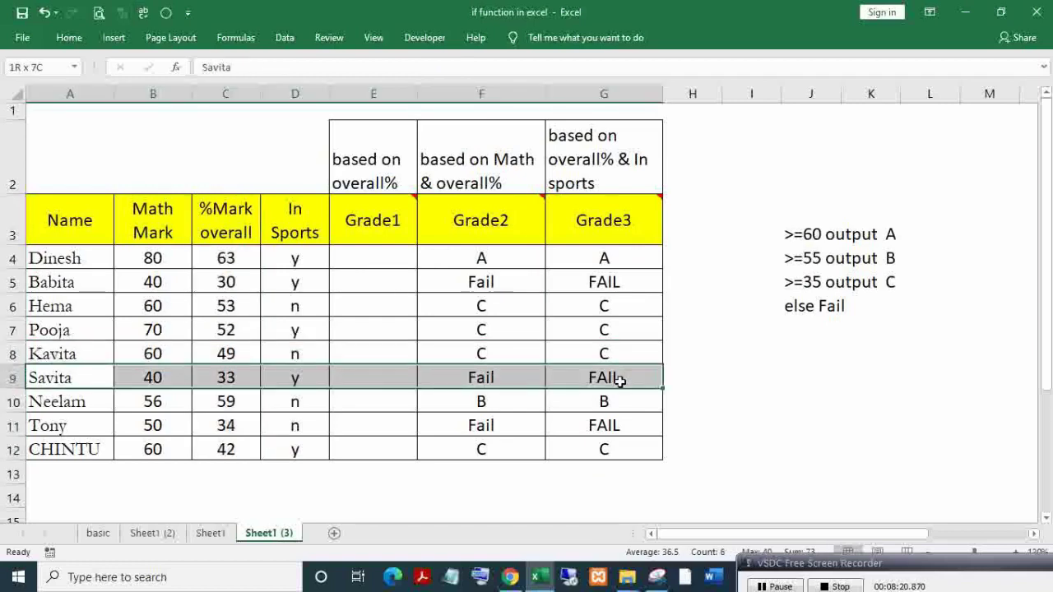
pyautogui.moveTo(64, 282); pyautogui.dragTo(609, 288)
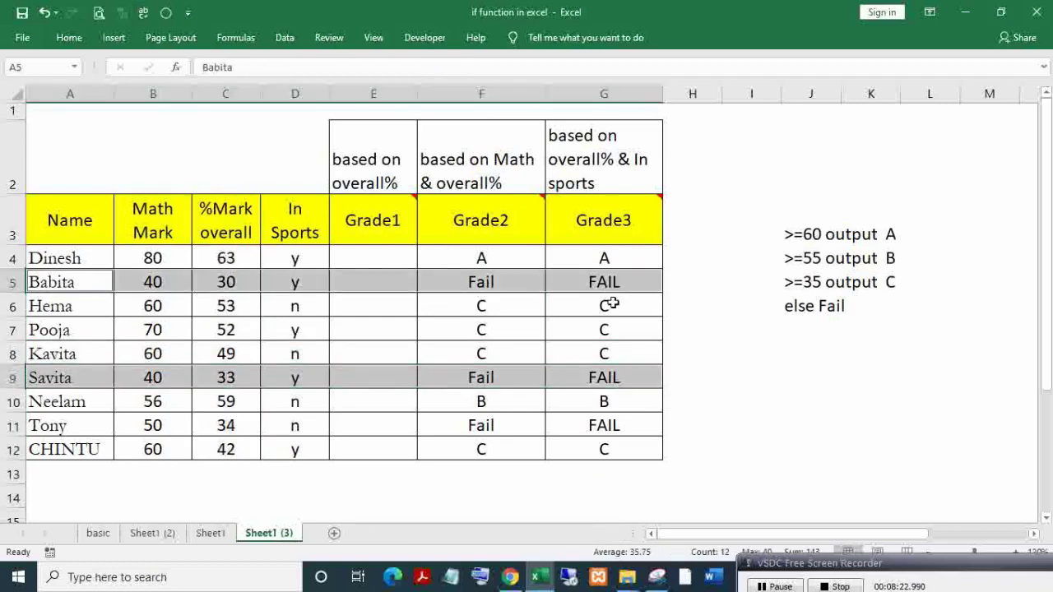
pyautogui.moveTo(49, 425); pyautogui.dragTo(597, 423)
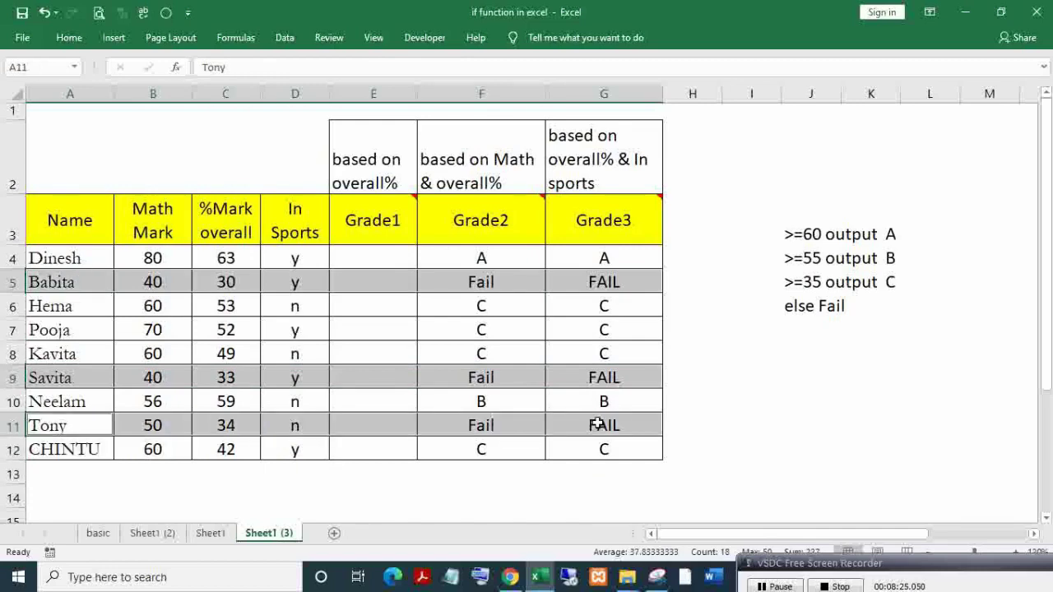
pyautogui.click(643, 430)
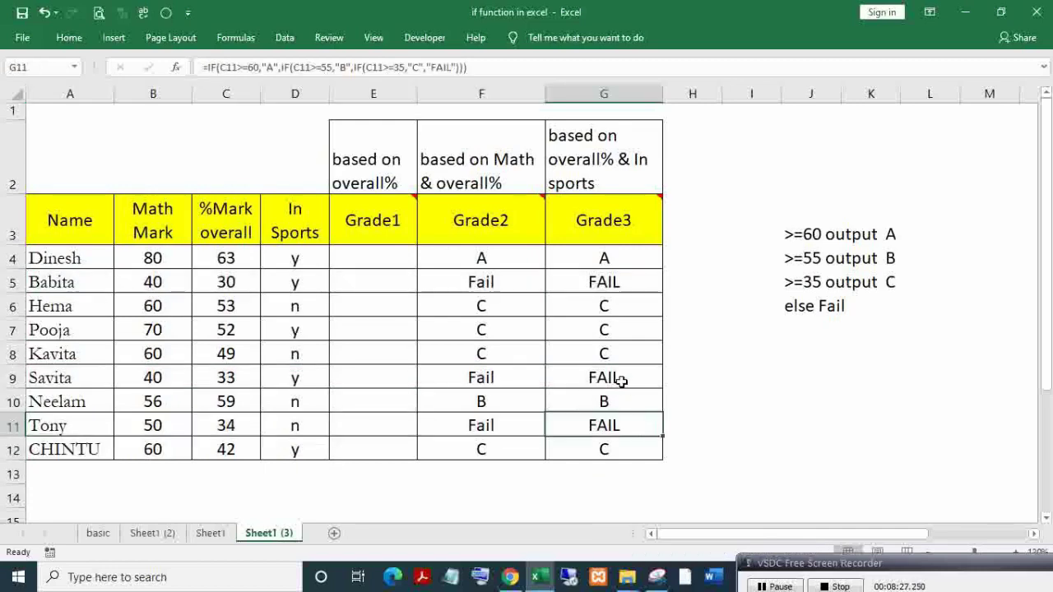
pyautogui.click(622, 380)
pyautogui.click(617, 261)
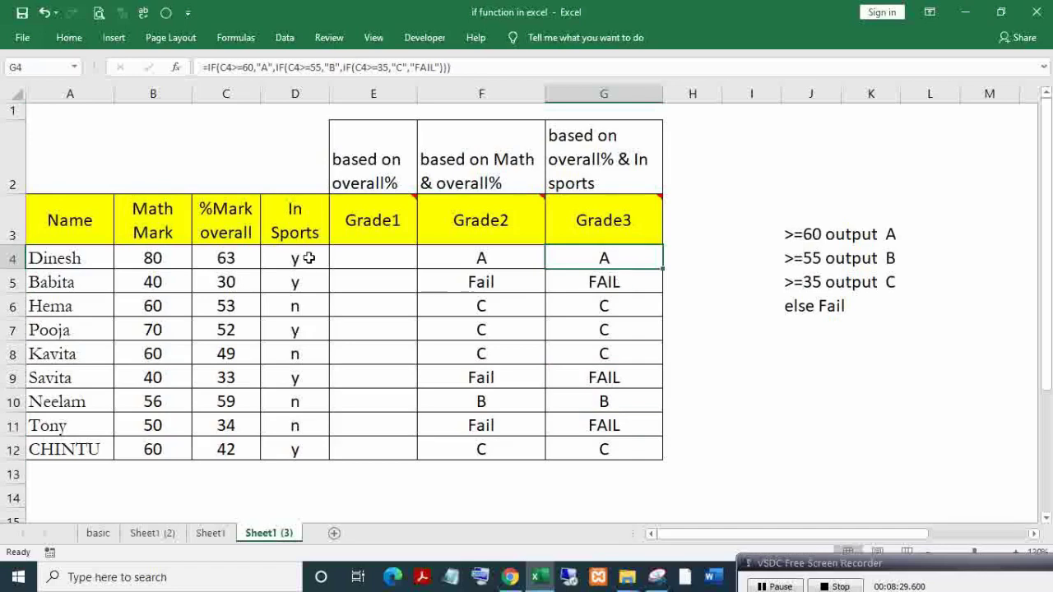
pyautogui.click(309, 258)
pyautogui.click(616, 280)
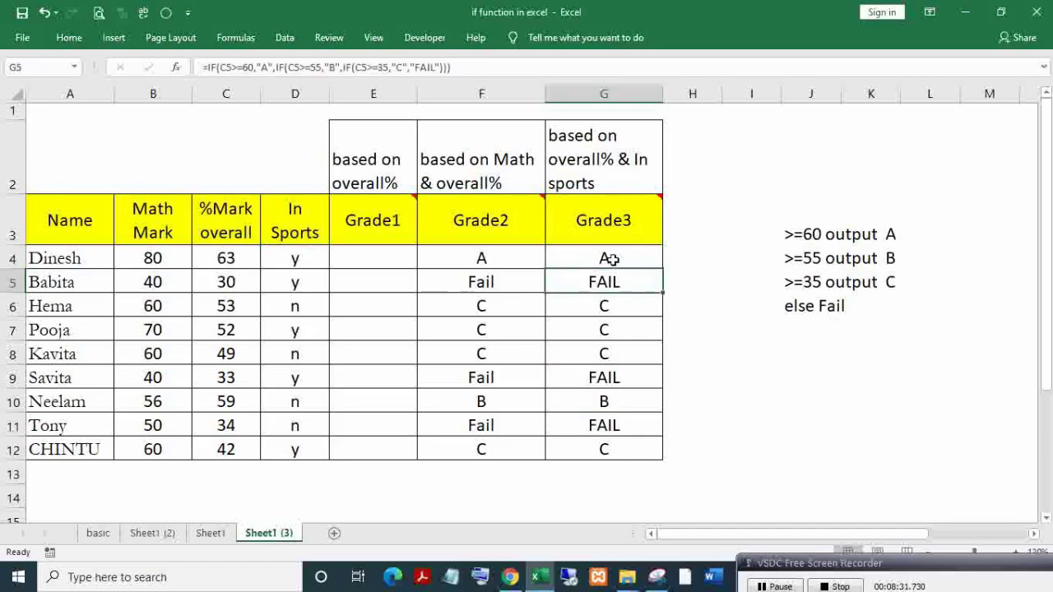
pyautogui.click(612, 259)
pyautogui.click(623, 279)
# Review the C5>=60, C5>=55 and C5>=35 conditions in G5's formula, then back out to G4
pyautogui.doubleClick(627, 282)
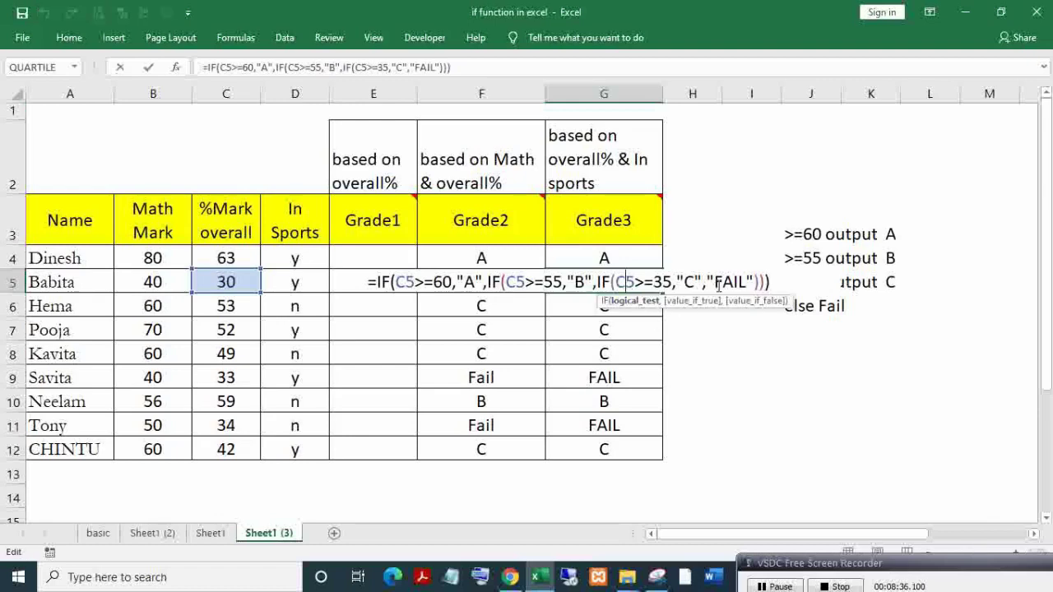
pyautogui.click(672, 282)
pyautogui.moveTo(616, 282); pyautogui.dragTo(665, 282)
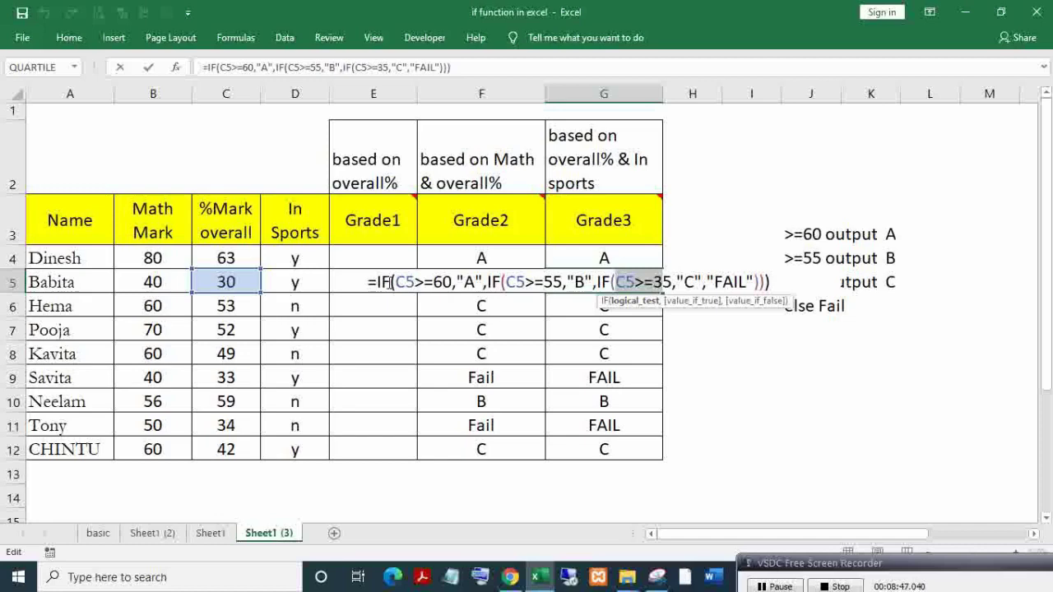
pyautogui.moveTo(505, 282); pyautogui.dragTo(565, 282)
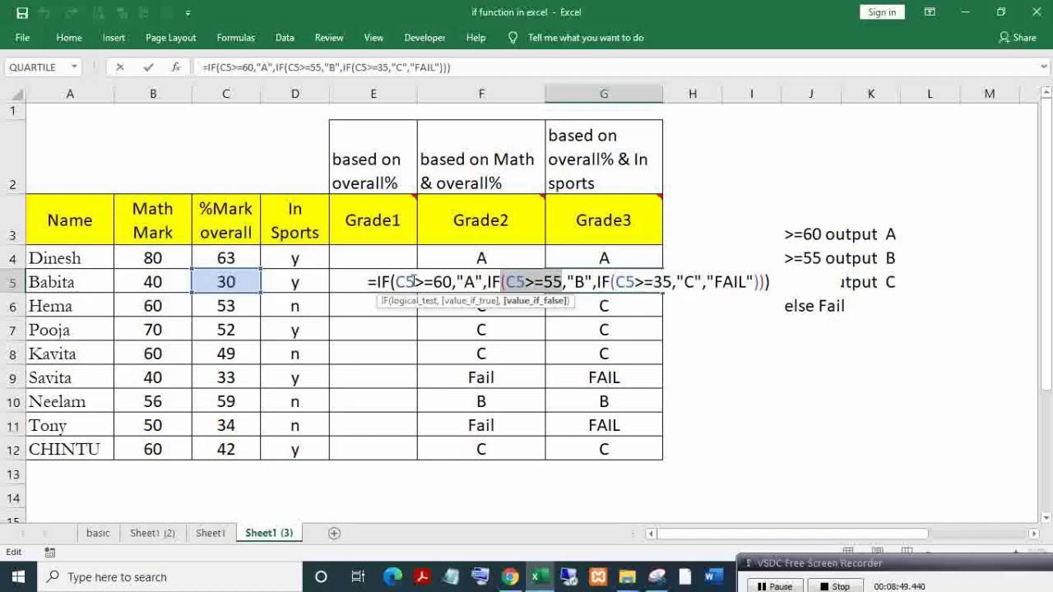
pyautogui.moveTo(395, 282); pyautogui.dragTo(563, 282)
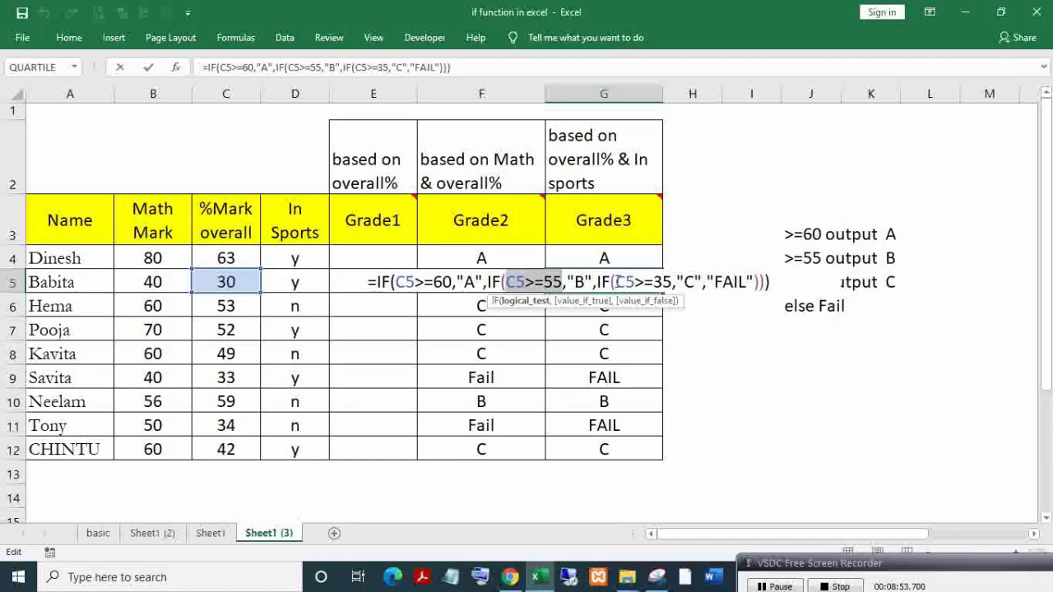
pyautogui.click(617, 282)
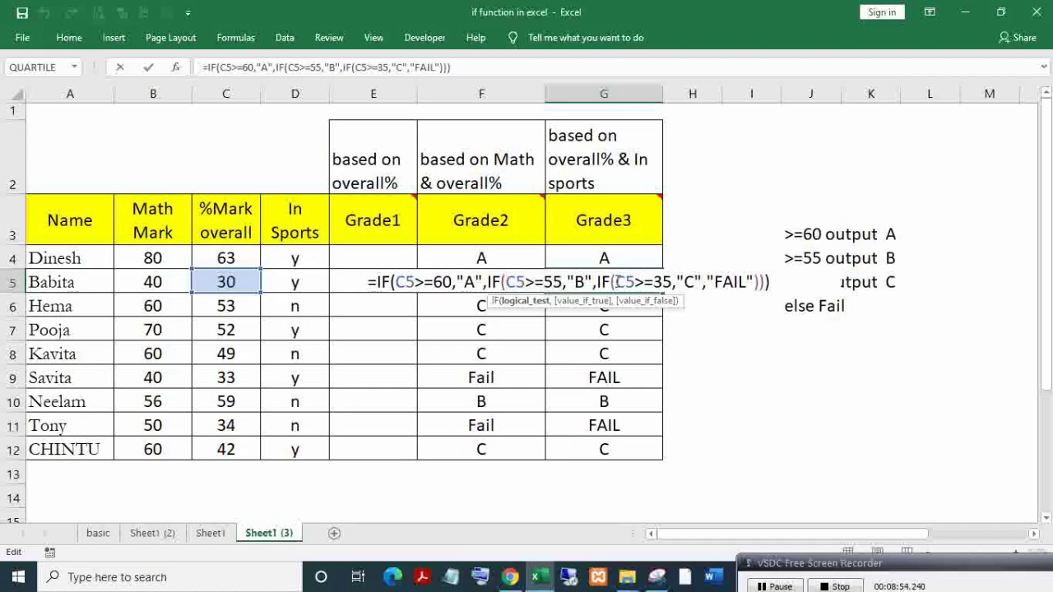
pyautogui.click(724, 282)
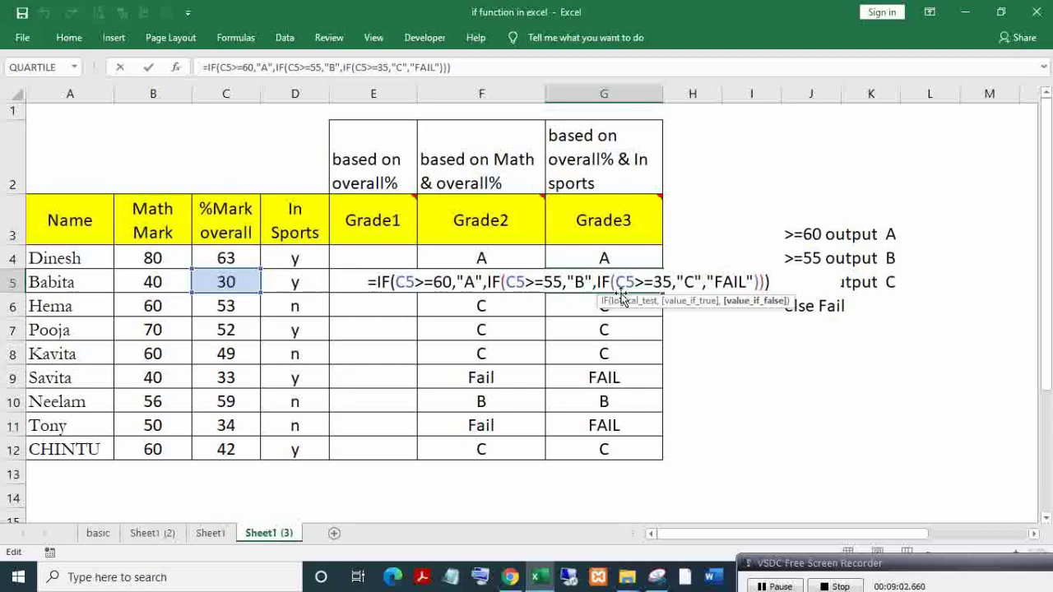
pyautogui.click(616, 282)
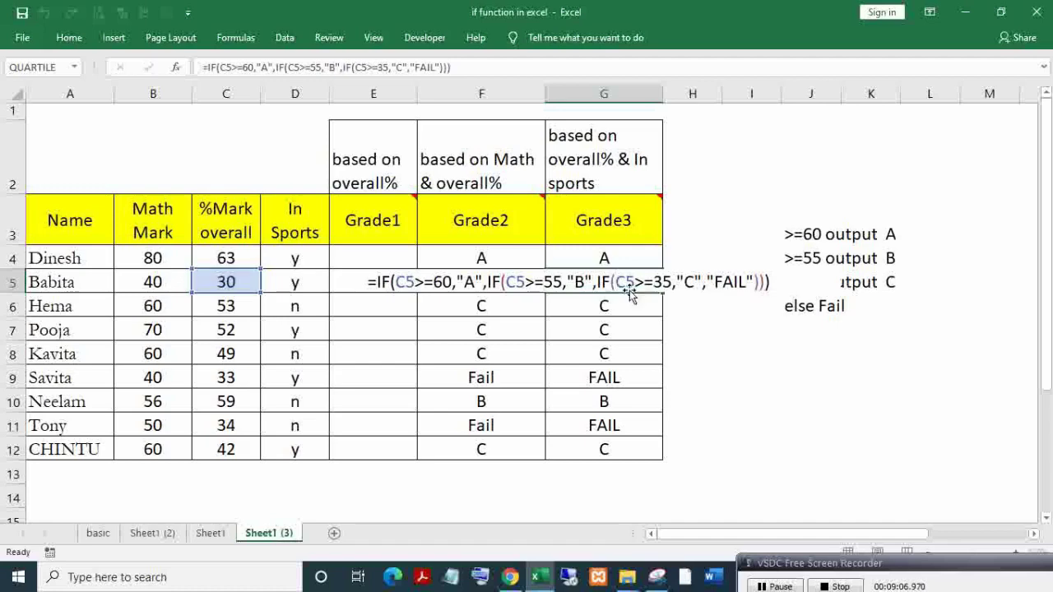
pyautogui.hotkey('ctrl', 'z')
# Change G4's third test to OR(D4="Y",C4>=35) so sports players also get C
pyautogui.click(617, 259)
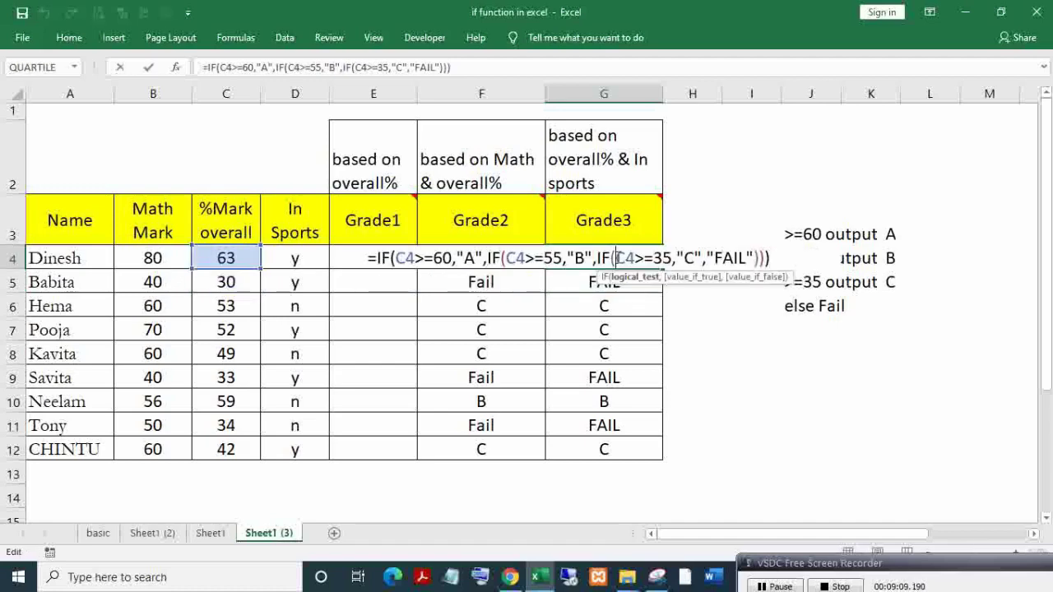
pyautogui.write('OR(')
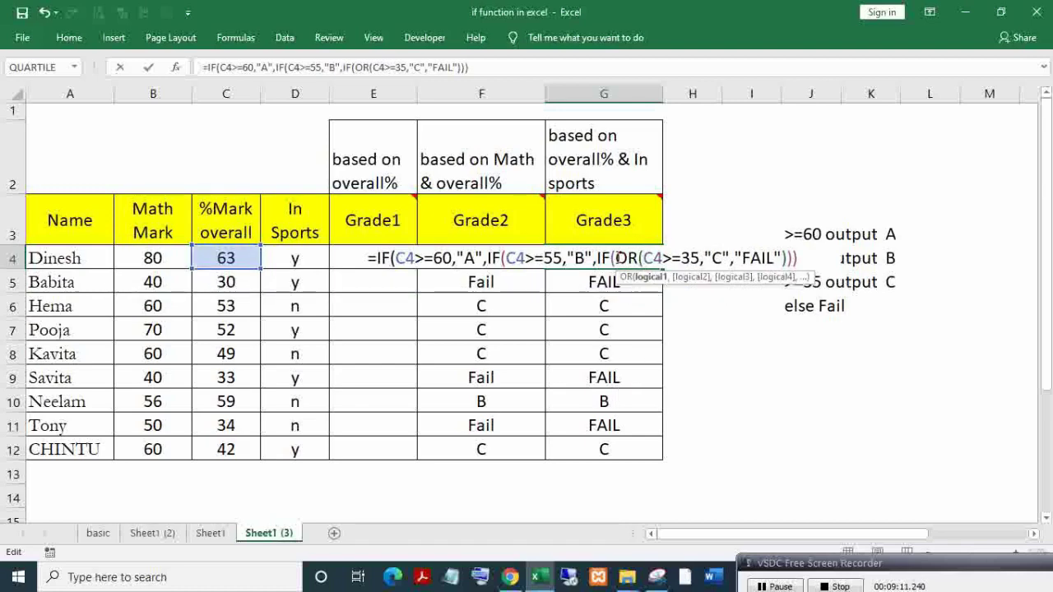
pyautogui.click(295, 259)
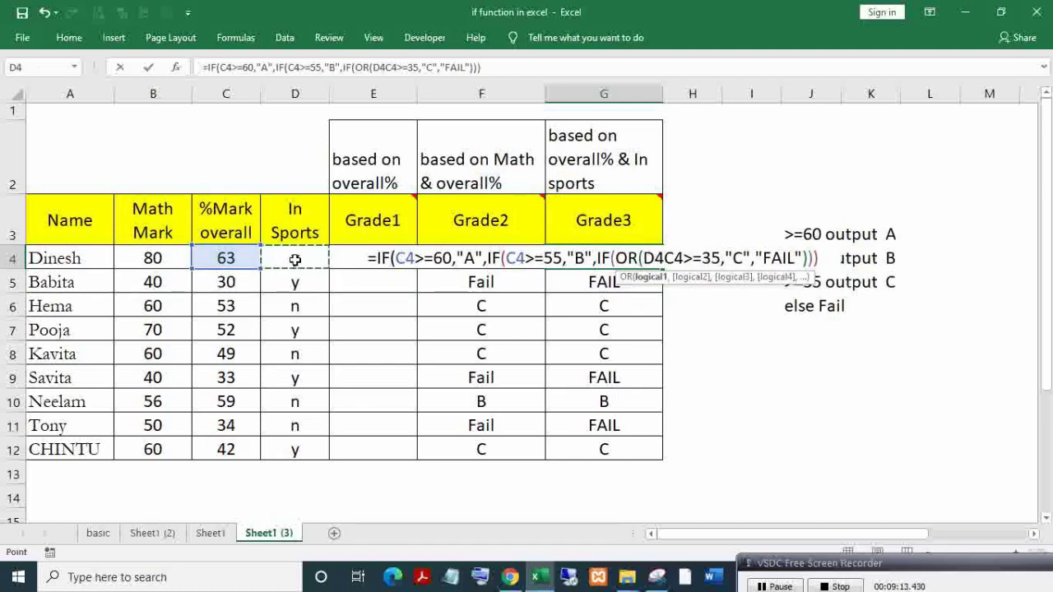
pyautogui.write('=')
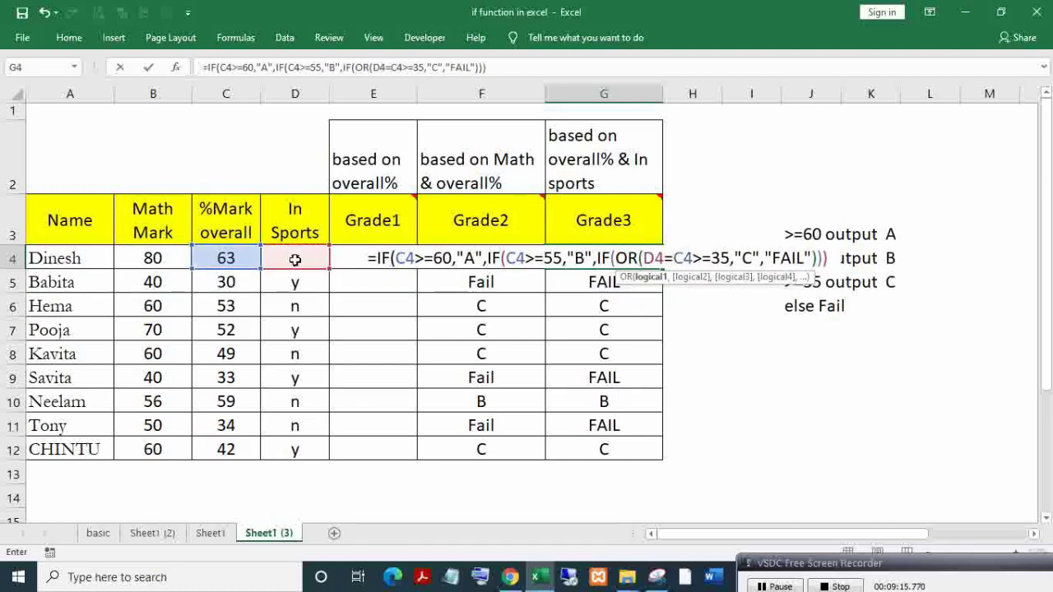
pyautogui.write('"Y"')
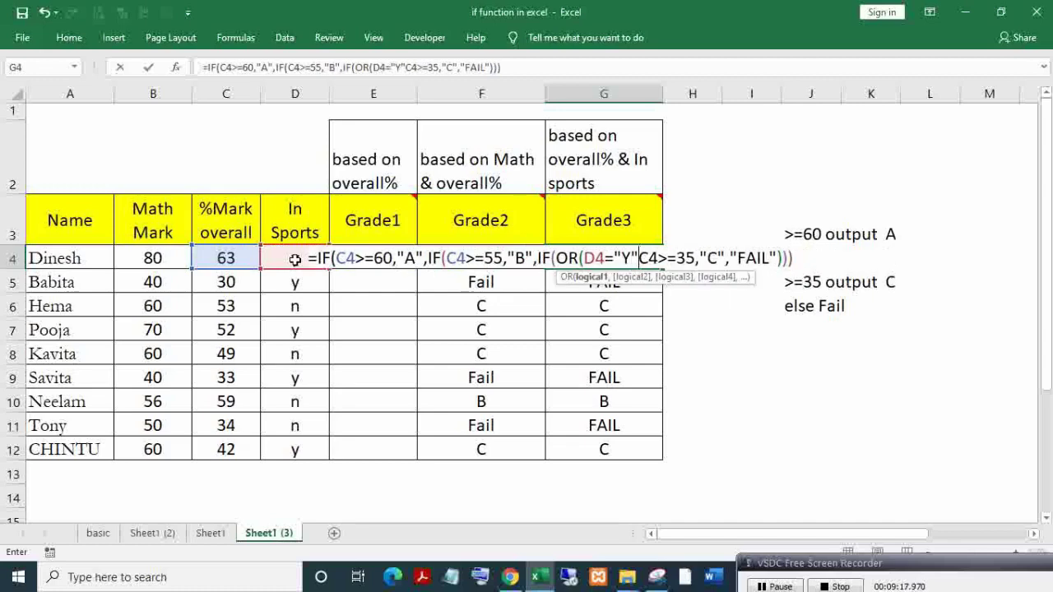
pyautogui.write(',')
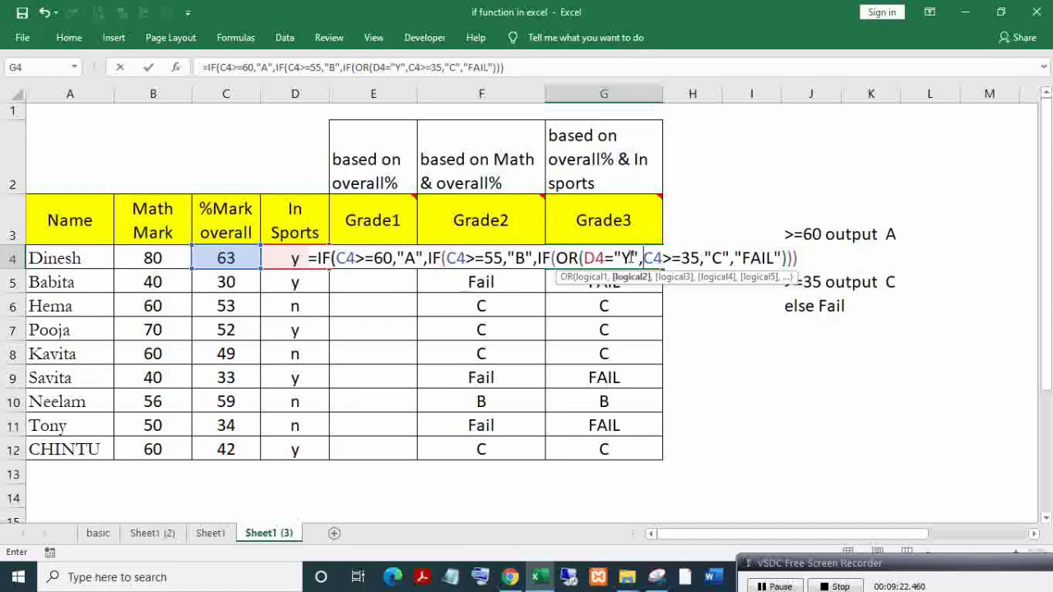
pyautogui.click(702, 259)
pyautogui.write(')')
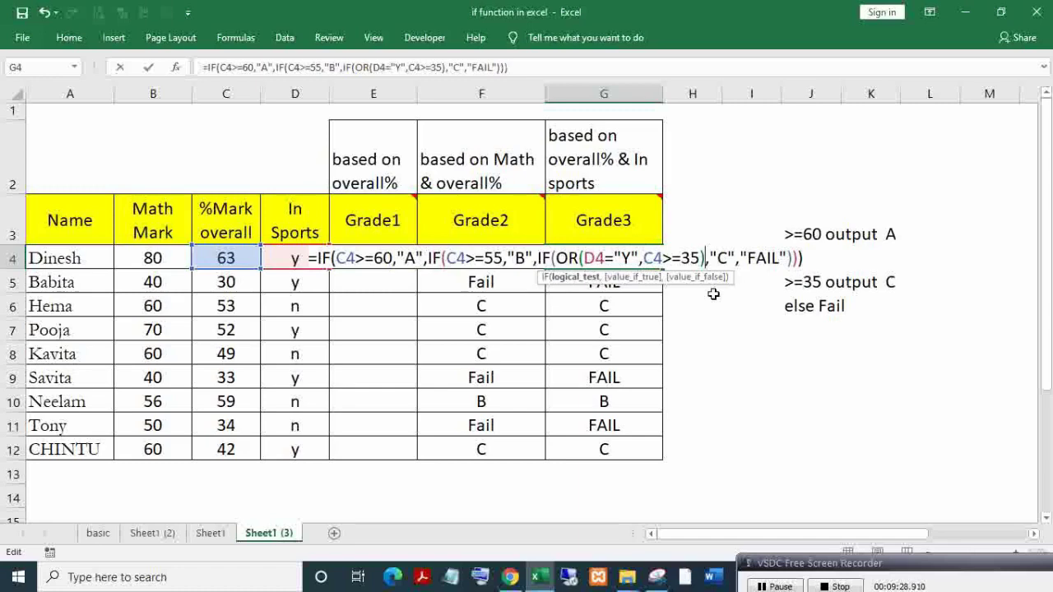
pyautogui.press('Return')
pyautogui.press('Up')
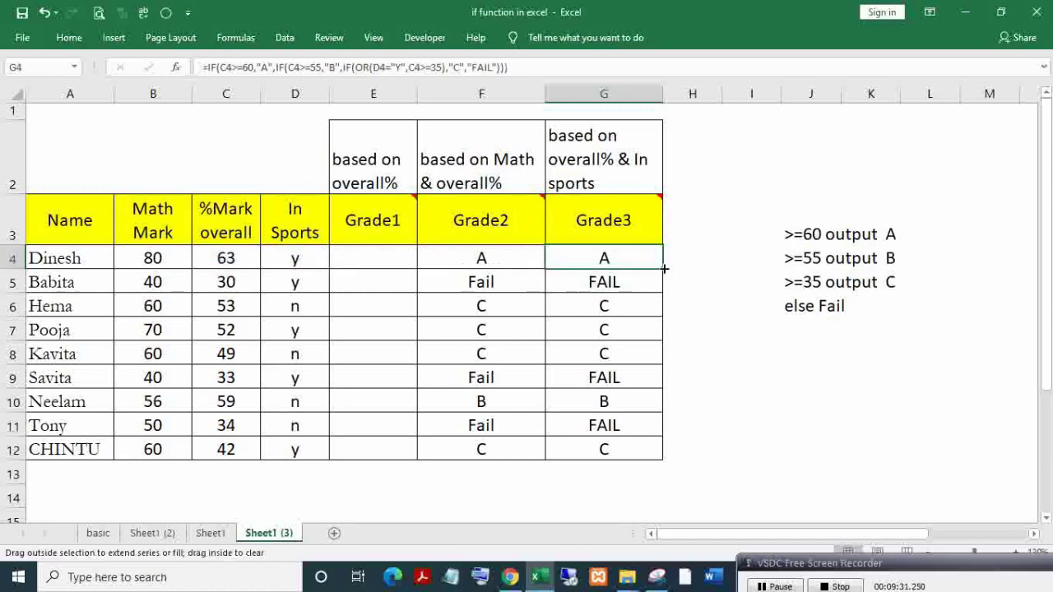
# Fill the G4 formula down to G12 and inspect G5's references
pyautogui.doubleClick(664, 267)
pyautogui.click(633, 282)
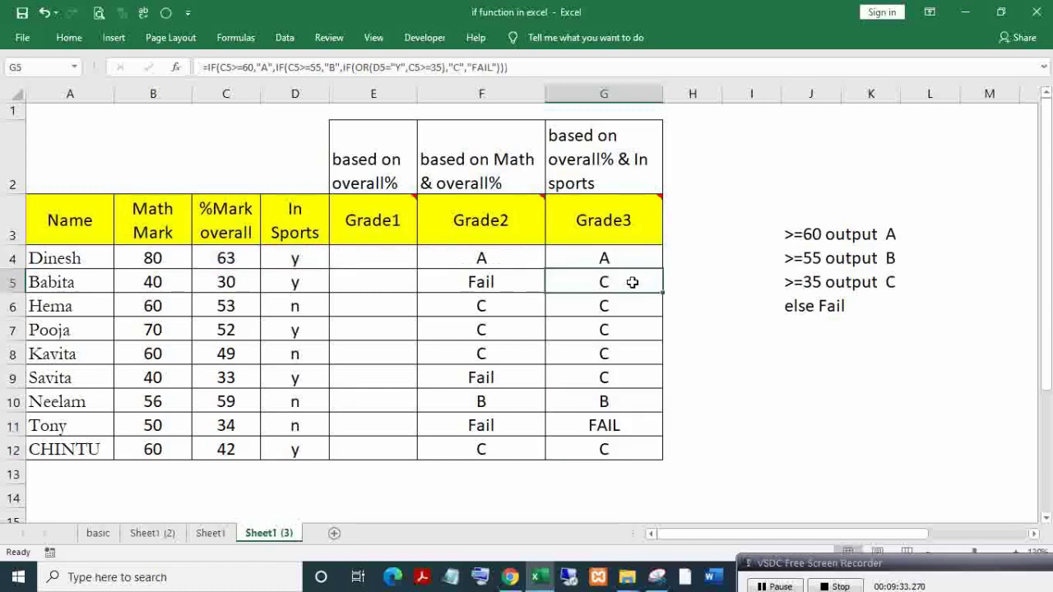
pyautogui.doubleClick(632, 282)
pyautogui.press('Escape')
pyautogui.press('F2')
pyautogui.press('Return')
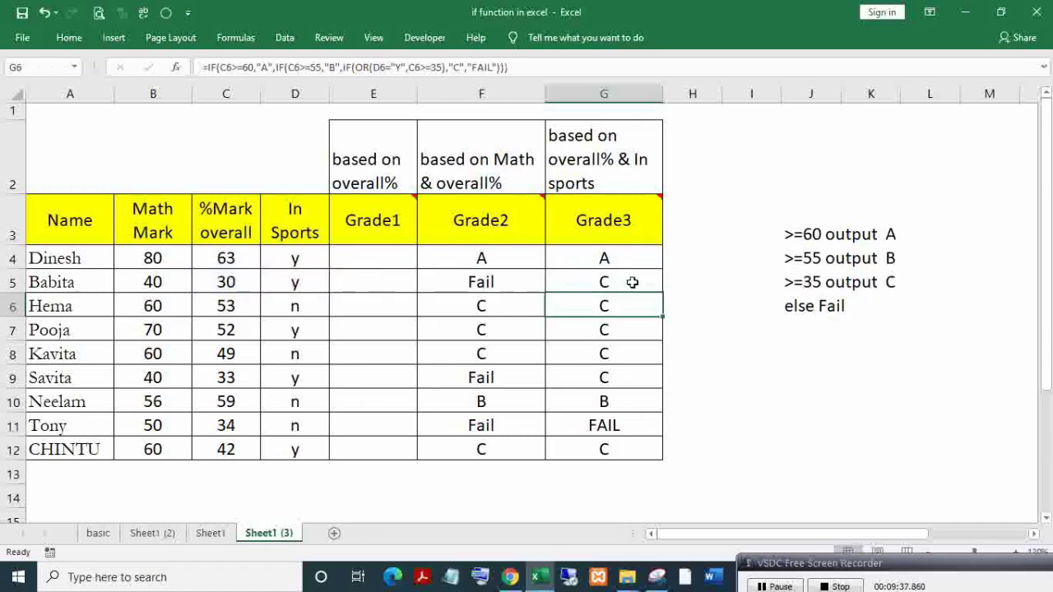
# Step through column G verifying grades A, C, C, C, C, C, B, FAIL, C
pyautogui.press('Down')
pyautogui.click(631, 282)
pyautogui.press('Down')
pyautogui.press('Down')
pyautogui.press('Down')
pyautogui.press('Down')
pyautogui.press('Down')
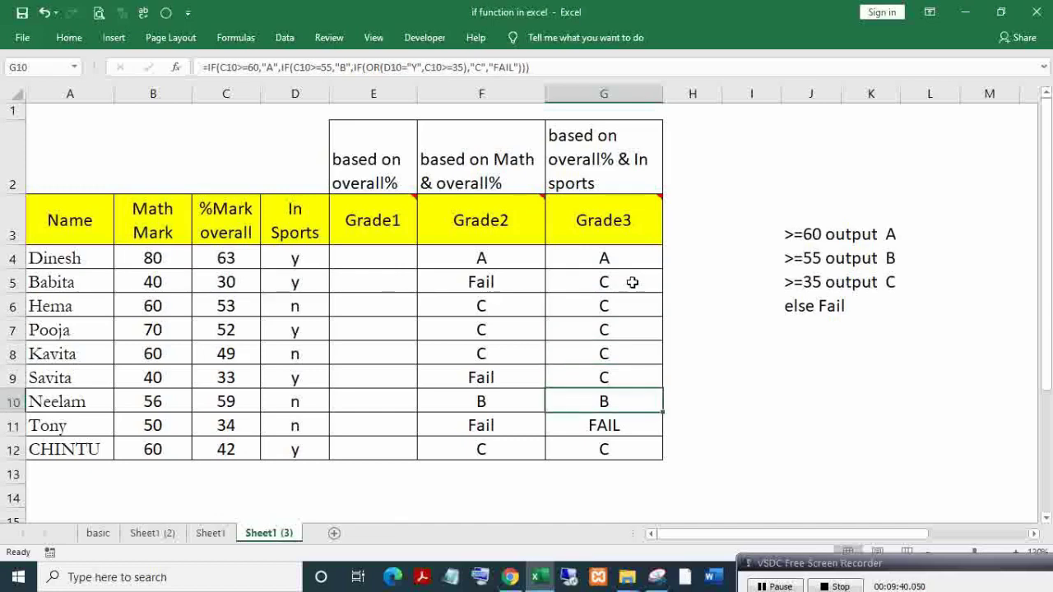
pyautogui.press('Down')
pyautogui.press('F2')
pyautogui.press('Escape')
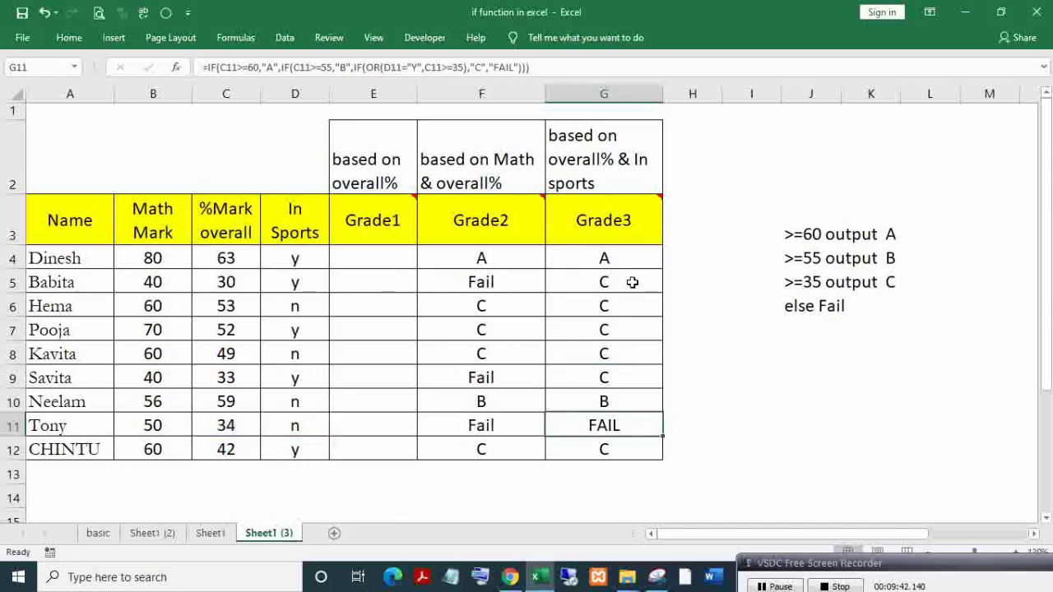
pyautogui.press('Up')
pyautogui.press('Down')
pyautogui.press('Down')
pyautogui.press('Down')
pyautogui.press('Up')
pyautogui.press('Up')
pyautogui.press('Up')
pyautogui.press('Up')
pyautogui.press('Up')
pyautogui.press('Up')
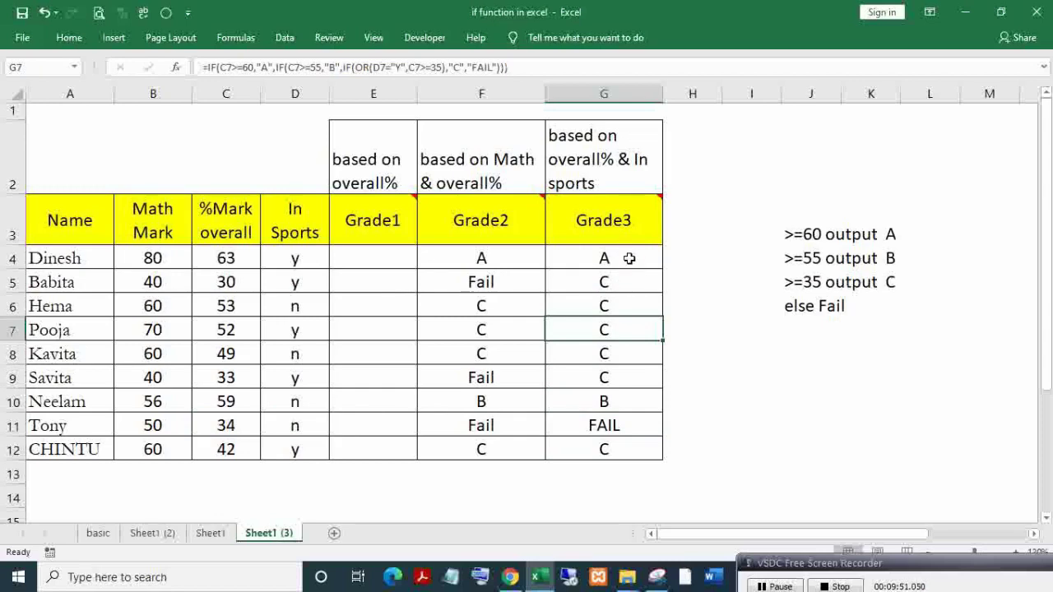
pyautogui.click(629, 258)
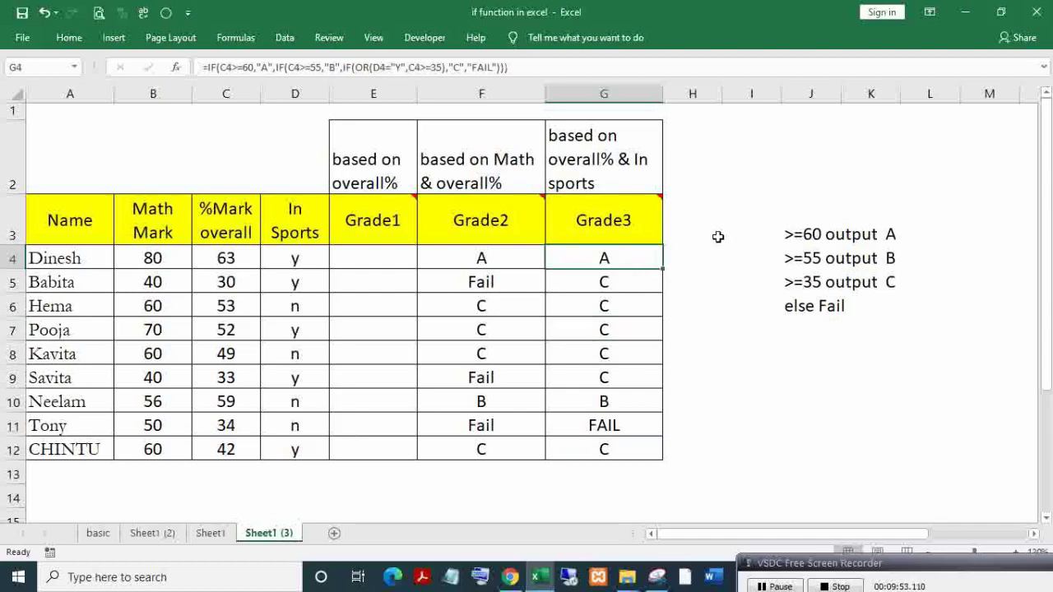